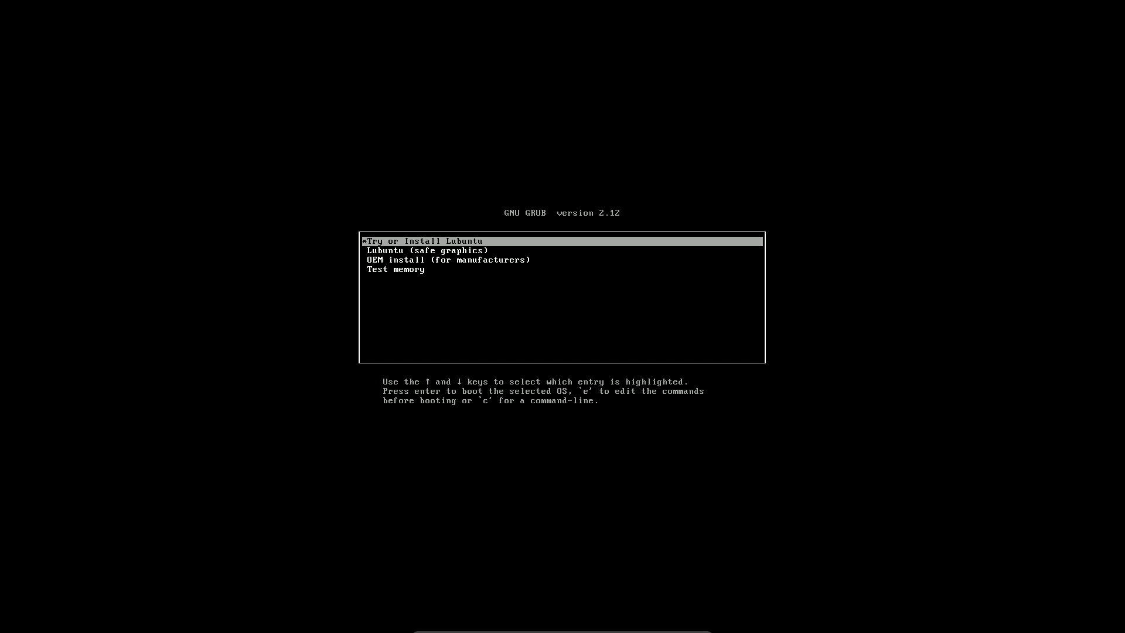
Browse the GRUB entries and boot 'Try or Install Lubuntu'.
key(Down)
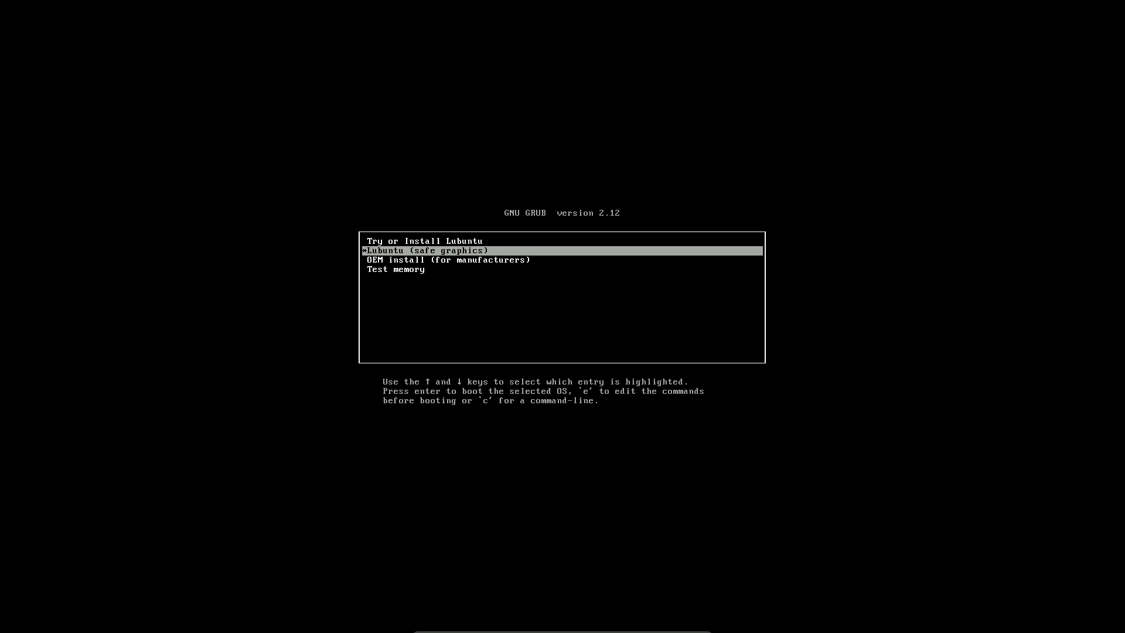
key(Down)
key(Up)
key(Up)
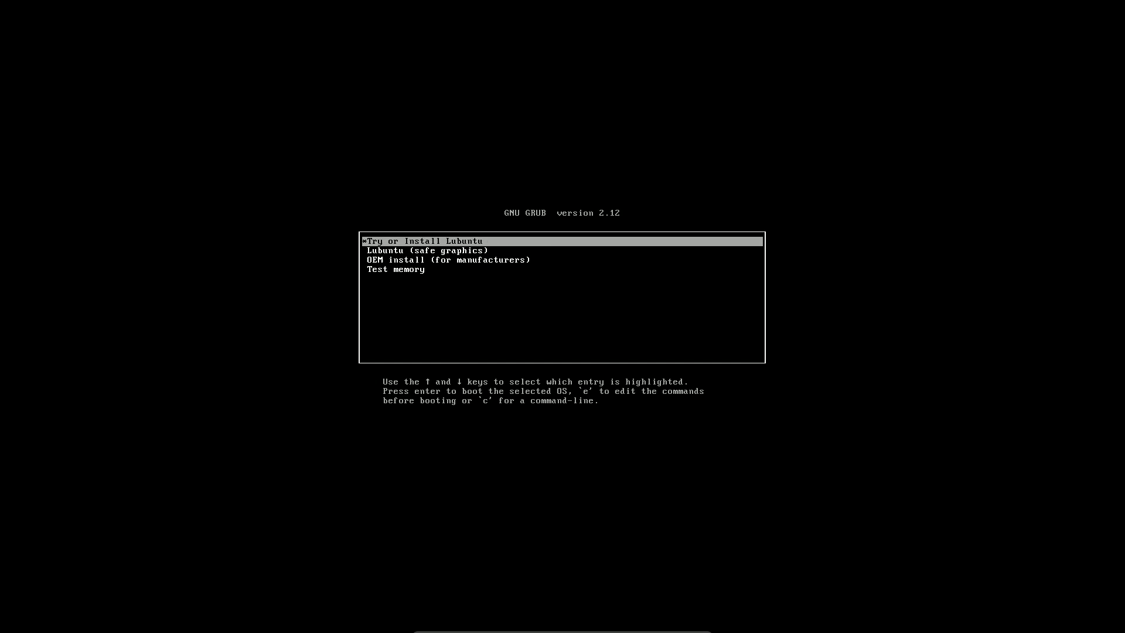
key(Return)
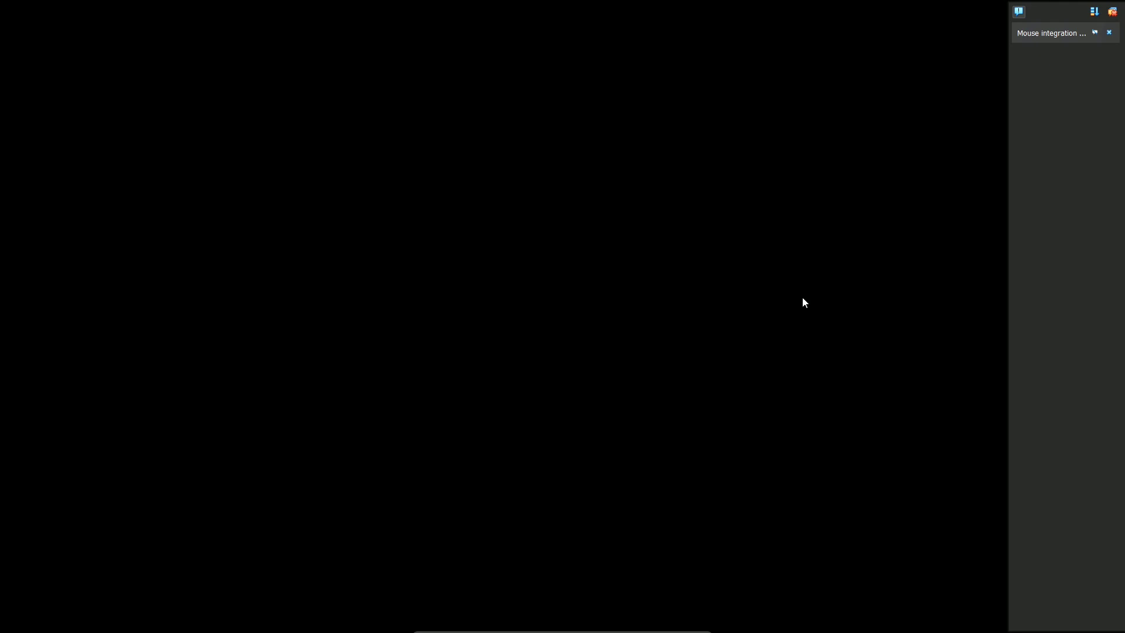
Dismiss the VirtualBox mouse integration notice while Lubuntu boots to its welcome screen.
click(1104, 33)
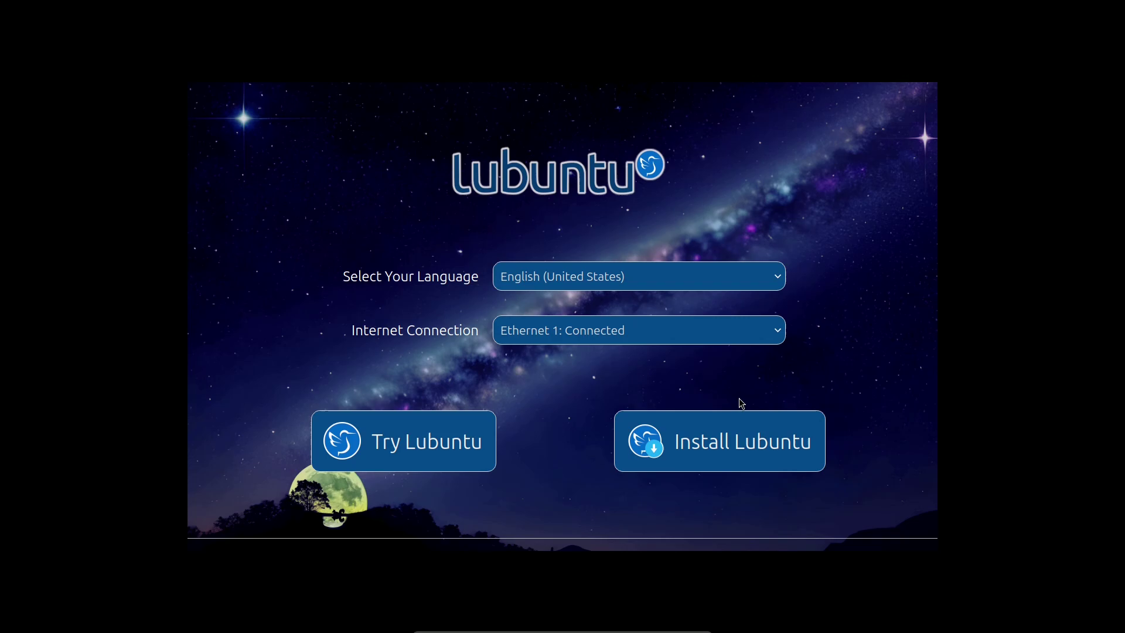
Keep English (United States) as the language and start Try Lubuntu.
click(594, 287)
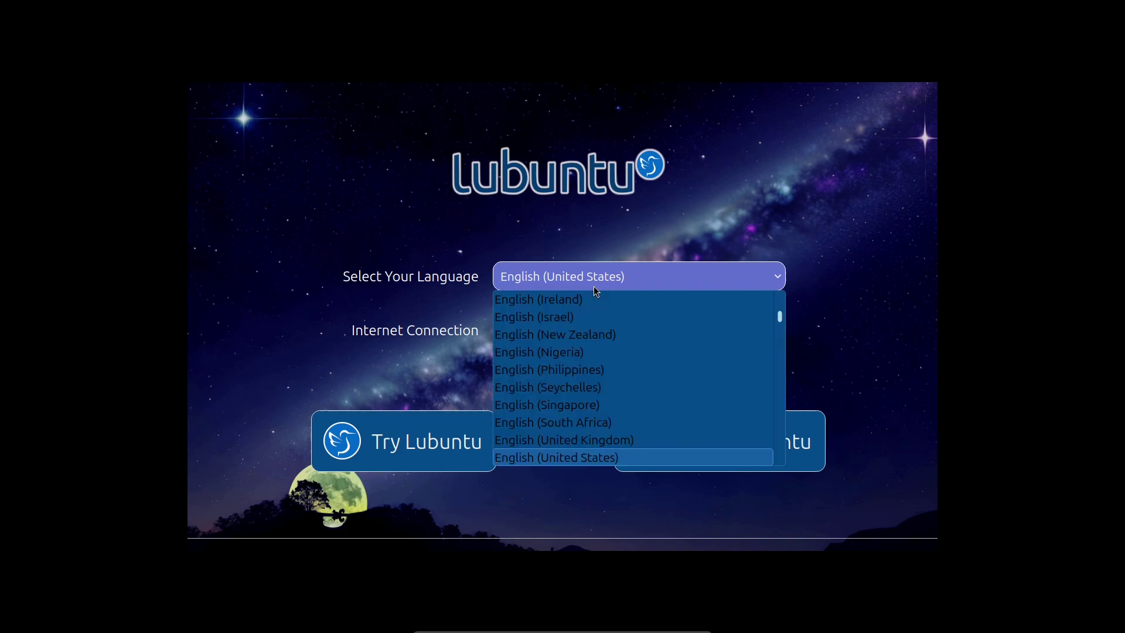
click(718, 233)
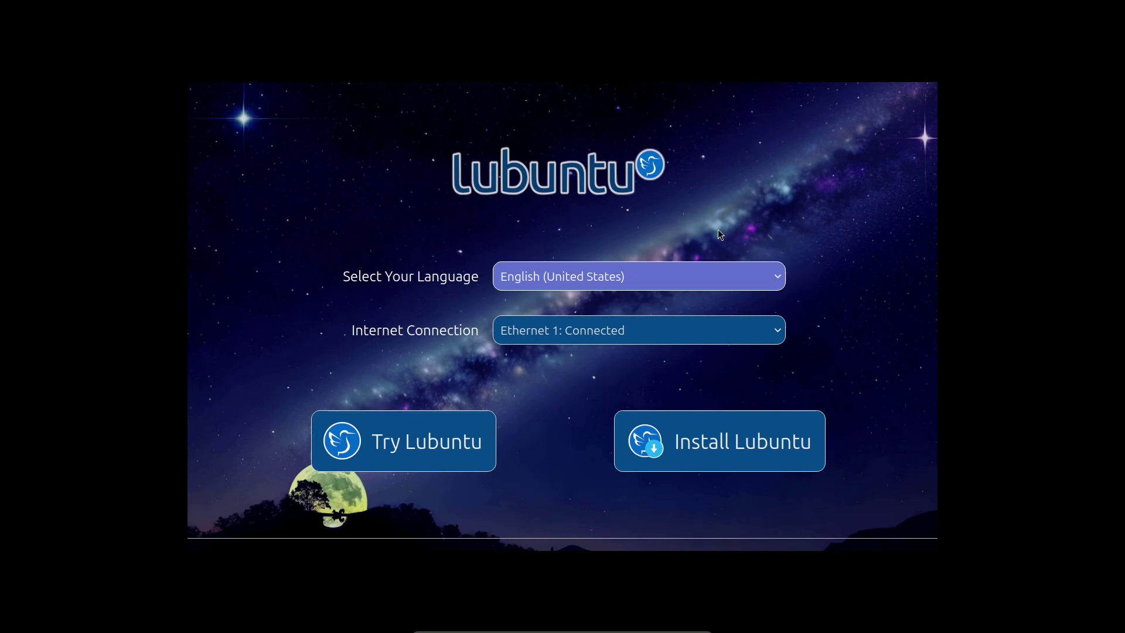
click(448, 434)
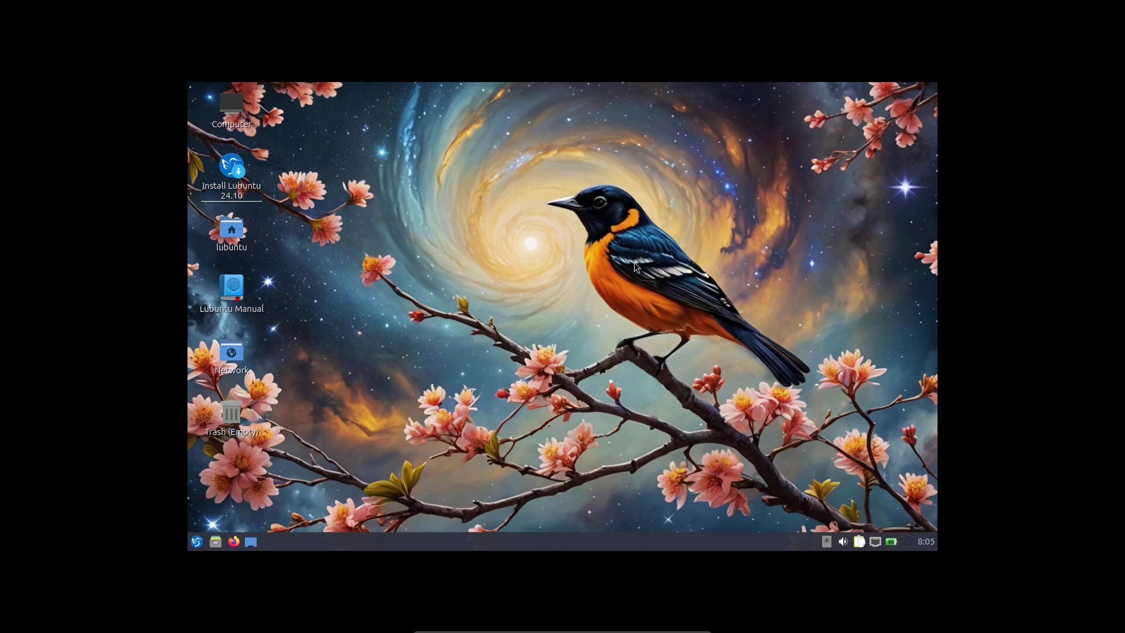
Open LXQt Monitor Settings from Preferences > LXQt Settings.
click(198, 540)
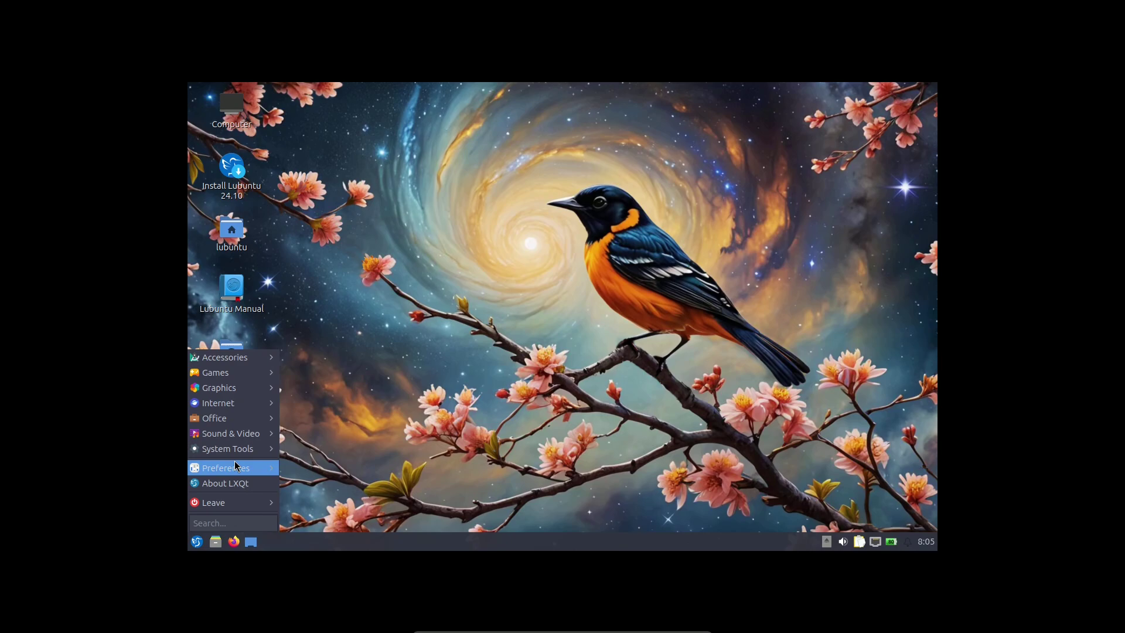
mouse_move(235, 450)
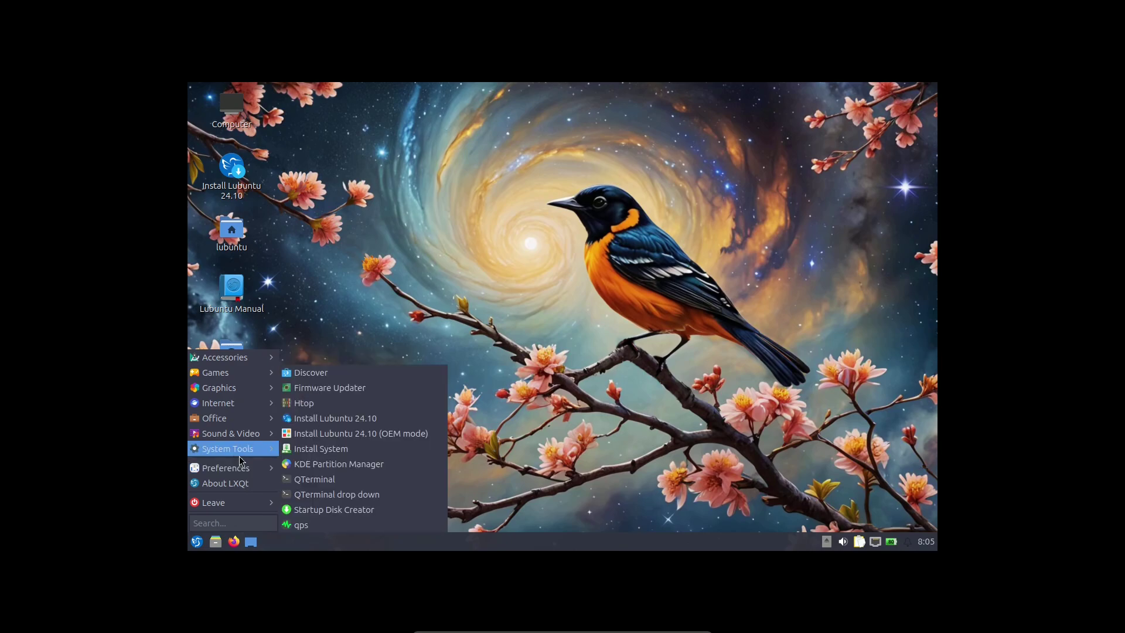
mouse_move(246, 468)
mouse_move(343, 365)
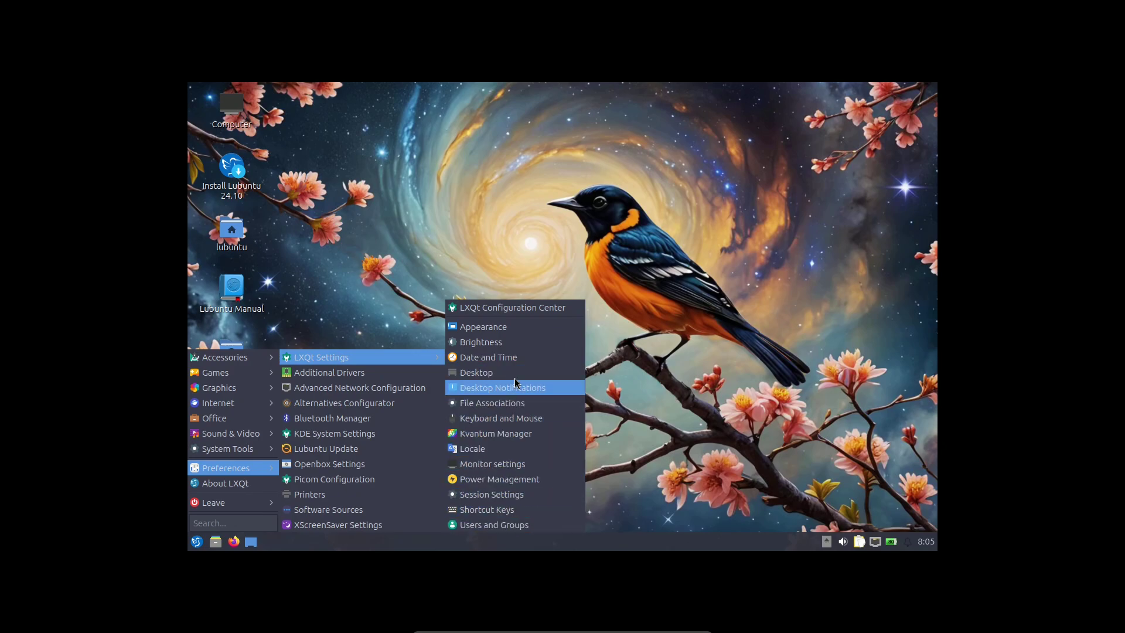
click(526, 464)
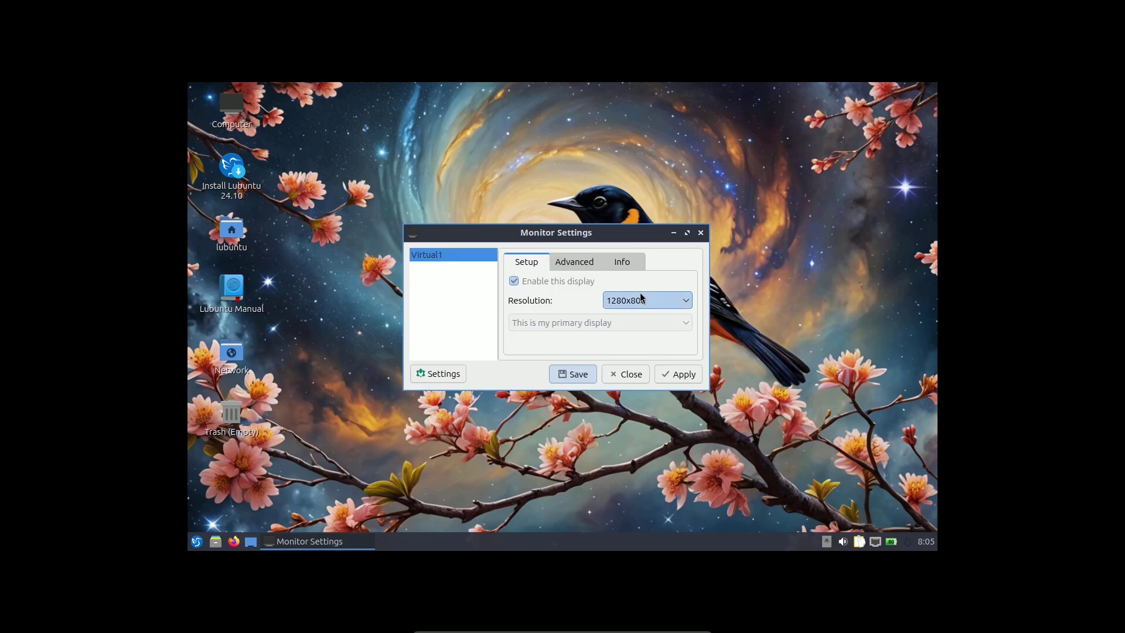
Change the resolution from 1280x800 to 1920x1080, apply it and keep the change.
click(640, 296)
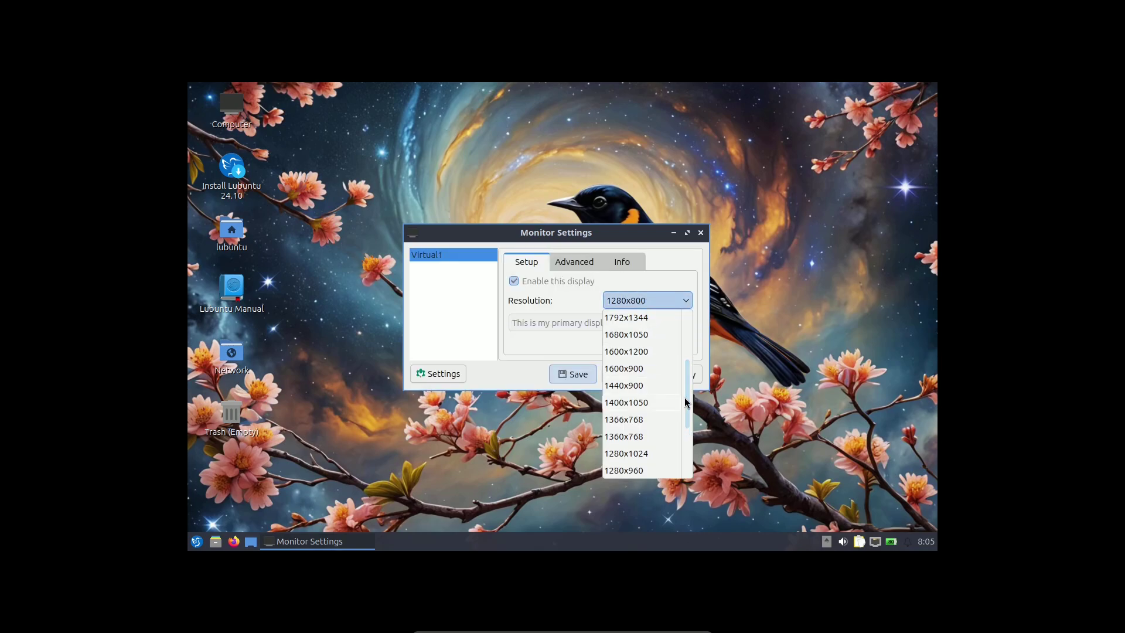
drag(686, 398, 686, 379)
click(649, 336)
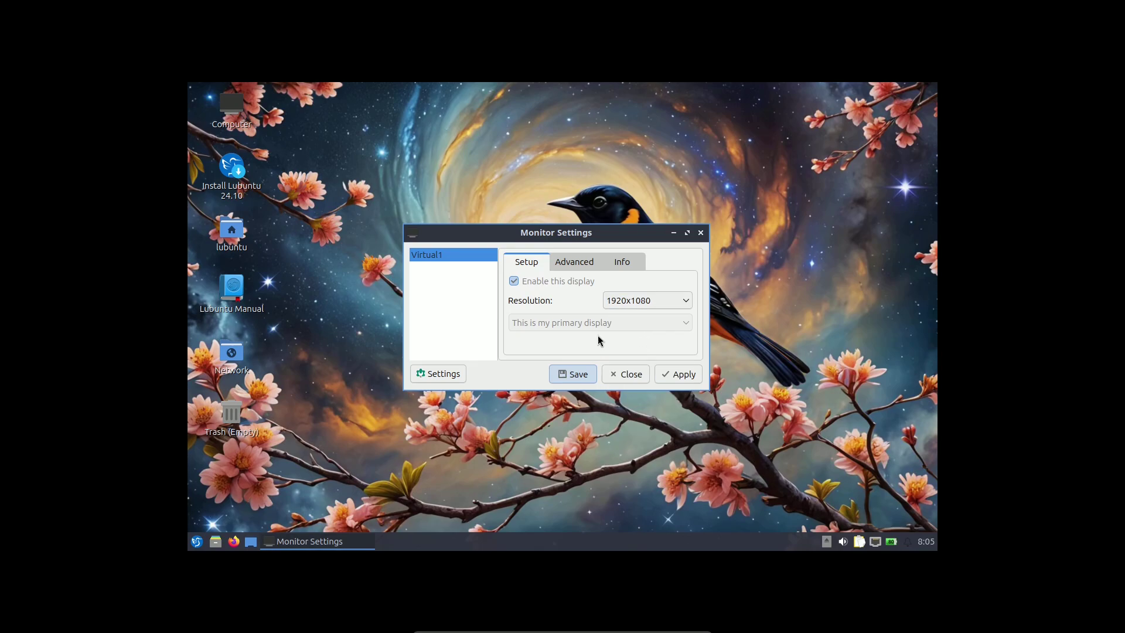
click(678, 375)
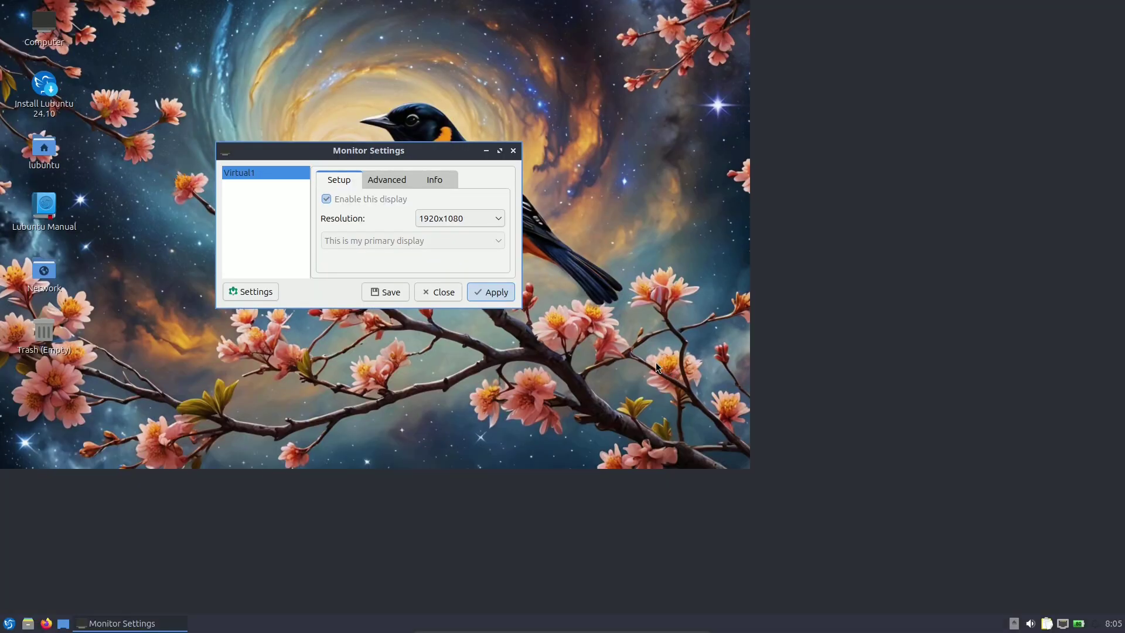
click(579, 327)
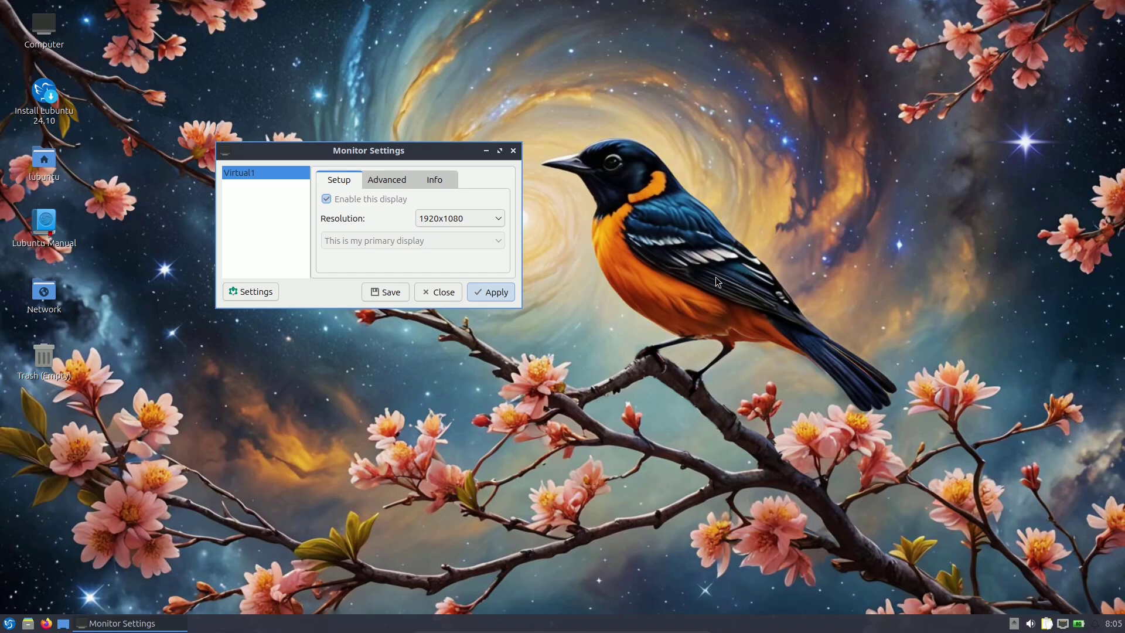
Review the advanced and information tabs of Monitor Settings, then close the window.
drag(398, 158, 488, 174)
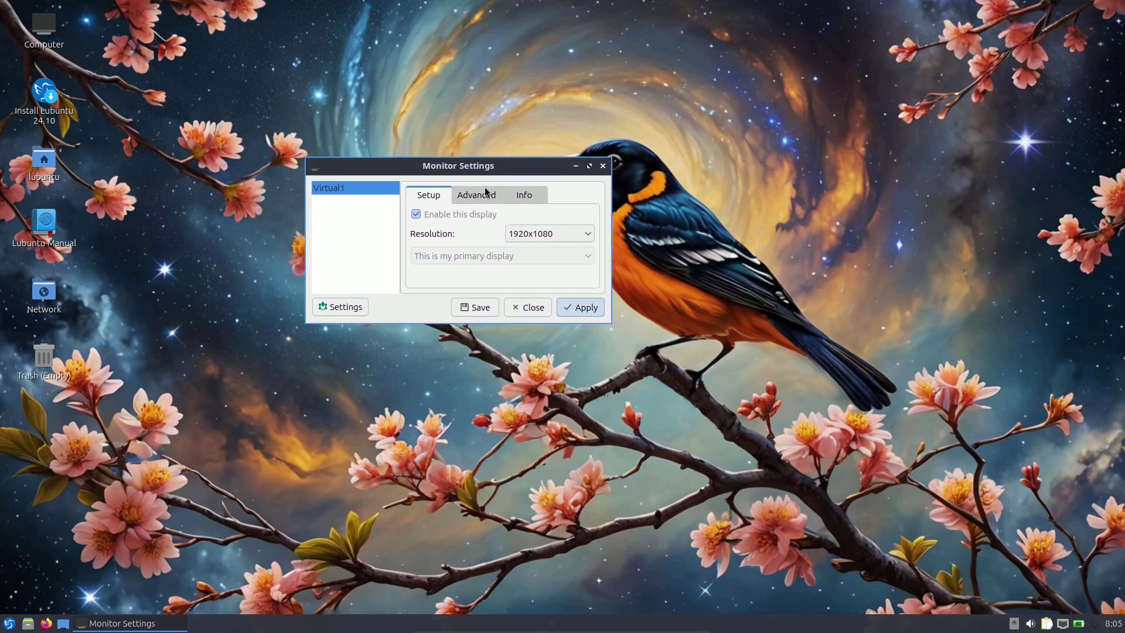
click(476, 195)
click(524, 194)
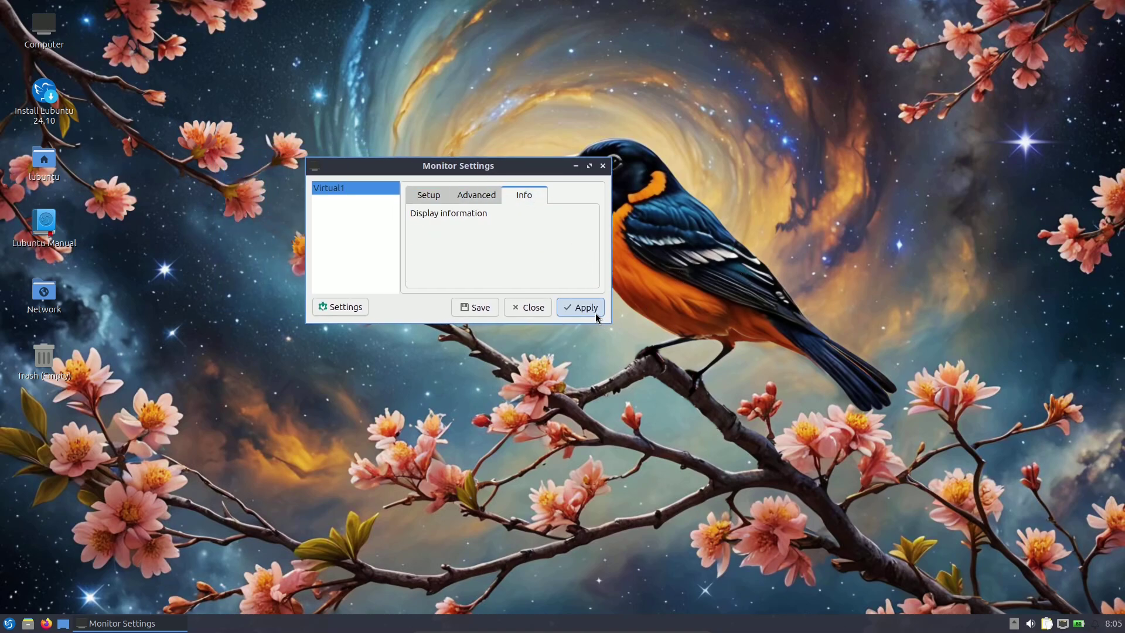
click(538, 307)
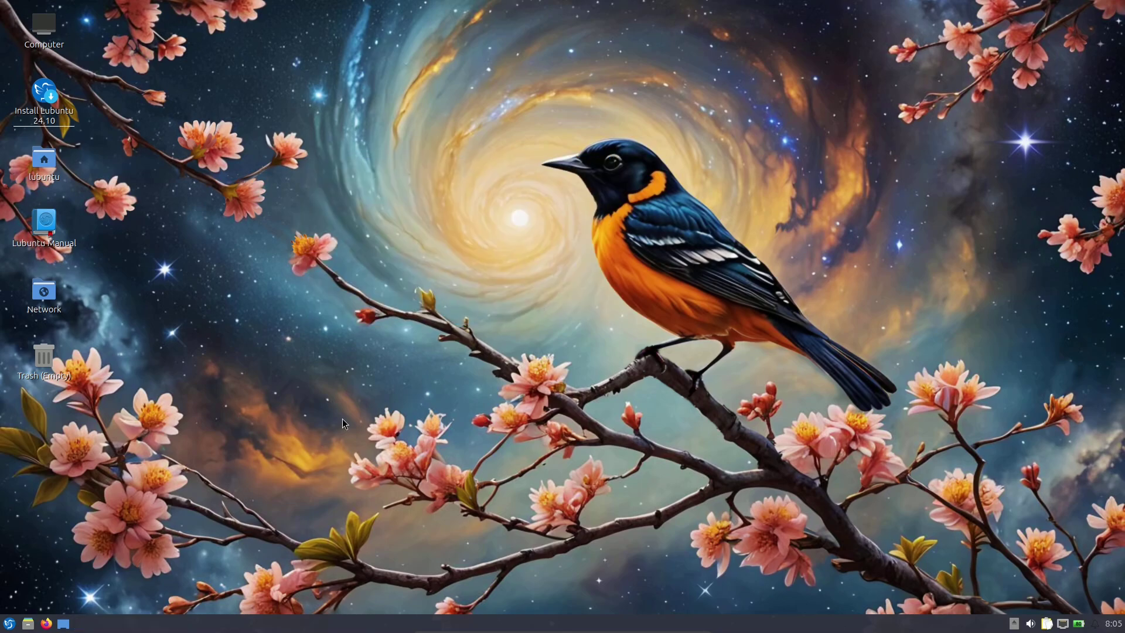
click(8, 622)
Confirm About LXQt reports version 2.0.0, then launch qps from System Tools.
click(39, 566)
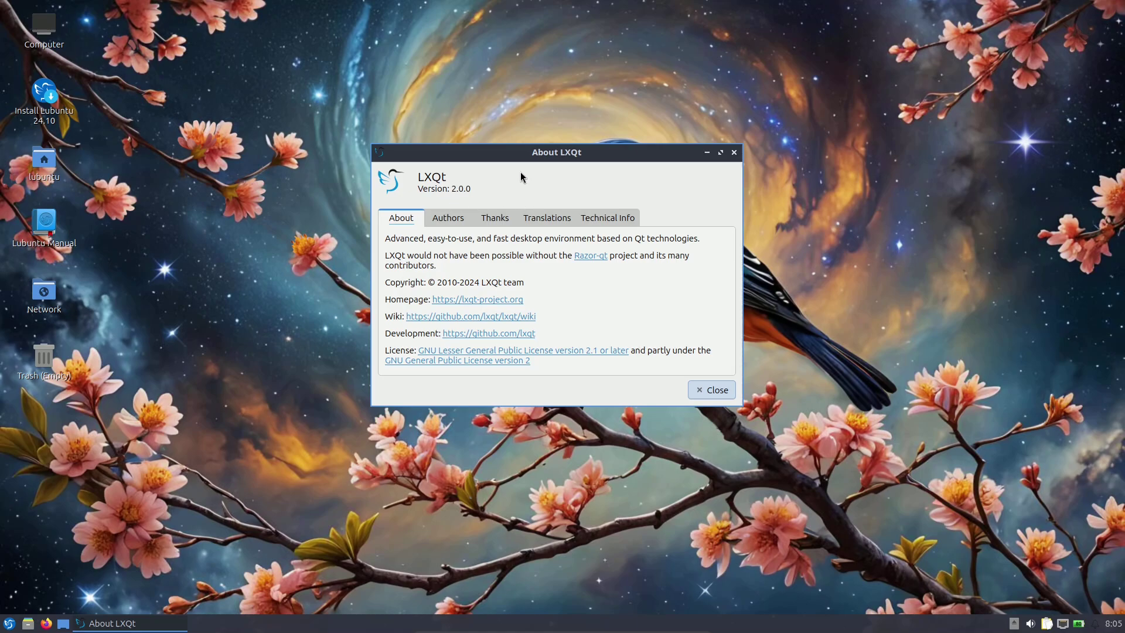
click(717, 392)
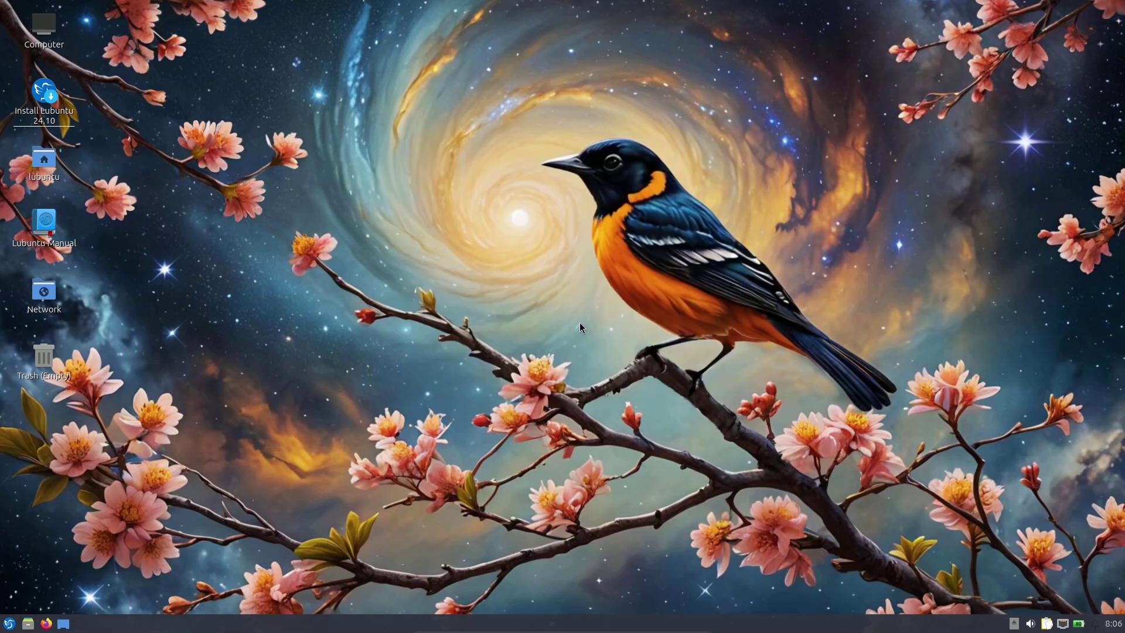
click(10, 624)
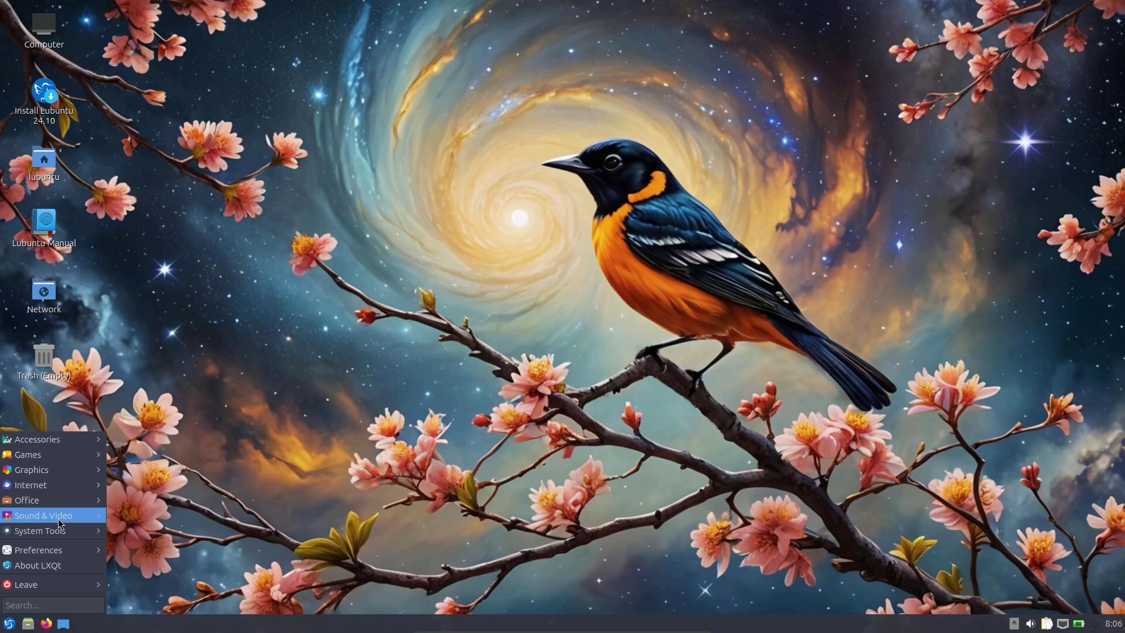
mouse_move(58, 531)
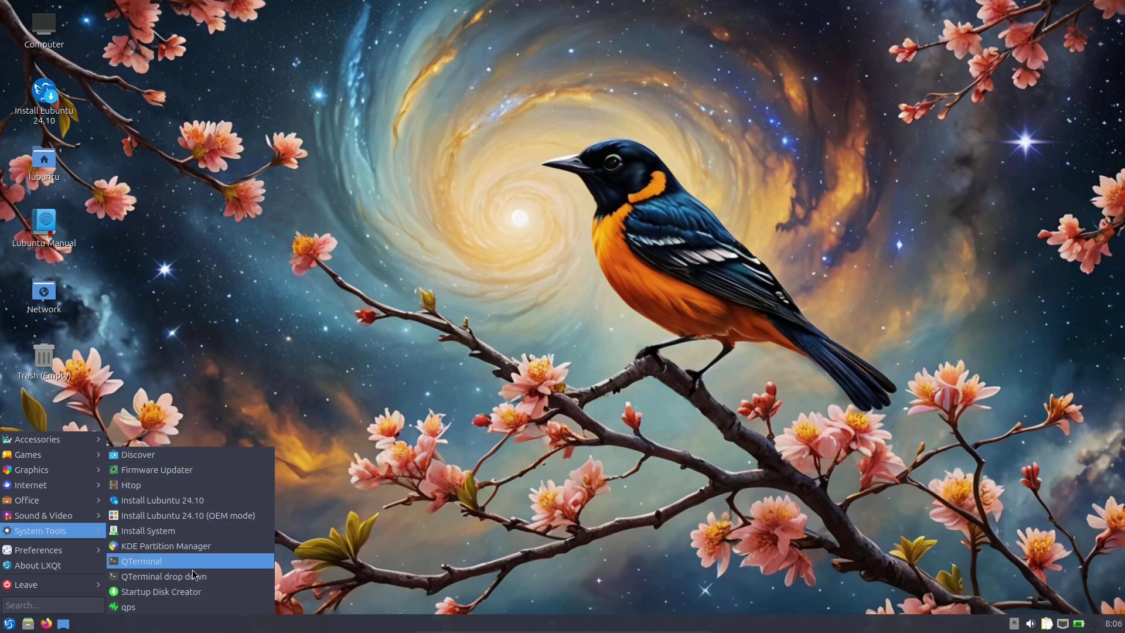
click(519, 300)
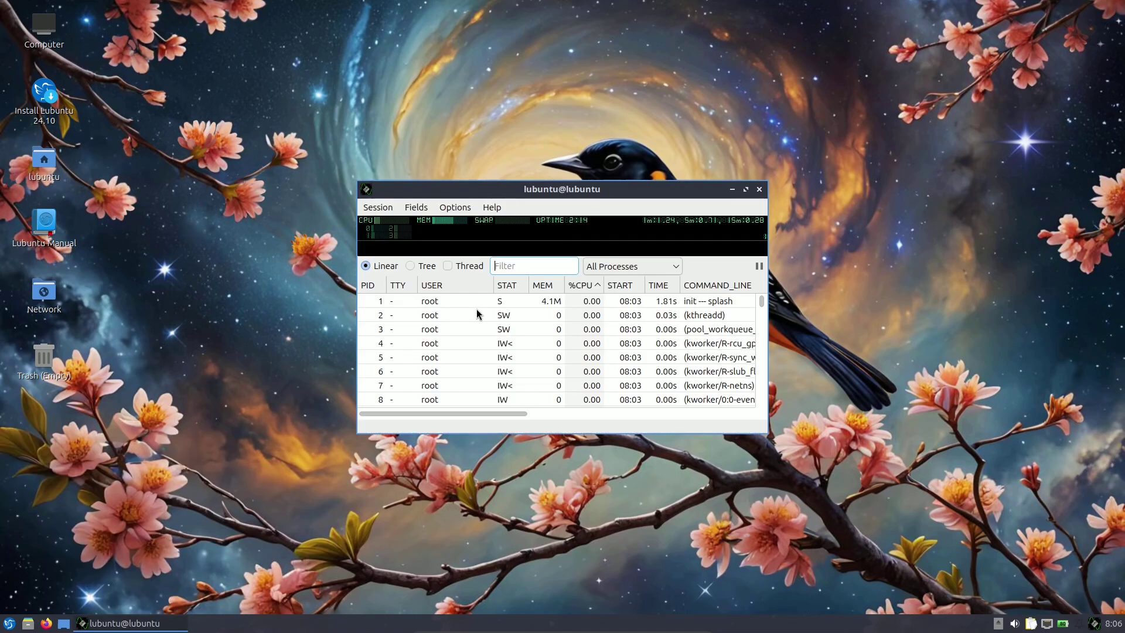
Maximize qps and switch its process list to Tree view with threads included.
double_click(703, 196)
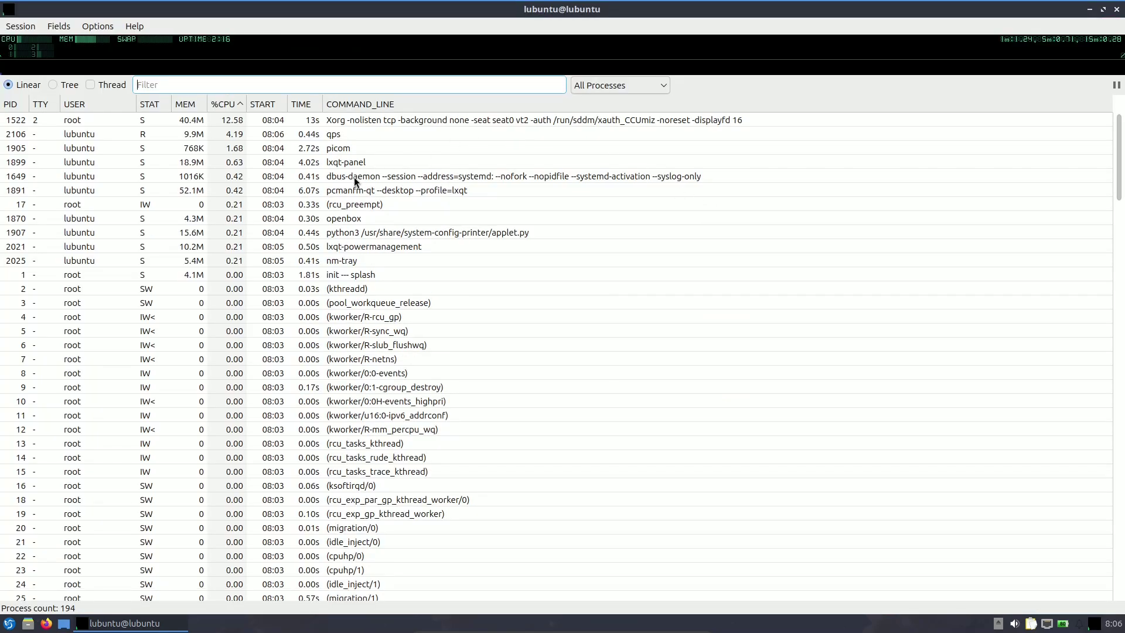
click(53, 85)
click(98, 85)
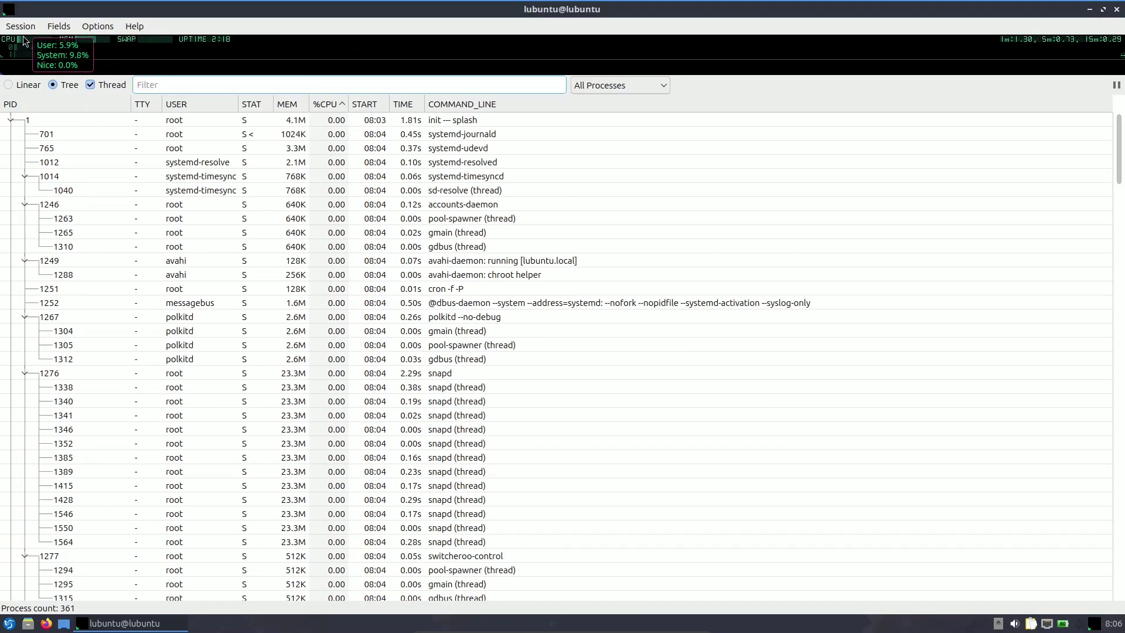
mouse_move(80, 40)
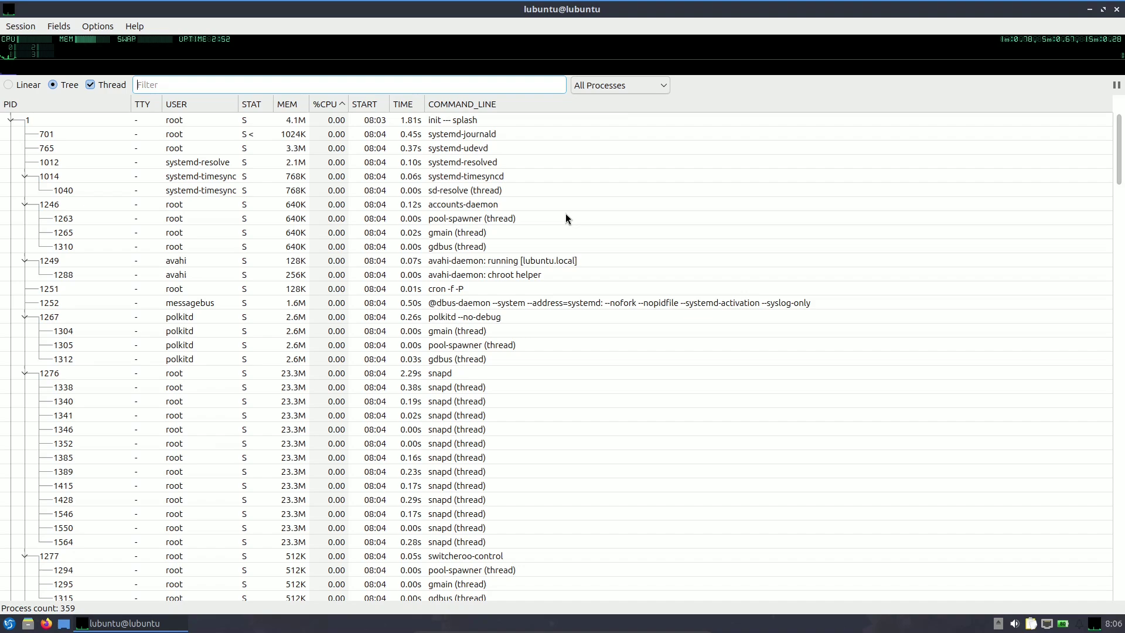
scroll(1107, 228, down, 20)
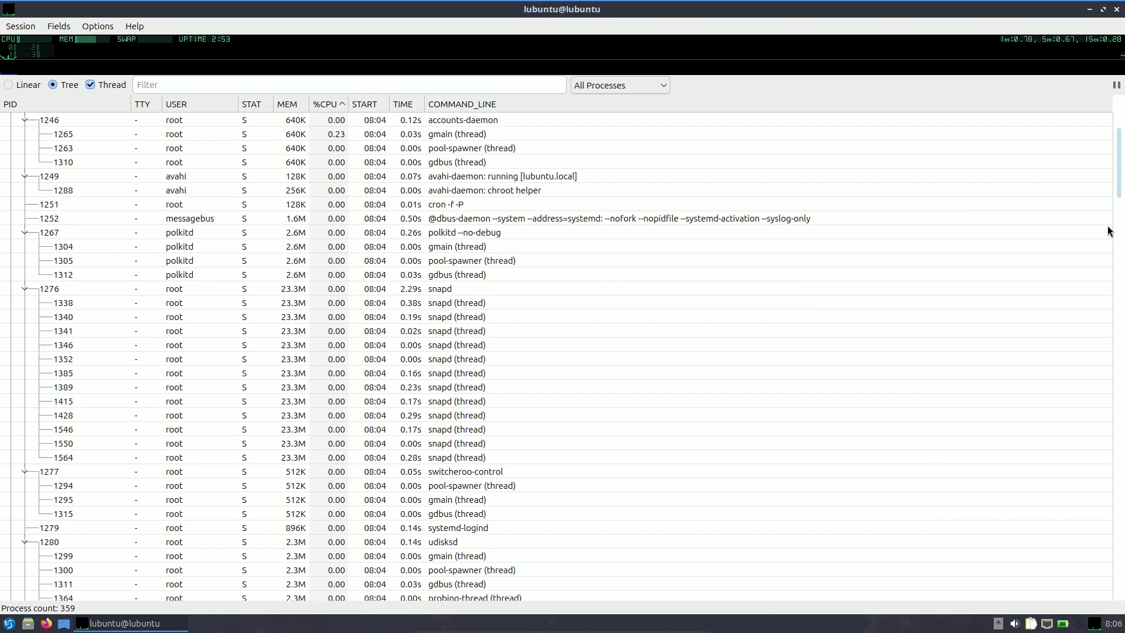
scroll(1107, 387, down, 20)
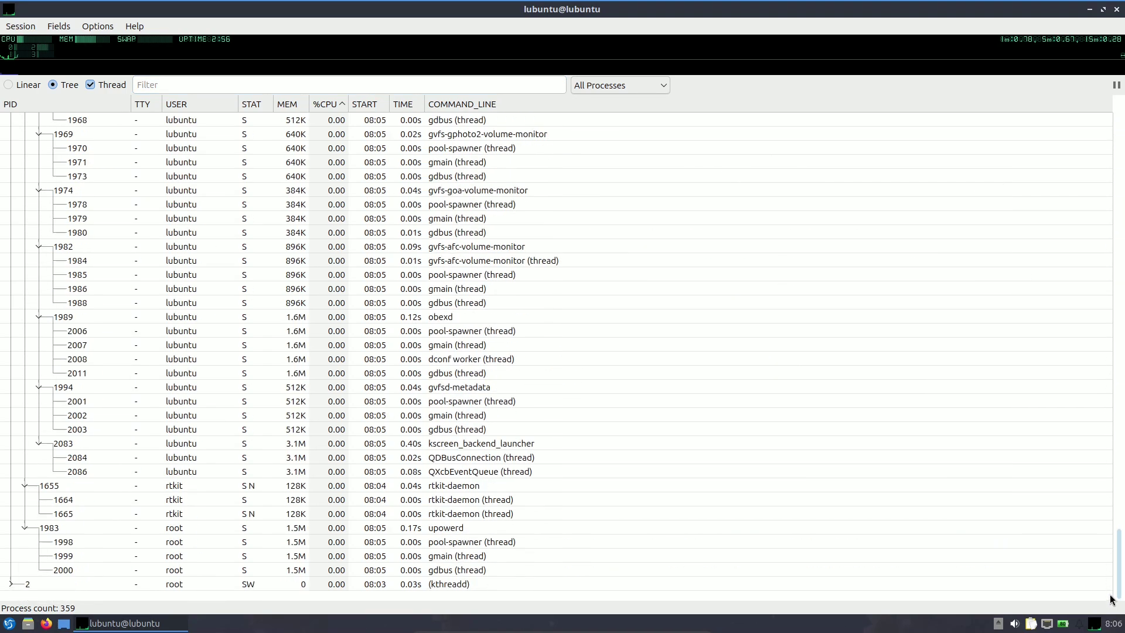
scroll(1110, 437, up, 8)
scroll(1090, 252, up, 20)
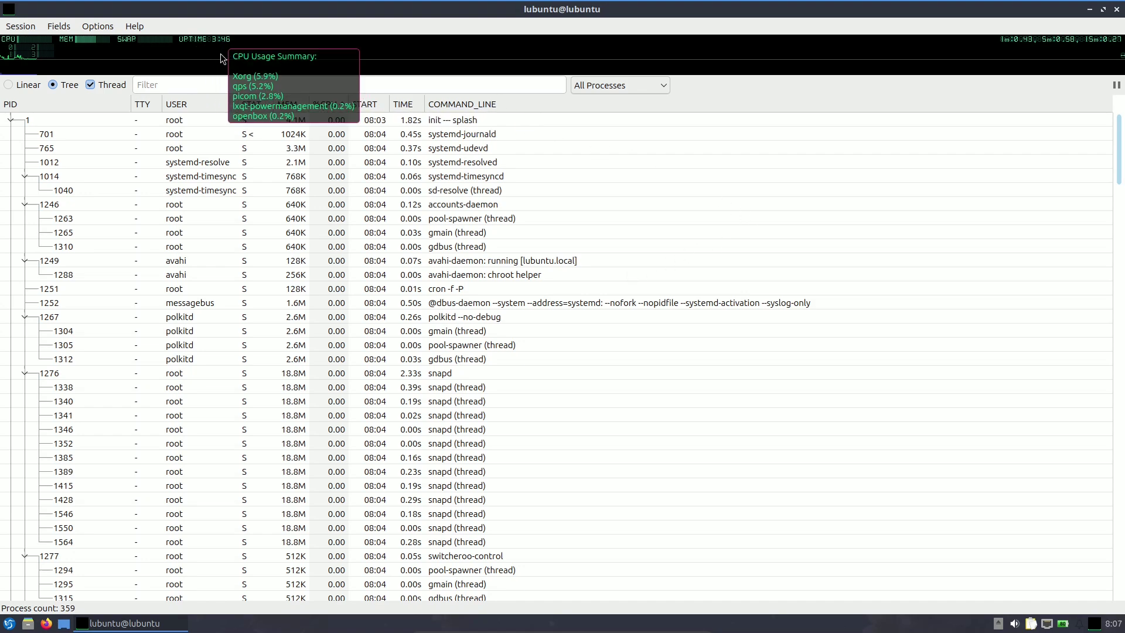
Restore qps to a small window at the upper right after briefly maximizing it to scroll.
click(1101, 13)
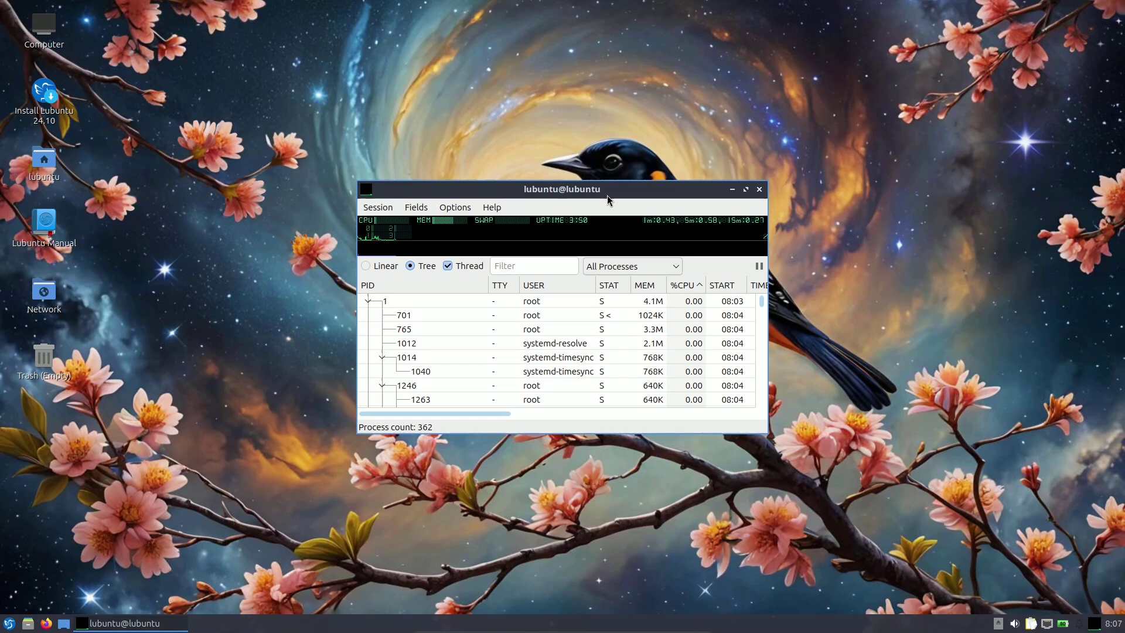
drag(611, 188, 964, 11)
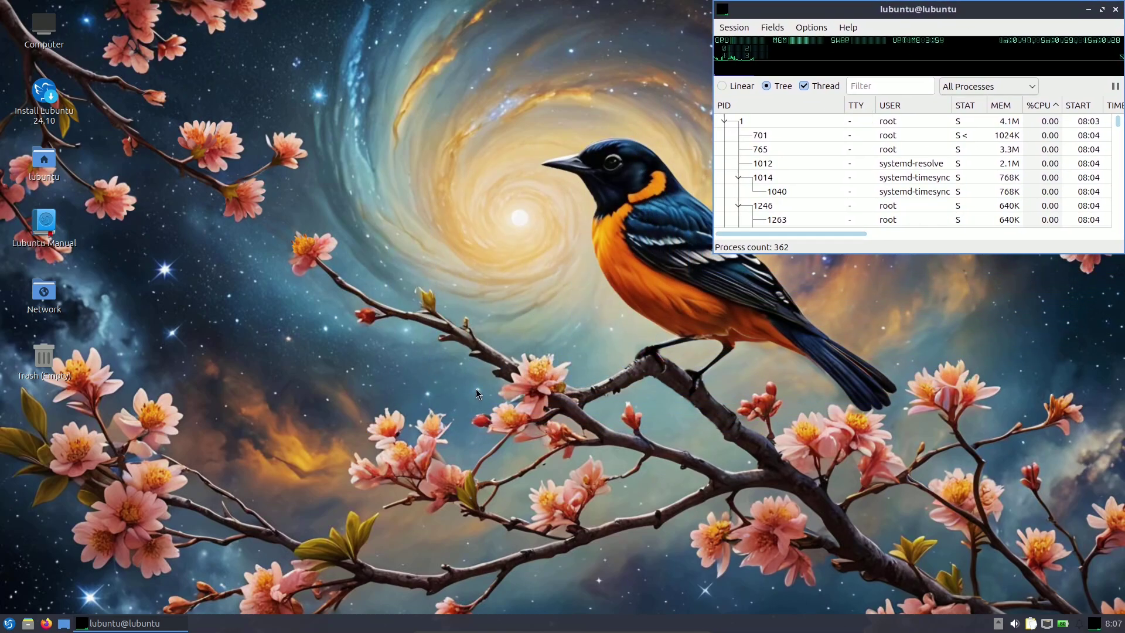
click(1102, 10)
scroll(1091, 331, down, 10)
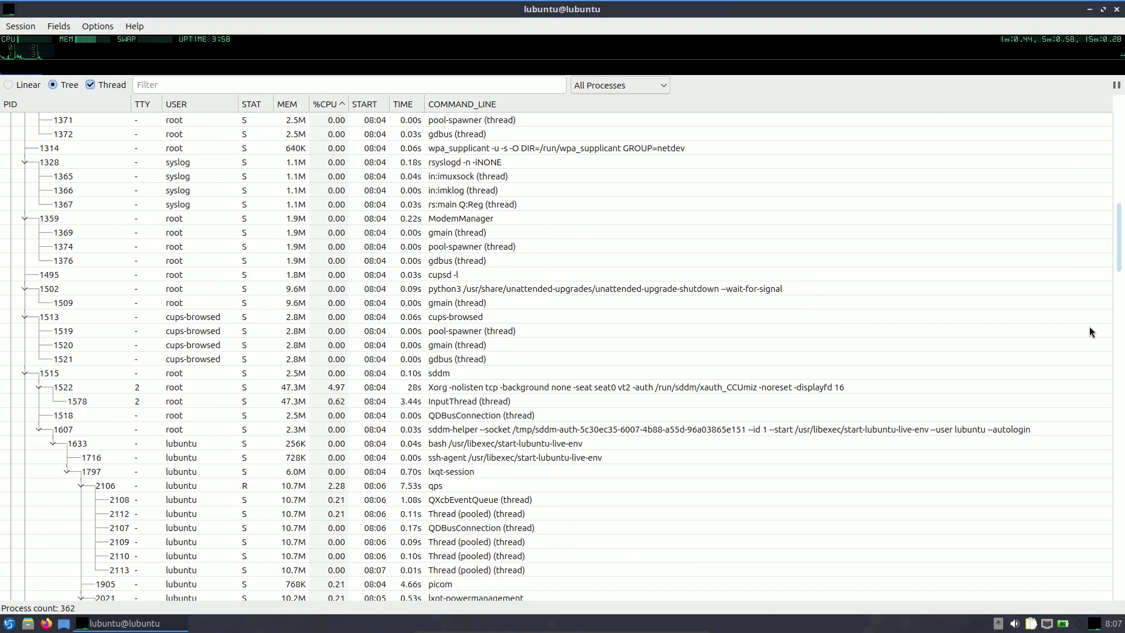
scroll(1091, 331, down, 20)
scroll(1090, 498, up, 20)
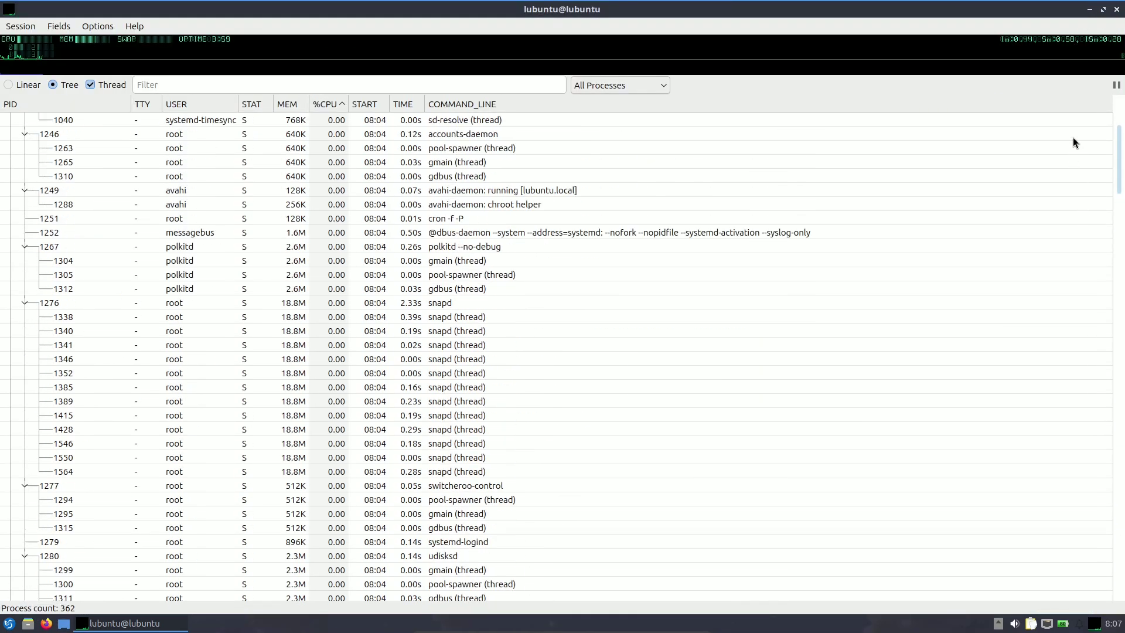
scroll(1073, 142, up, 2)
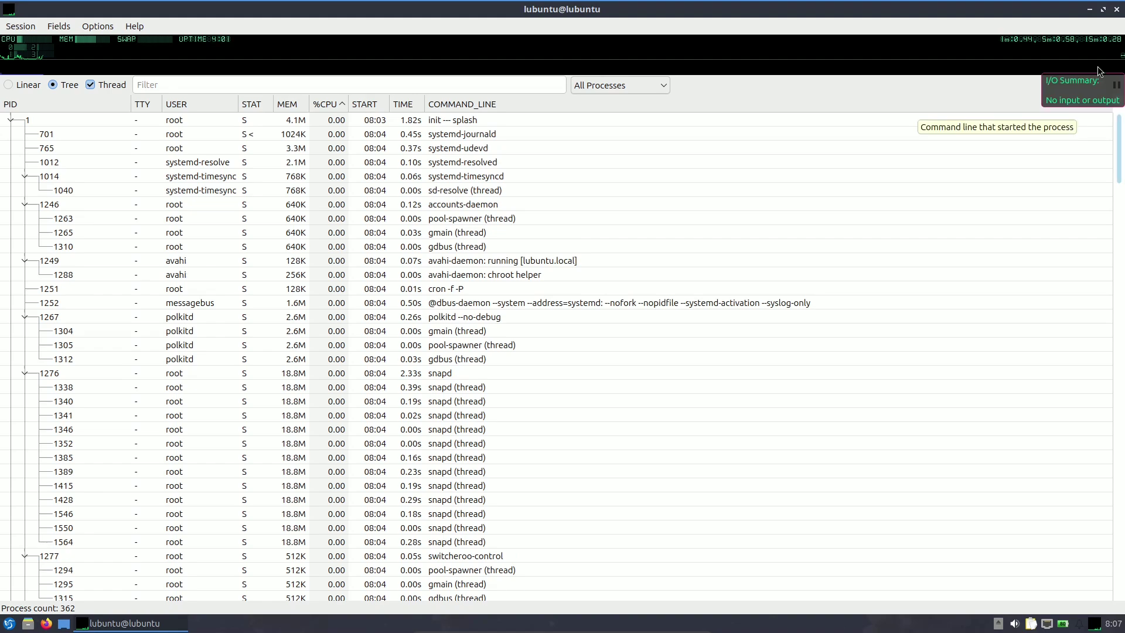
click(1102, 11)
Check Help > About shows Qps 2.9.0 and dismiss it.
click(855, 30)
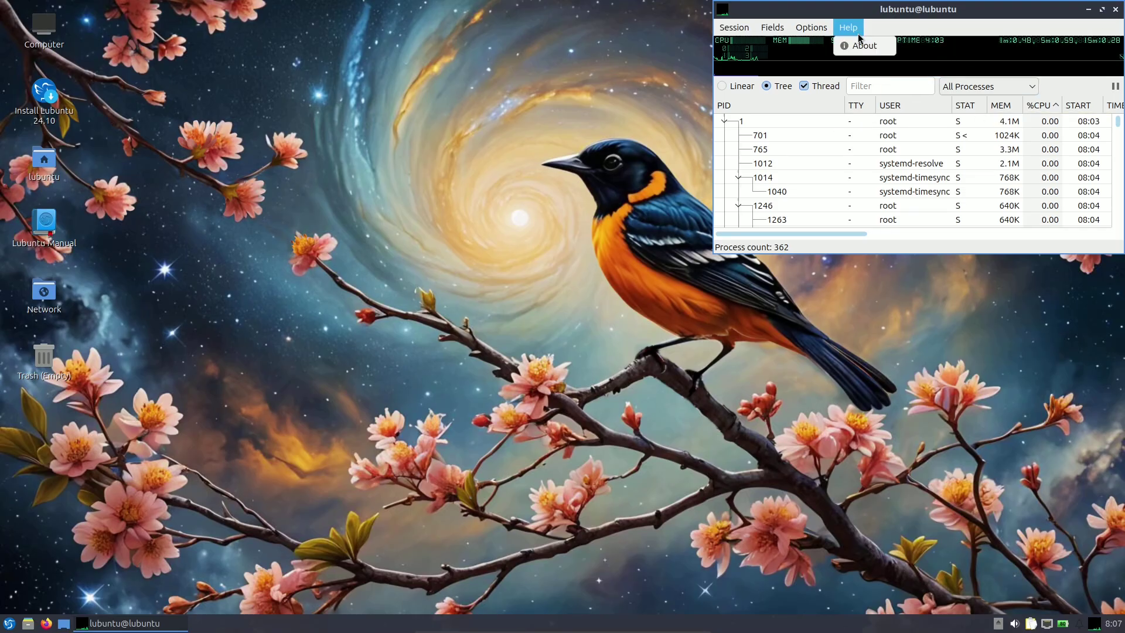
click(863, 46)
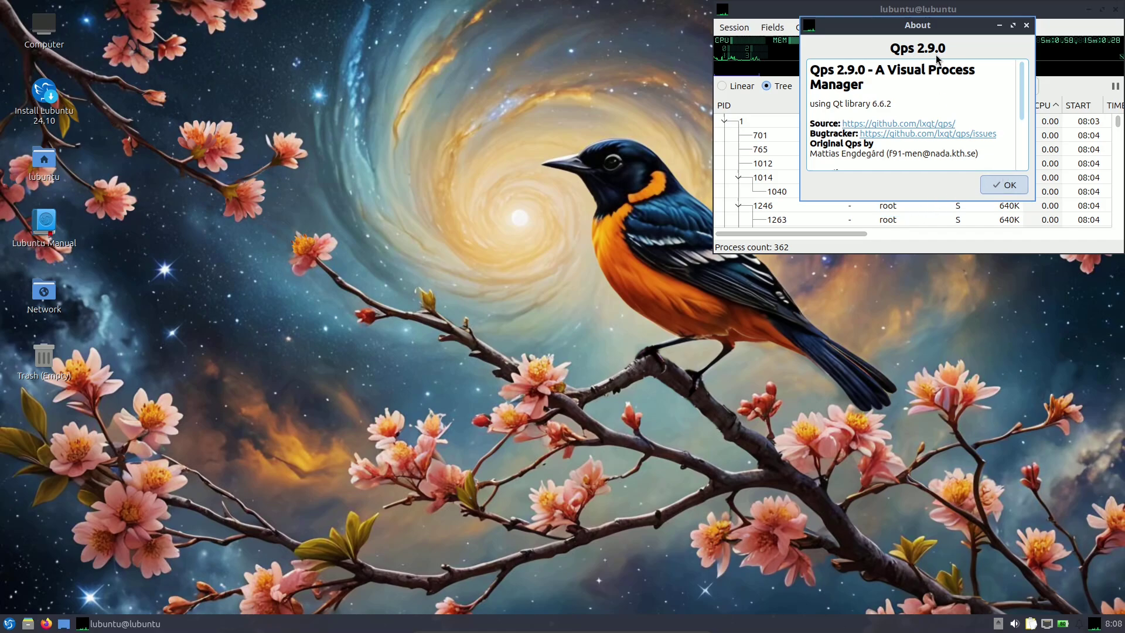
click(1003, 185)
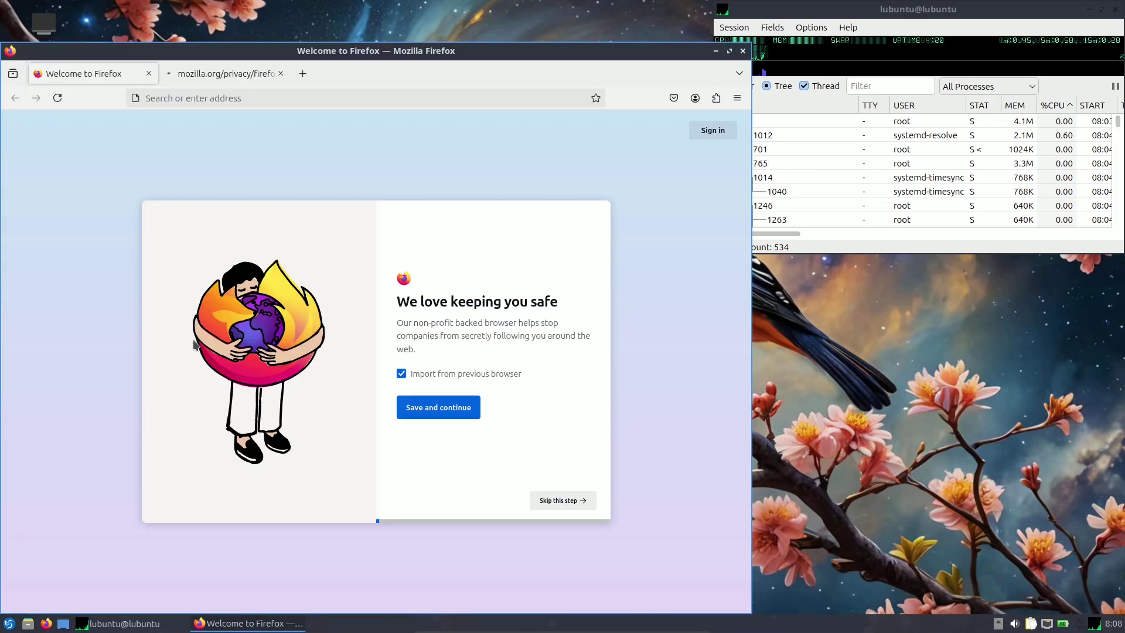
Close the mozilla.org privacy tab and resize Firefox so the process list stays visible.
click(280, 73)
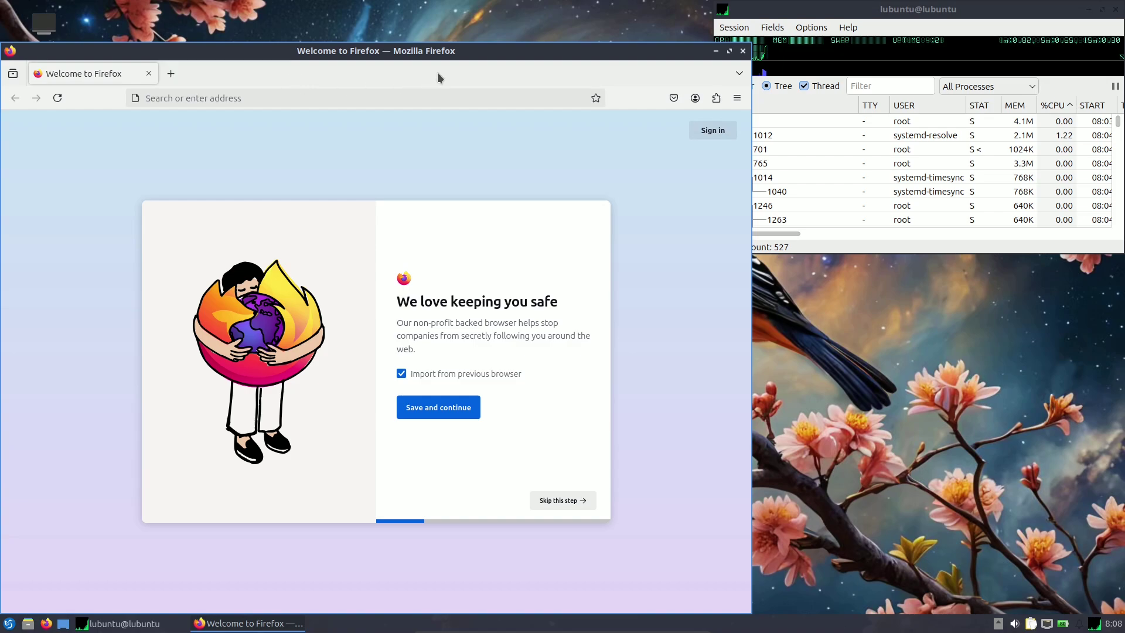
drag(444, 52, 445, 8)
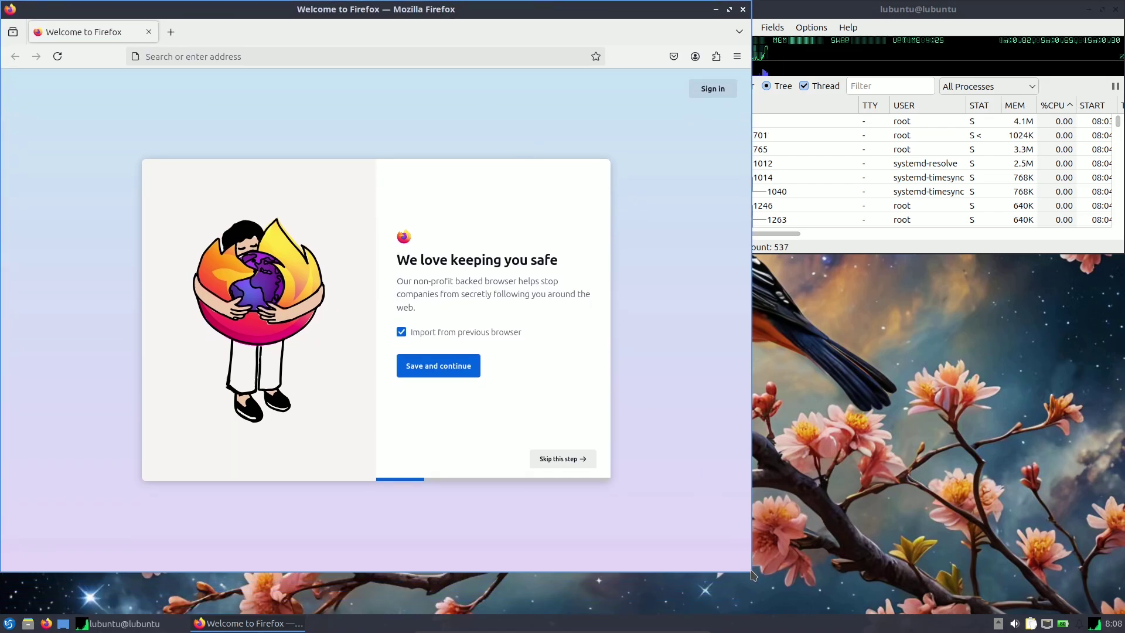
drag(753, 574, 714, 614)
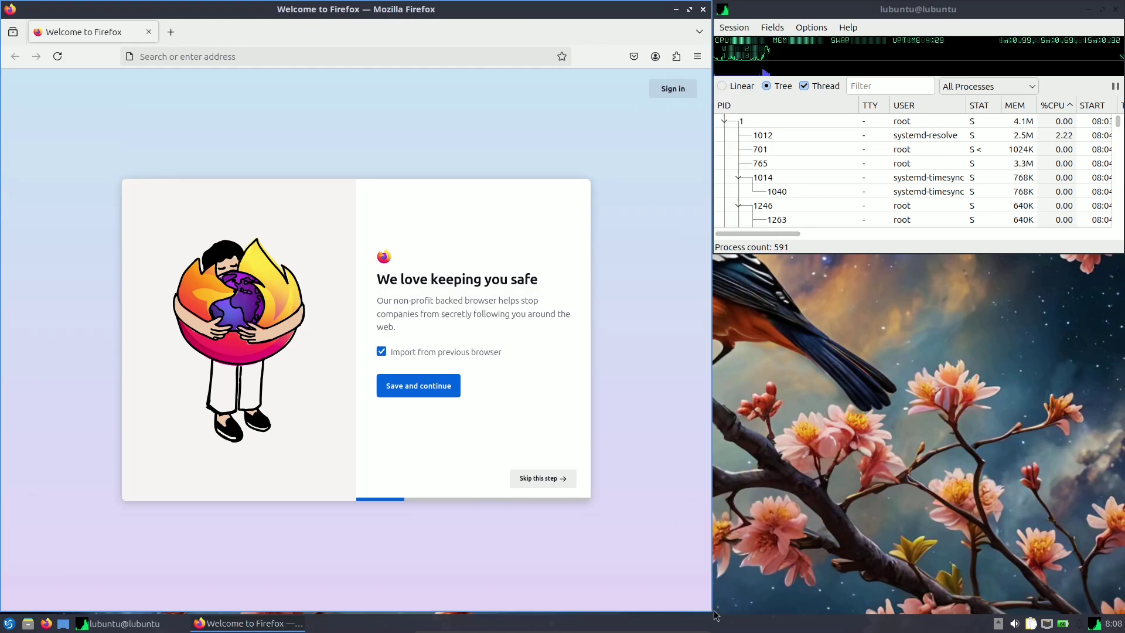
Verify Firefox version 130.0.1 via Help > About Firefox, then close the dialog.
click(696, 56)
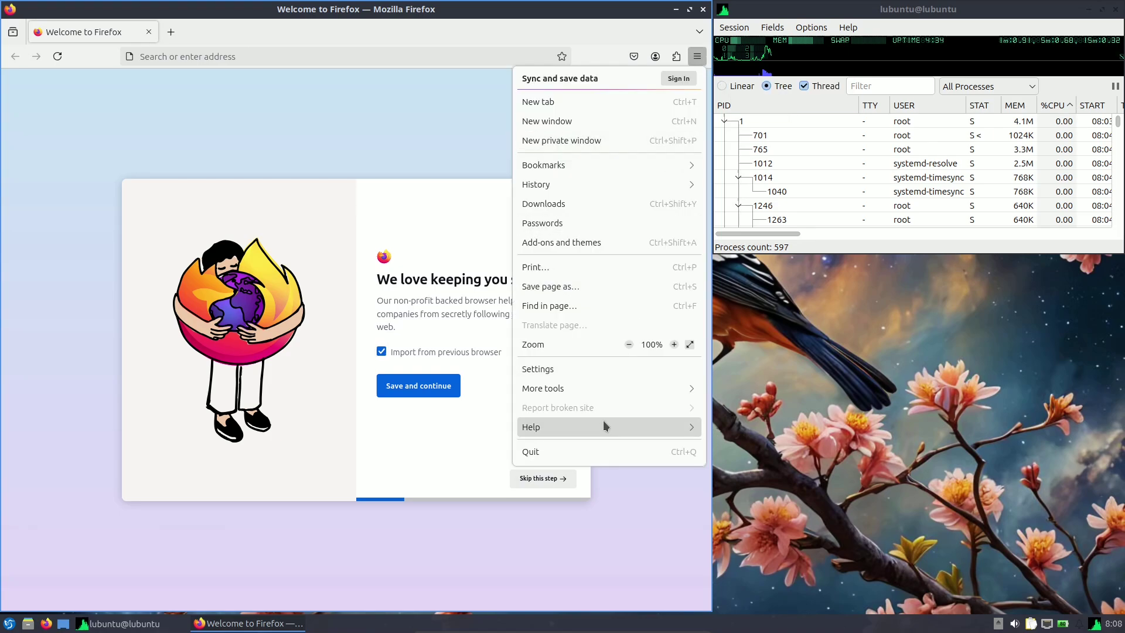
click(603, 420)
click(557, 222)
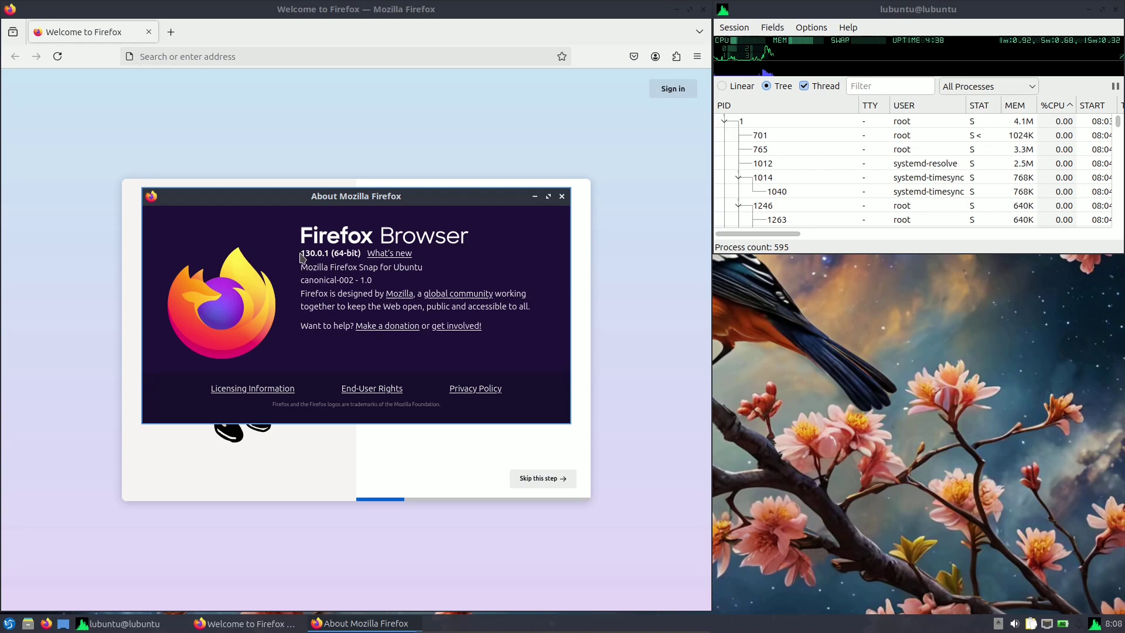
drag(302, 253, 354, 253)
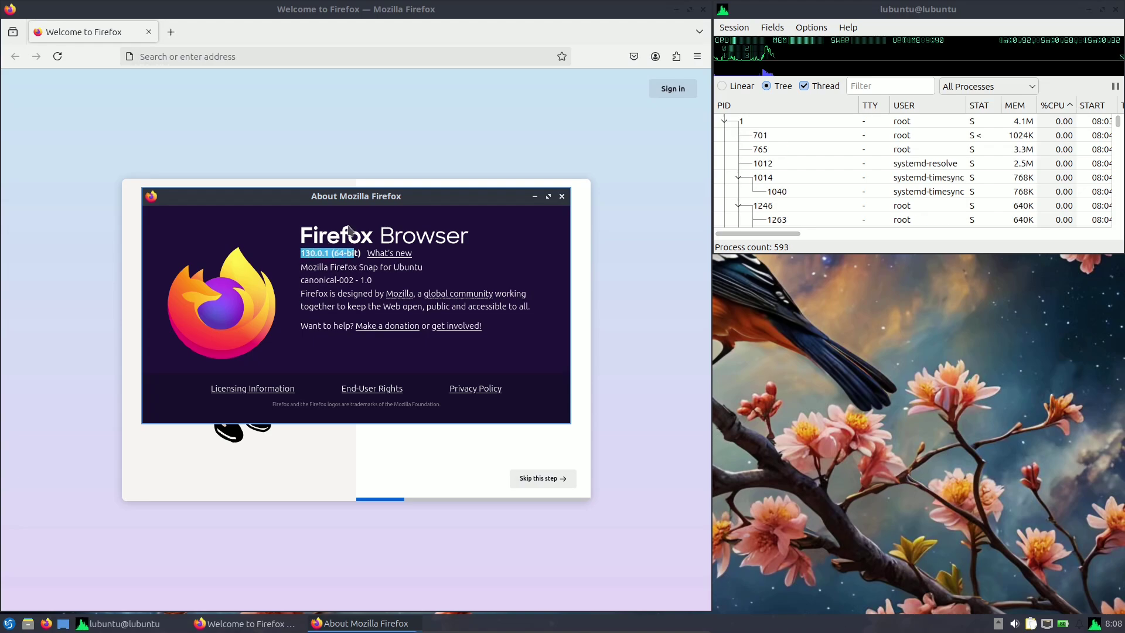
click(330, 248)
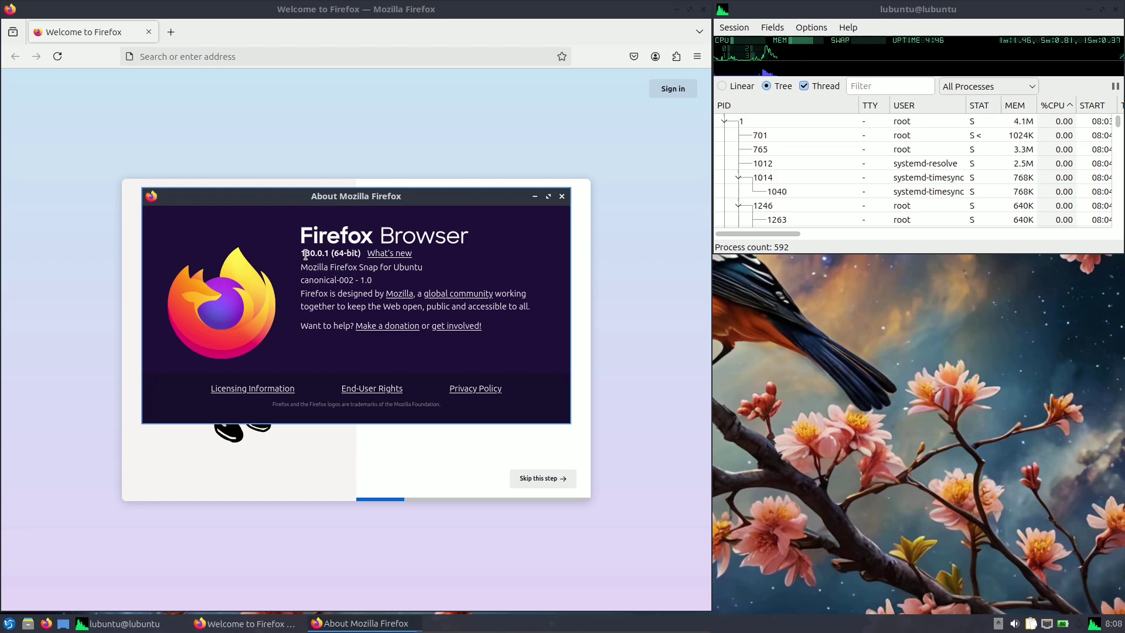
drag(306, 251, 330, 251)
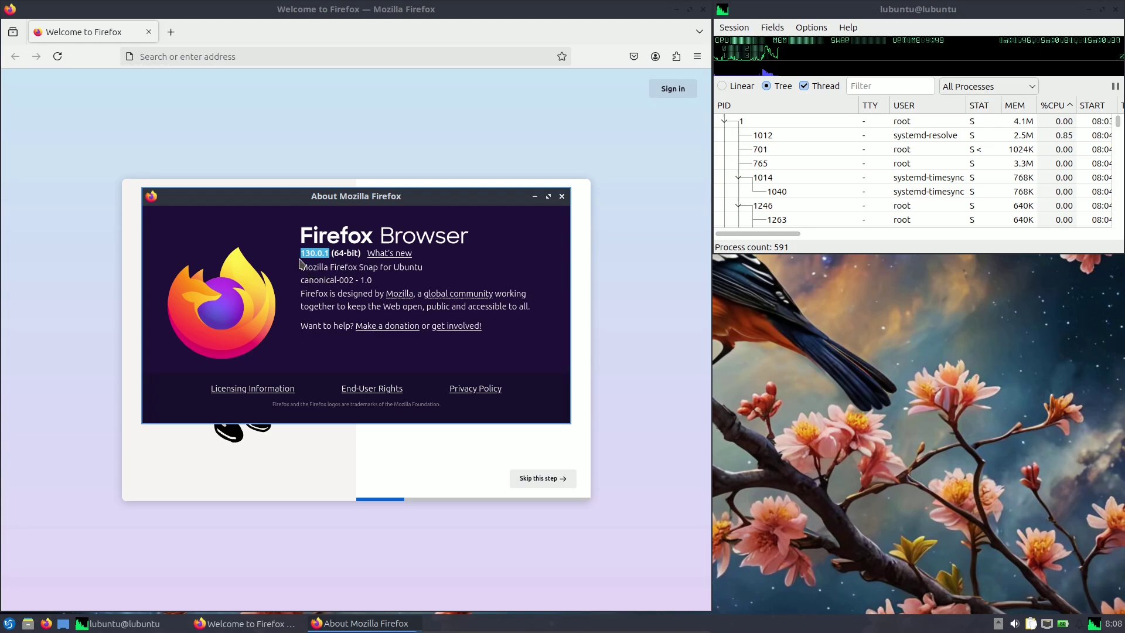
click(562, 196)
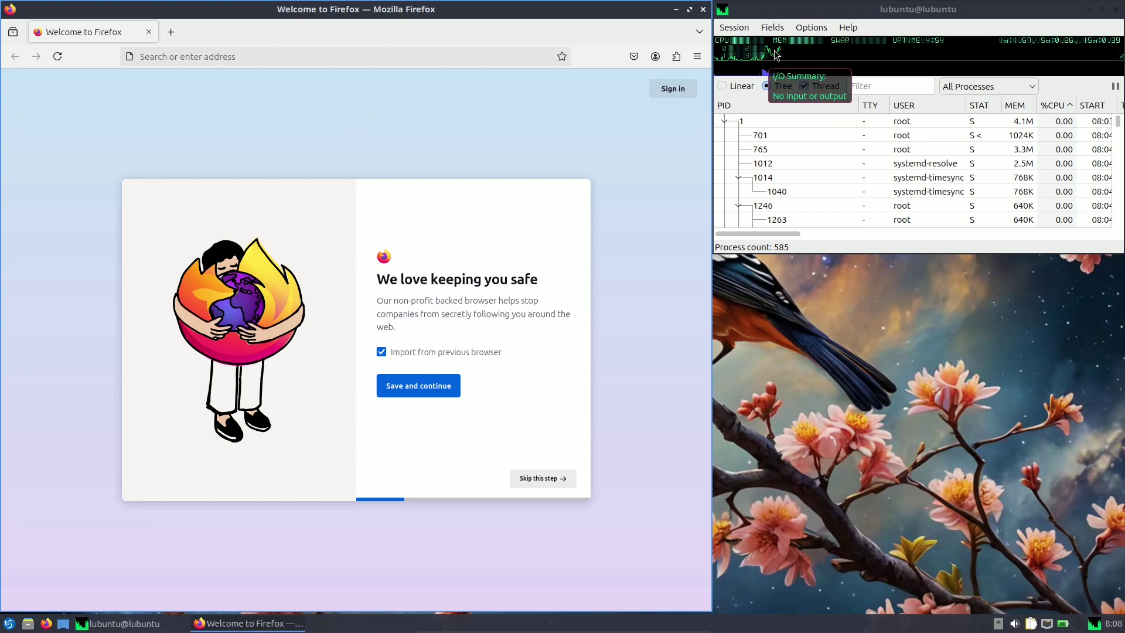
mouse_move(766, 50)
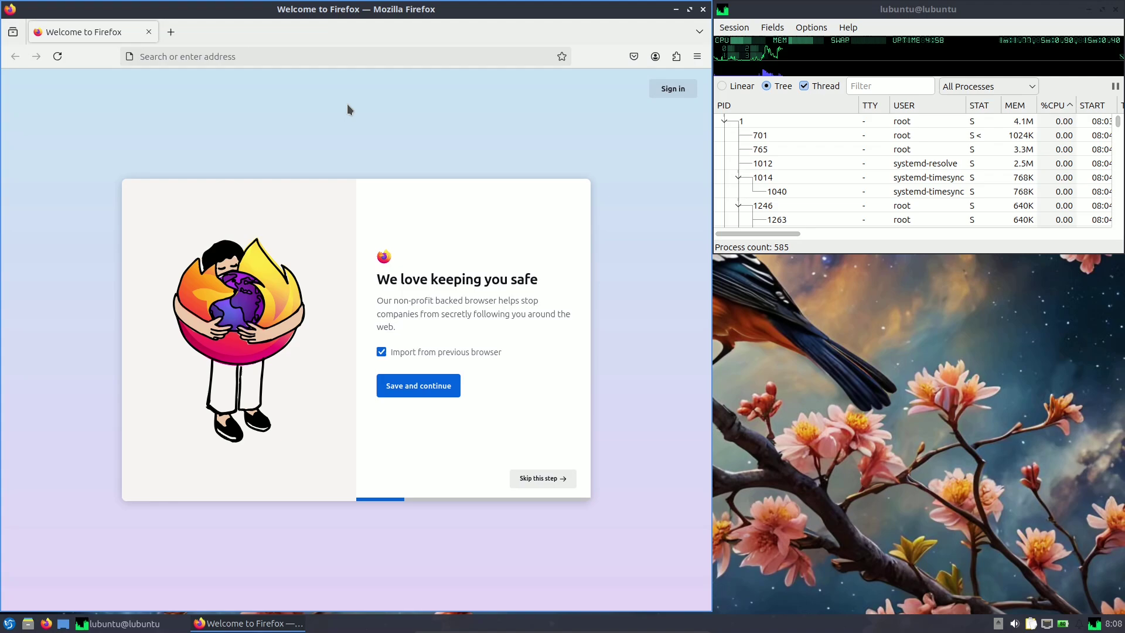
Load about:support from the address bar.
click(325, 56)
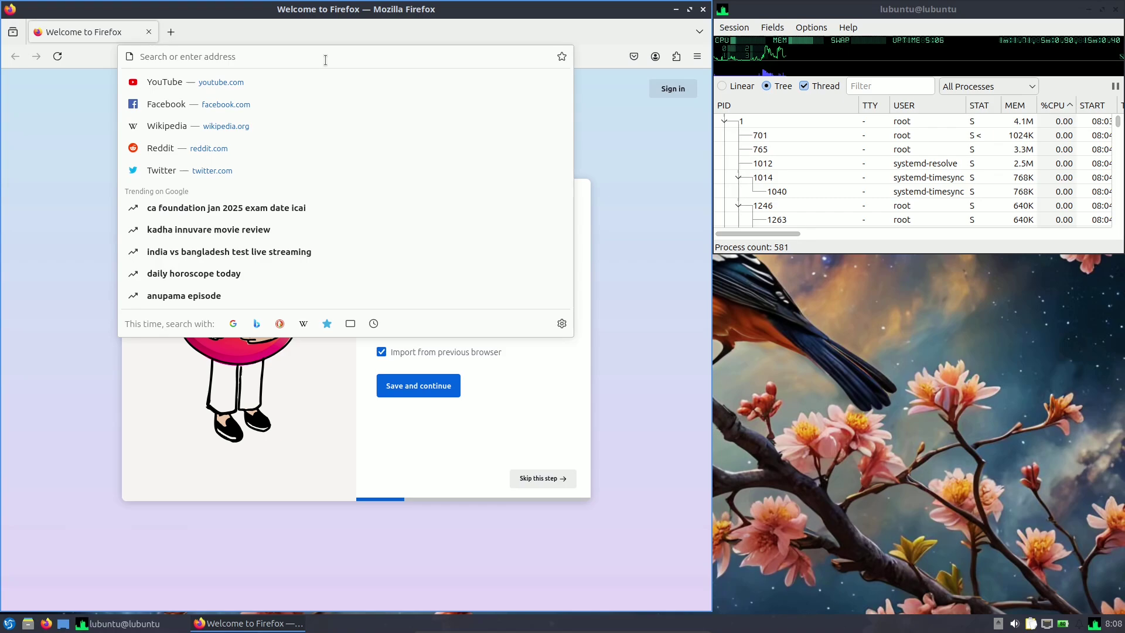
text(about)
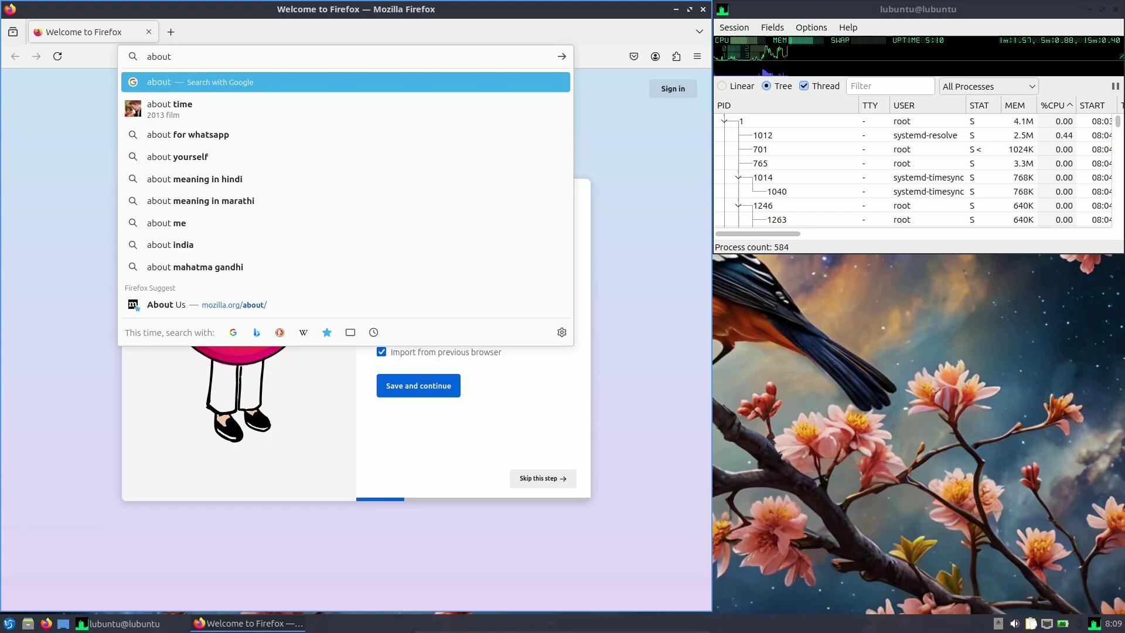
text(:sup)
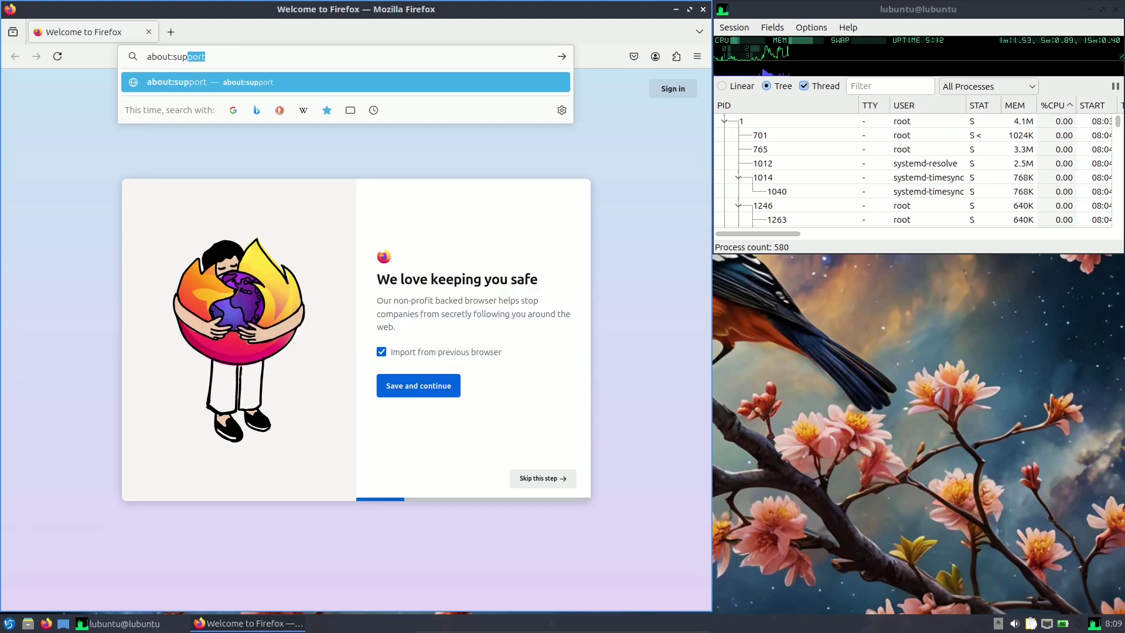
key(Return)
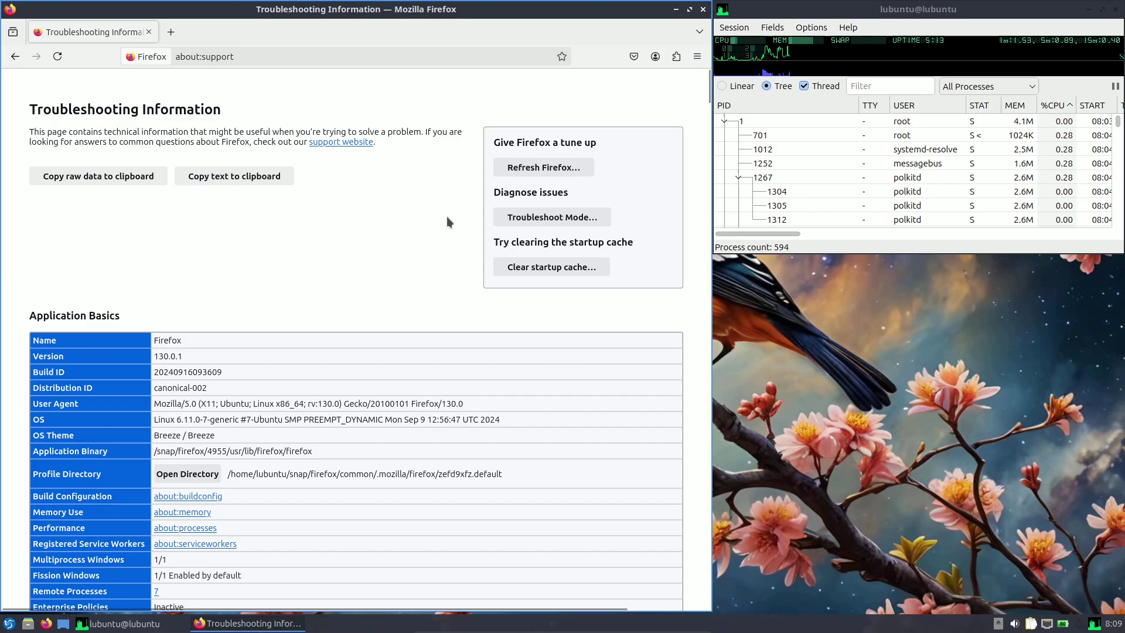
drag(214, 388, 157, 385)
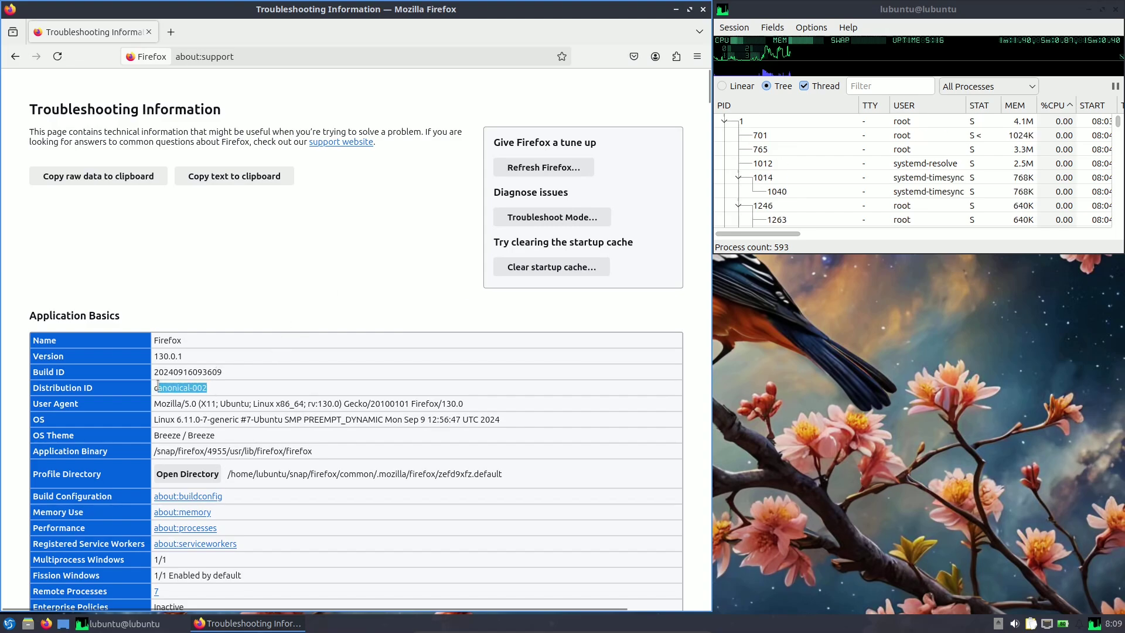
drag(224, 372, 148, 376)
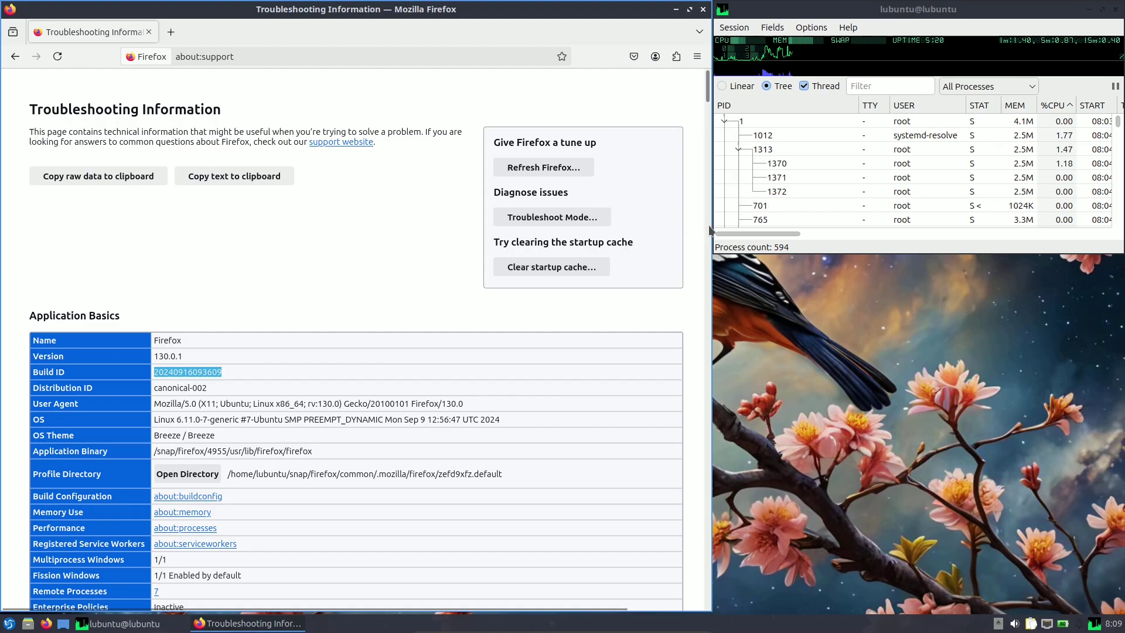
scroll(262, 197, down, 3)
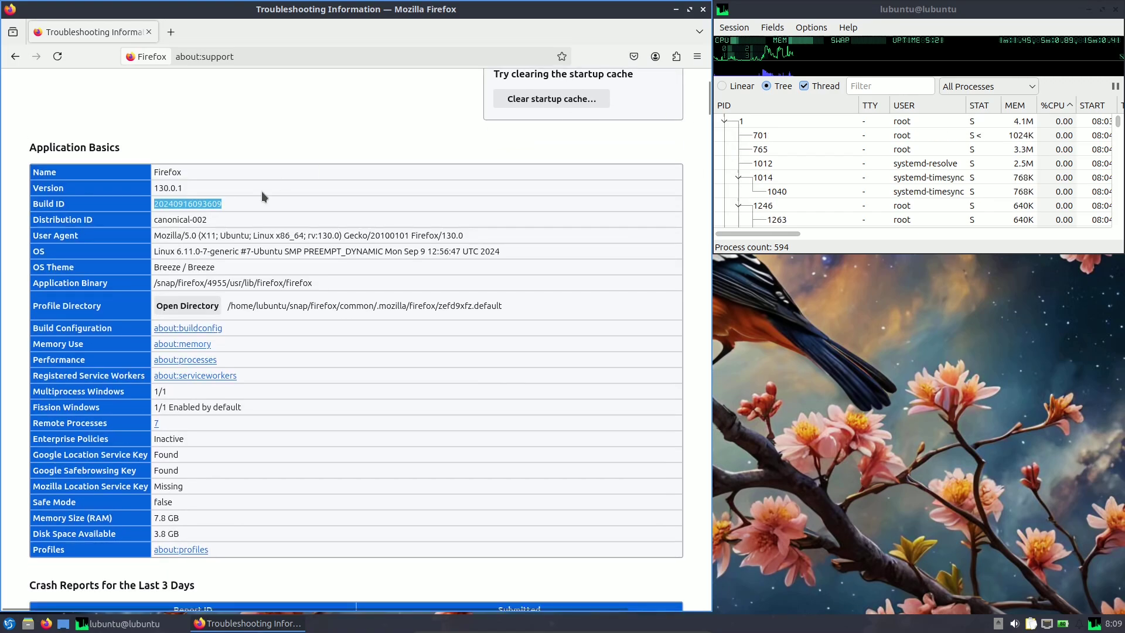
drag(154, 251, 204, 254)
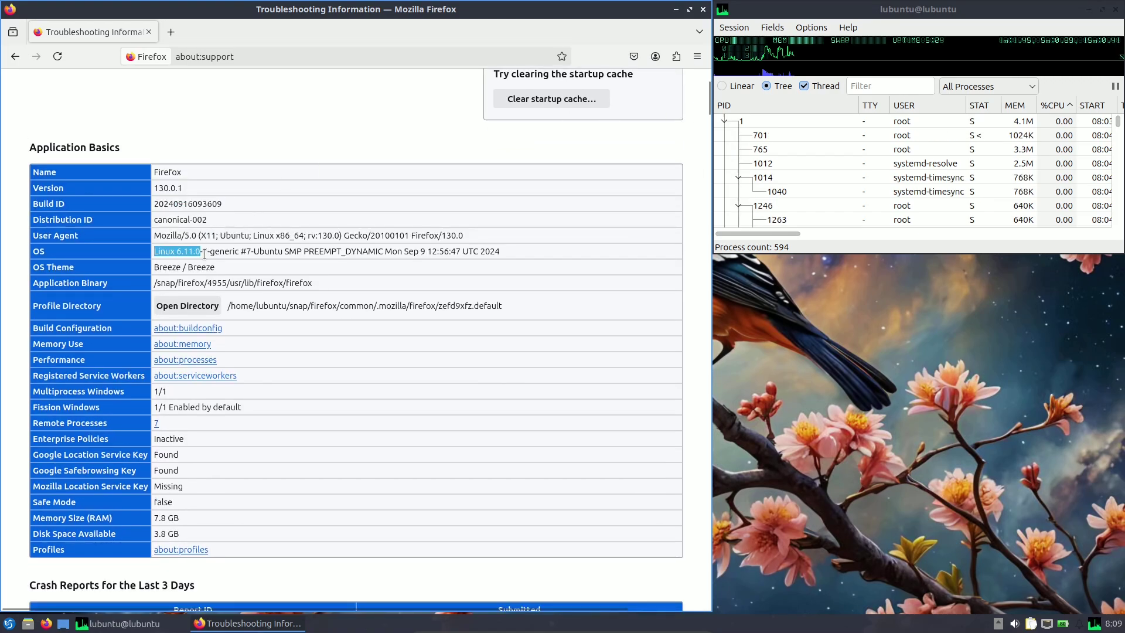
In a new tab, search Google for 'linux kernel' and open The Linux Kernel Archives.
click(171, 31)
click(223, 56)
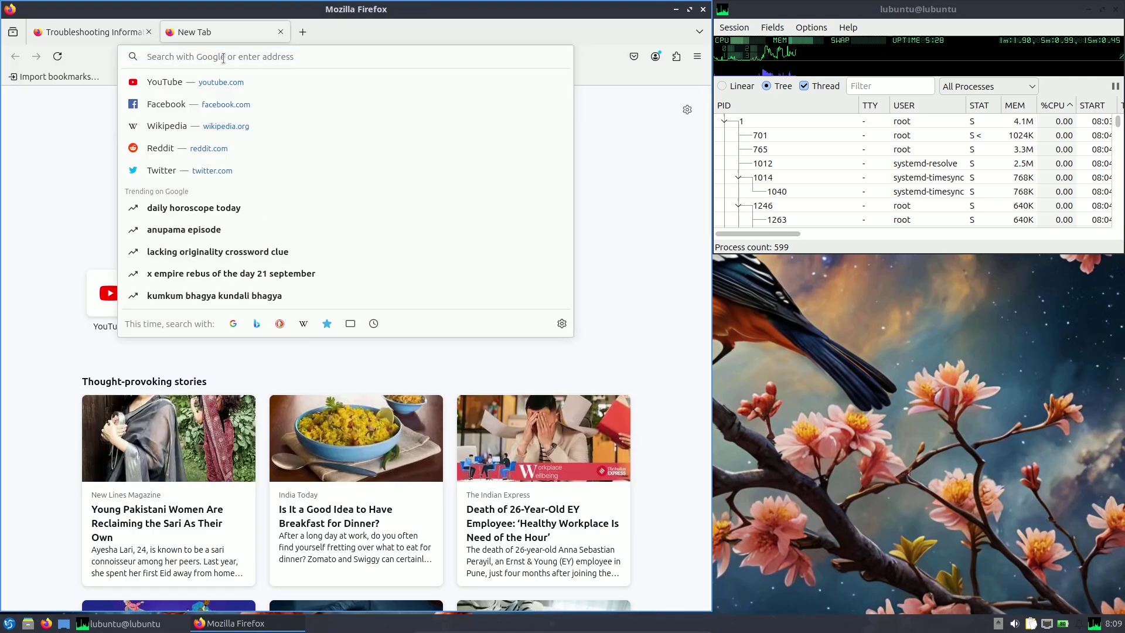
text(linux )
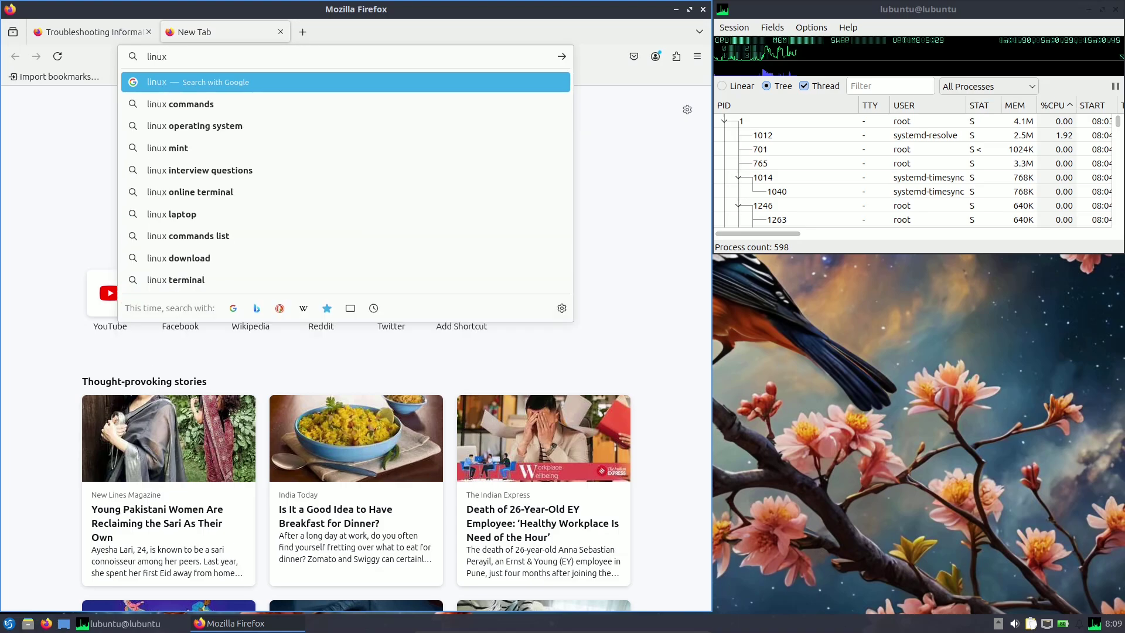
text(kernel)
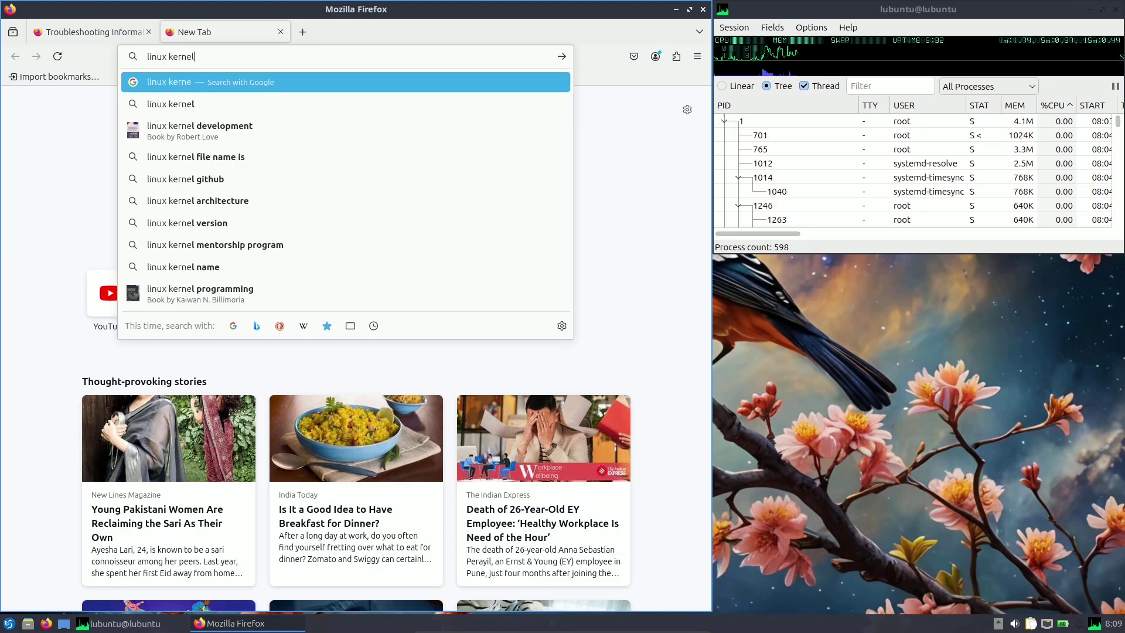
key(Return)
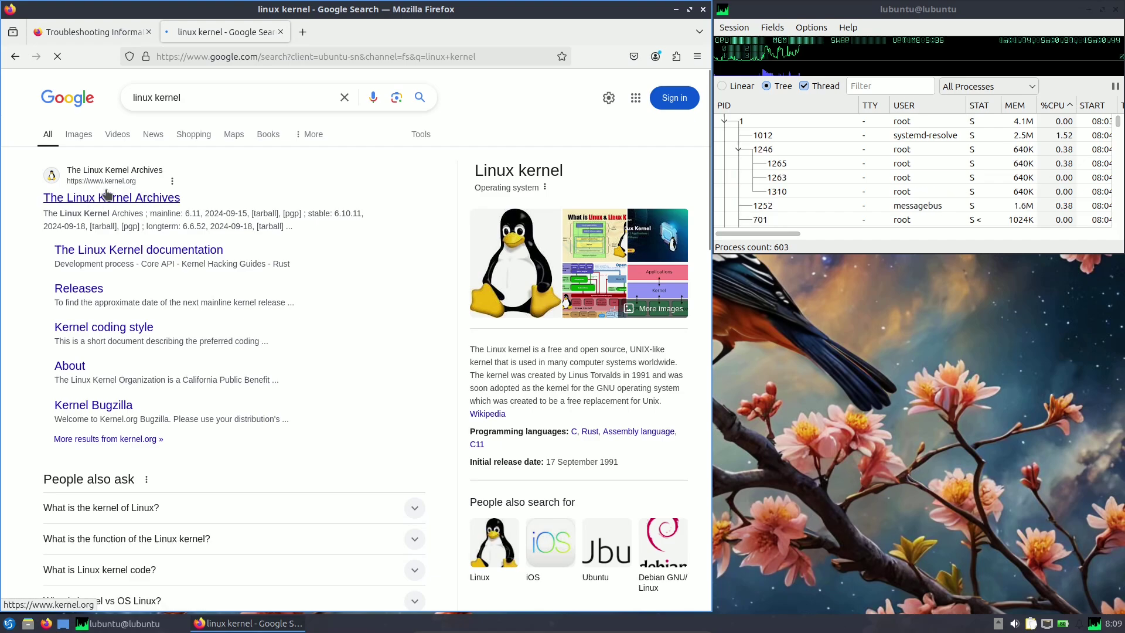
click(136, 198)
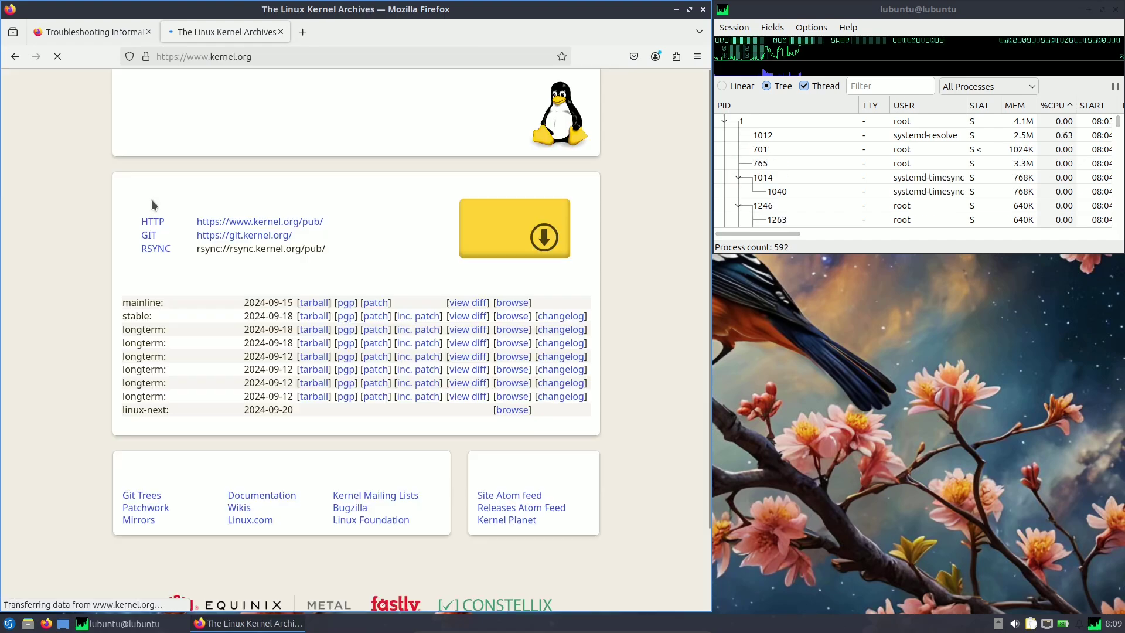
Highlight the mainline 6.11 release and compare it with the about:support kernel version.
drag(199, 304, 124, 304)
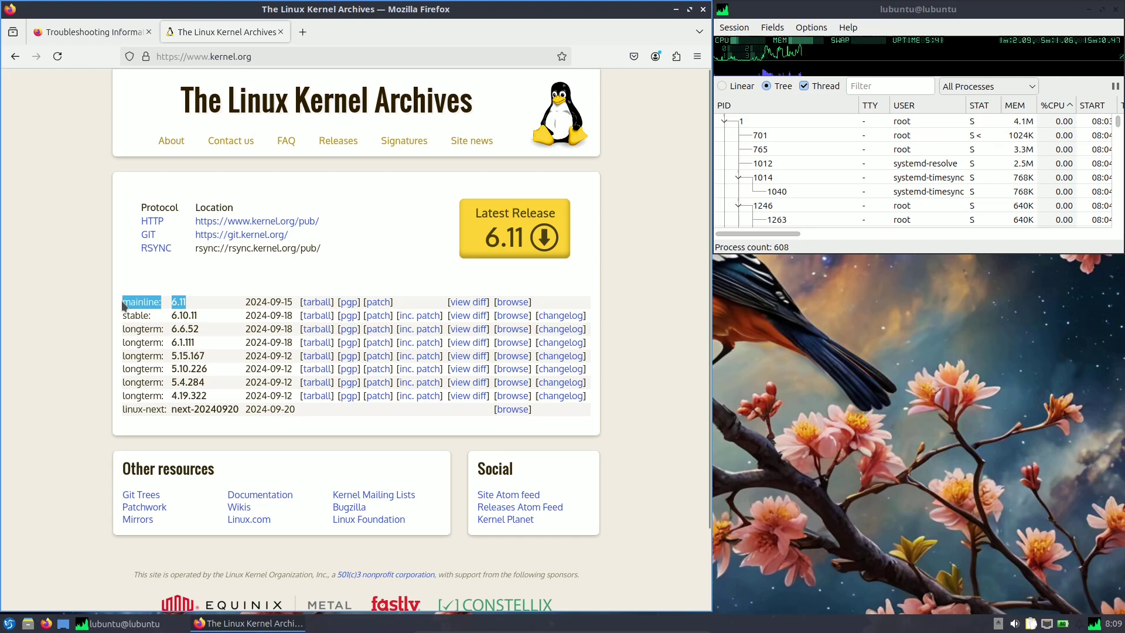
click(176, 305)
drag(187, 303, 122, 303)
click(88, 31)
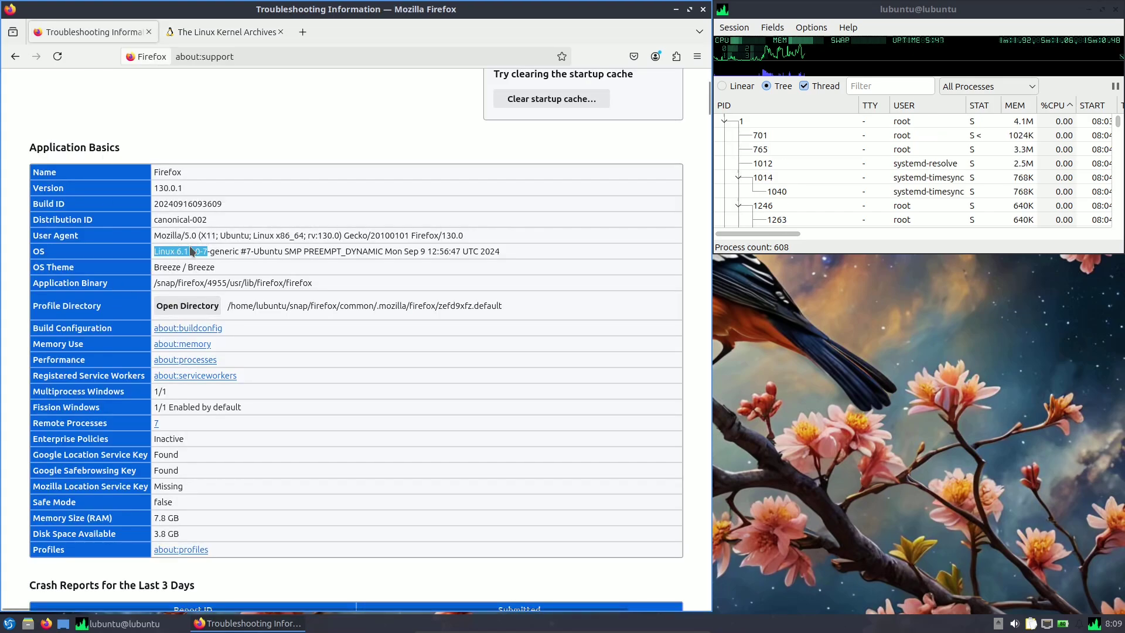
click(229, 32)
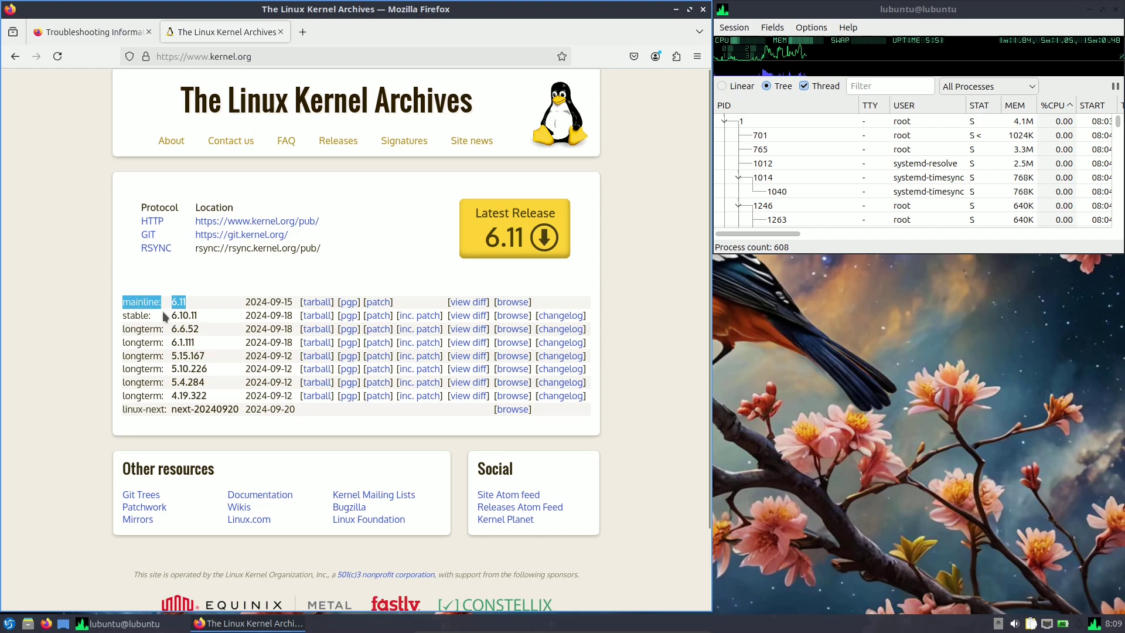
Open kernel.org's Releases page and highlight the Mainline, Prepatch, Stable and Longterm categories and longterm table.
click(344, 151)
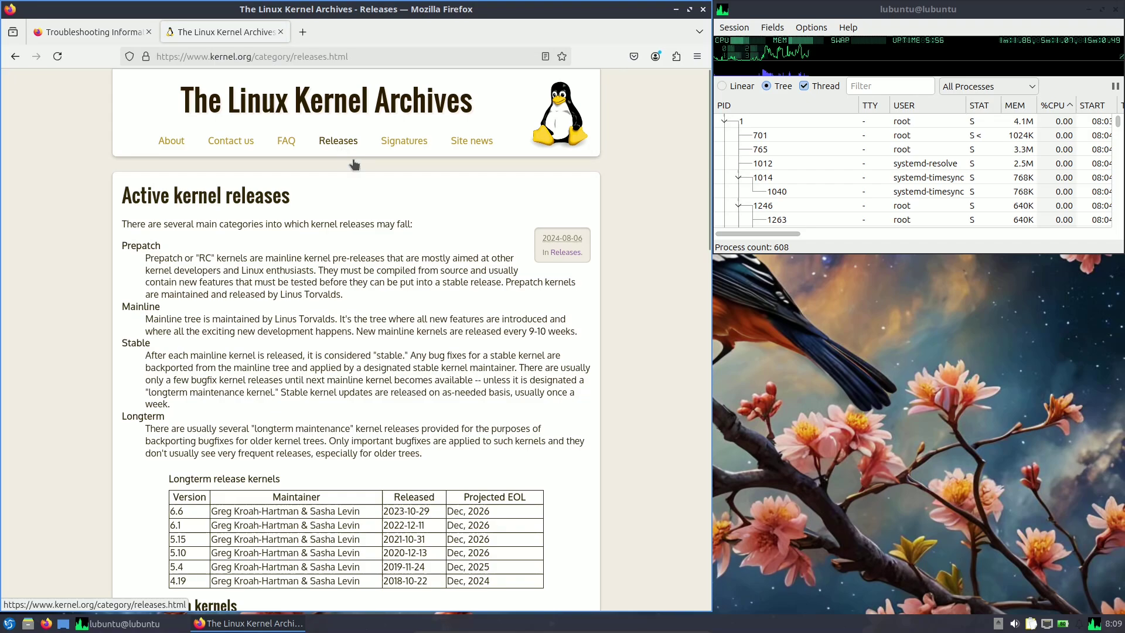
scroll(150, 208, down, 3)
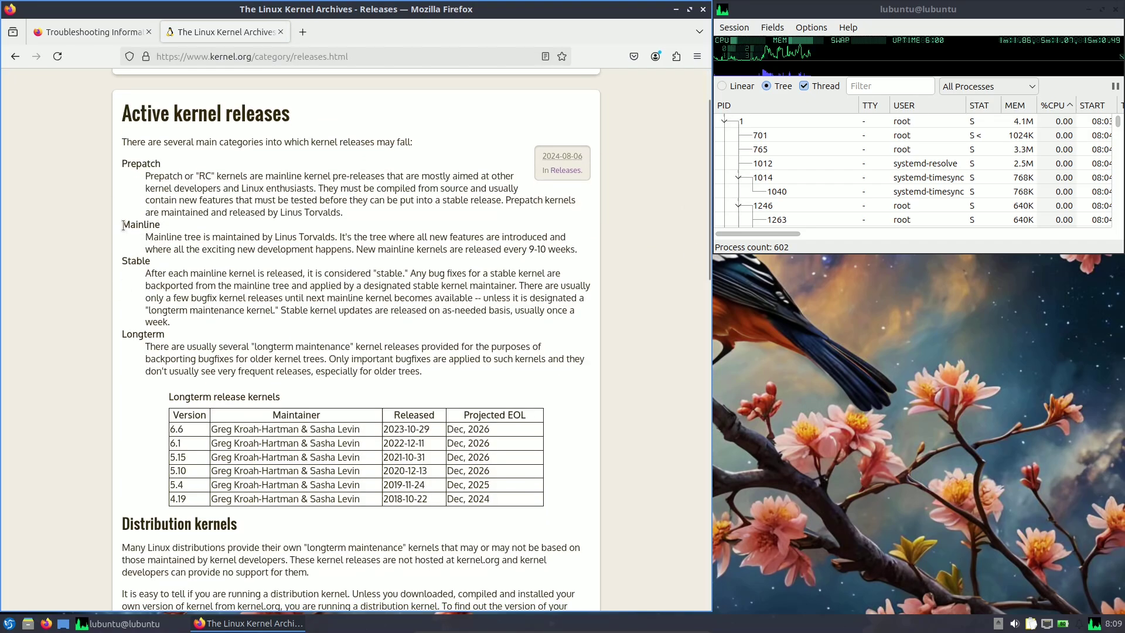
drag(124, 228, 188, 229)
drag(121, 159, 160, 160)
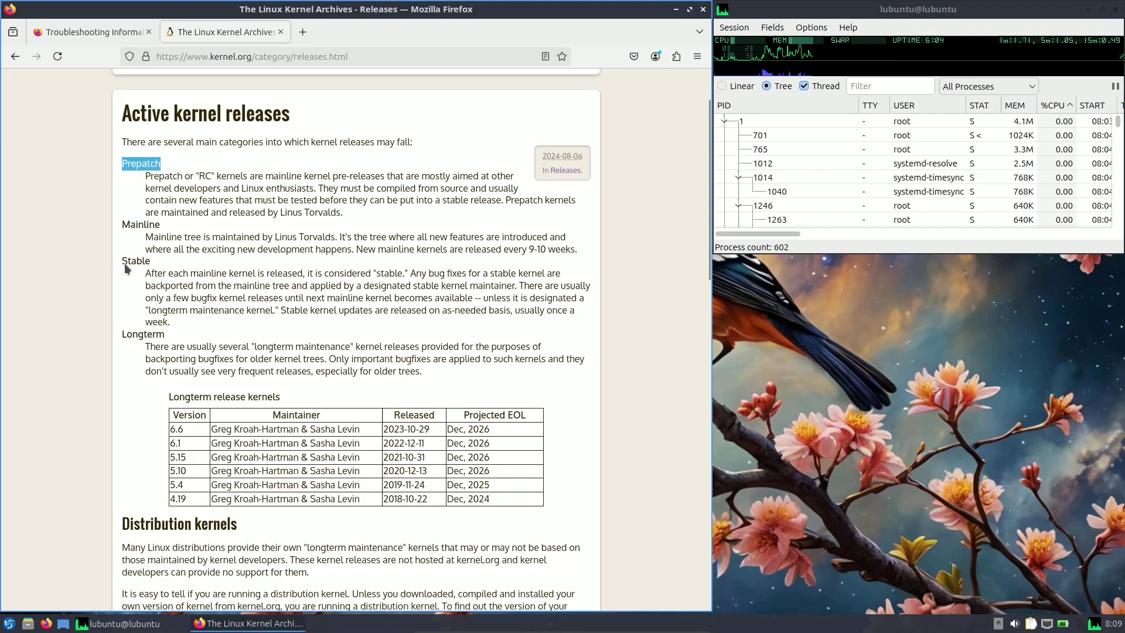
drag(124, 262, 151, 262)
drag(120, 335, 166, 344)
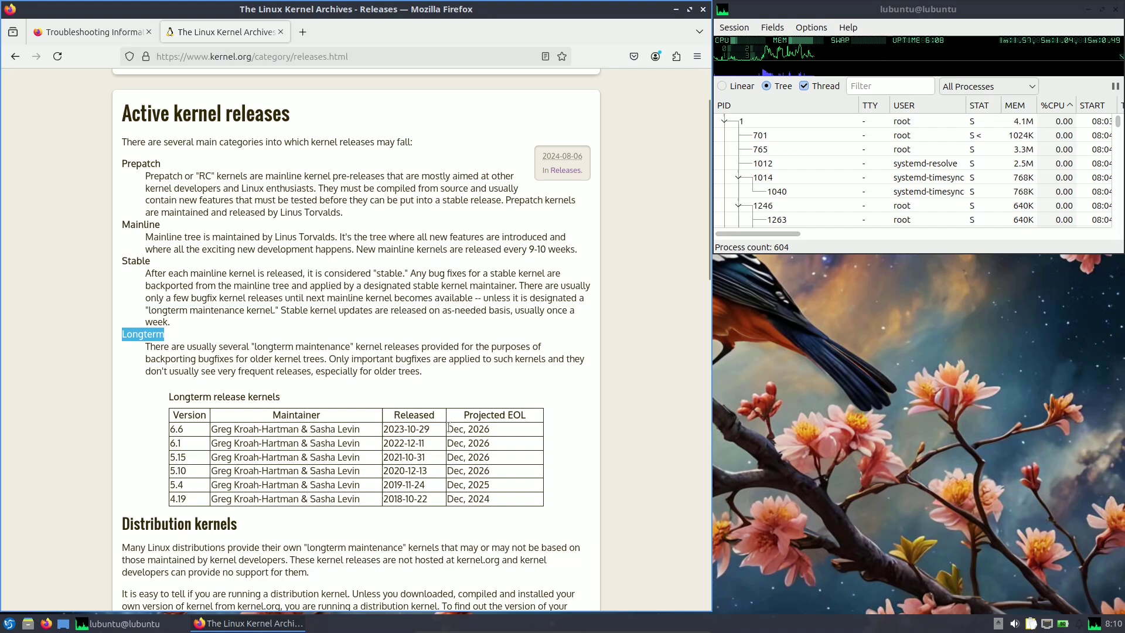
drag(448, 428, 498, 495)
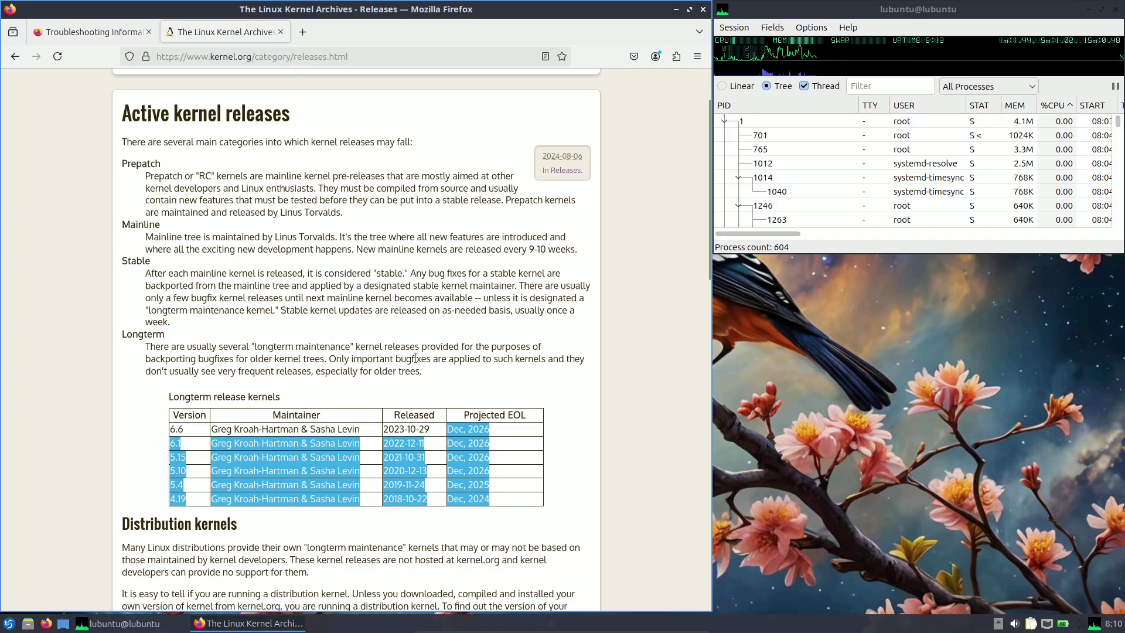
Highlight the uname -r example and its version output, then close The Linux Kernel Archives tab.
scroll(416, 358, down, 5)
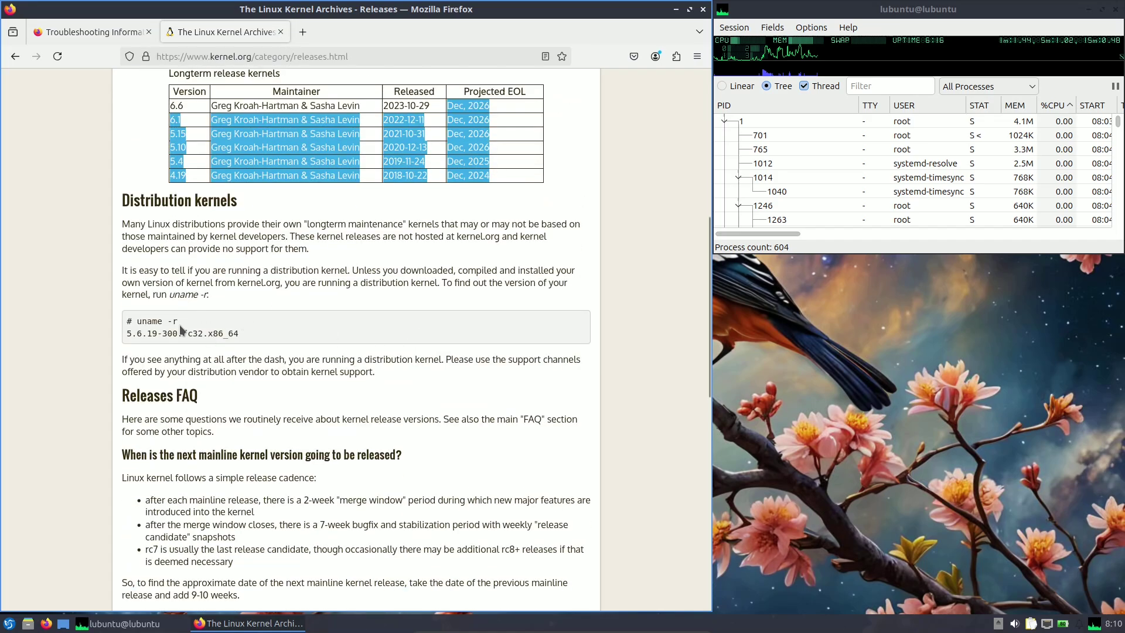
drag(178, 321, 139, 321)
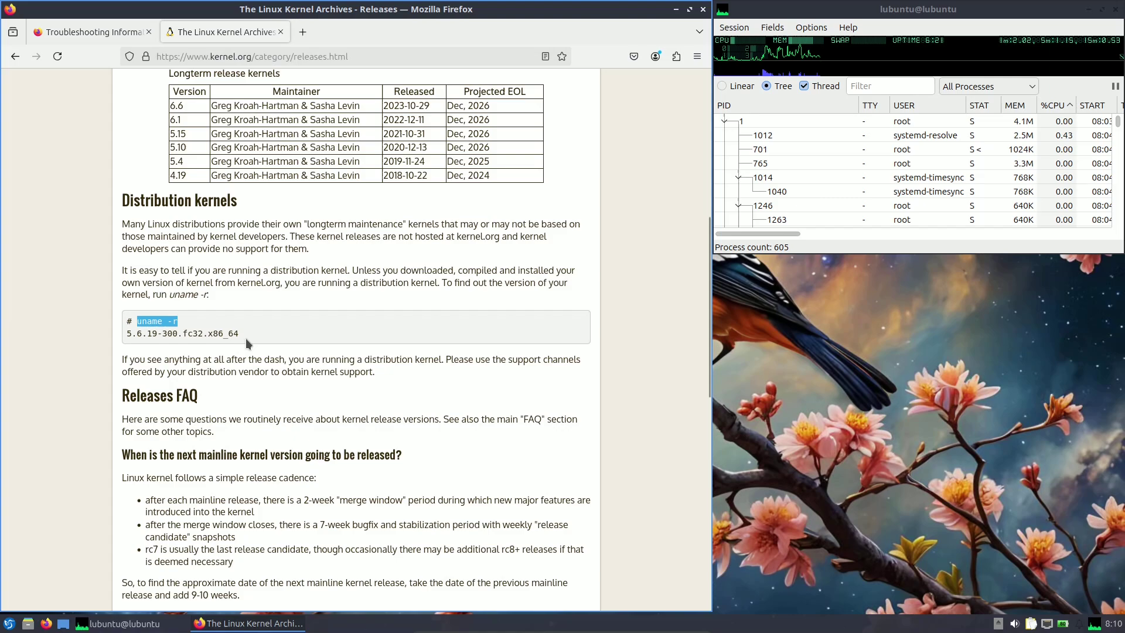
drag(241, 334, 126, 334)
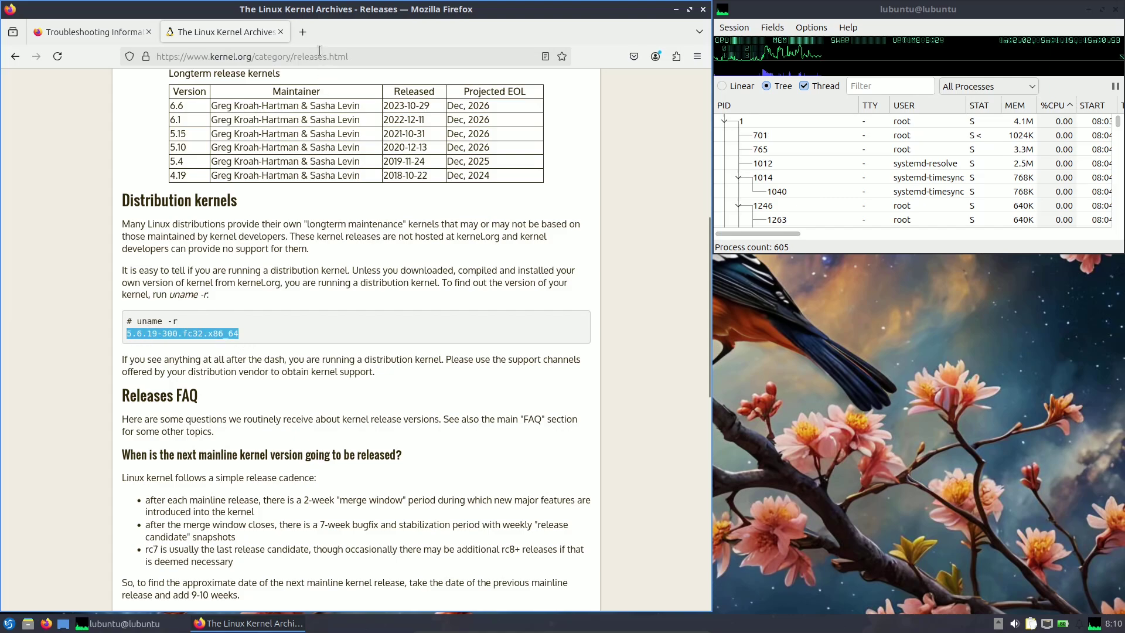
click(280, 32)
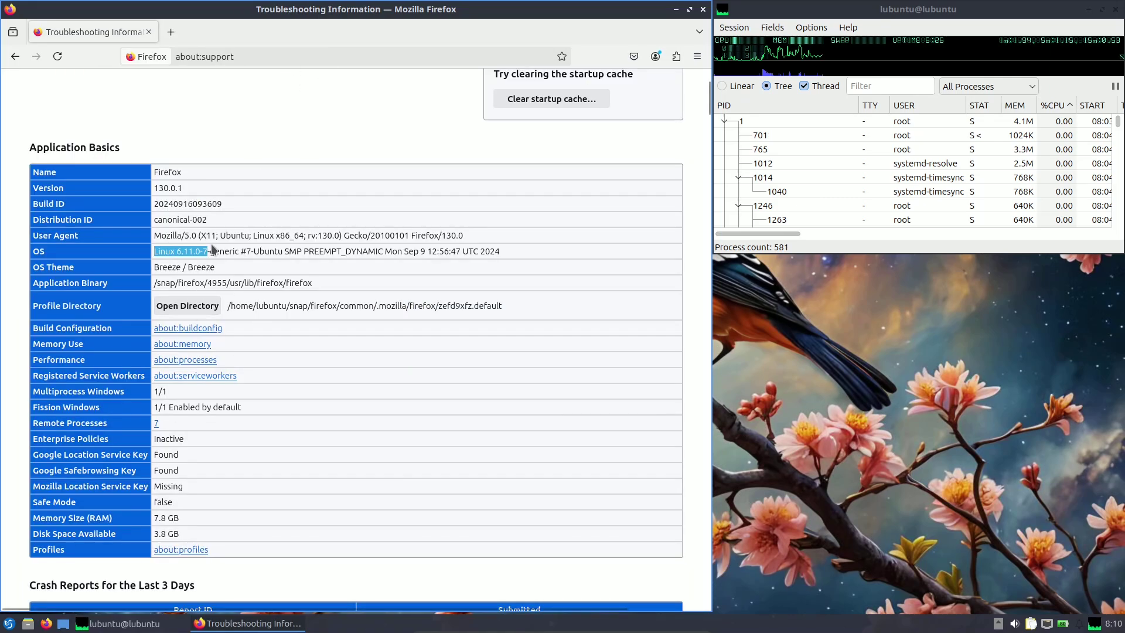
scroll(285, 309, down, 3)
scroll(285, 309, down, 3)
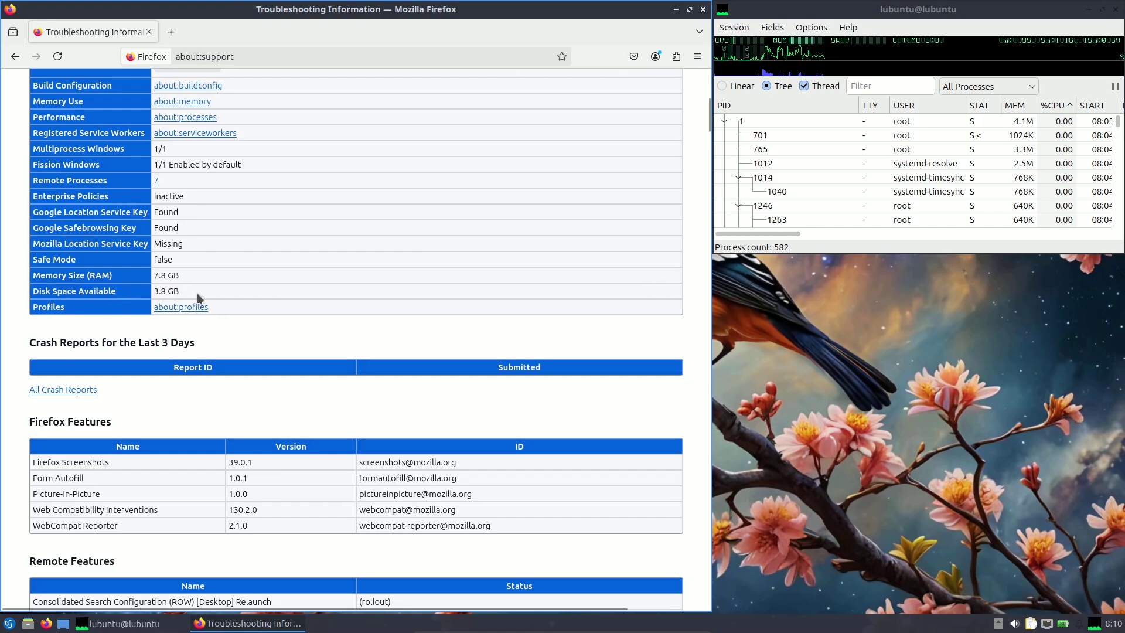
scroll(221, 291, down, 9)
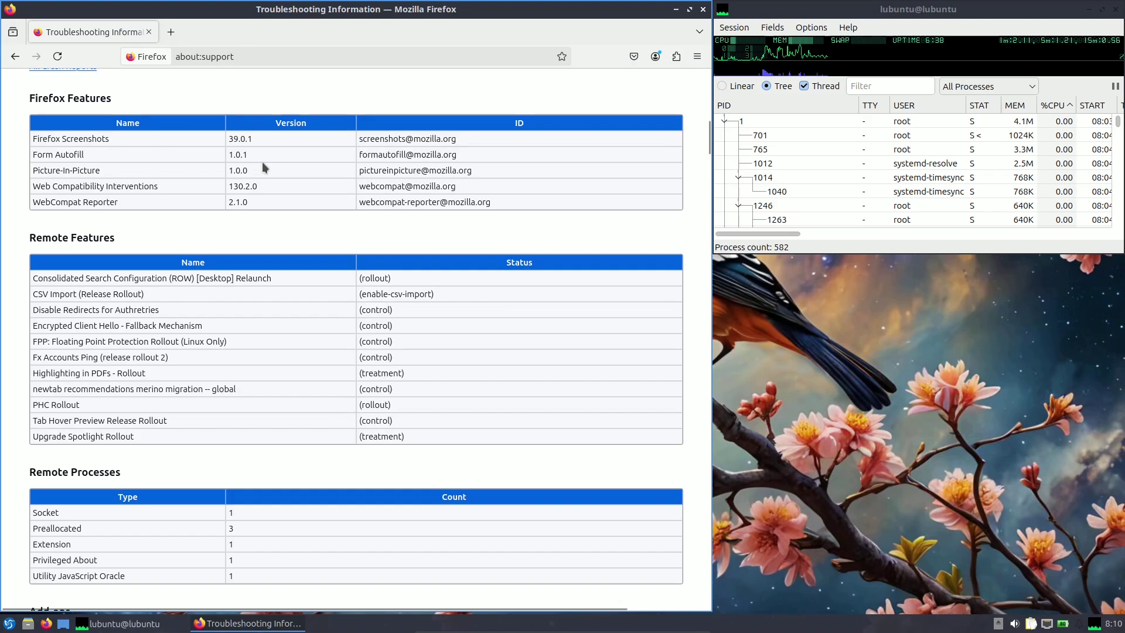
scroll(431, 269, down, 10)
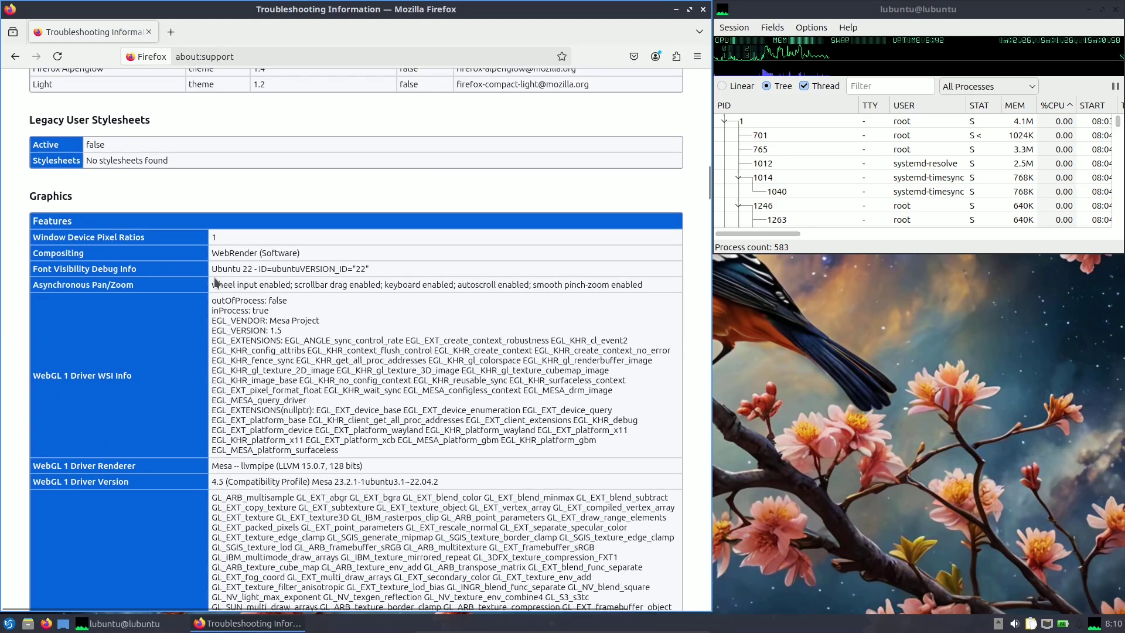
scroll(410, 311, down, 3)
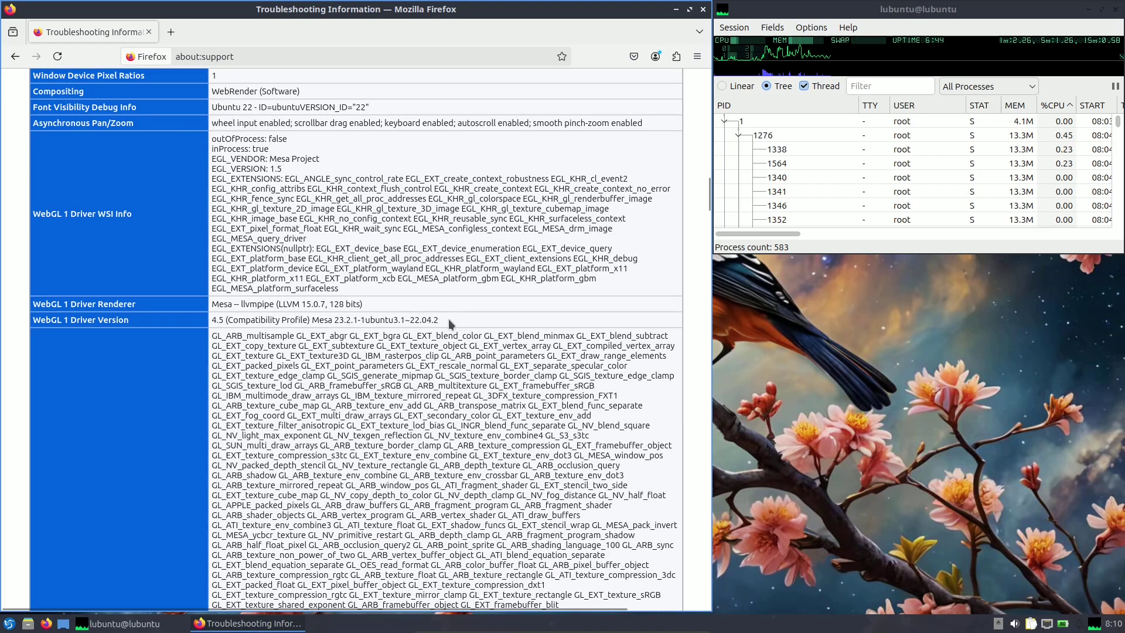
drag(448, 318, 212, 305)
scroll(316, 307, down, 15)
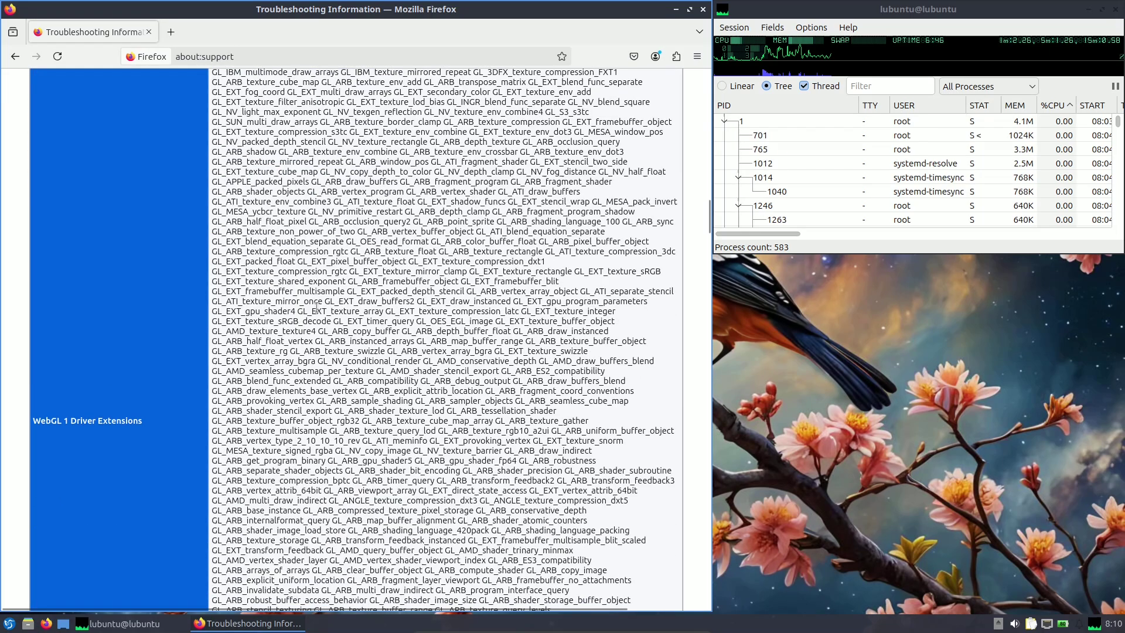
scroll(316, 307, down, 6)
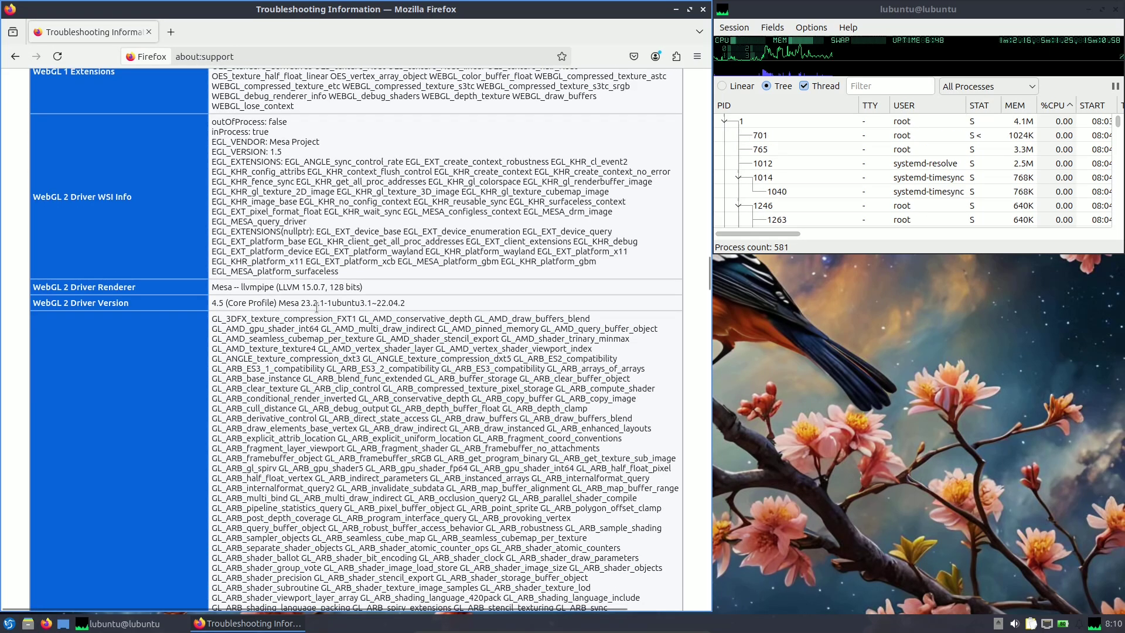
drag(405, 302, 212, 290)
scroll(245, 304, down, 15)
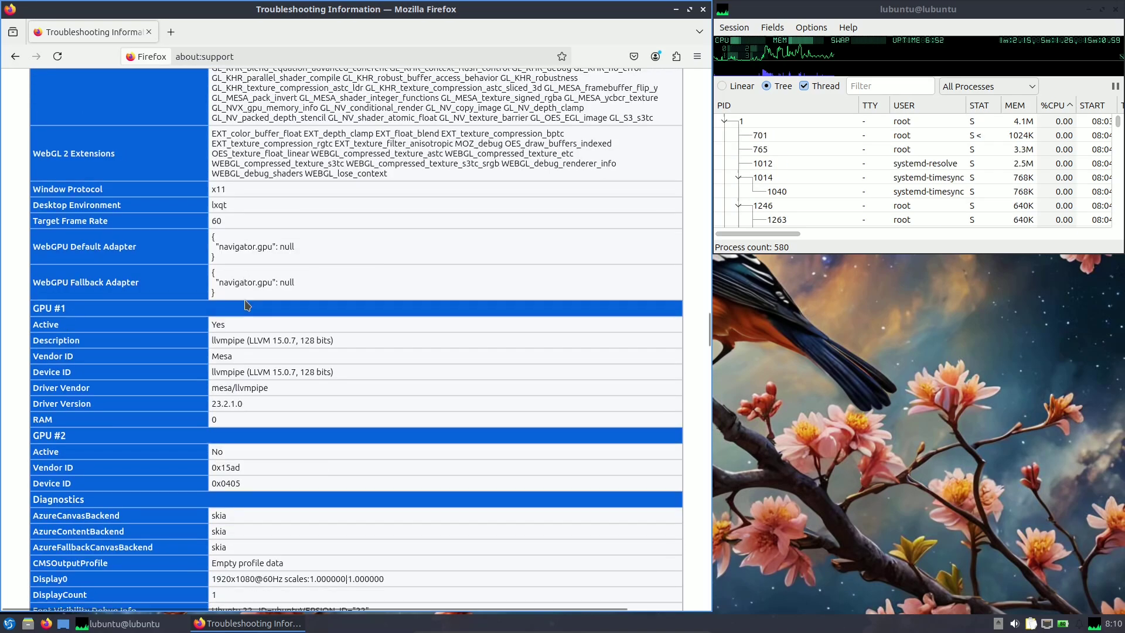
drag(234, 190, 209, 188)
scroll(234, 315, down, 5)
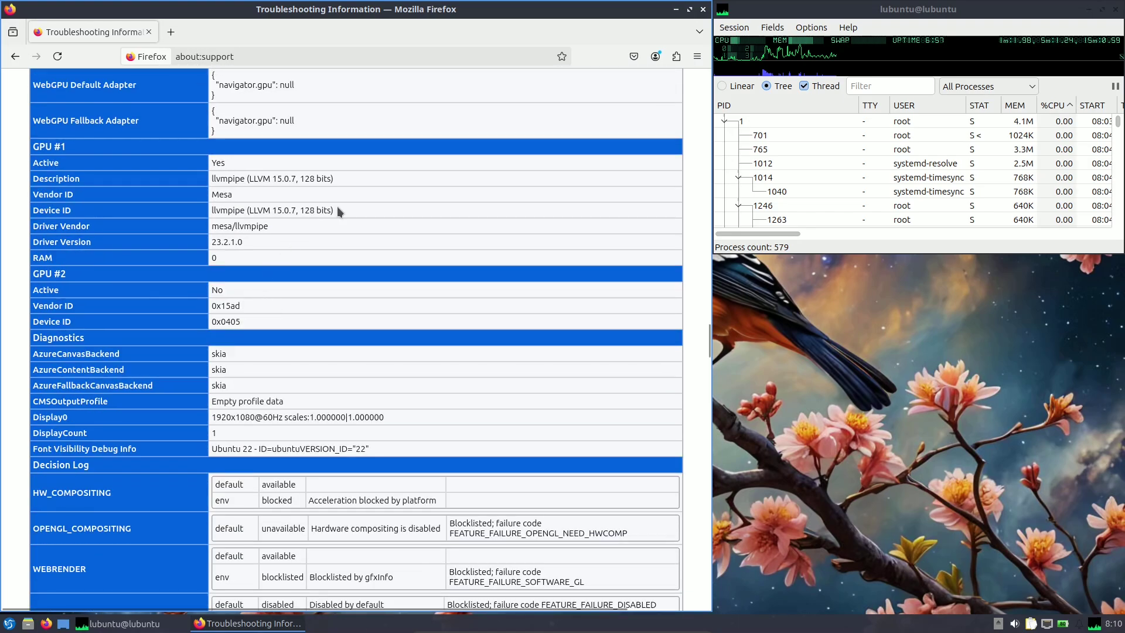
drag(338, 211, 208, 210)
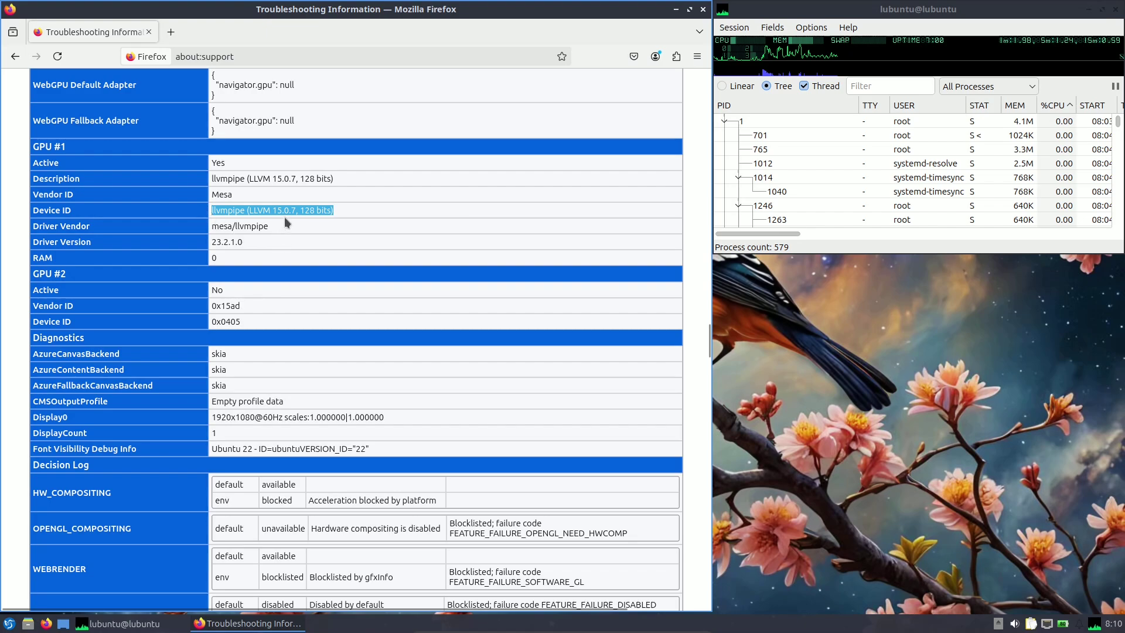
drag(265, 240, 215, 242)
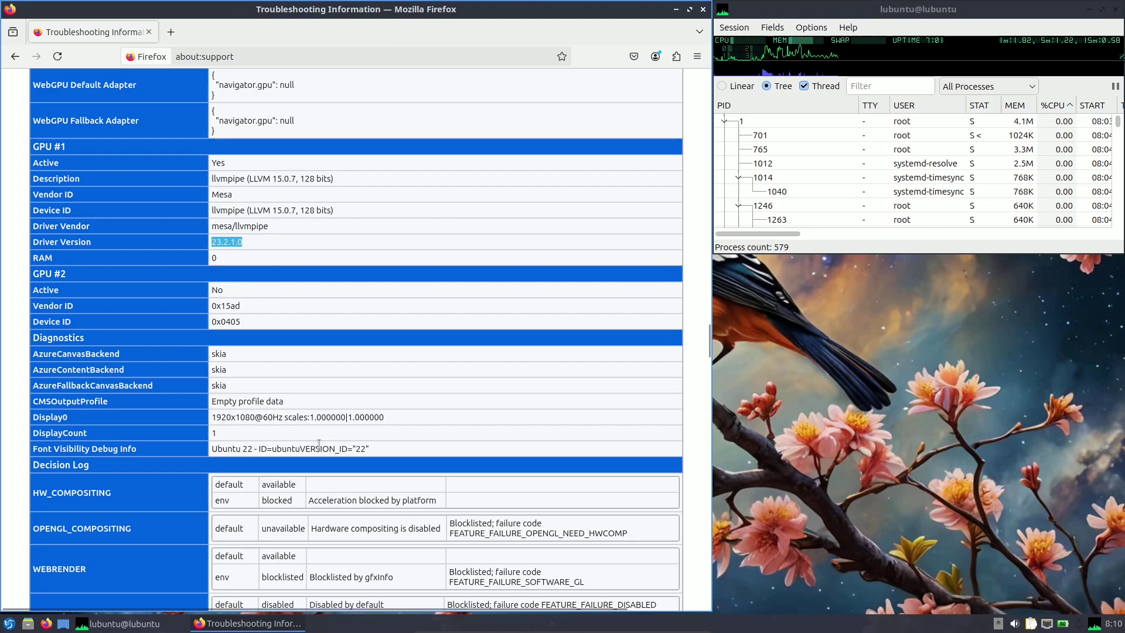
drag(392, 416, 221, 416)
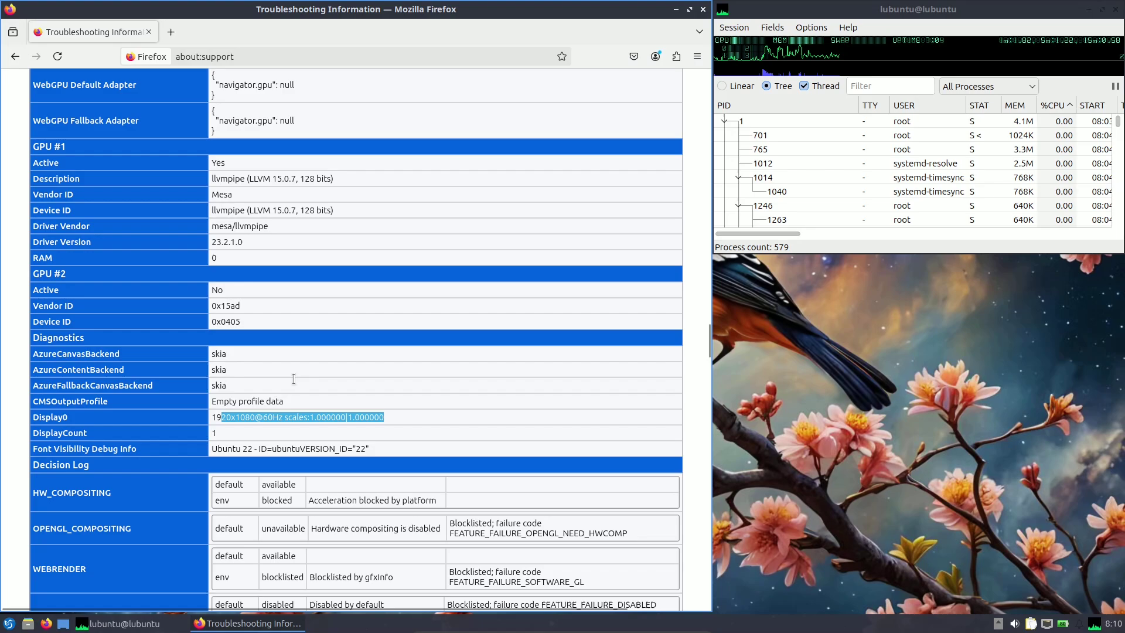
scroll(322, 354, down, 20)
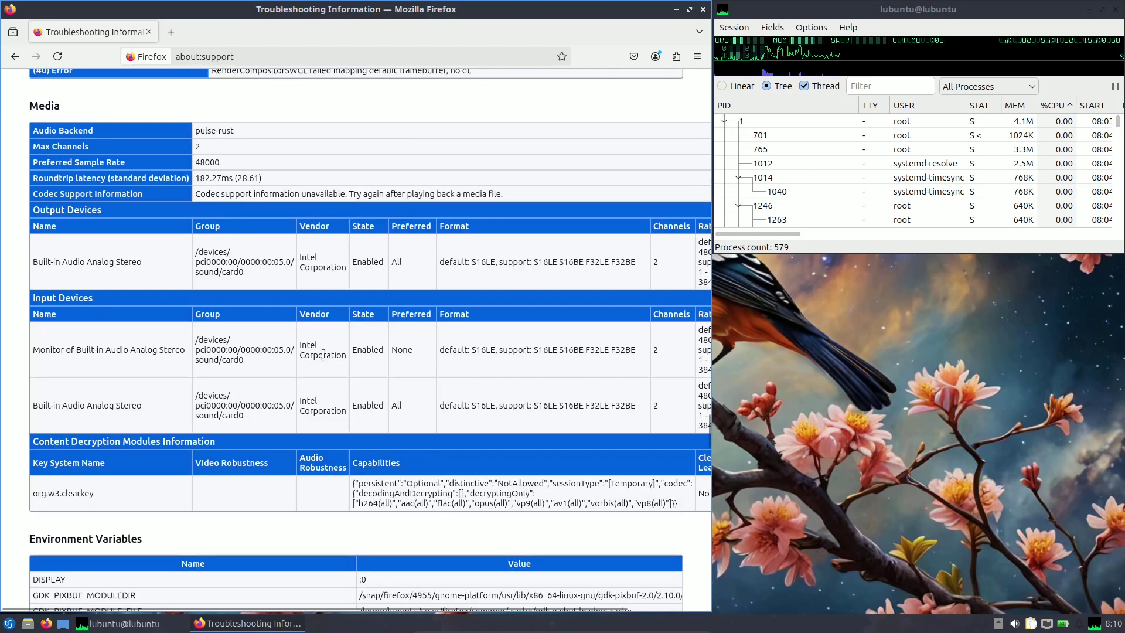
scroll(323, 354, down, 20)
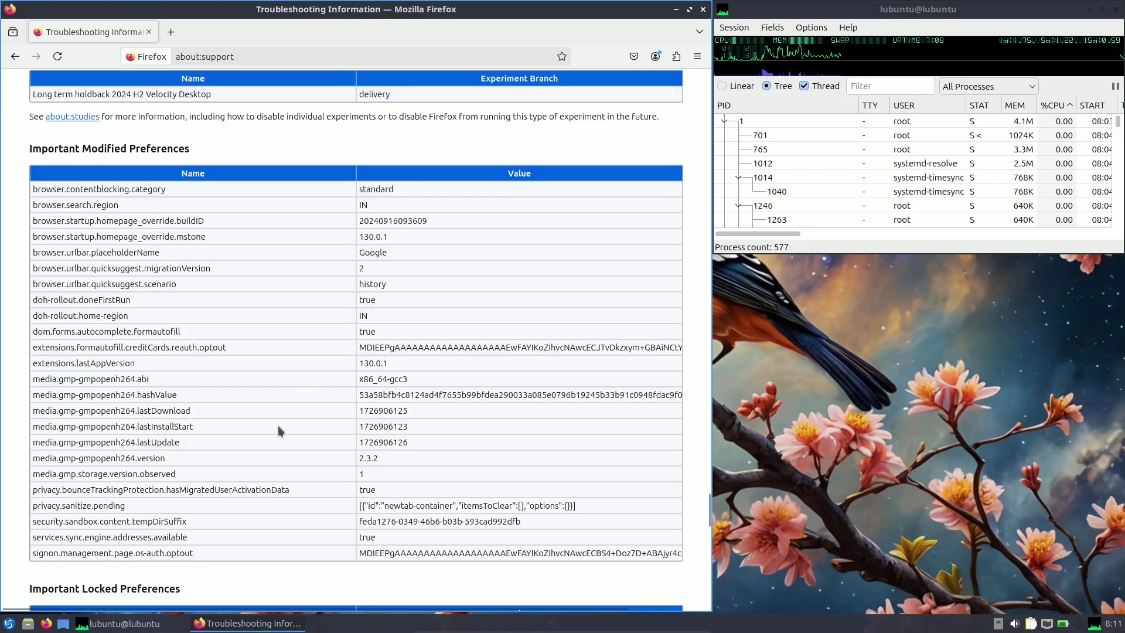
scroll(285, 450, down, 20)
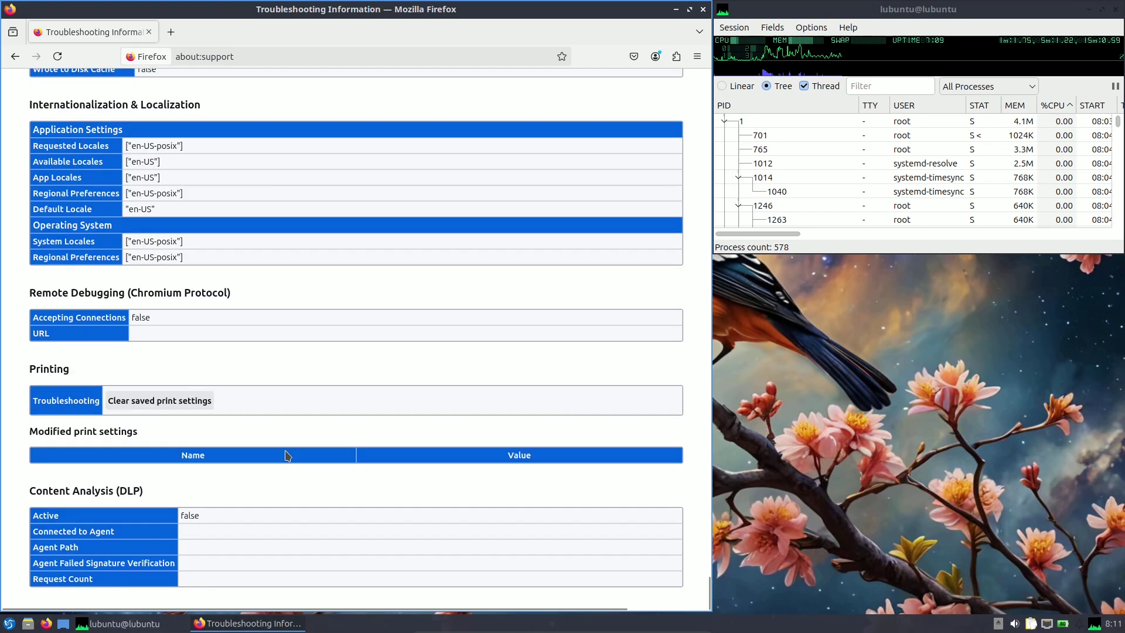
Google 'lubuntu' and open the 'Lubuntu – The official Lubuntu home' result.
click(233, 59)
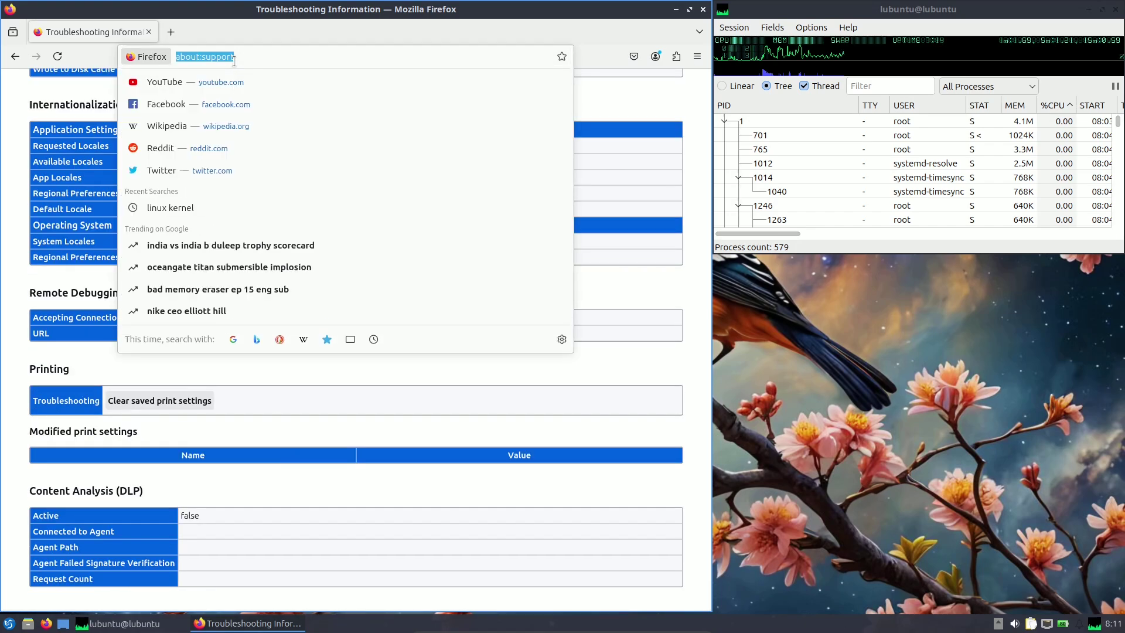
text(lubuntu)
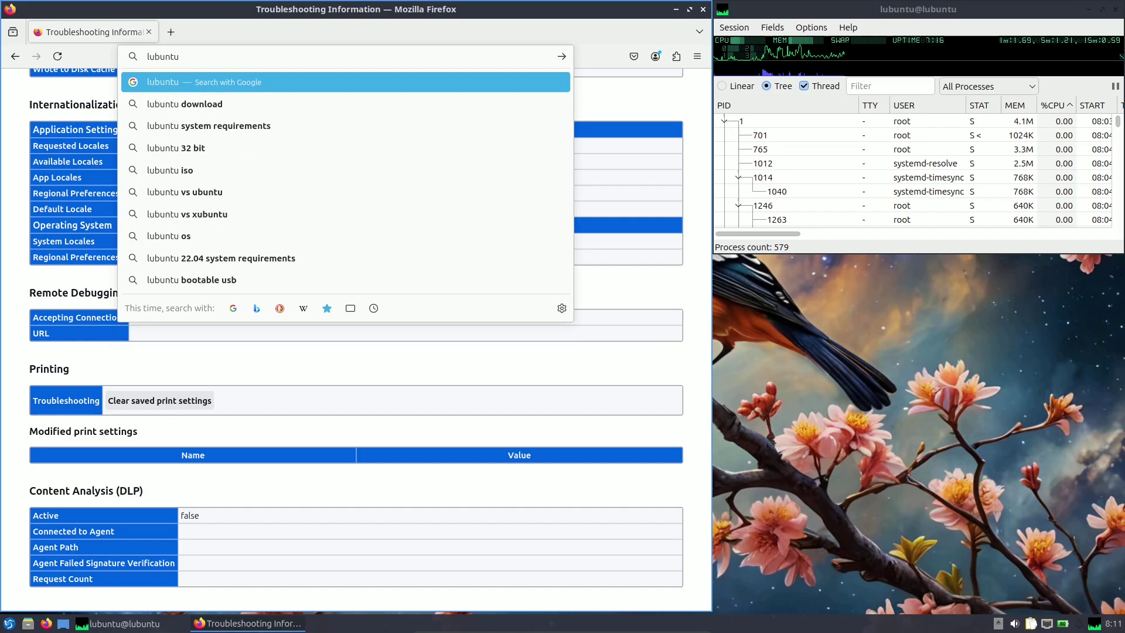
key(Return)
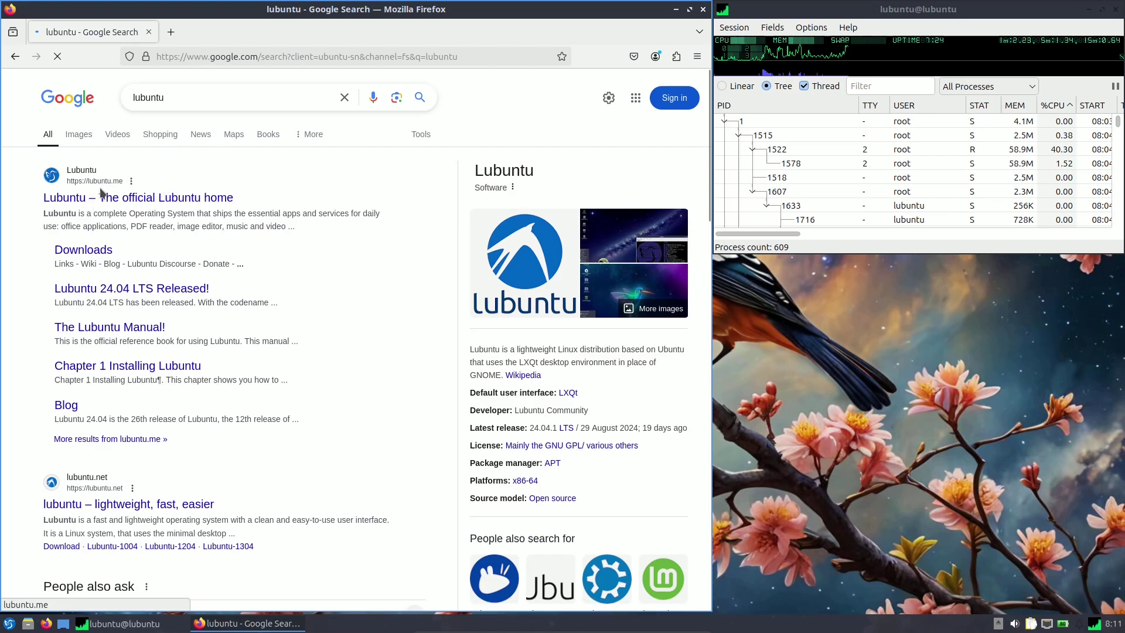
click(119, 194)
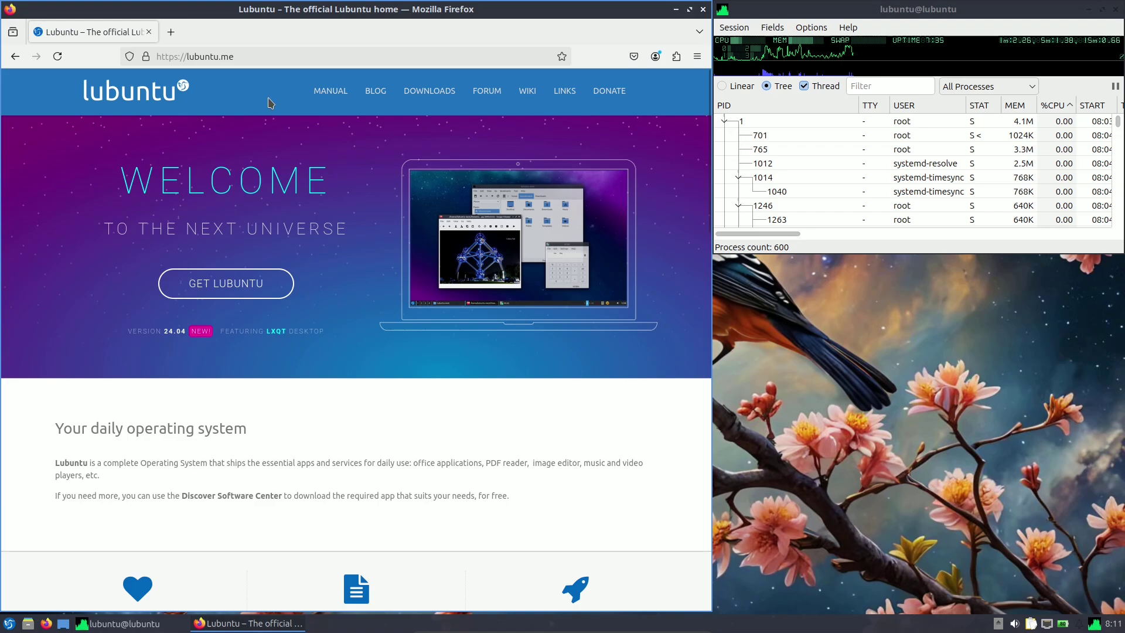
Scroll through the lubuntu.me homepage introducing Lubuntu 24.04 with LXQt.
drag(242, 57, 159, 59)
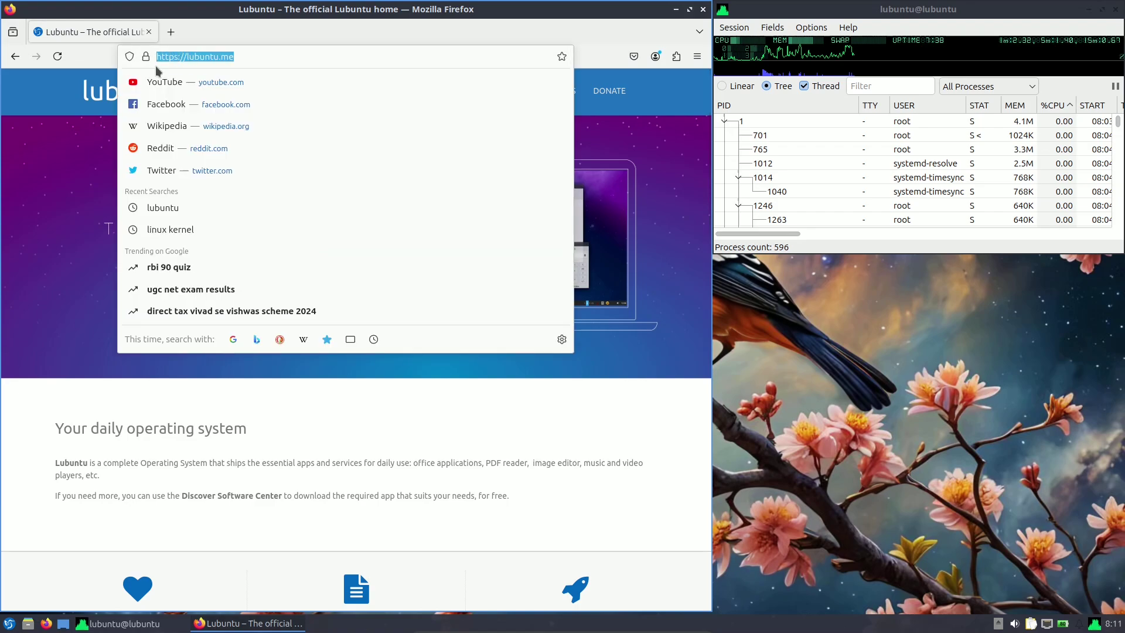
click(631, 143)
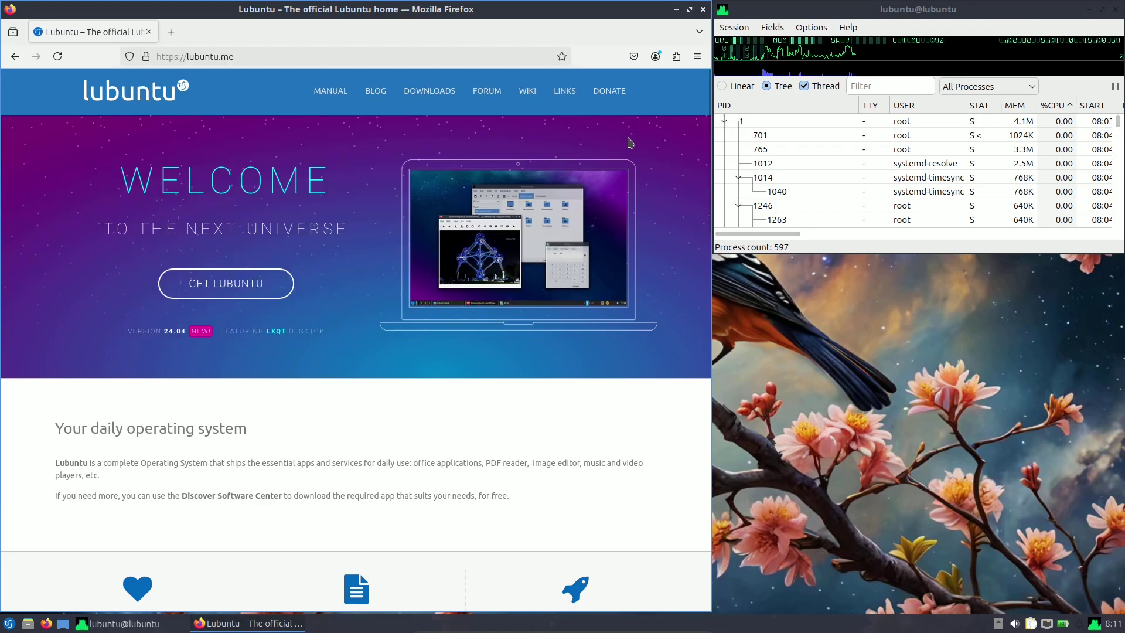
scroll(630, 143, down, 7)
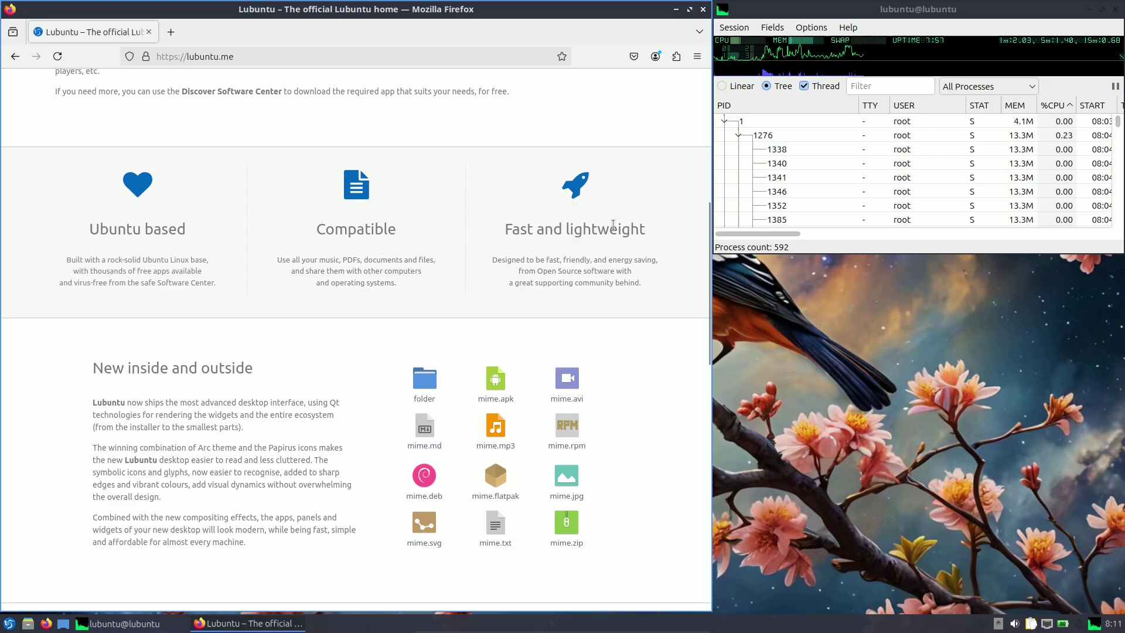
mouse_move(792, 41)
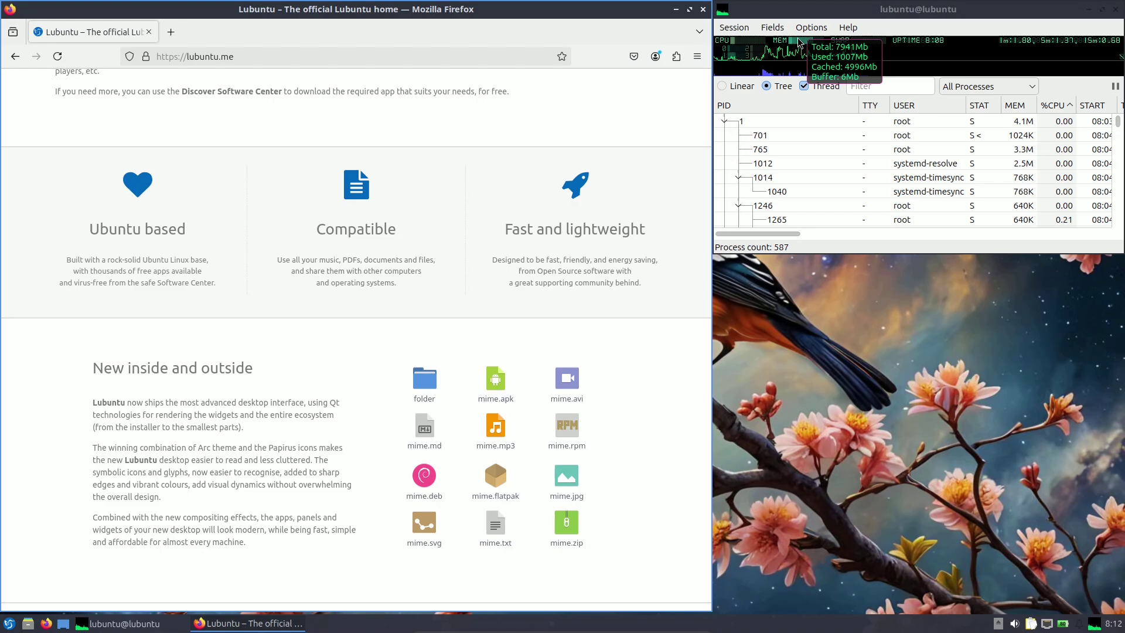
scroll(309, 459, down, 3)
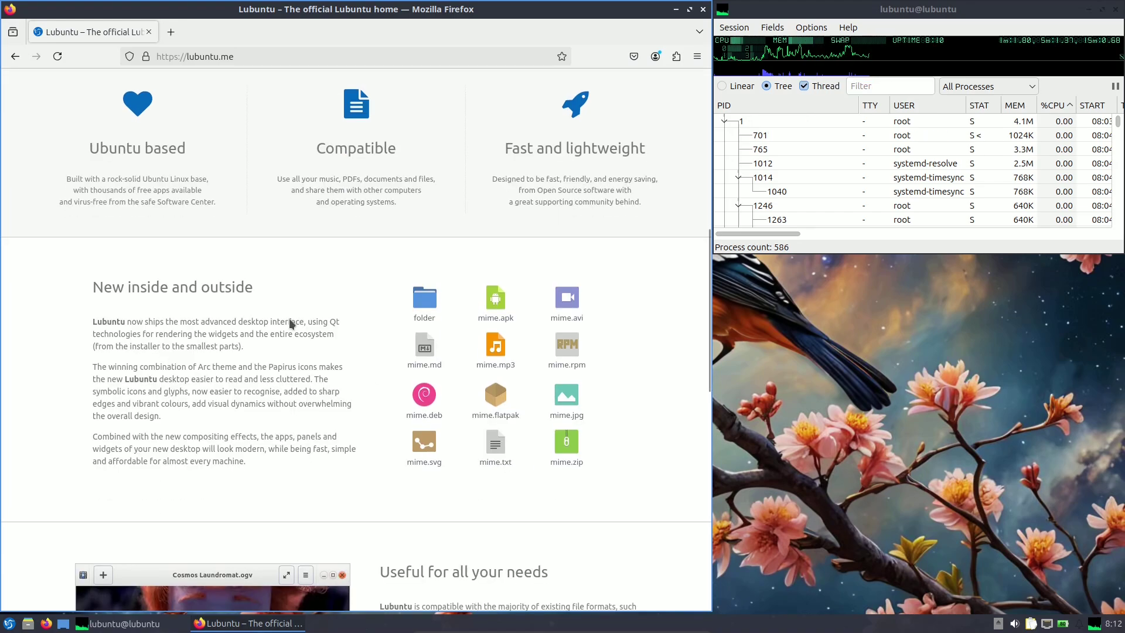
scroll(427, 345, down, 6)
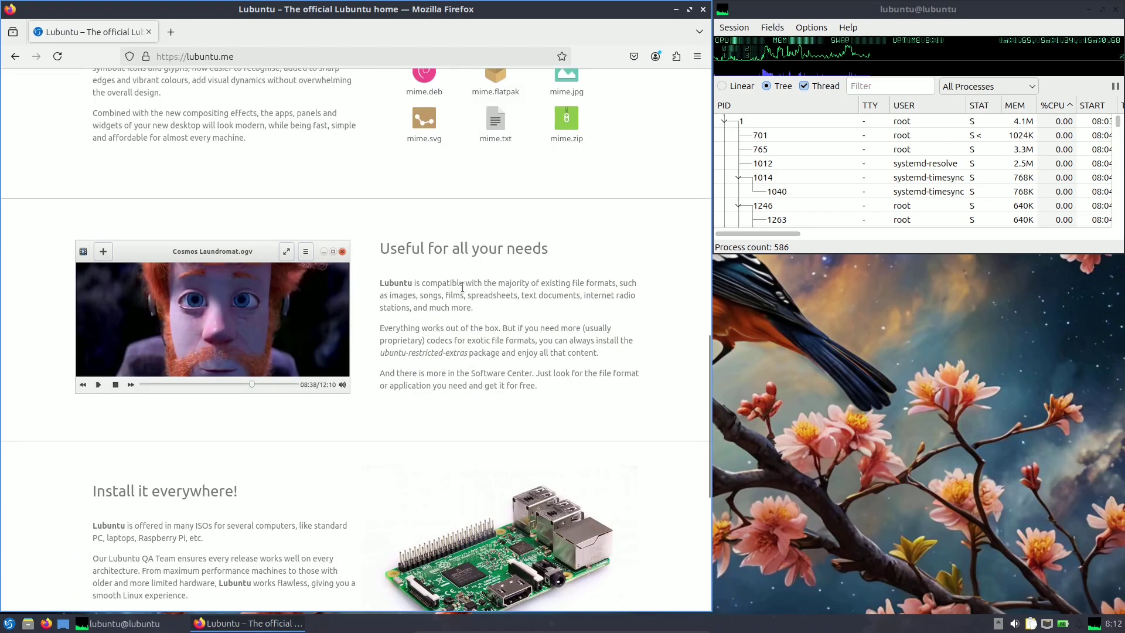
scroll(523, 265, down, 4)
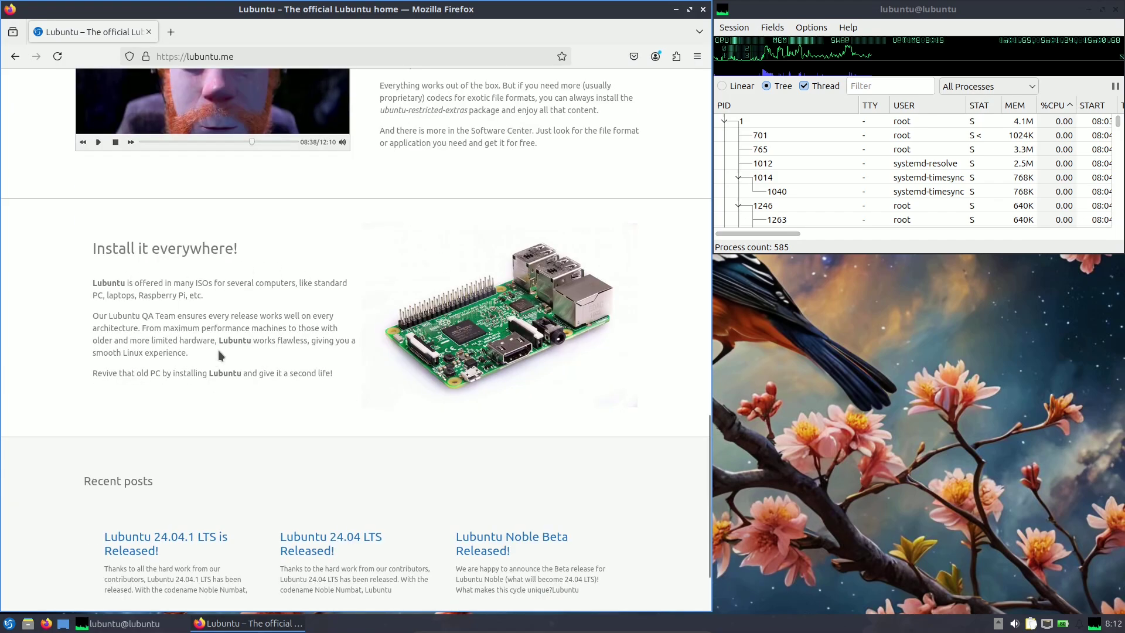
scroll(296, 343, down, 2)
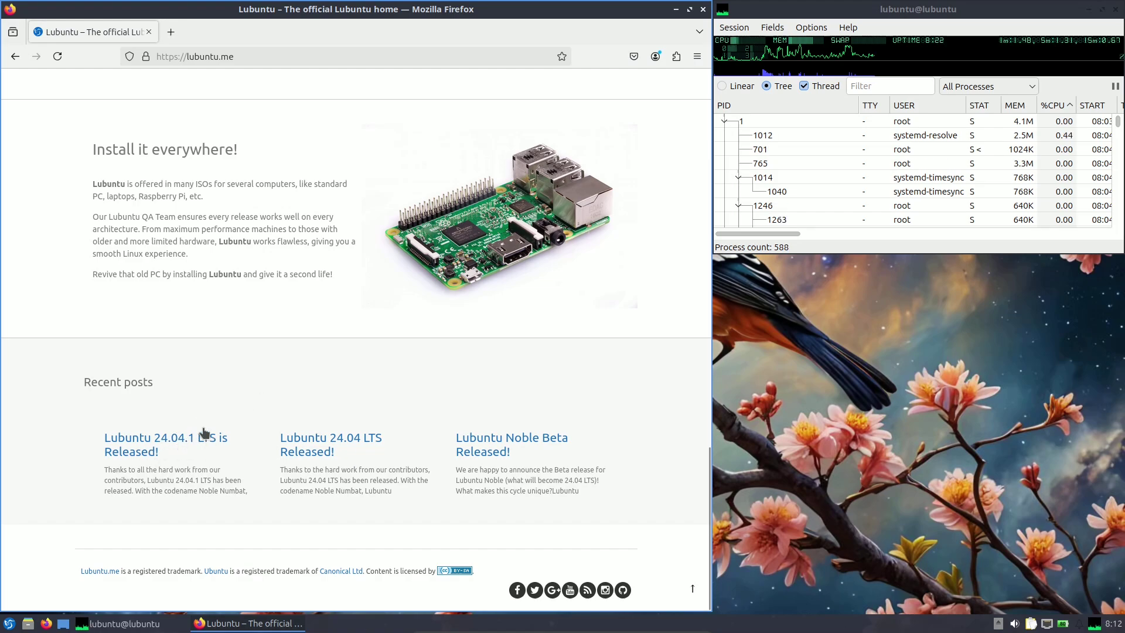
scroll(484, 412, up, 20)
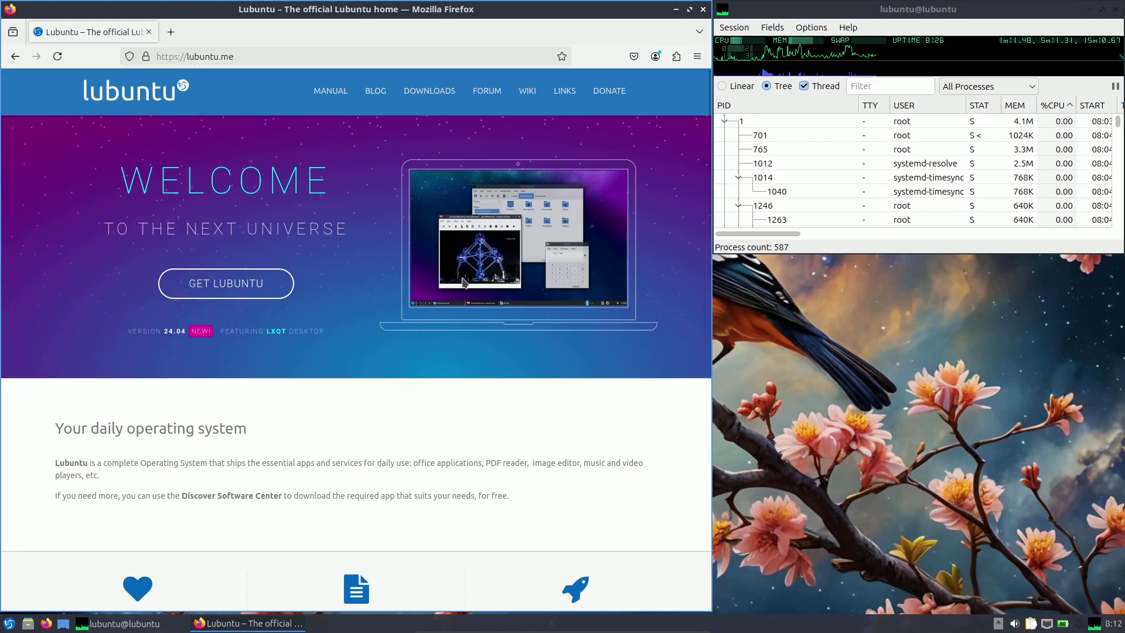
Open the Lubuntu Downloads page listing 24.04.1 LTS and 22.04.5 LTS.
click(375, 92)
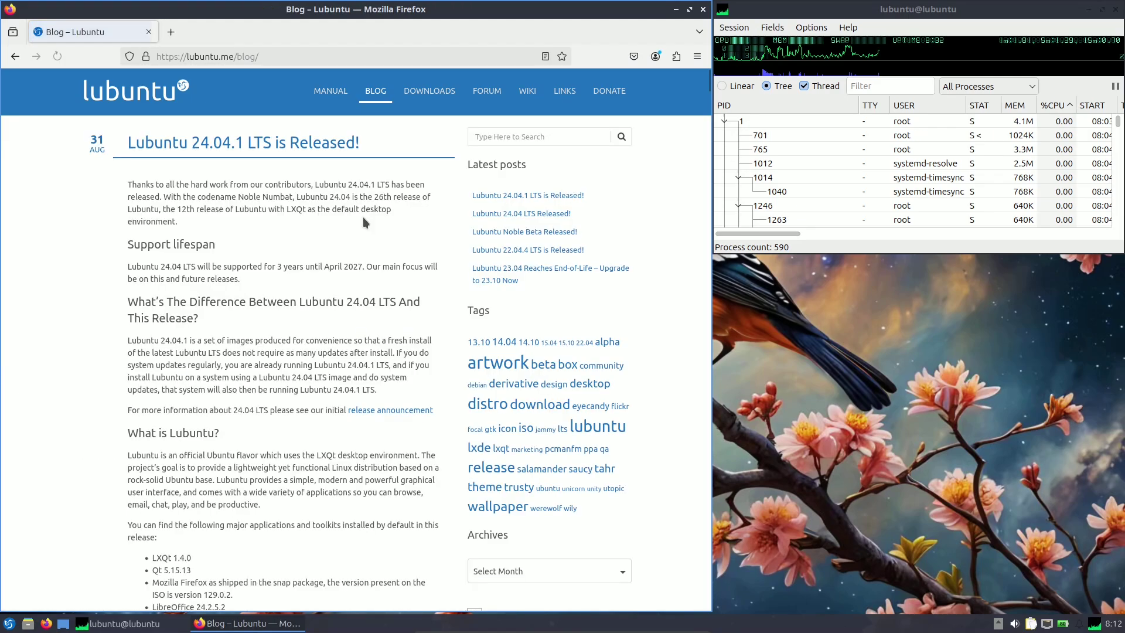
scroll(363, 221, down, 1)
scroll(363, 221, down, 10)
scroll(363, 221, up, 12)
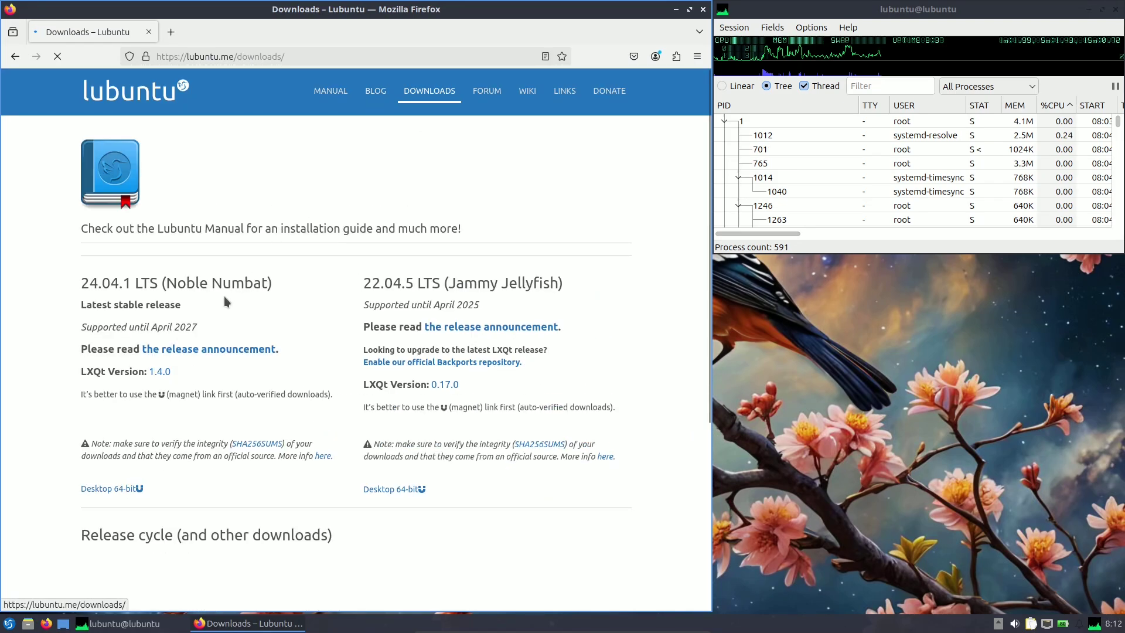
scroll(239, 185, down, 3)
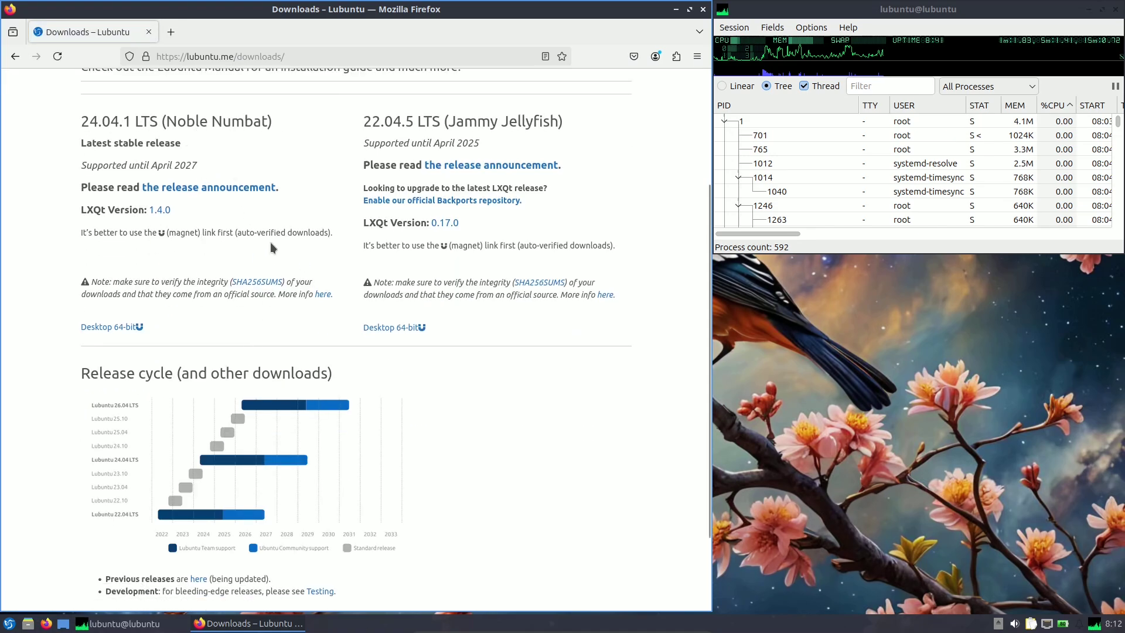
scroll(287, 229, up, 3)
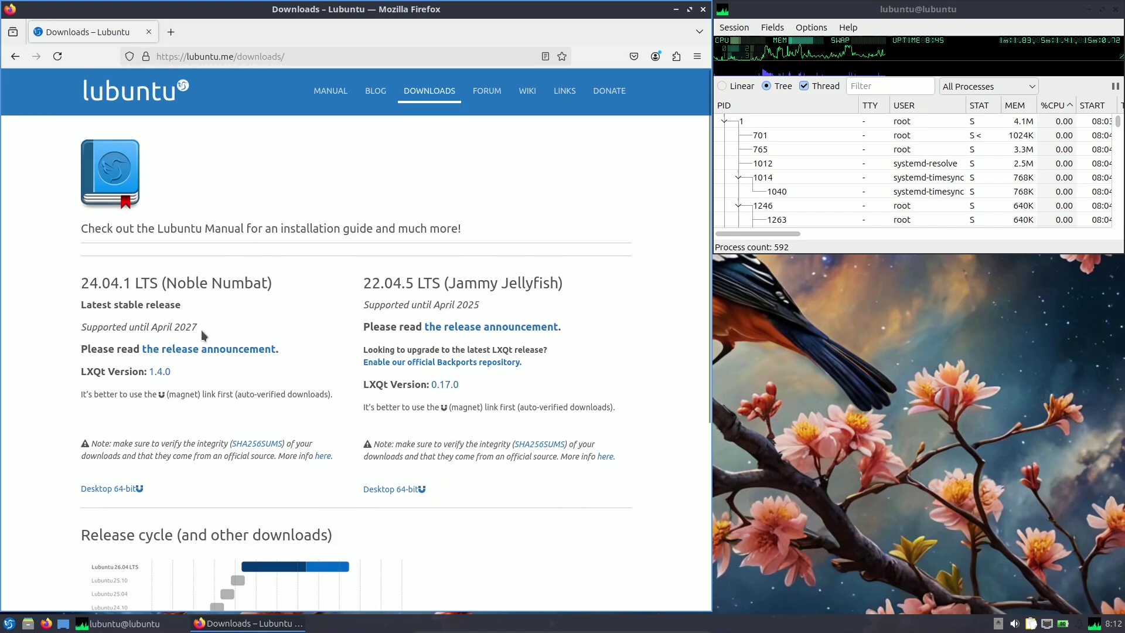
Highlight the April 2027 support date and scroll through the 24.04.1 and 22.04.5 release details.
drag(202, 332, 141, 331)
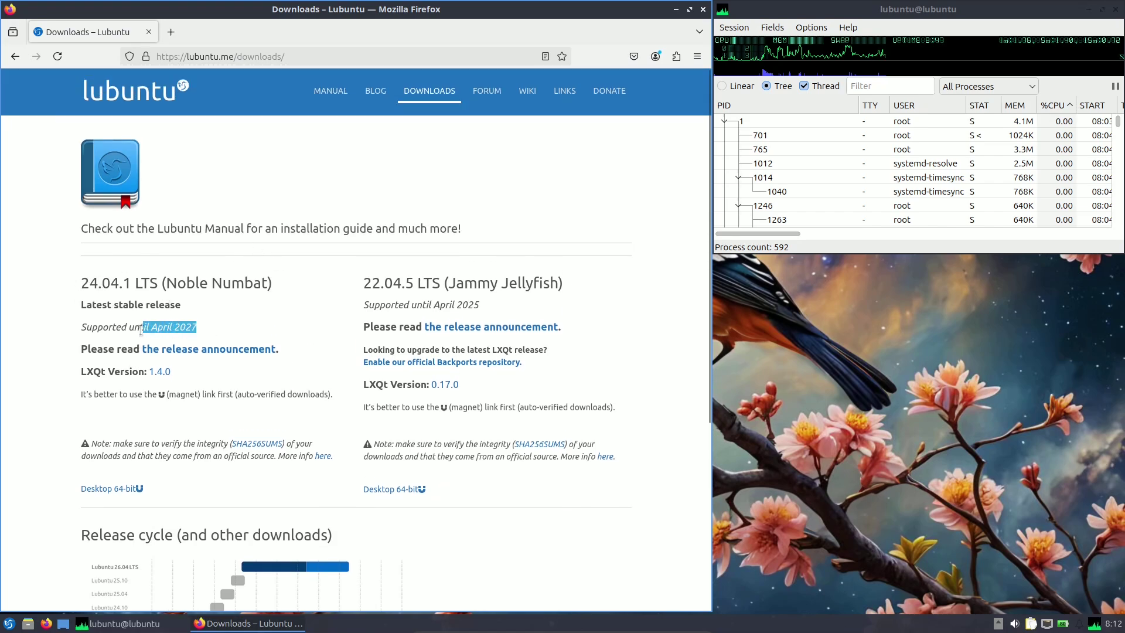
click(202, 330)
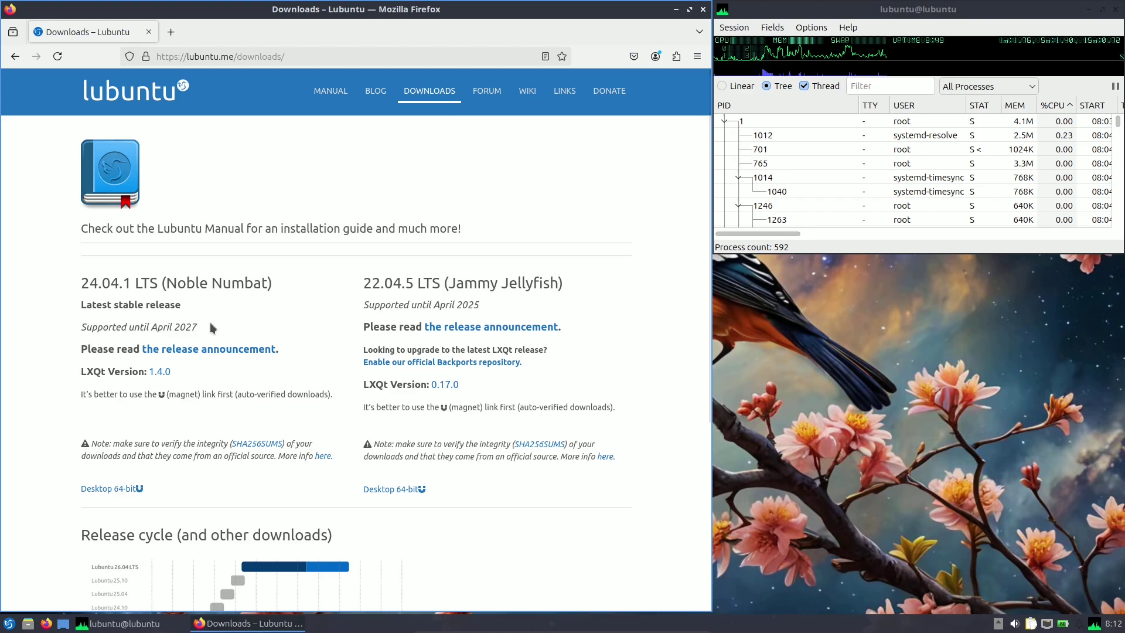
scroll(209, 322, down, 2)
scroll(210, 322, up, 2)
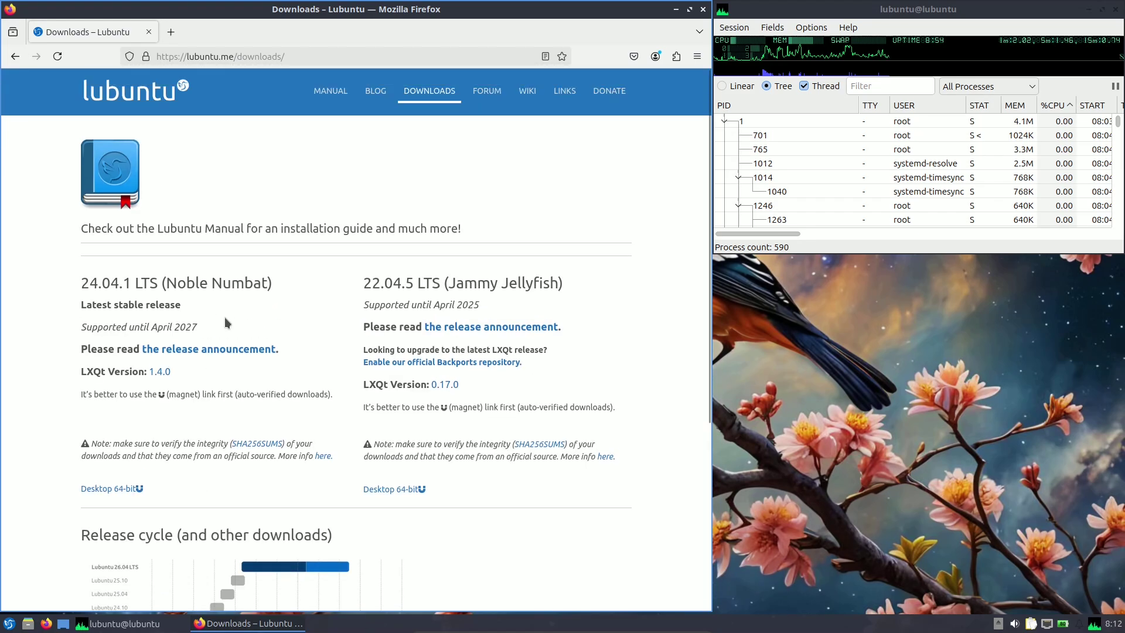
scroll(224, 318, down, 4)
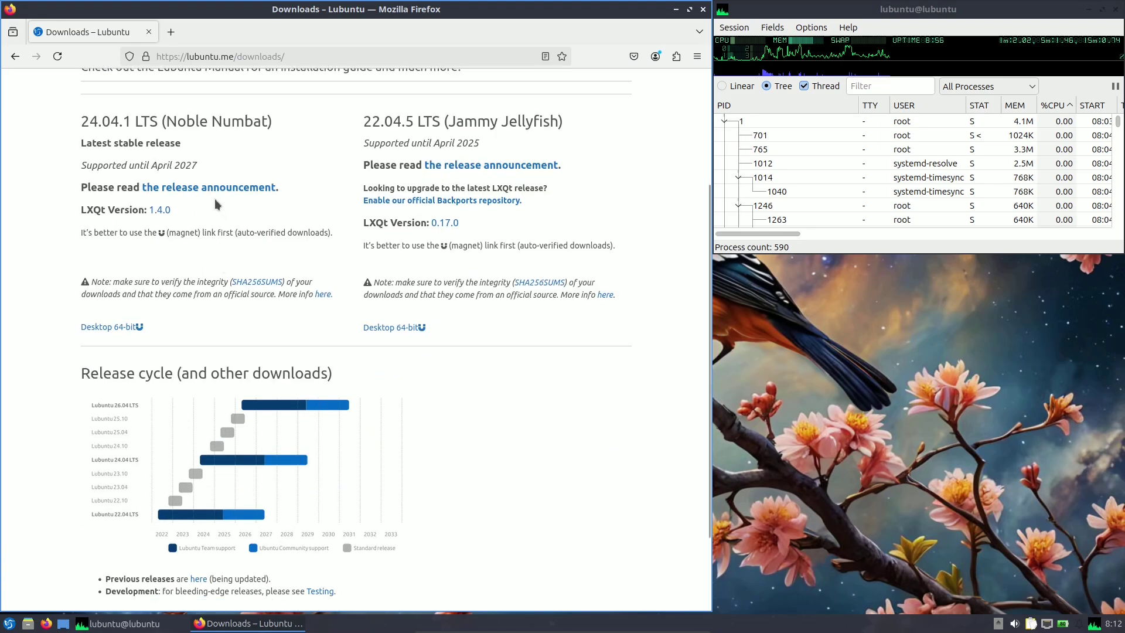
scroll(348, 244, down, 3)
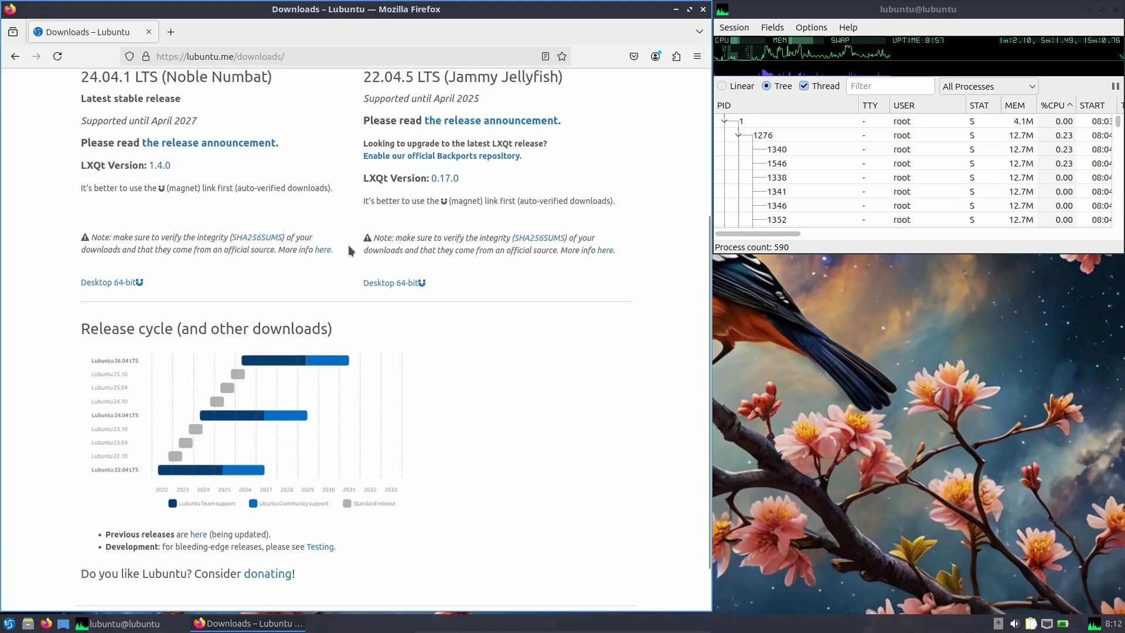
scroll(327, 270, up, 7)
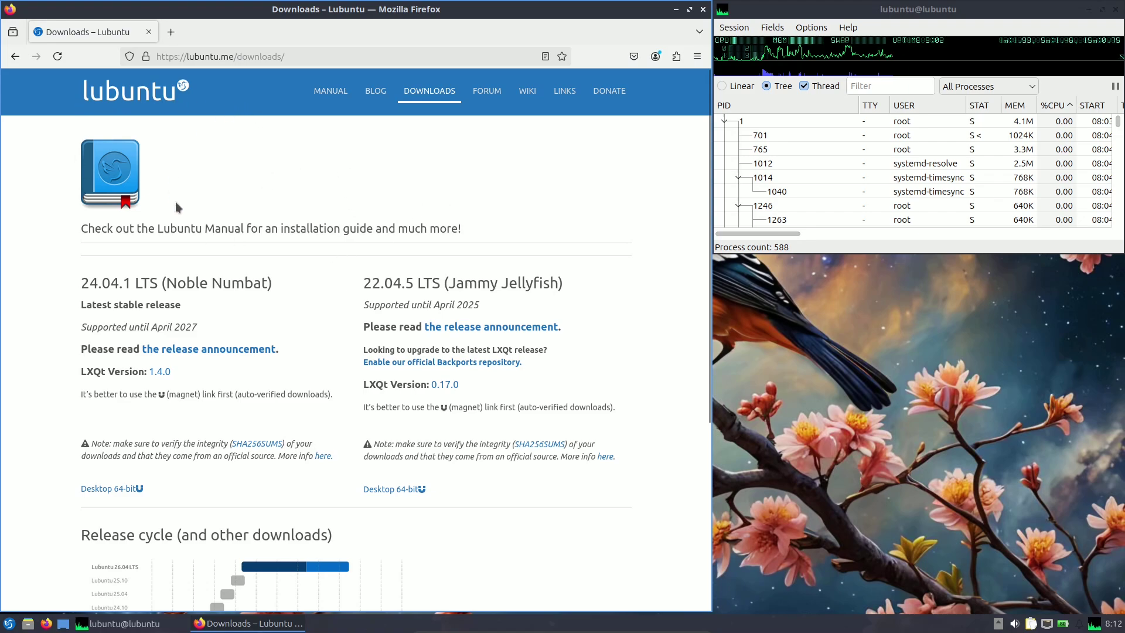
click(283, 57)
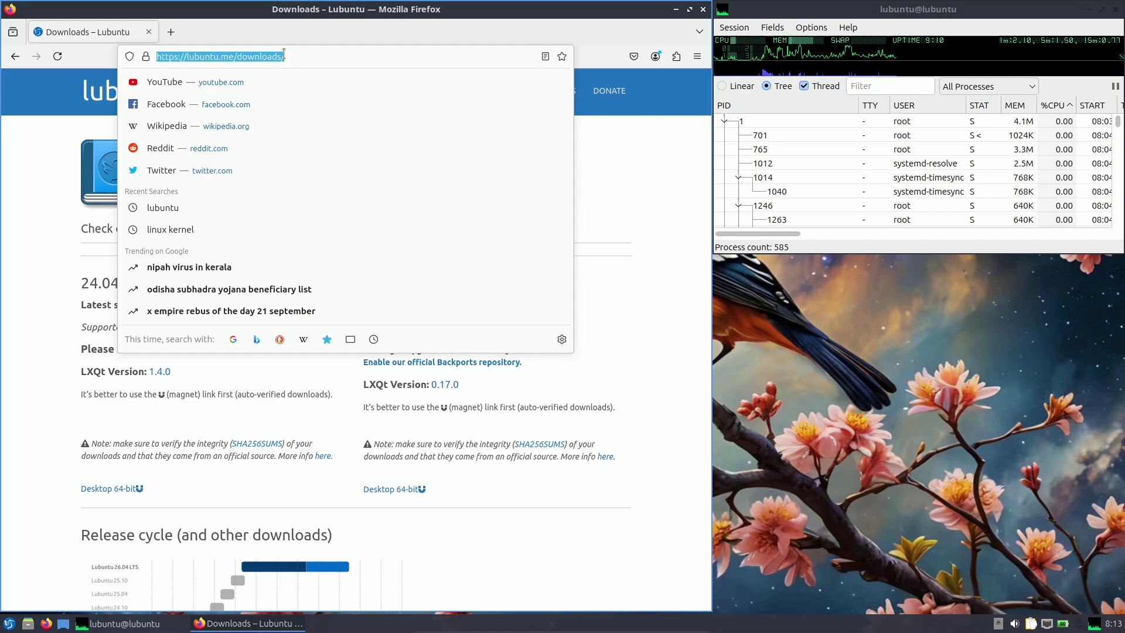
Google 'lubuntu 24.10 beta' and open the Ubuntu 24.10 (Oracular Oriole) Beta result.
text(lubuntu)
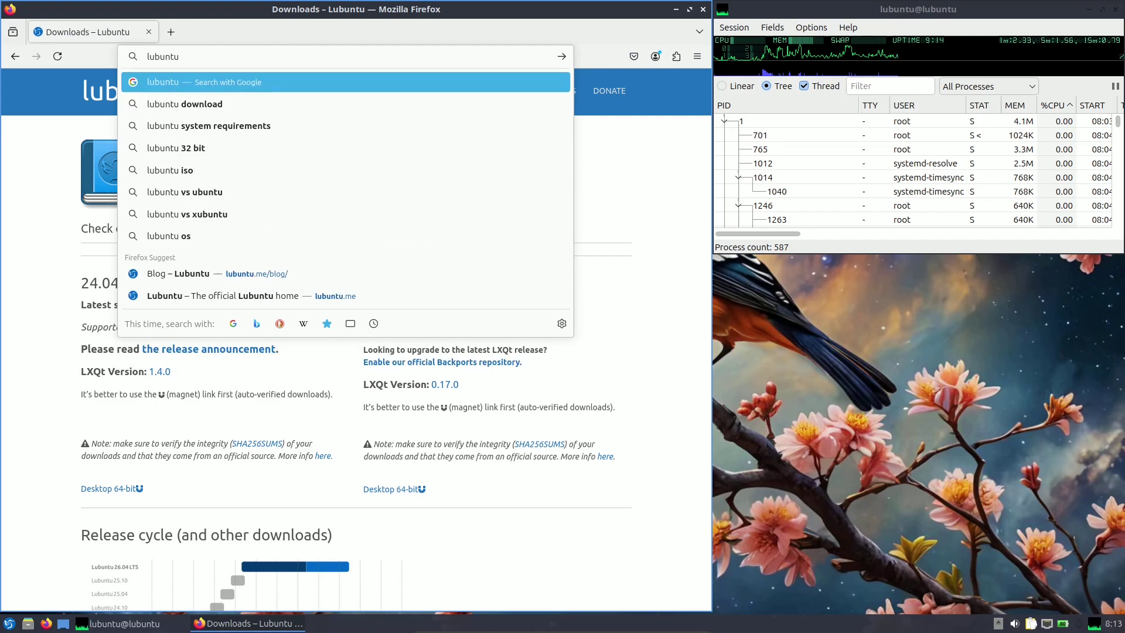
text( 24)
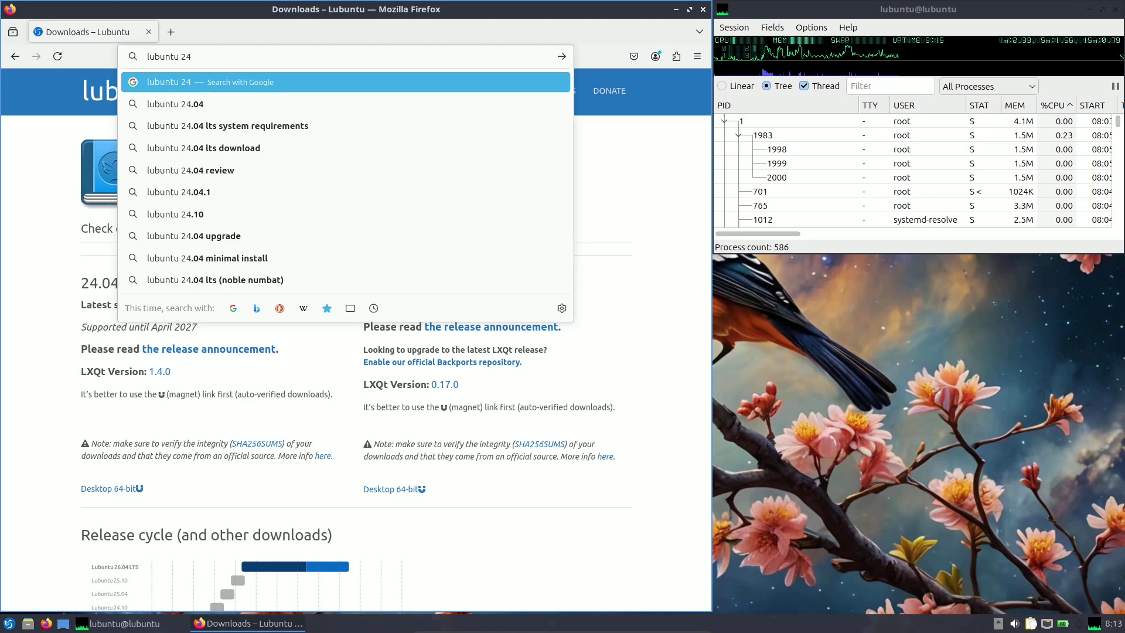
key(Down)
key(Down)
key(Down)
key(Down)
key(Down)
key(Down)
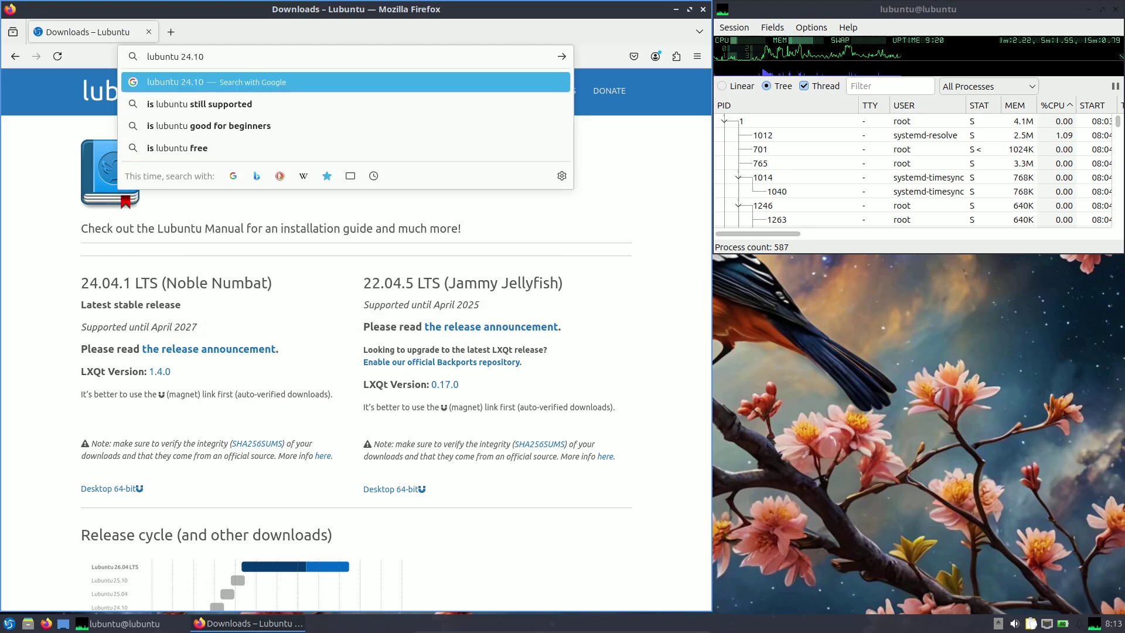
text(beta)
key(Return)
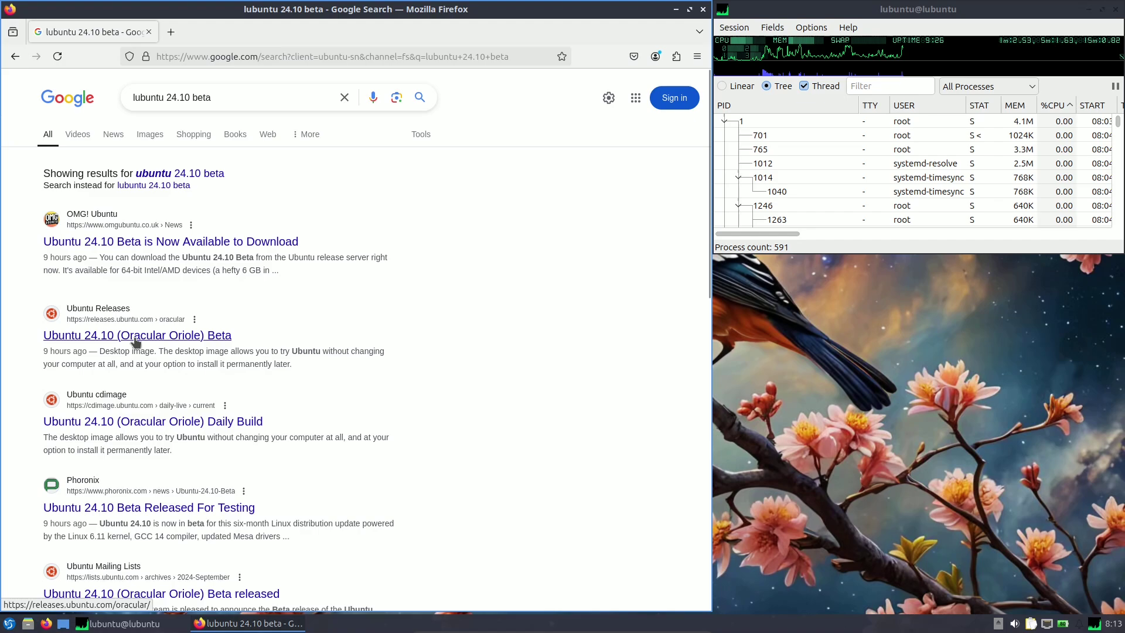
click(174, 342)
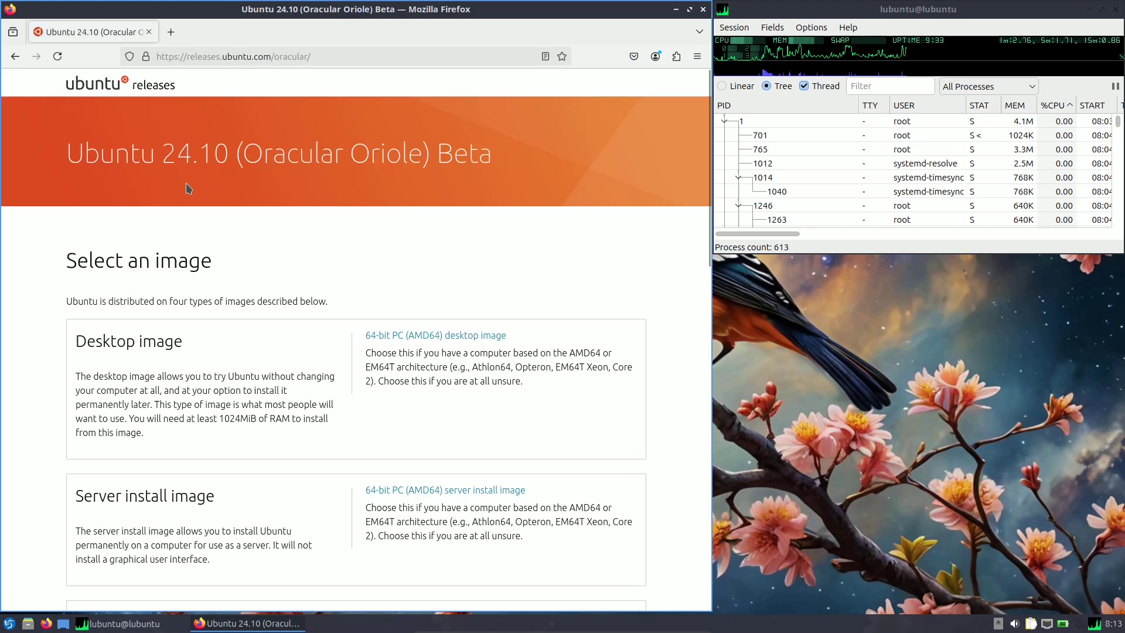
Change the address to releases.lubuntu.com and reload the blank page.
click(222, 57)
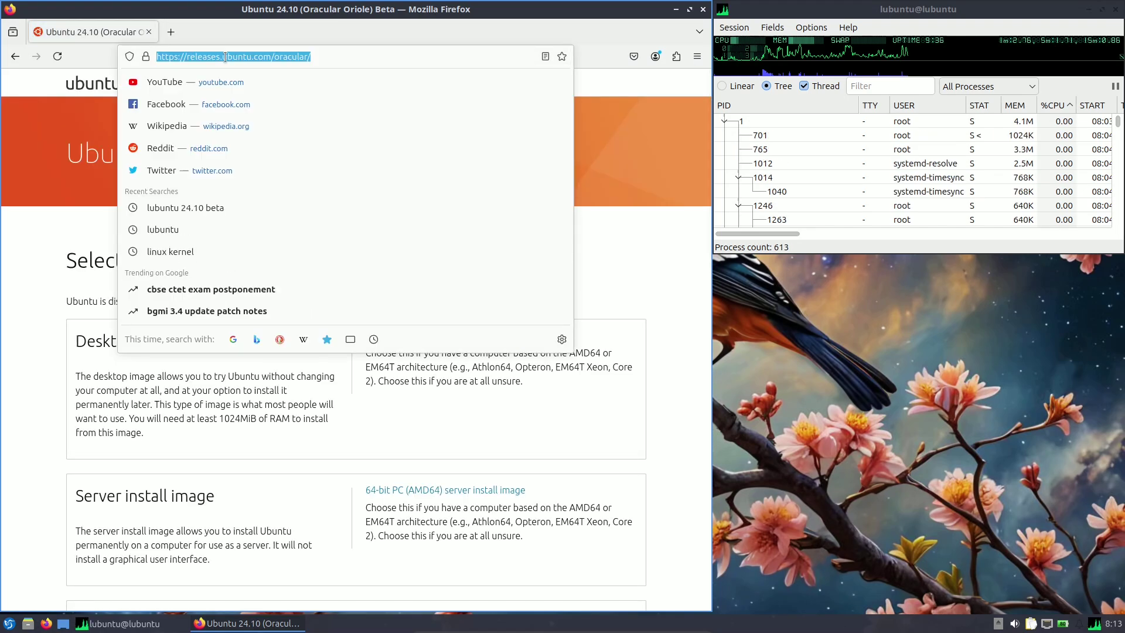
click(227, 57)
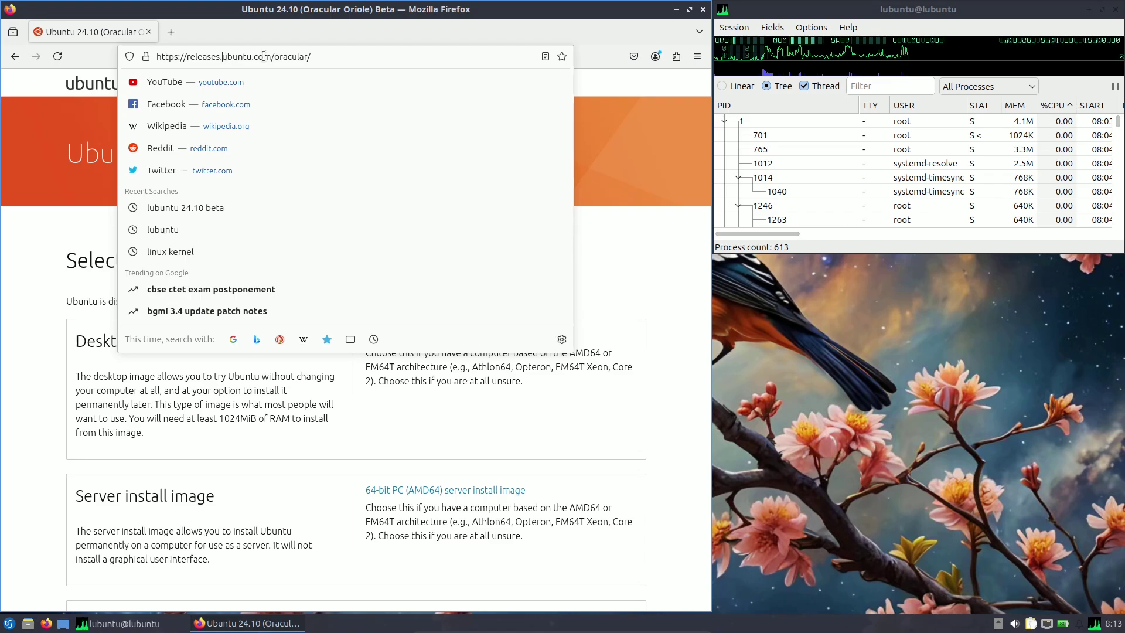
text(l)
key(Return)
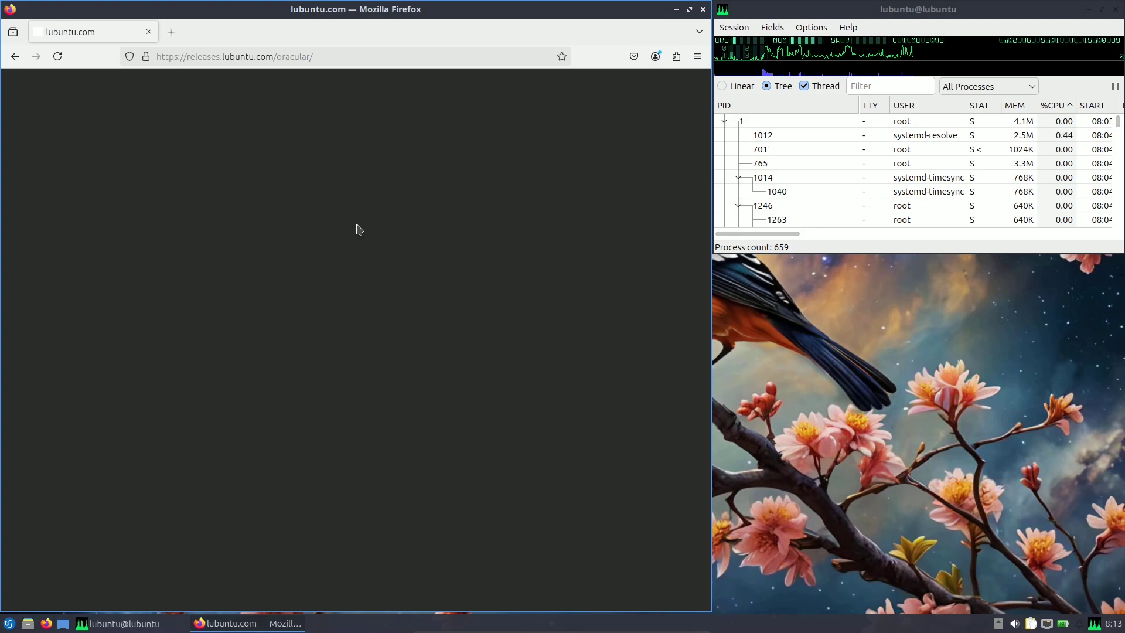
click(58, 57)
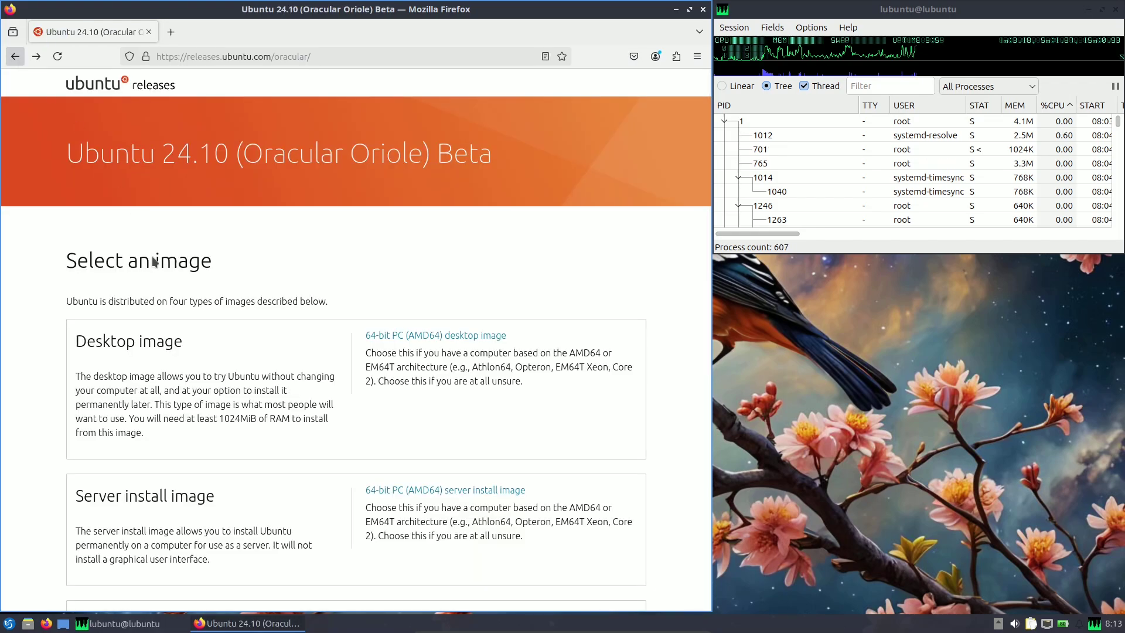
Browse up to the Ubuntu Releases index and the oracular/ folder, then go back to the Google results.
scroll(143, 199, down, 15)
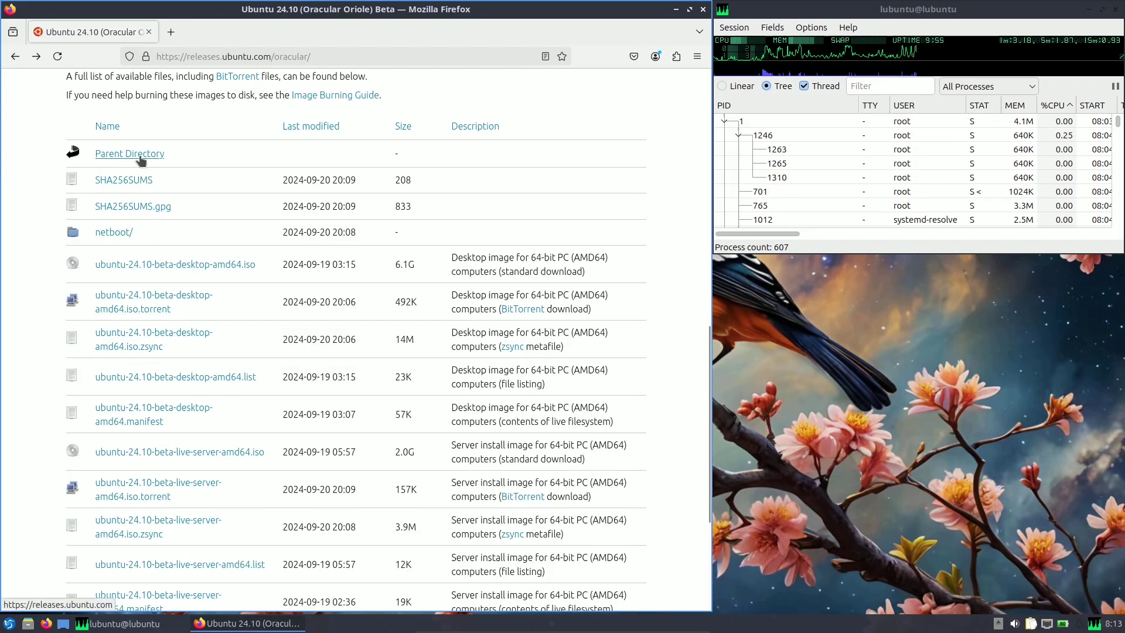
click(141, 157)
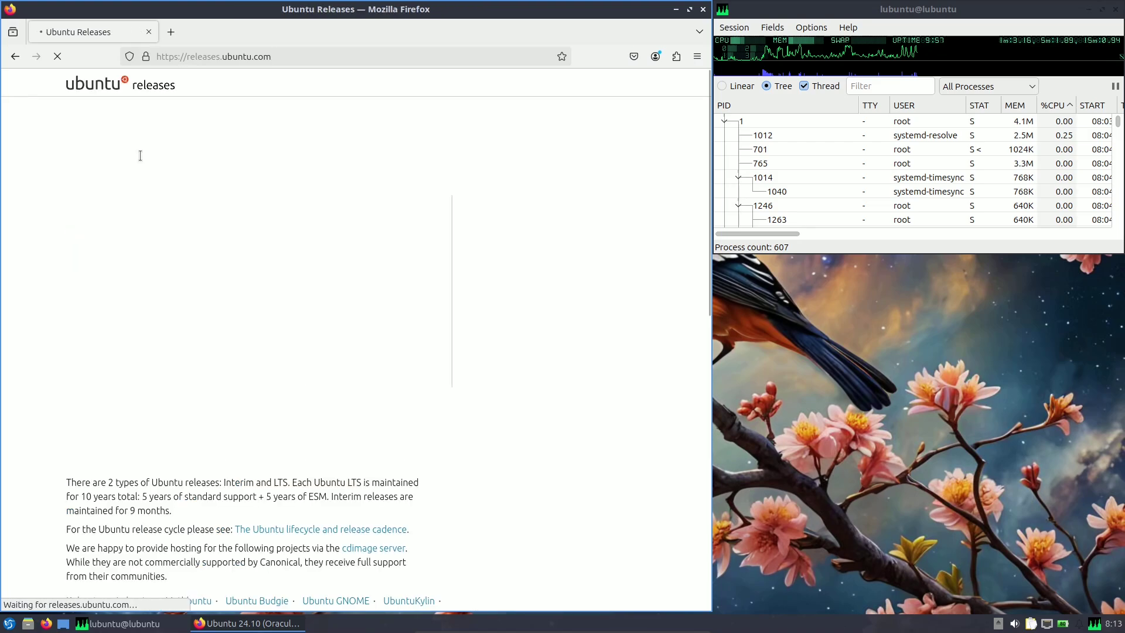
scroll(140, 156, down, 10)
scroll(201, 281, down, 10)
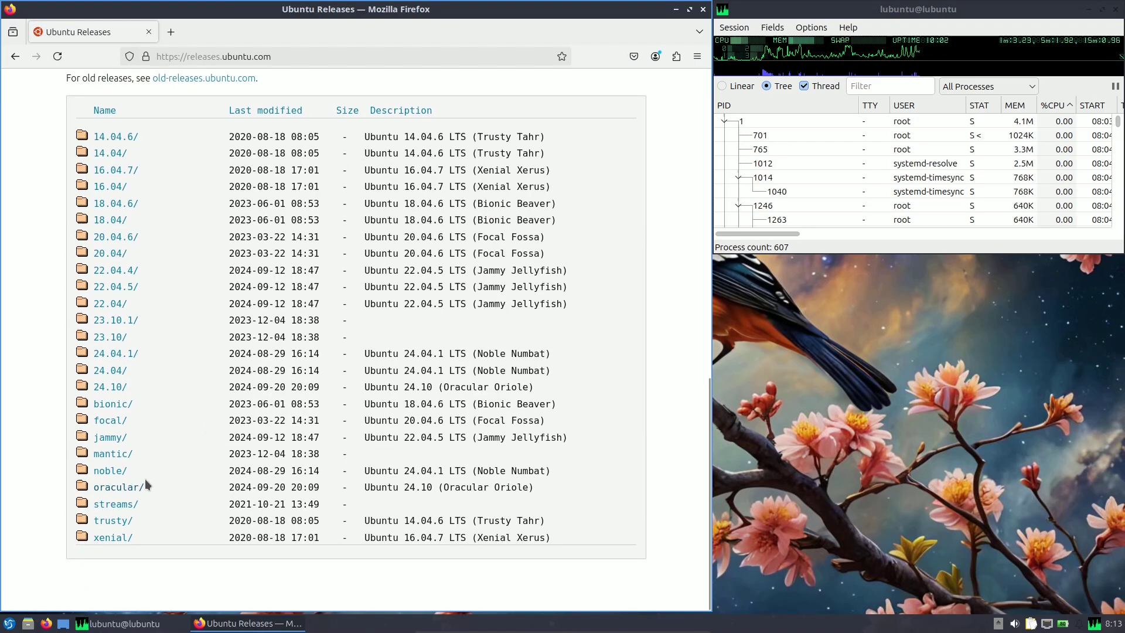
click(130, 487)
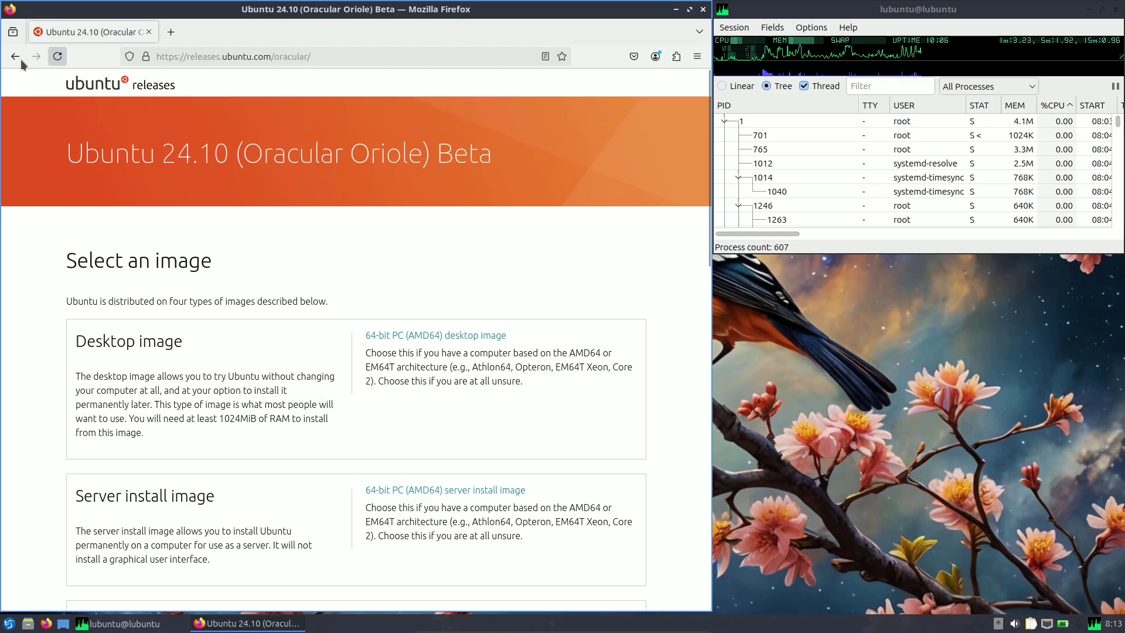
click(15, 56)
click(14, 56)
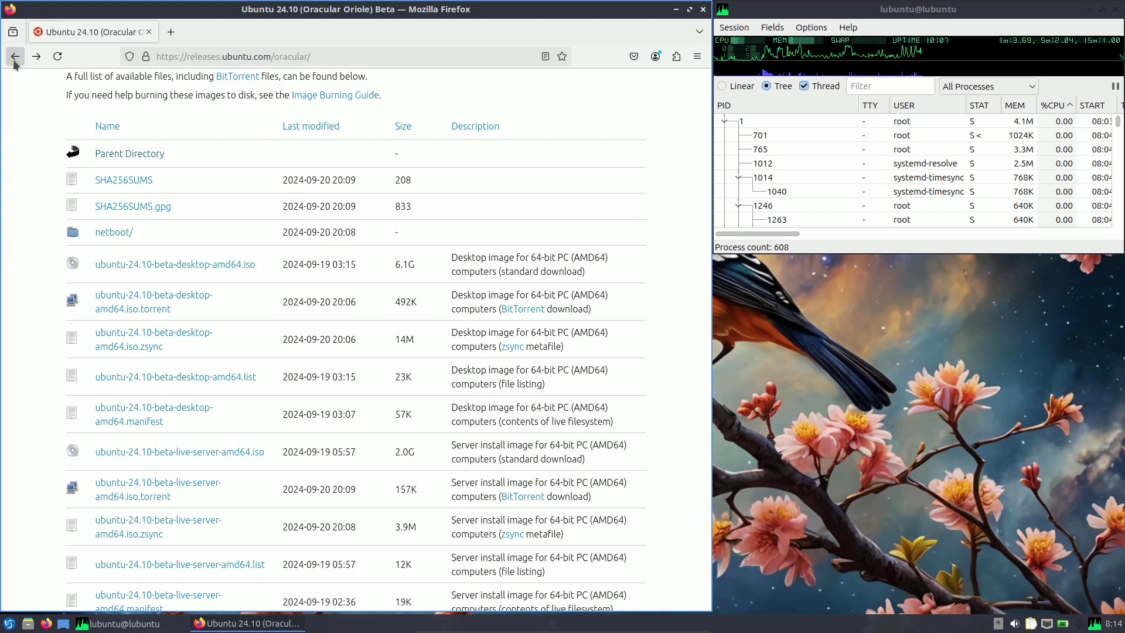
click(14, 58)
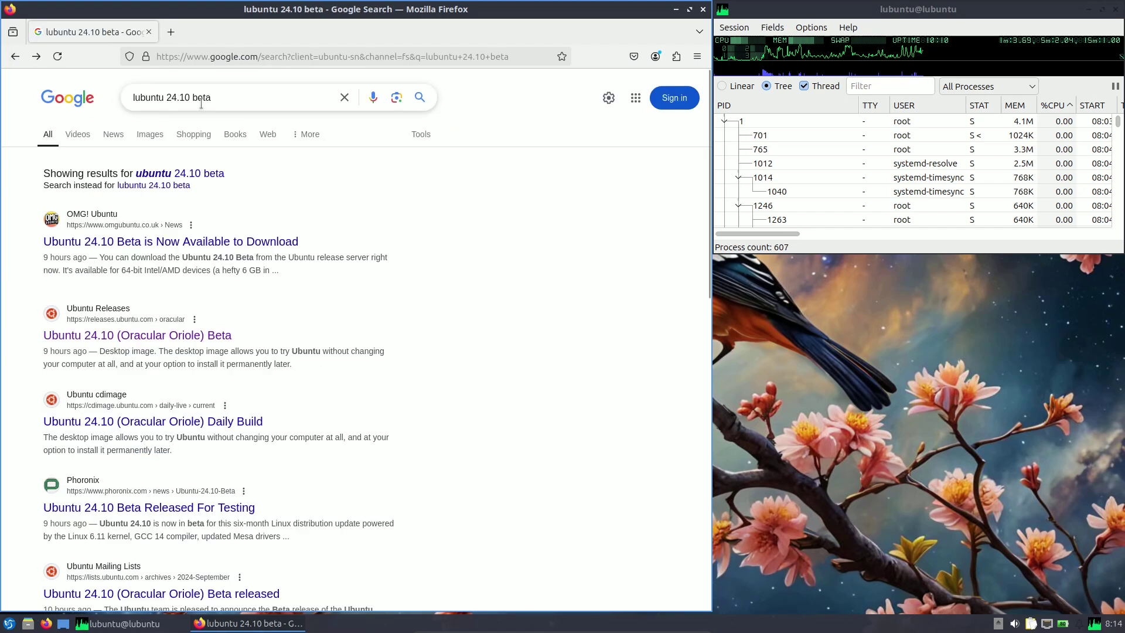
Search exactly for 'lubuntu 24.10 beta', open the cdimage.ubuntu.com result and scroll to its file table.
click(174, 186)
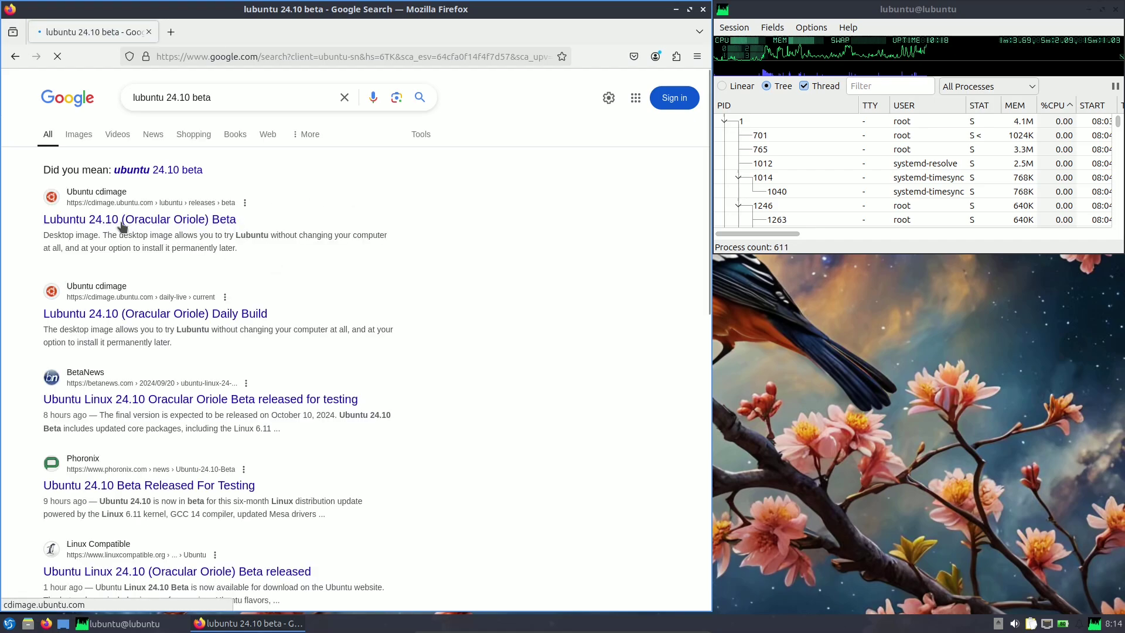
click(125, 223)
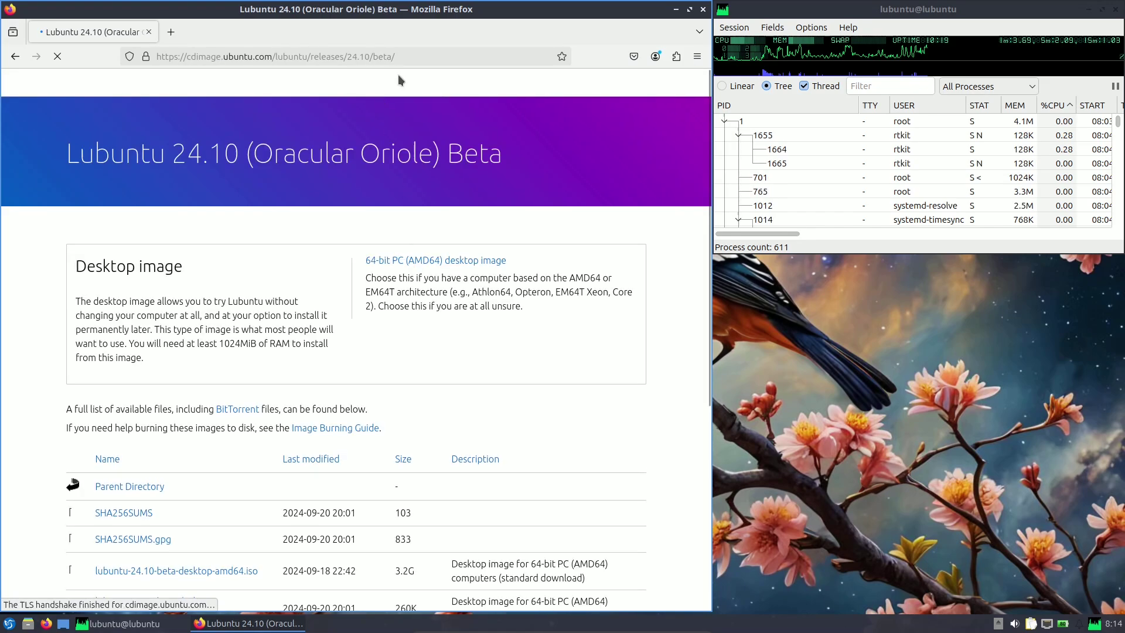
drag(408, 57, 151, 57)
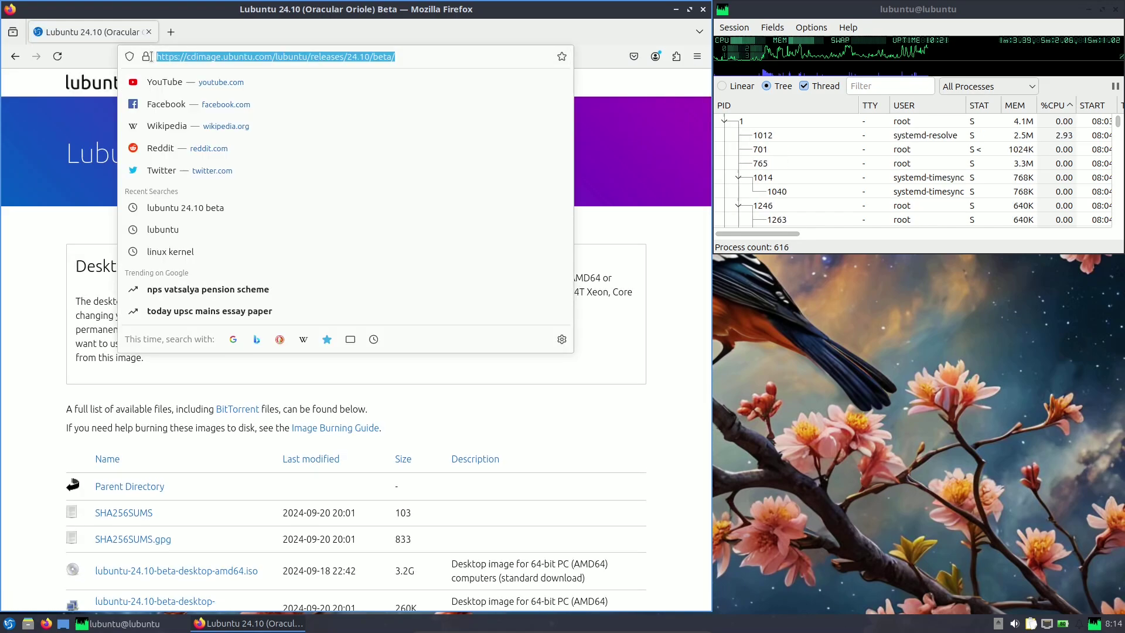
click(74, 275)
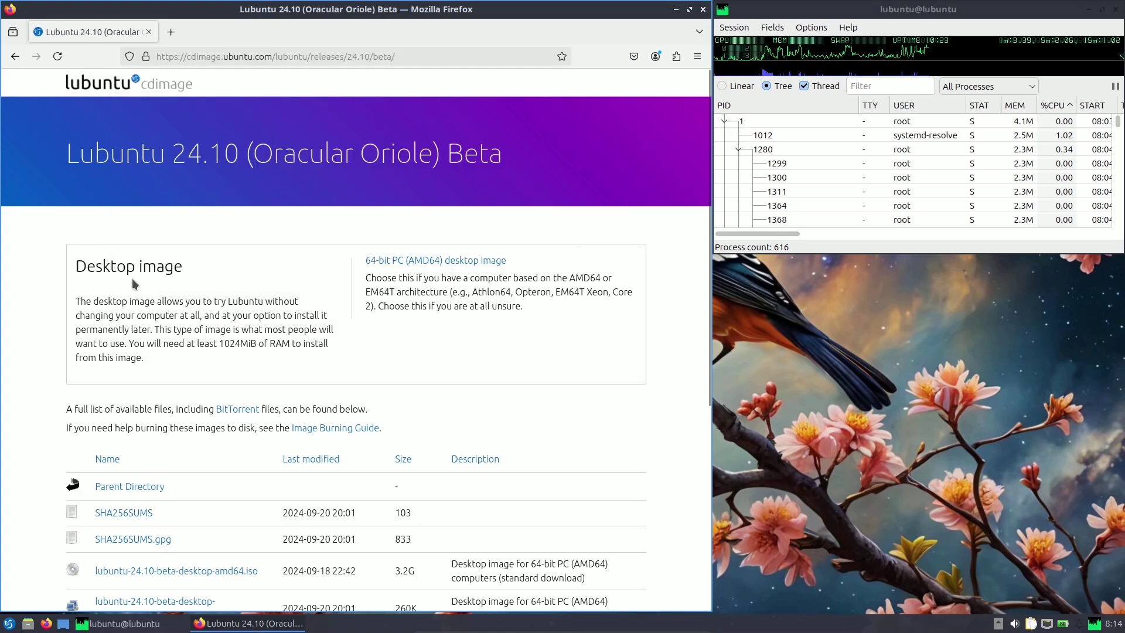
drag(86, 164, 269, 150)
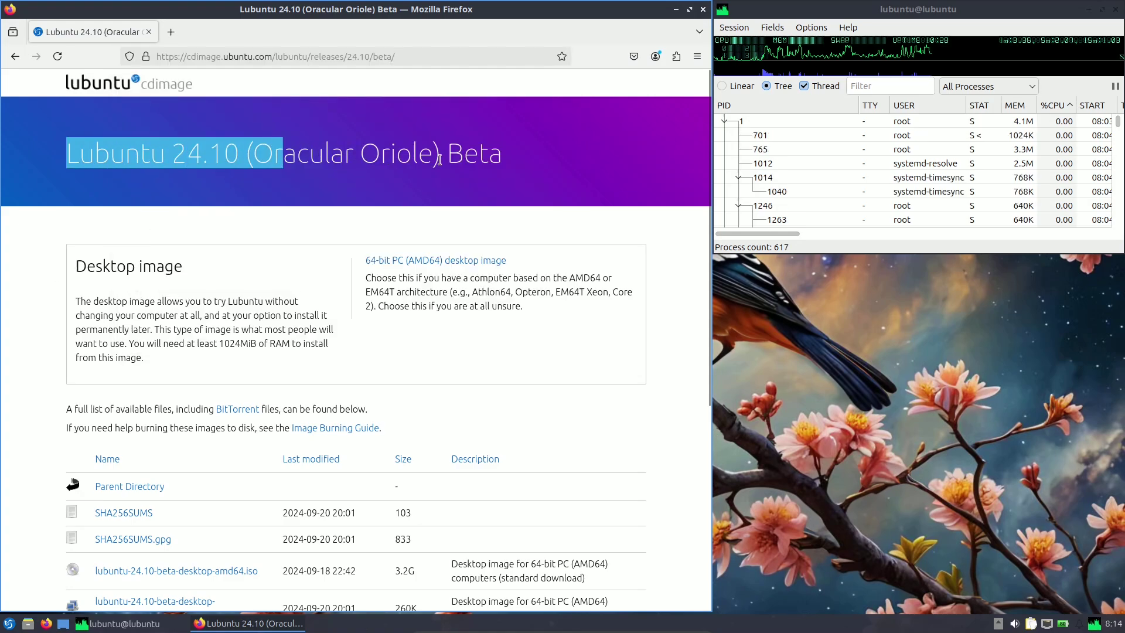
drag(500, 159, 448, 157)
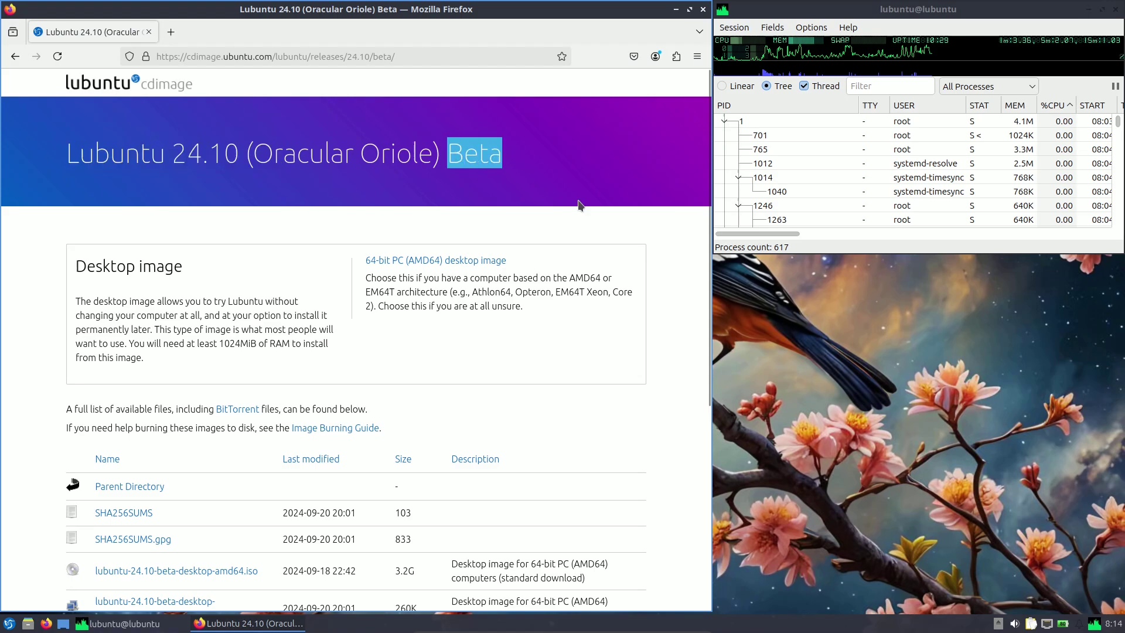
scroll(578, 199, down, 5)
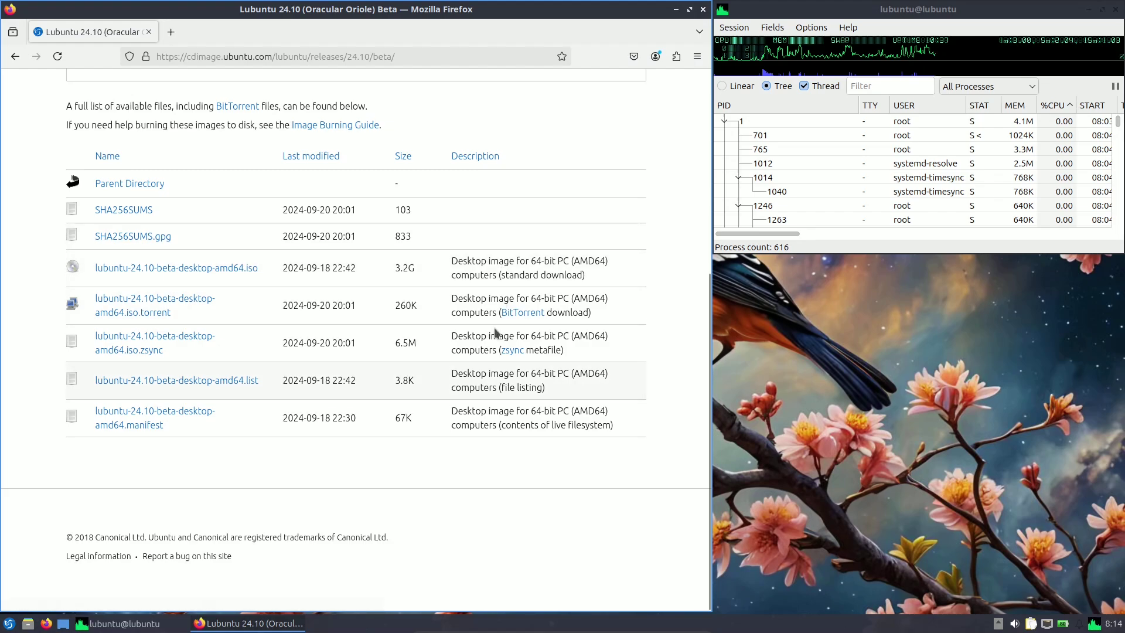
Start downloading lubuntu-24.10-beta-desktop-amd64.iso, cancel the download, and close Firefox.
double_click(391, 277)
click(541, 263)
click(134, 269)
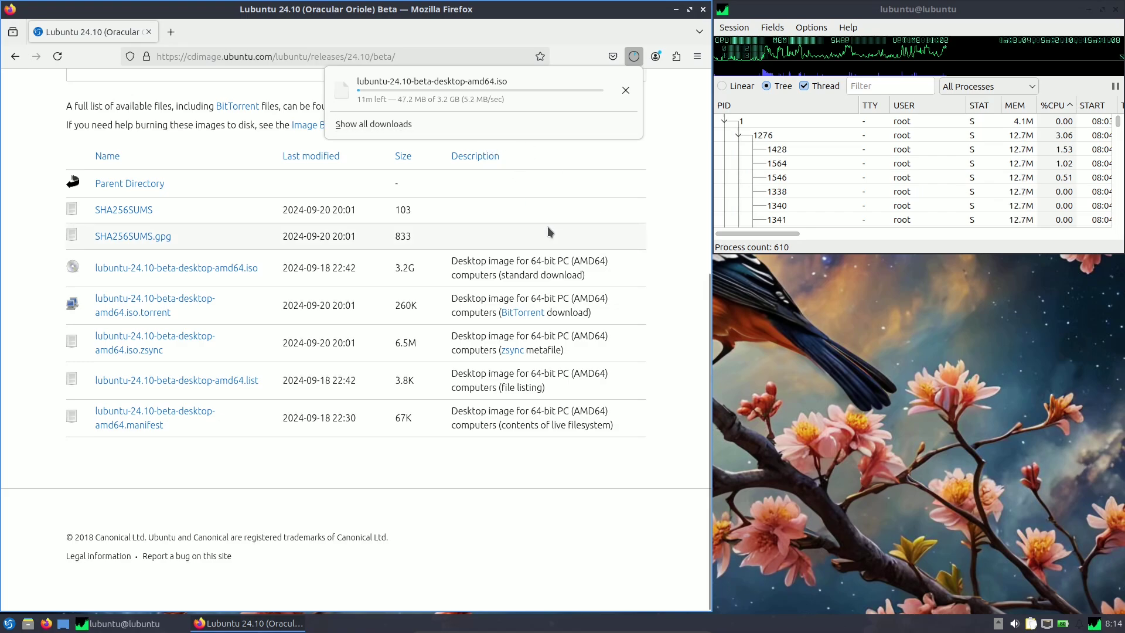
click(626, 89)
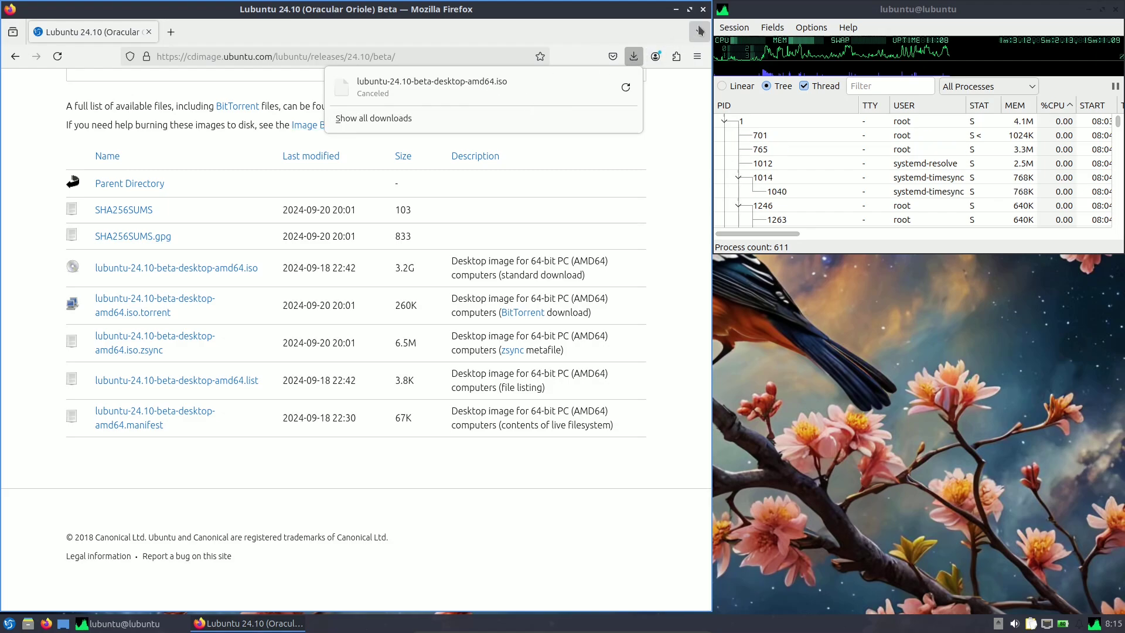
click(703, 9)
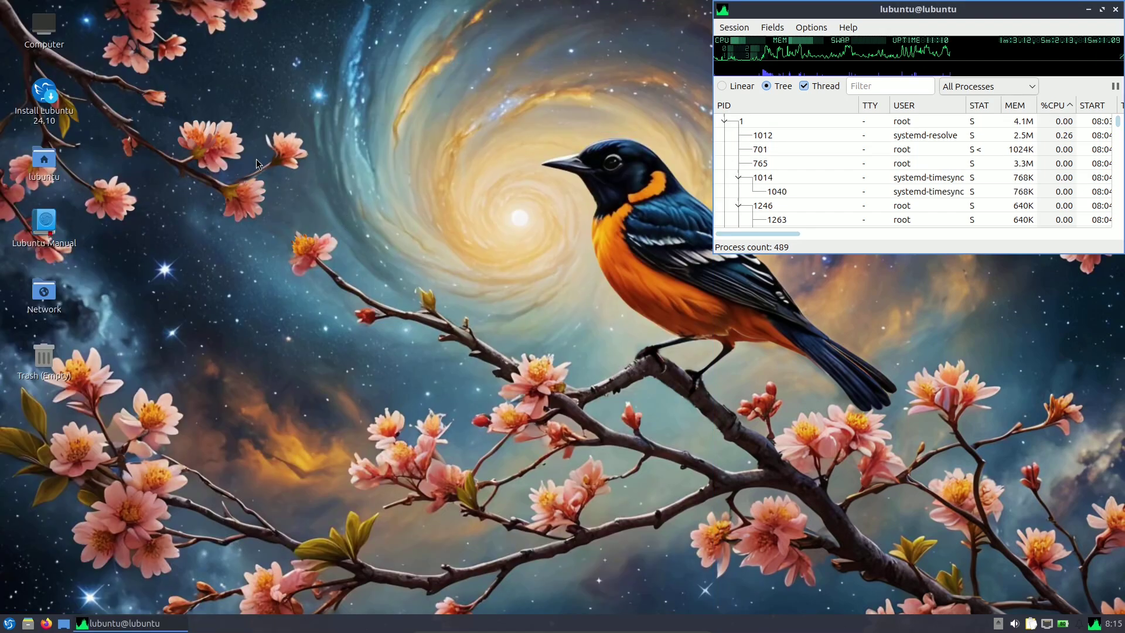
Launch QTerminal from System Tools and resize it to fill the left half at 107 x 42.
click(9, 623)
mouse_move(48, 532)
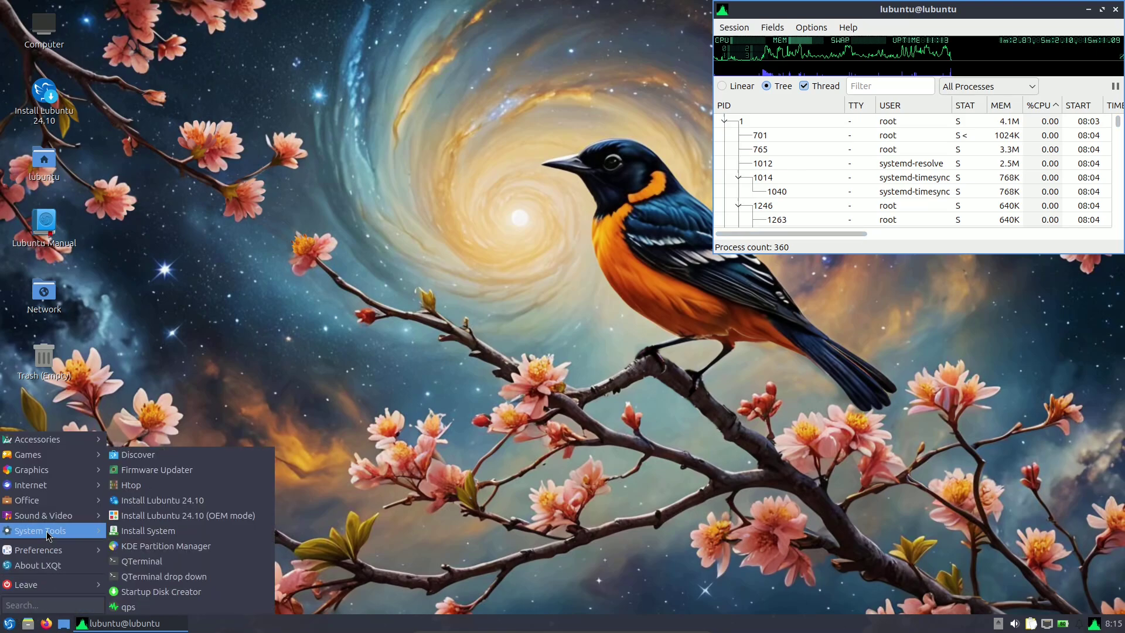
click(171, 561)
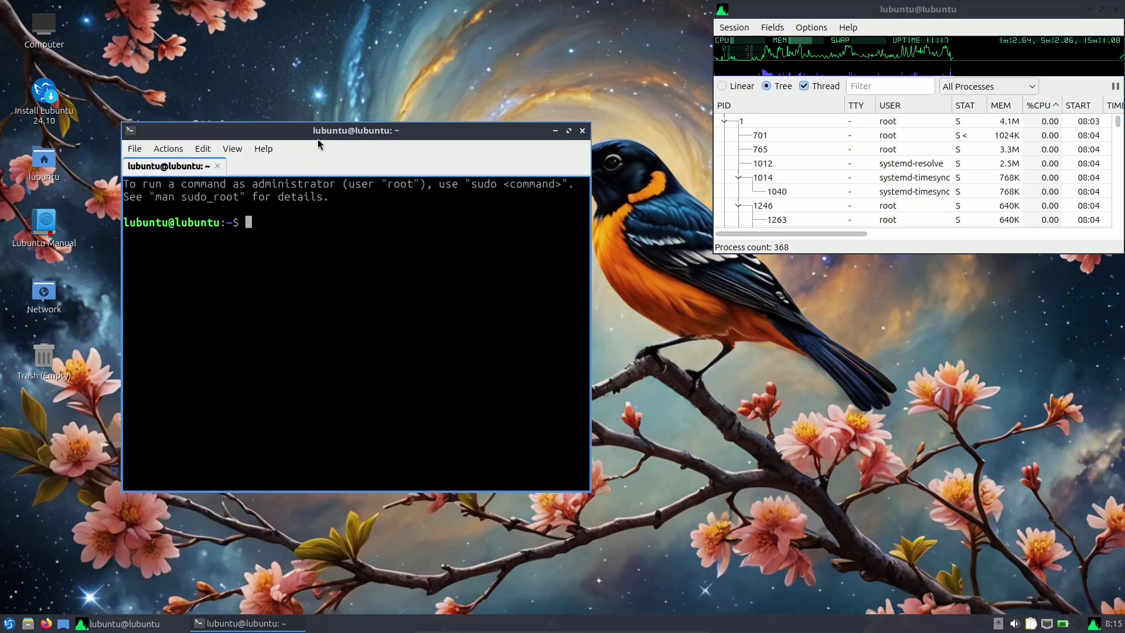
drag(317, 139, 195, 16)
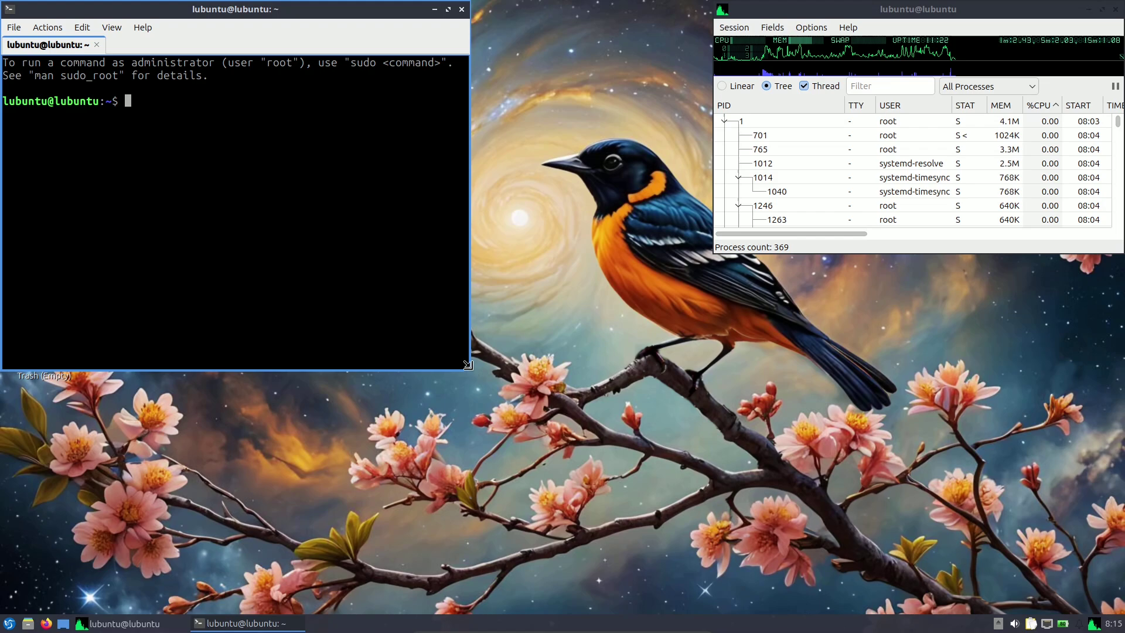
drag(468, 364, 713, 597)
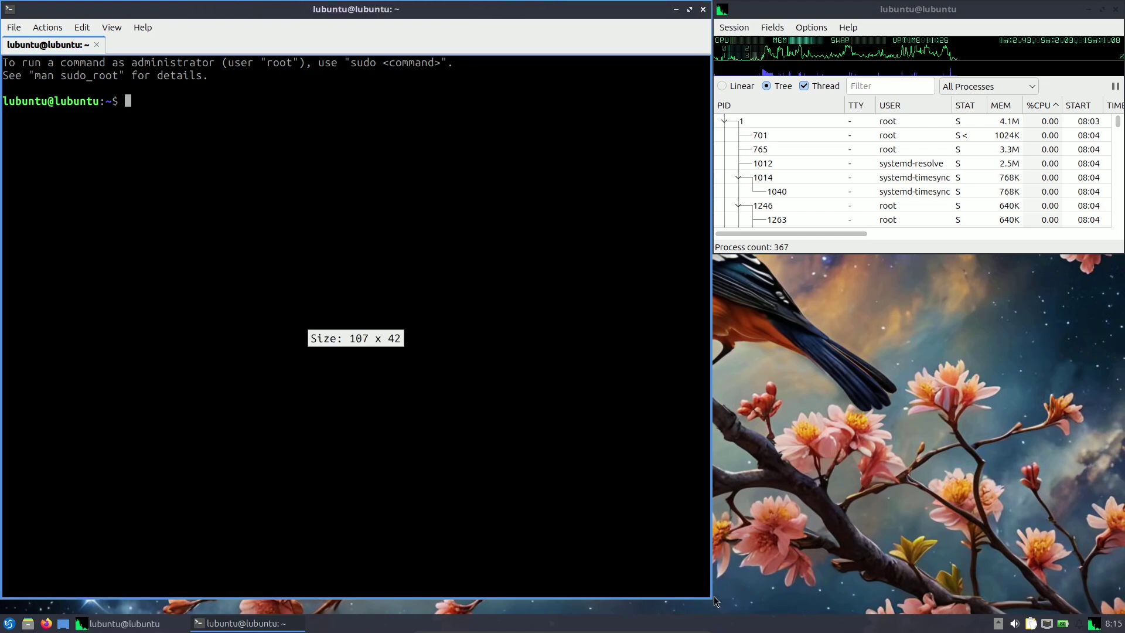
mouse_move(797, 40)
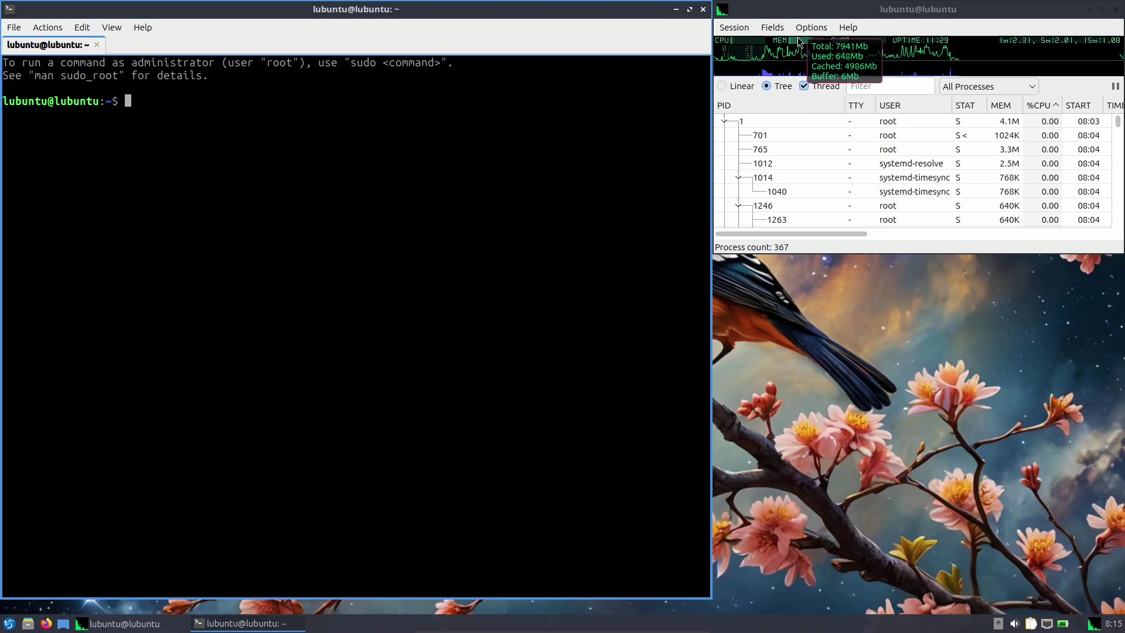
mouse_move(733, 46)
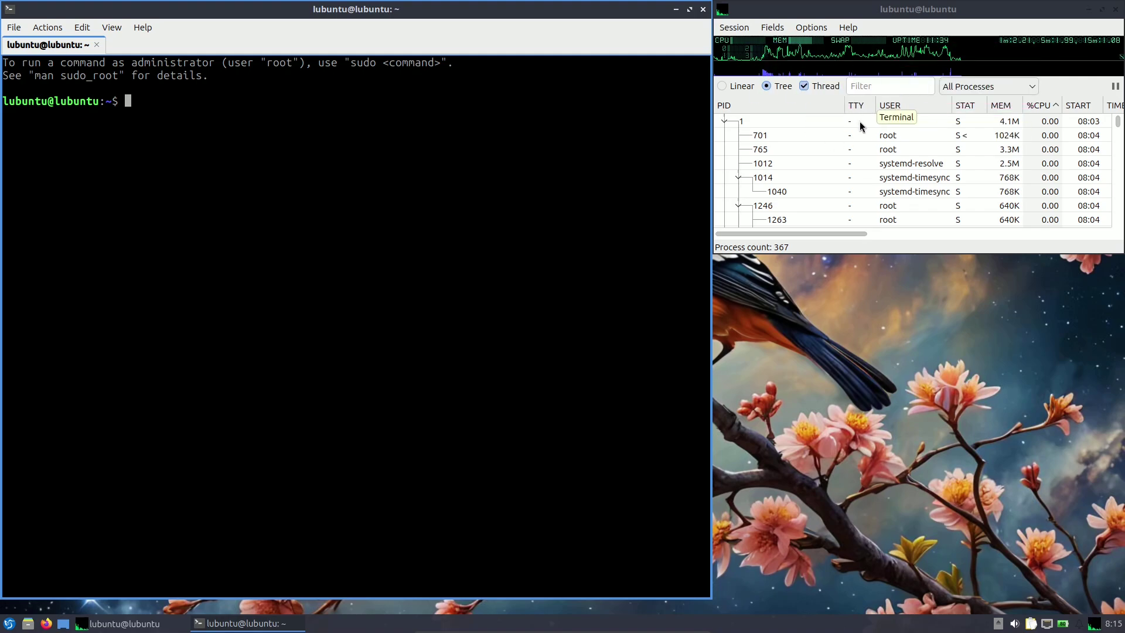
View and close the About QTerminal and About Qt dialogs, then browse the Actions and Edit menus.
scroll(860, 121, down, 2)
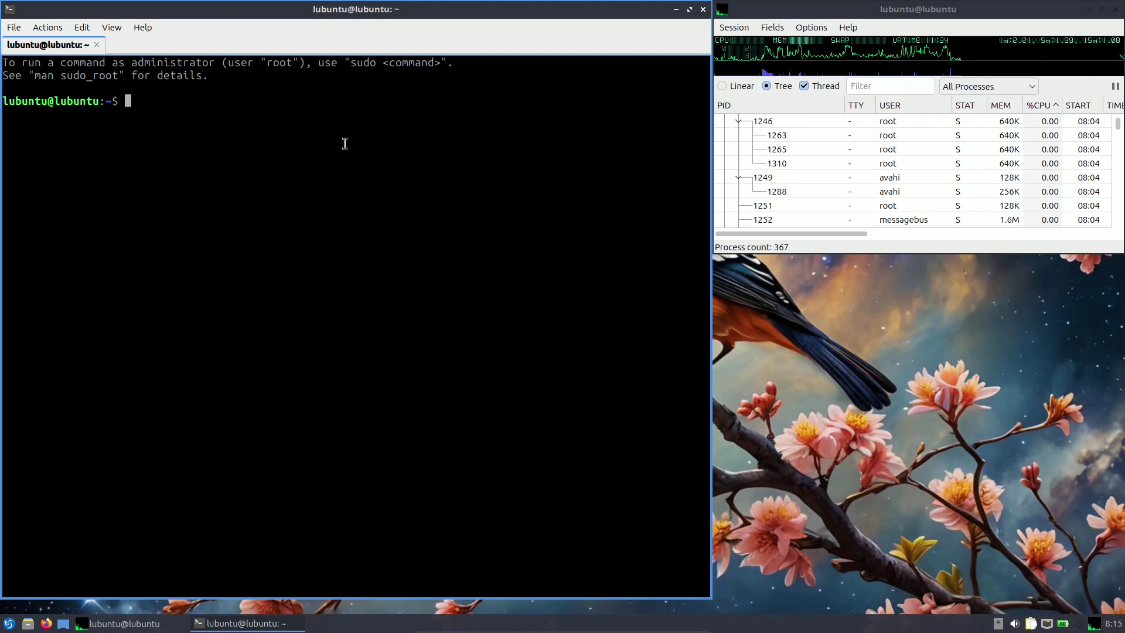
click(153, 32)
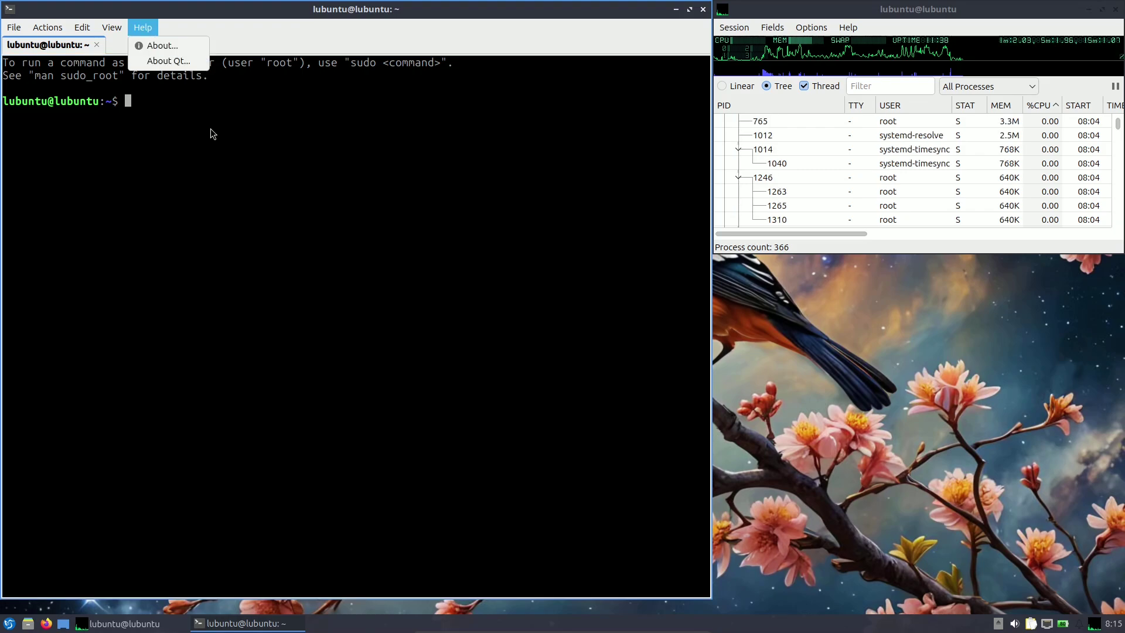
click(183, 47)
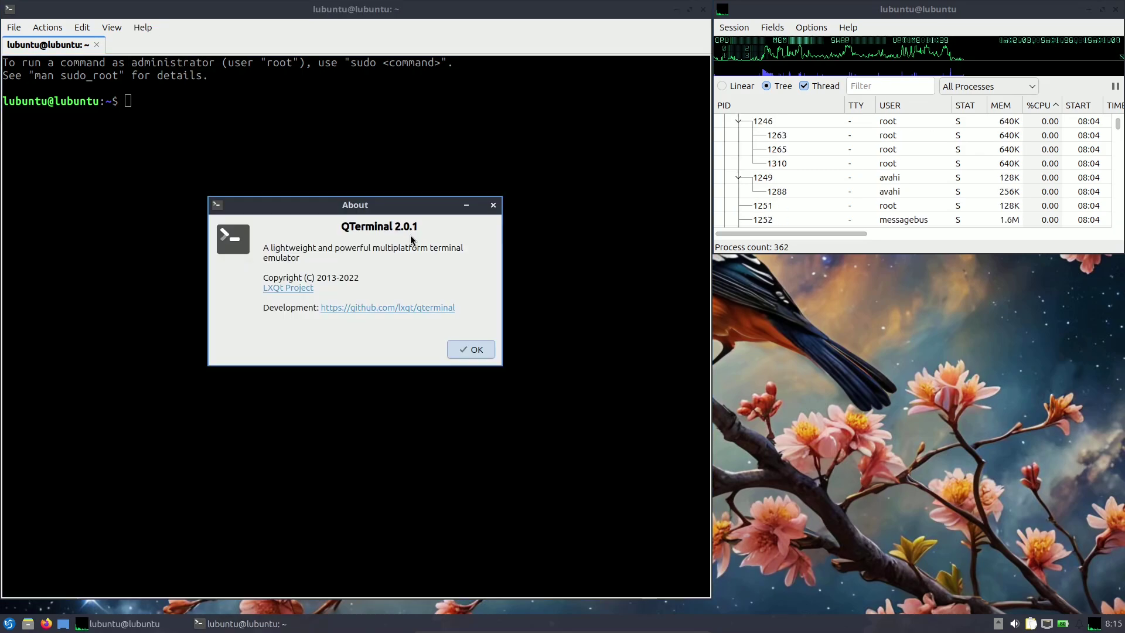
click(470, 349)
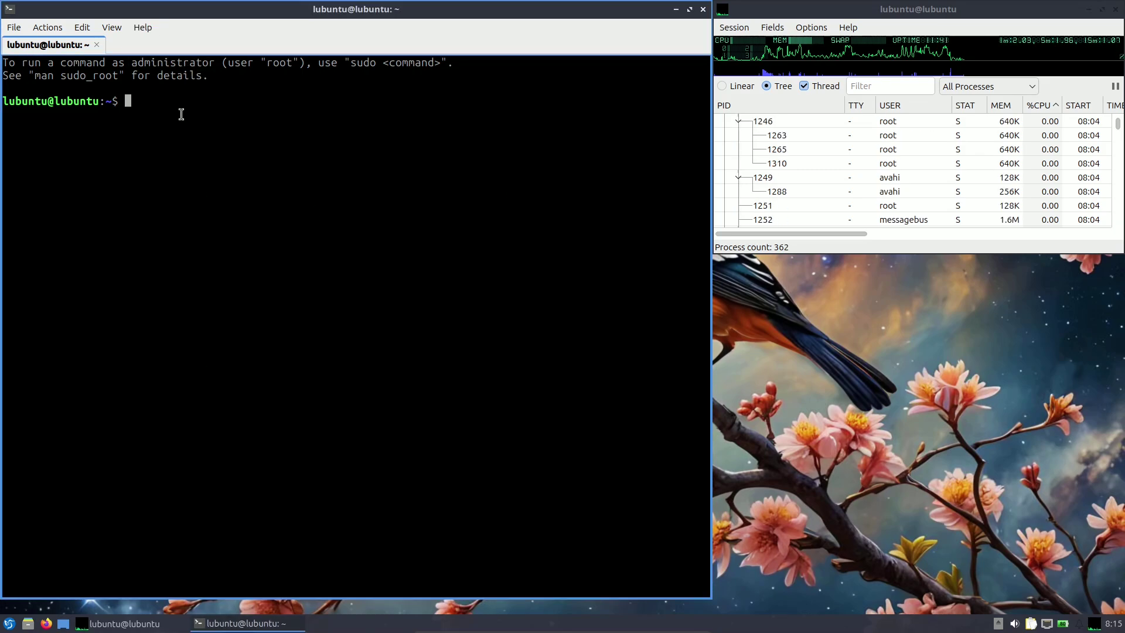
click(144, 27)
click(159, 59)
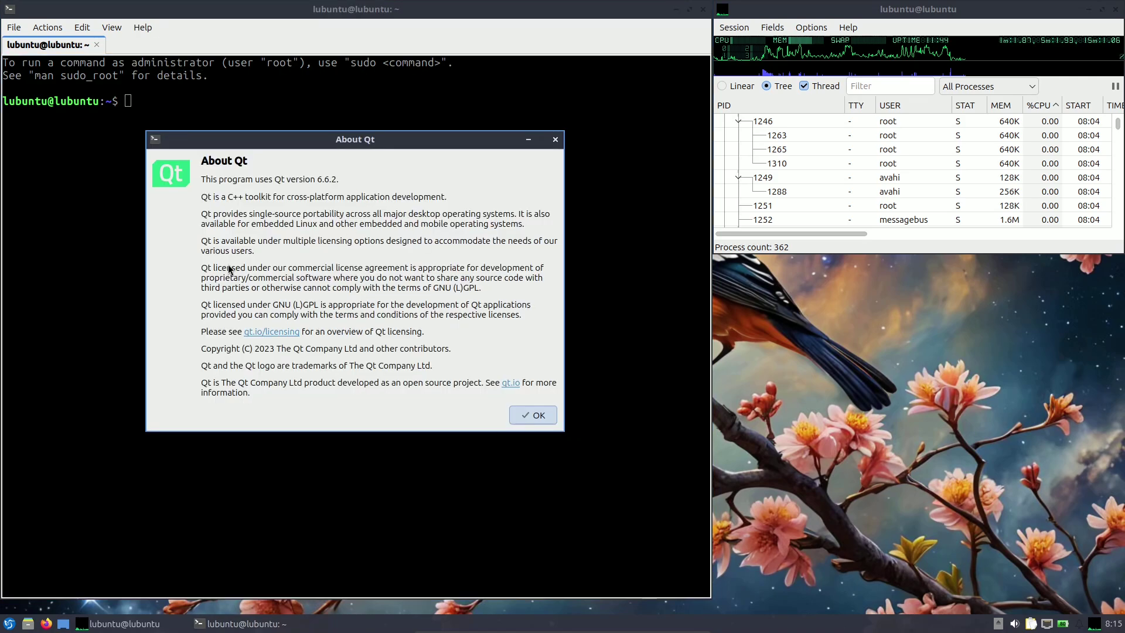
click(555, 140)
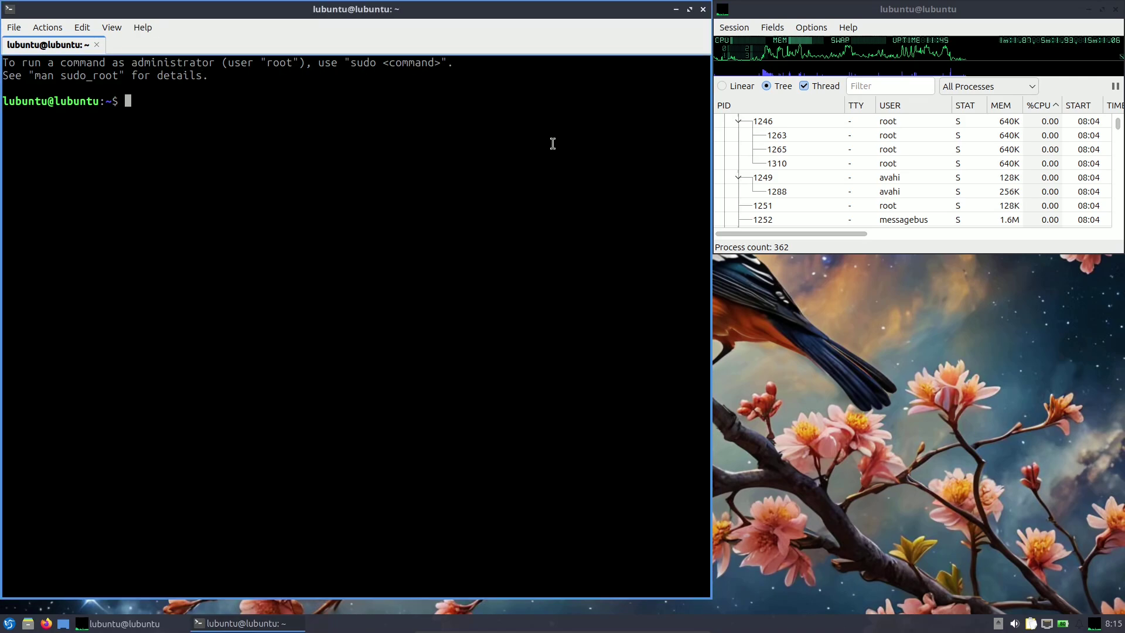
click(48, 27)
click(56, 34)
Set the Color scheme to BlackOnWhite in Preferences and apply it.
click(76, 28)
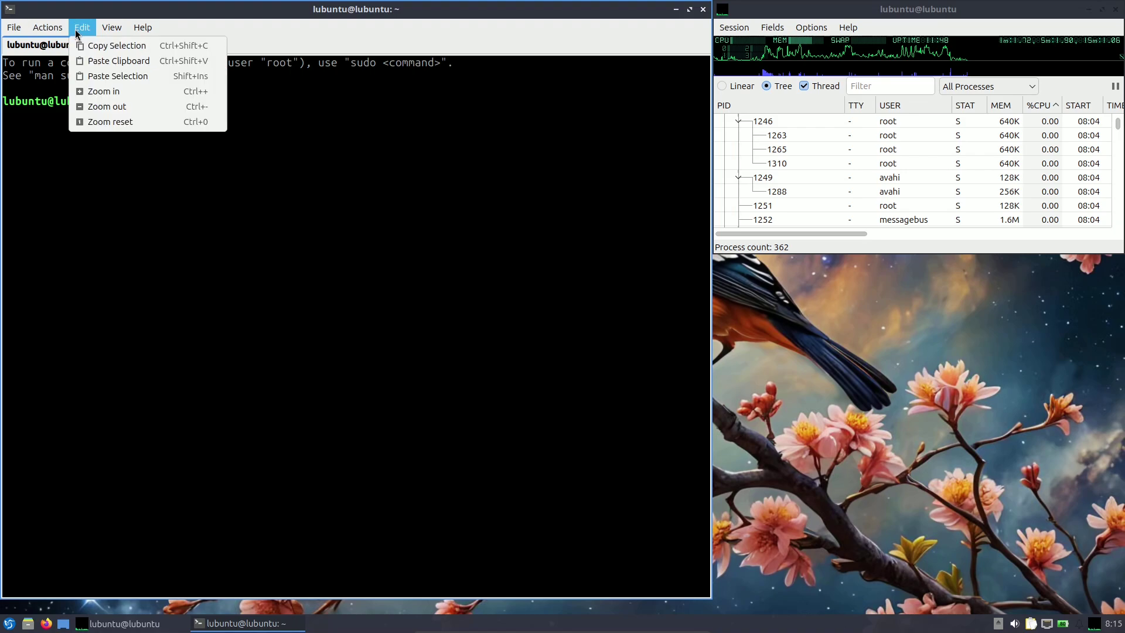
mouse_move(18, 32)
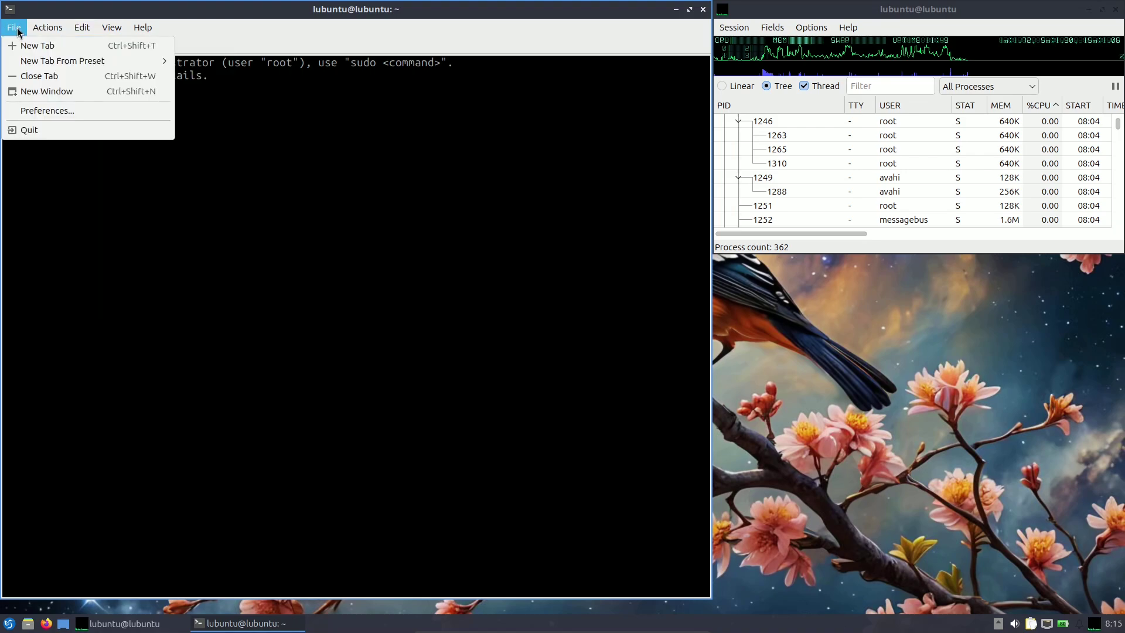
click(32, 110)
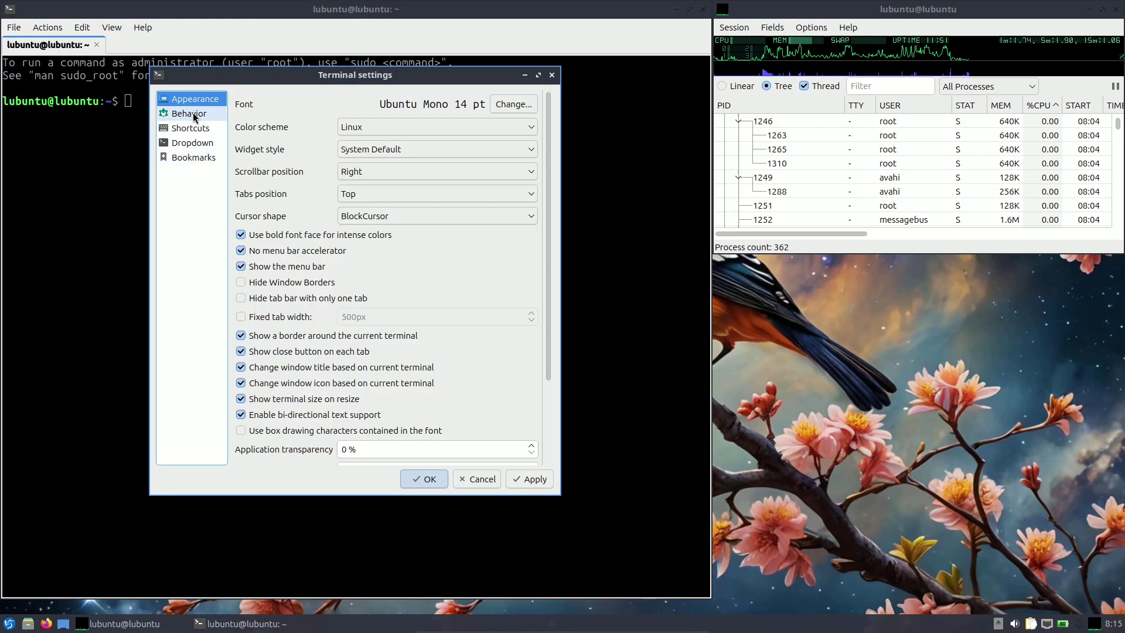
click(419, 130)
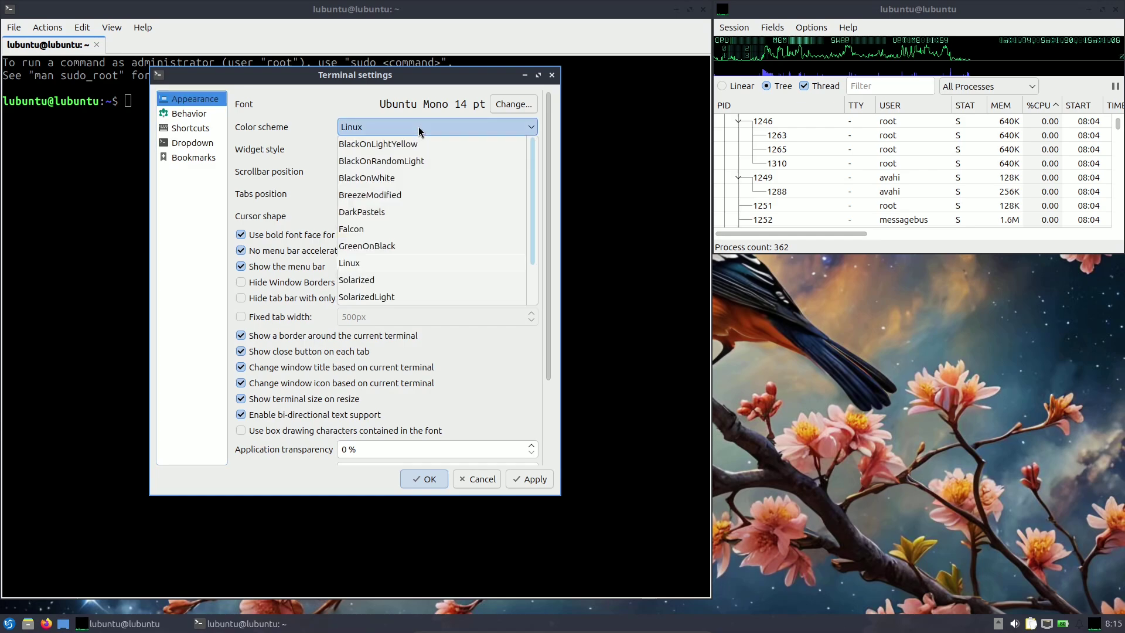
click(409, 179)
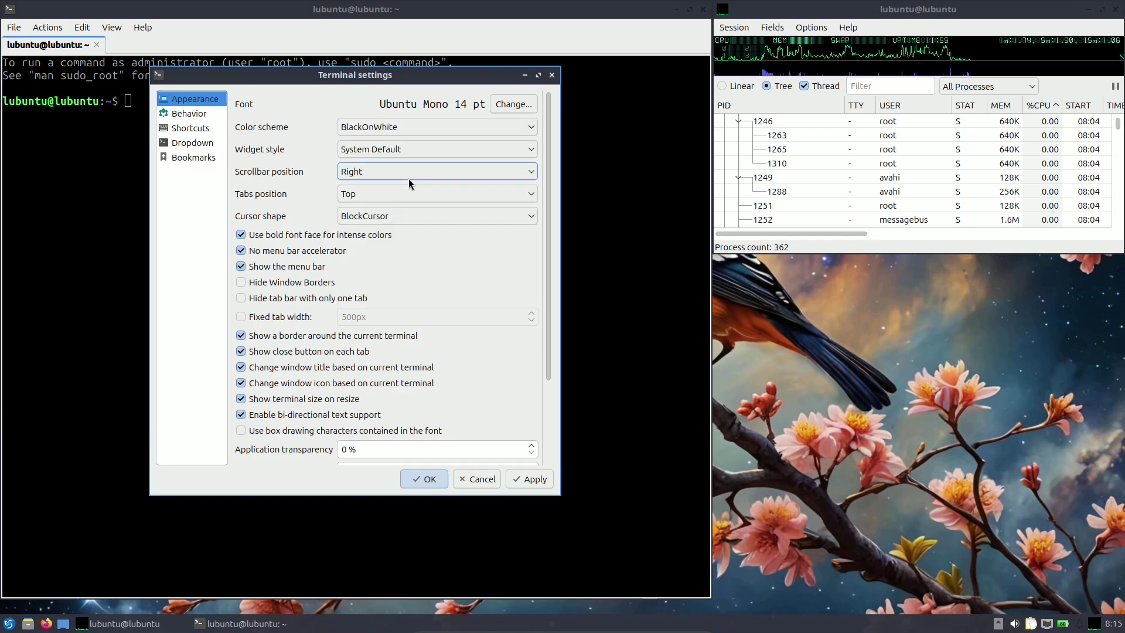
click(540, 479)
click(431, 479)
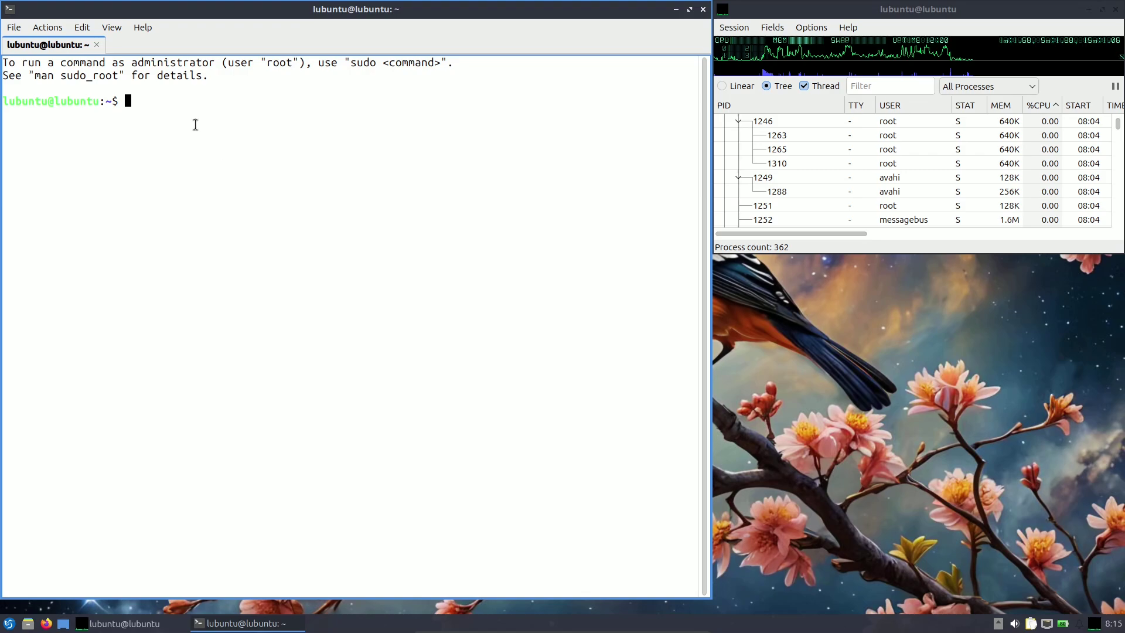
Run neofetch and highlight its OS, uptime, bash 5.2.32, 1920x1080 and LXQt 2.0.0 lines.
text(neofetch)
key(Return)
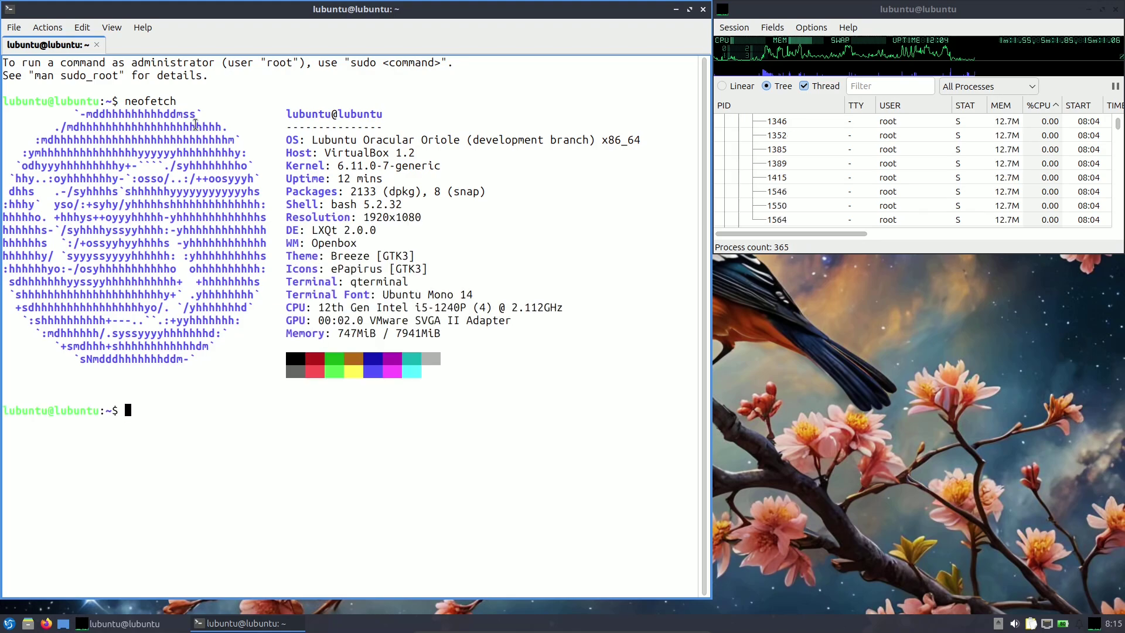
drag(310, 149, 387, 140)
click(342, 144)
drag(310, 141, 576, 139)
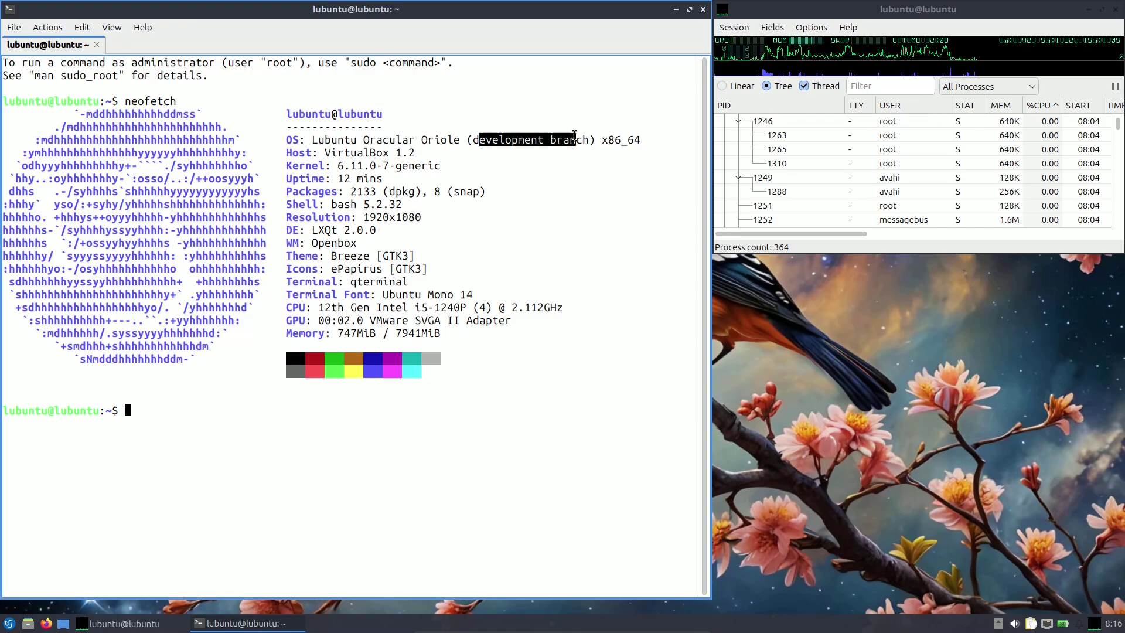
click(545, 164)
drag(293, 165, 446, 167)
drag(336, 178, 479, 191)
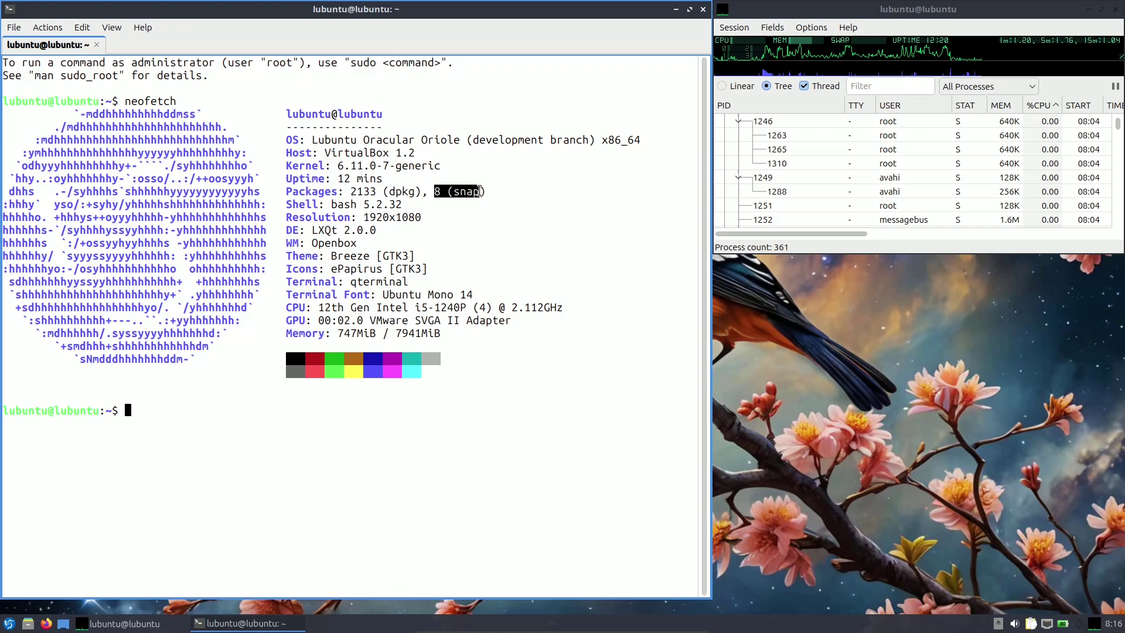
drag(315, 204, 416, 204)
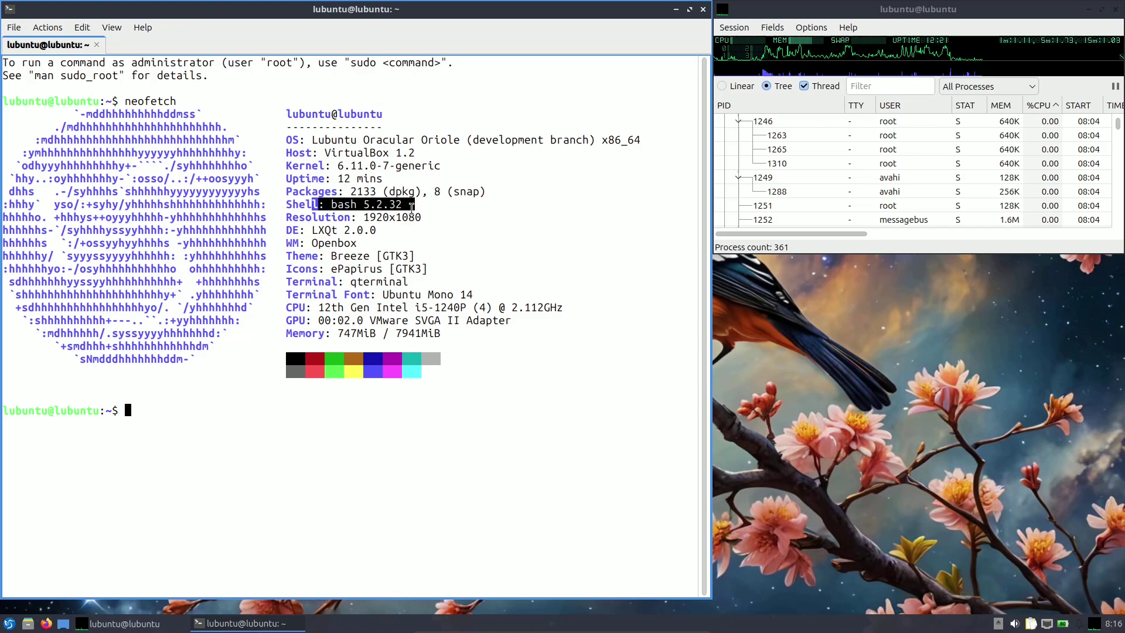
drag(351, 217, 436, 218)
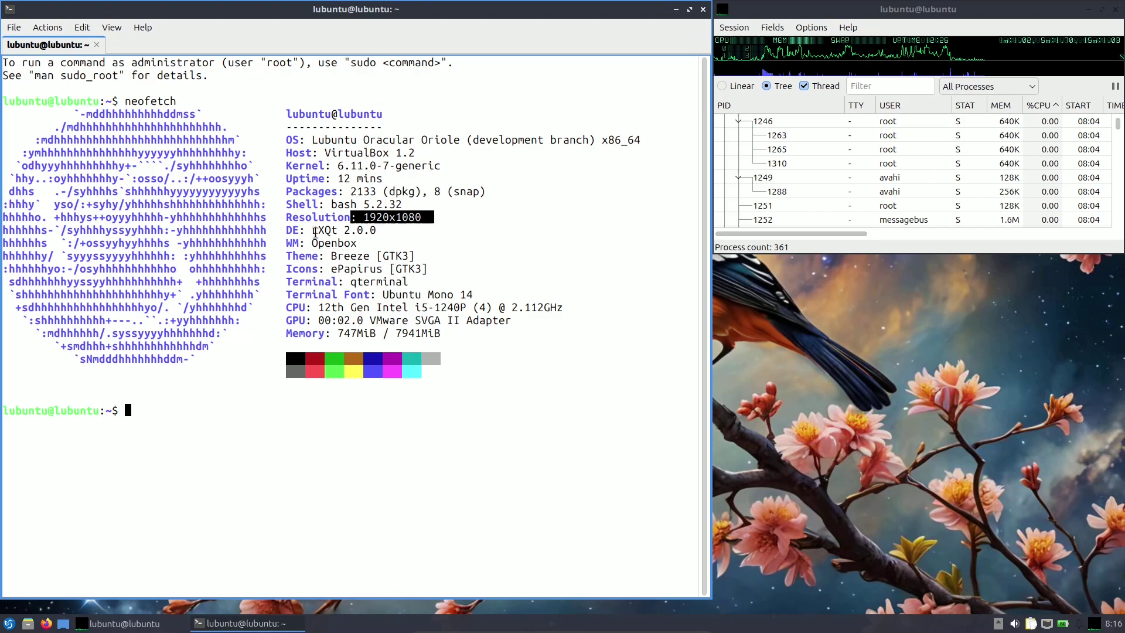
drag(305, 231, 380, 233)
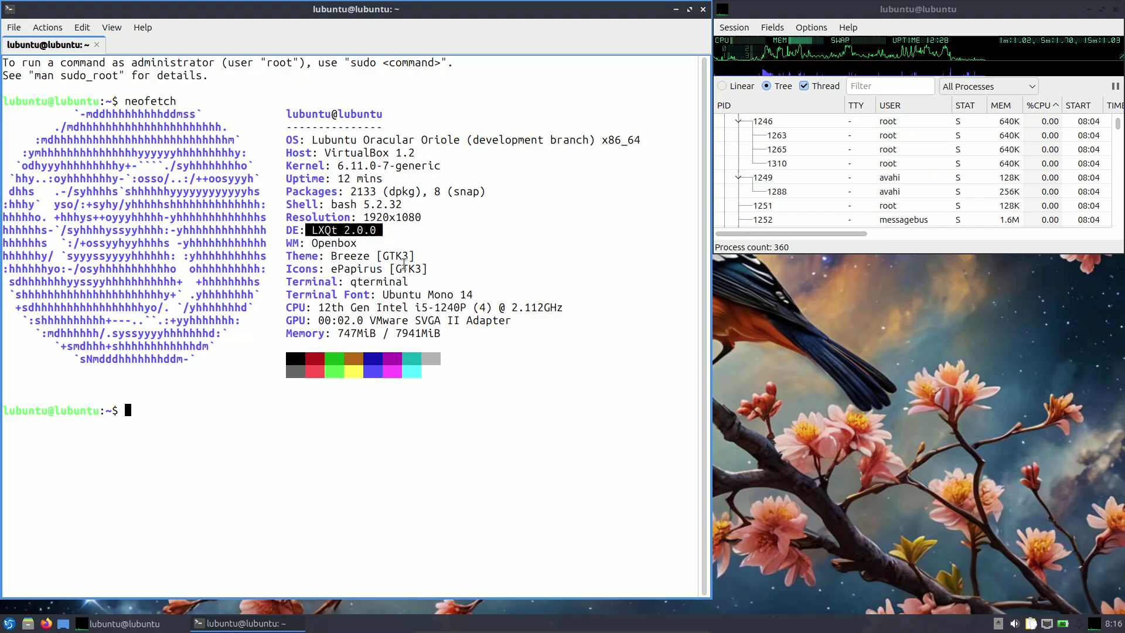
click(403, 236)
drag(302, 243, 461, 293)
Highlight the CPU and memory lines, erase the stray pasted 'Breeze', and run inxi -sv8.
click(362, 274)
middle_click(385, 275)
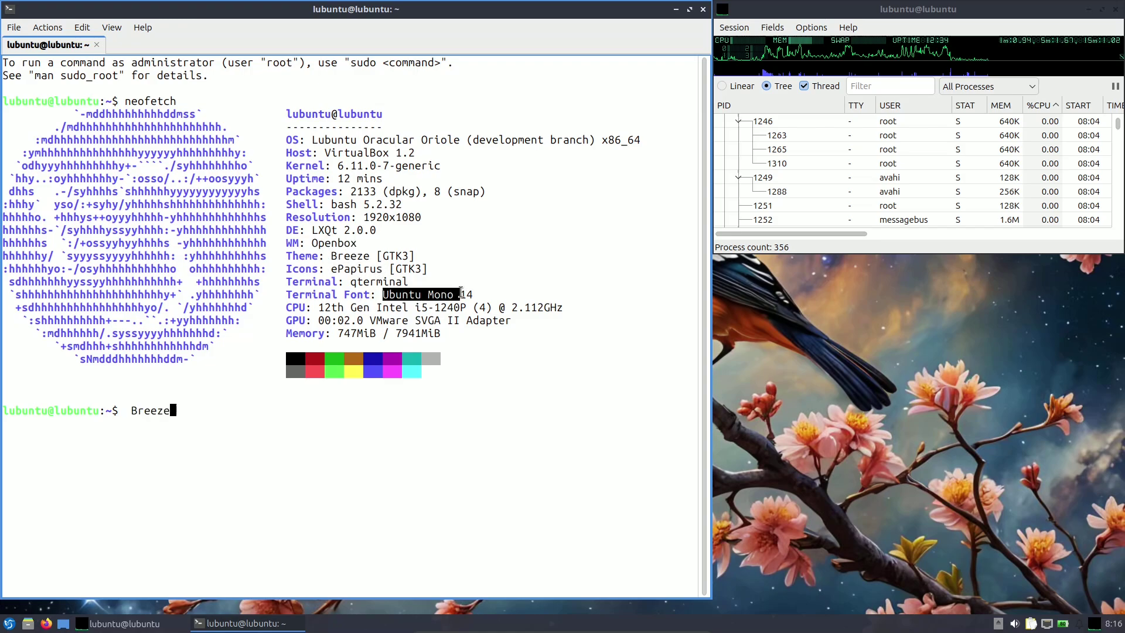
drag(312, 308, 462, 306)
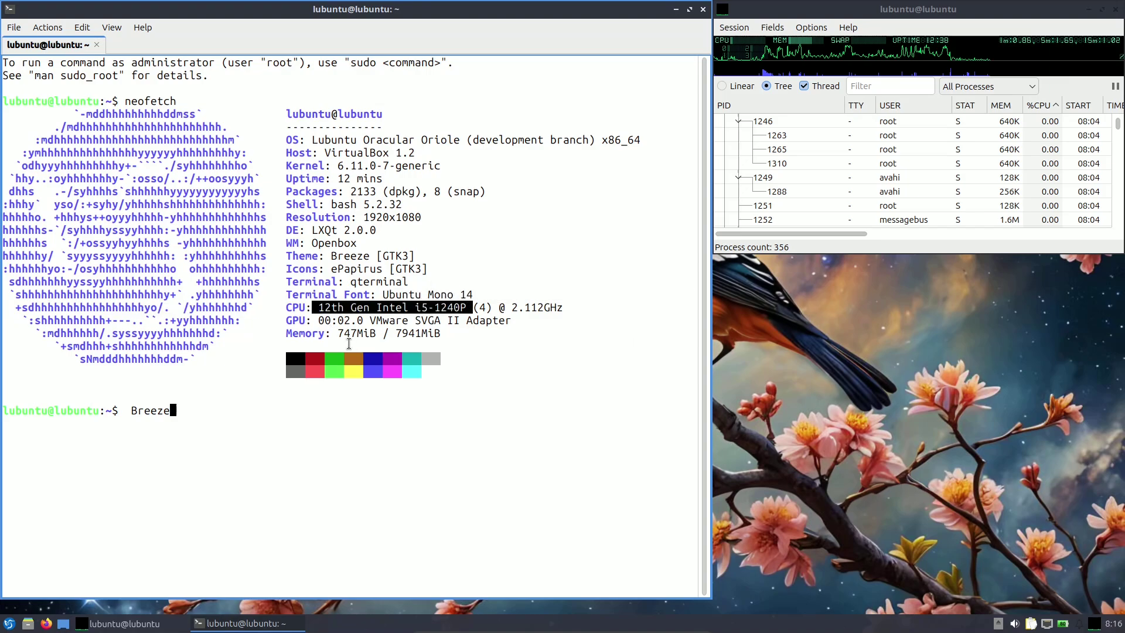
drag(338, 333, 430, 332)
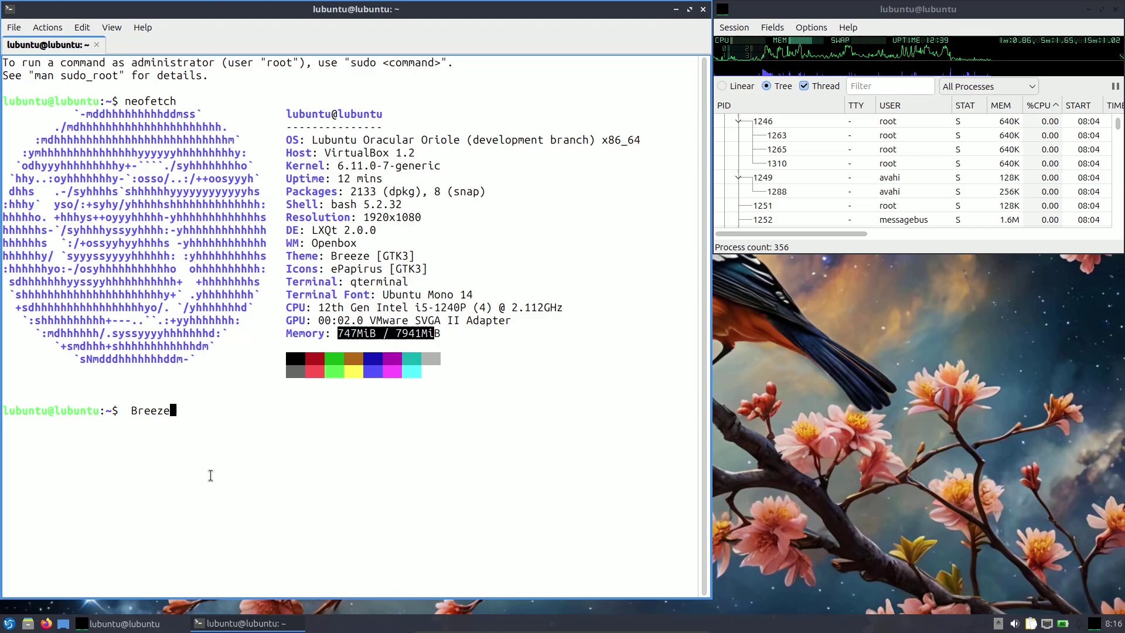
triple_click(153, 411)
click(130, 410)
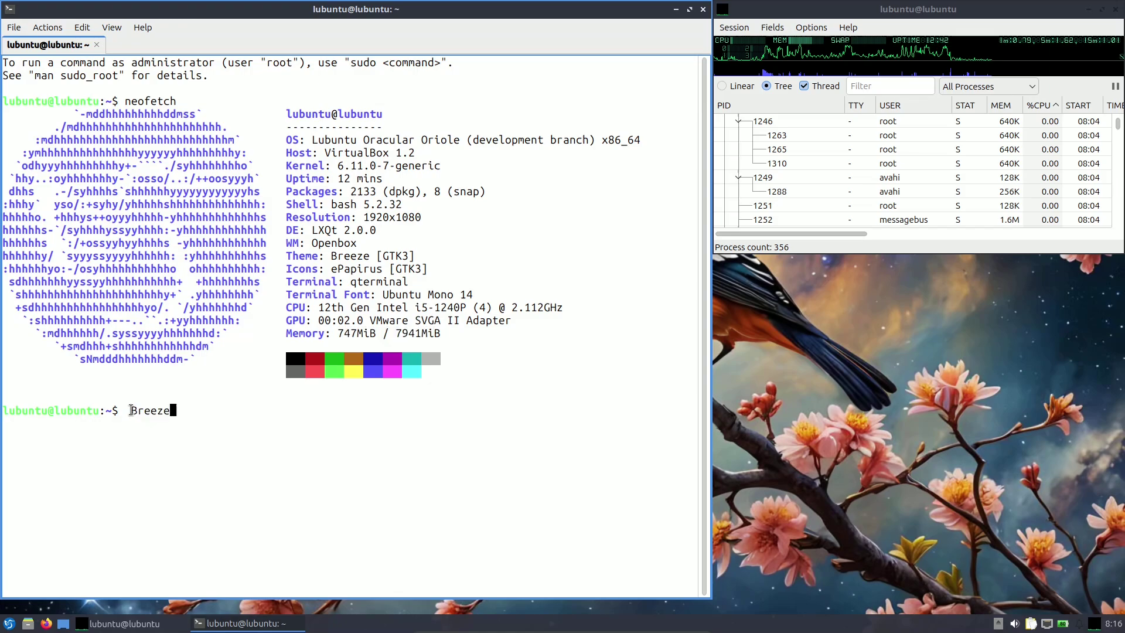
drag(131, 410, 182, 411)
key(BackSpace)
key(BackSpace)
key(BackSpace)
key(BackSpace)
key(BackSpace)
key(BackSpace)
key(BackSpace)
text(inxi -sv8)
key(Return)
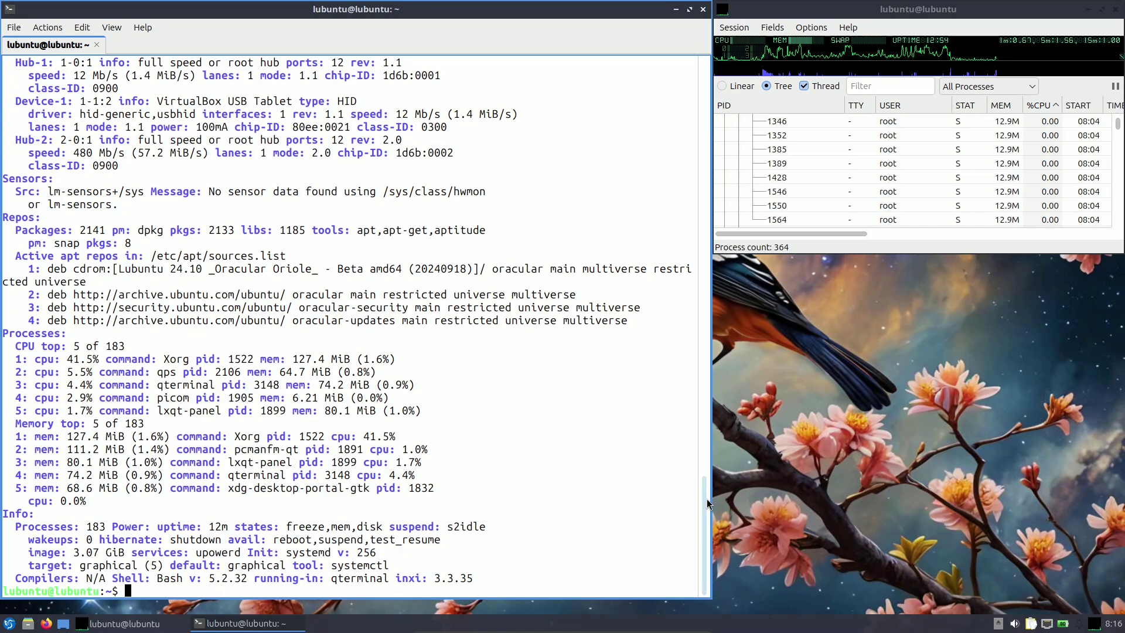
drag(706, 498, 697, 124)
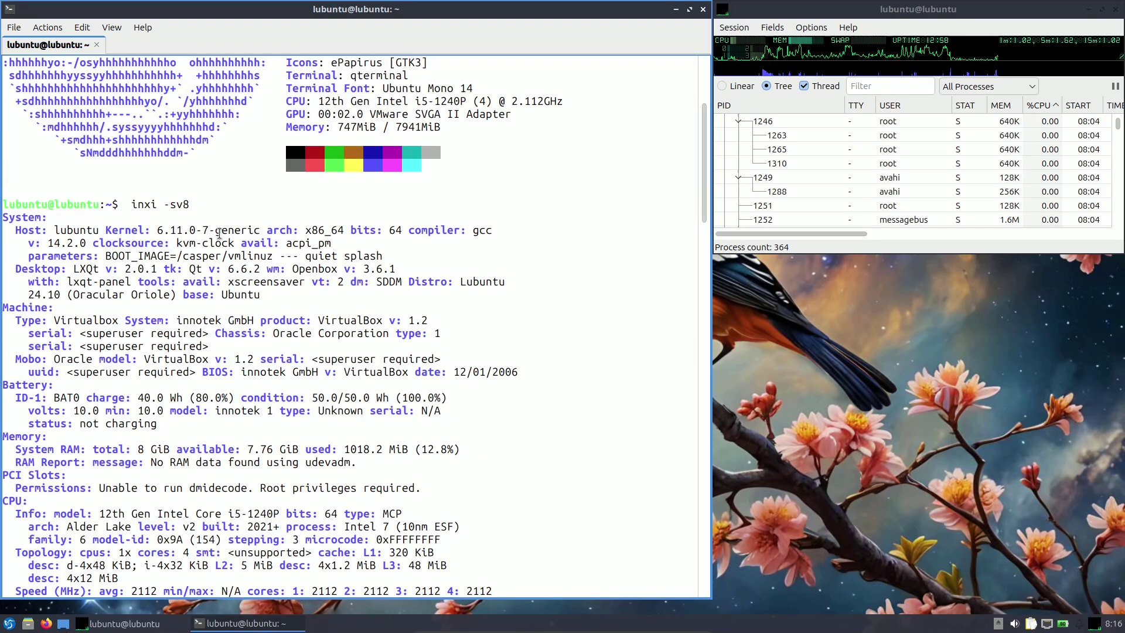
drag(54, 229, 91, 240)
click(400, 232)
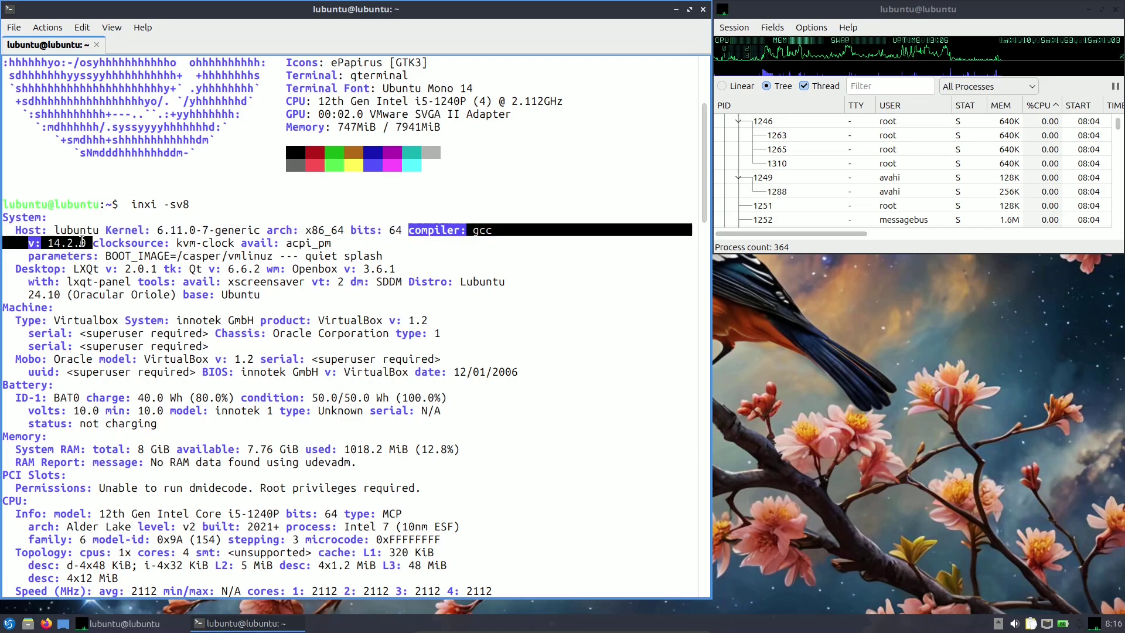
click(82, 242)
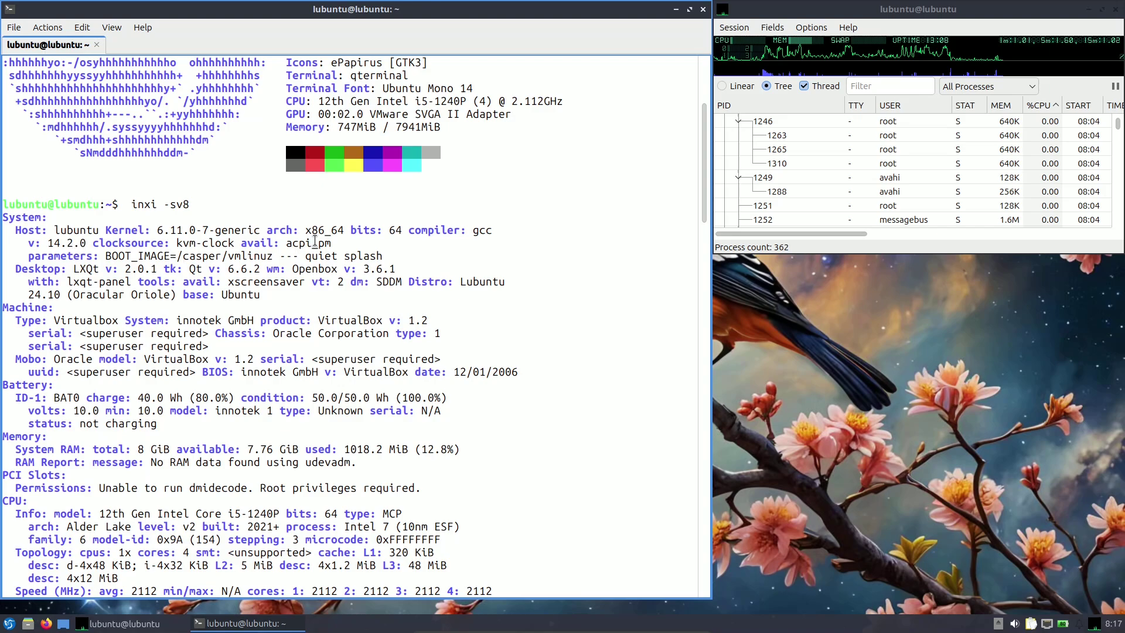
drag(73, 270, 157, 273)
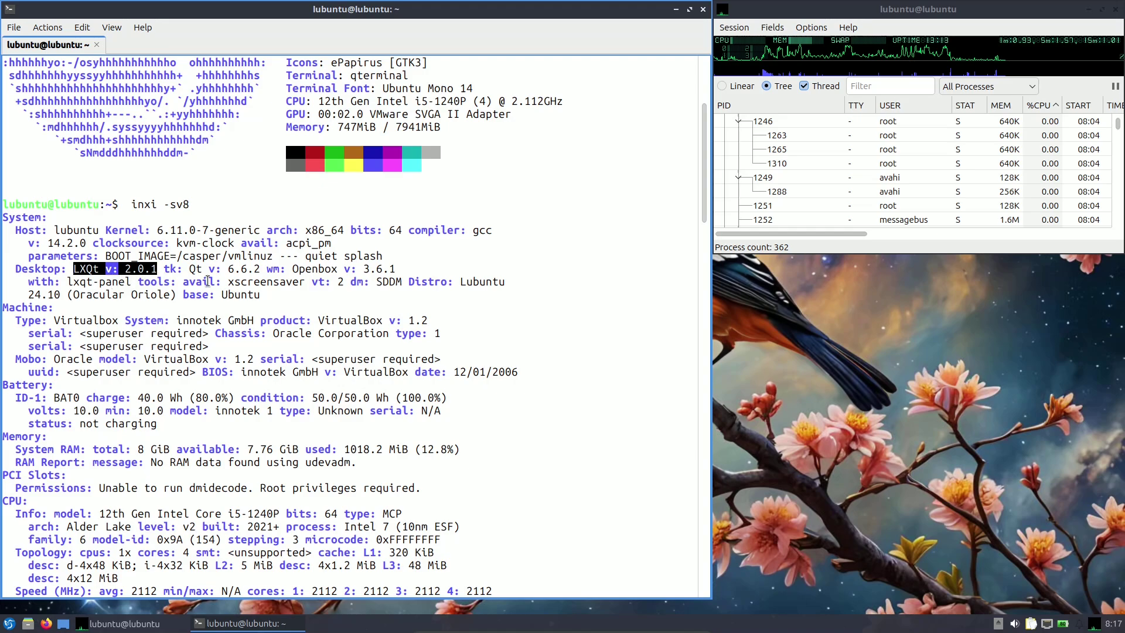
drag(184, 269, 414, 268)
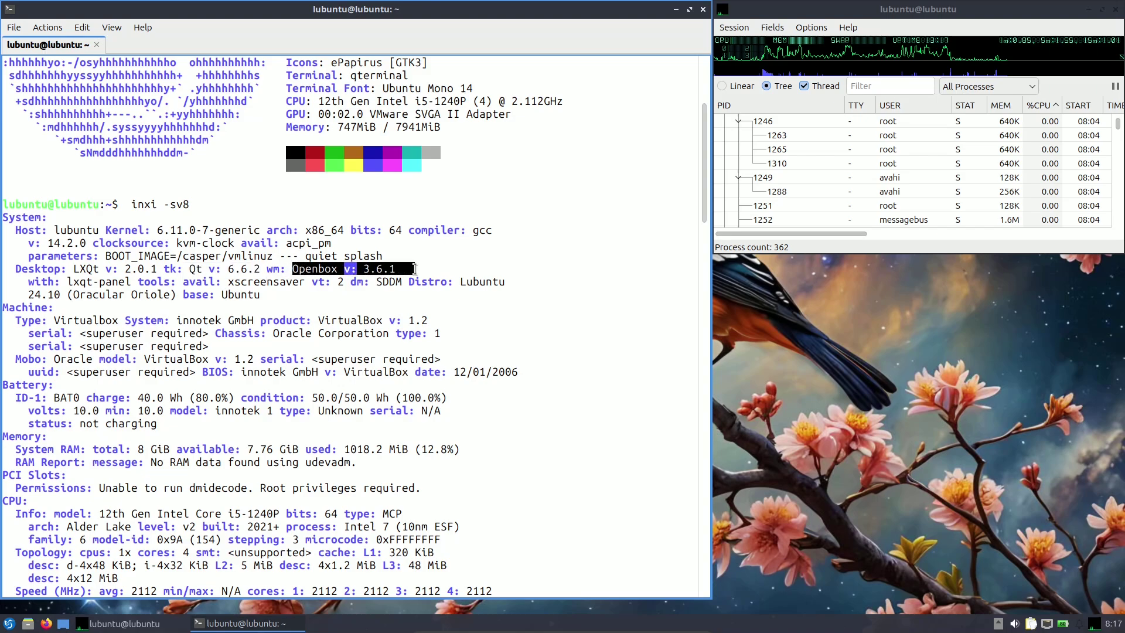
click(408, 313)
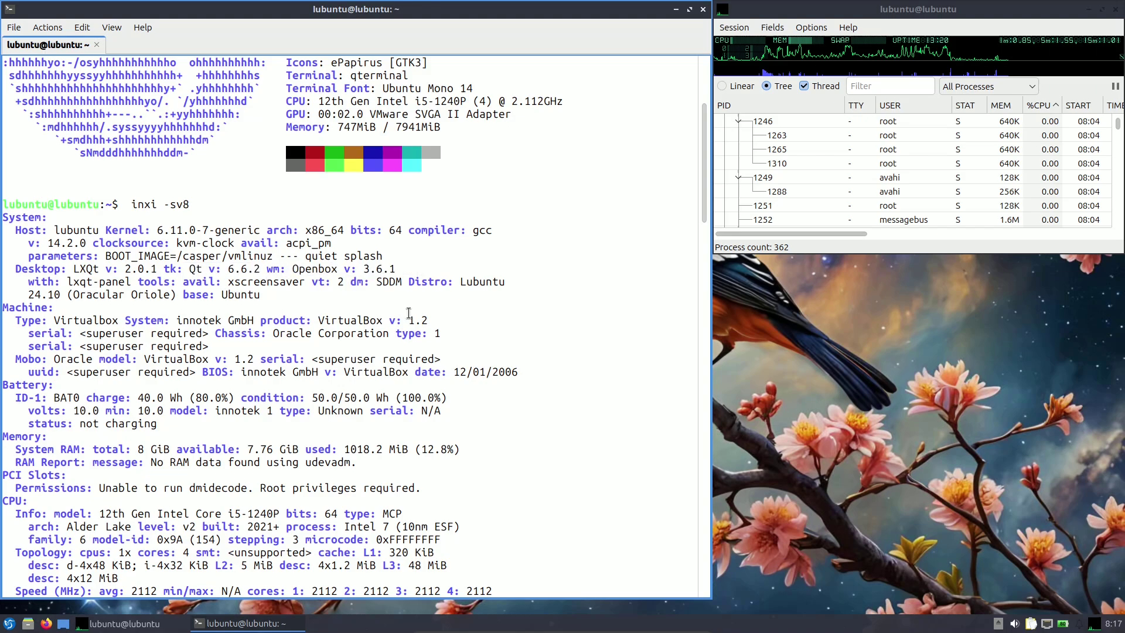
drag(66, 280, 112, 283)
drag(409, 281, 416, 296)
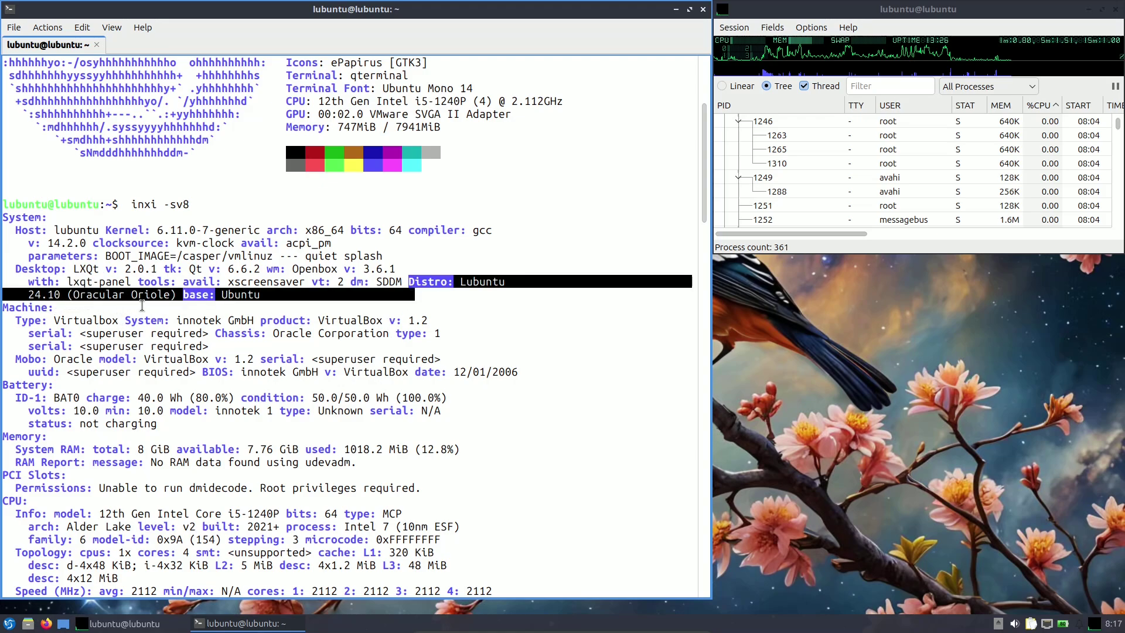
drag(183, 299, 266, 305)
click(53, 321)
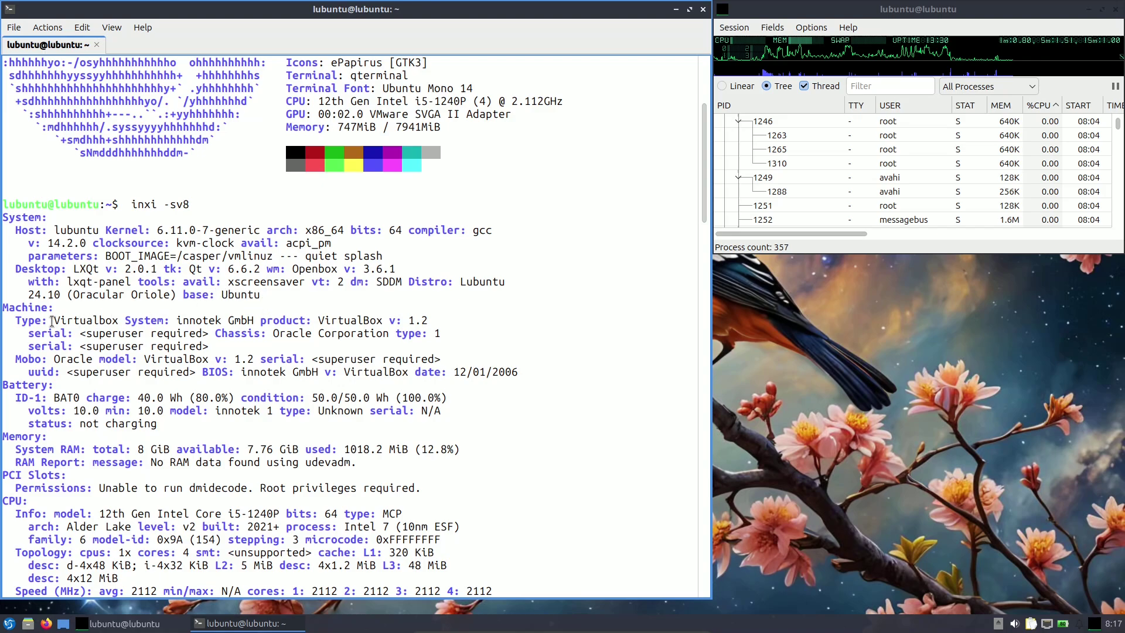
drag(7, 306, 532, 371)
drag(703, 209, 702, 265)
drag(97, 192, 192, 214)
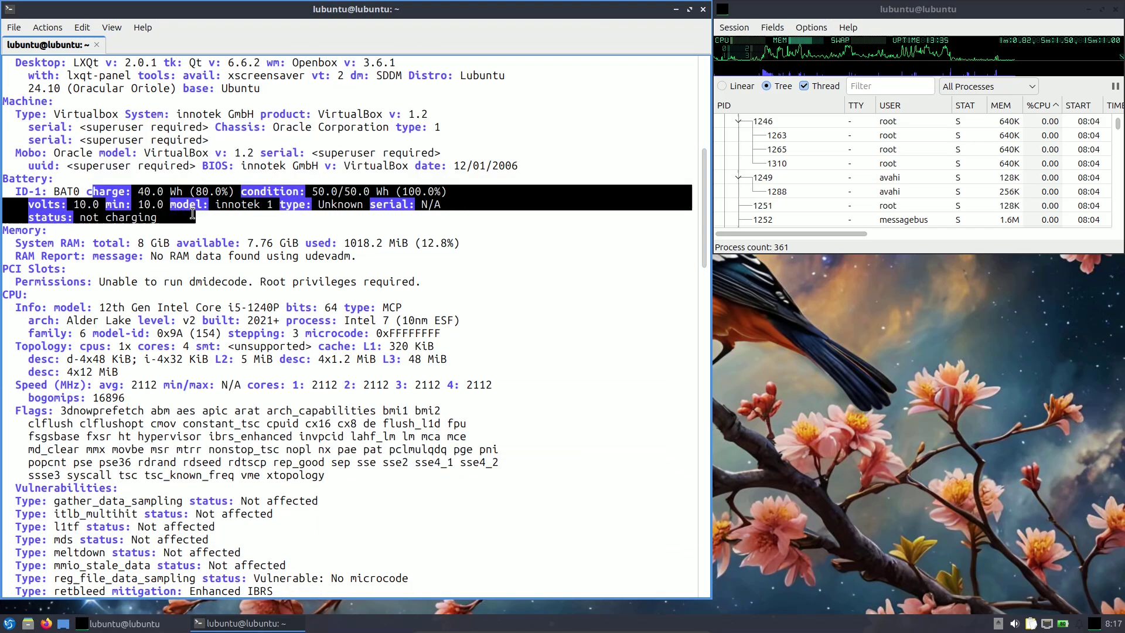
drag(97, 246, 396, 243)
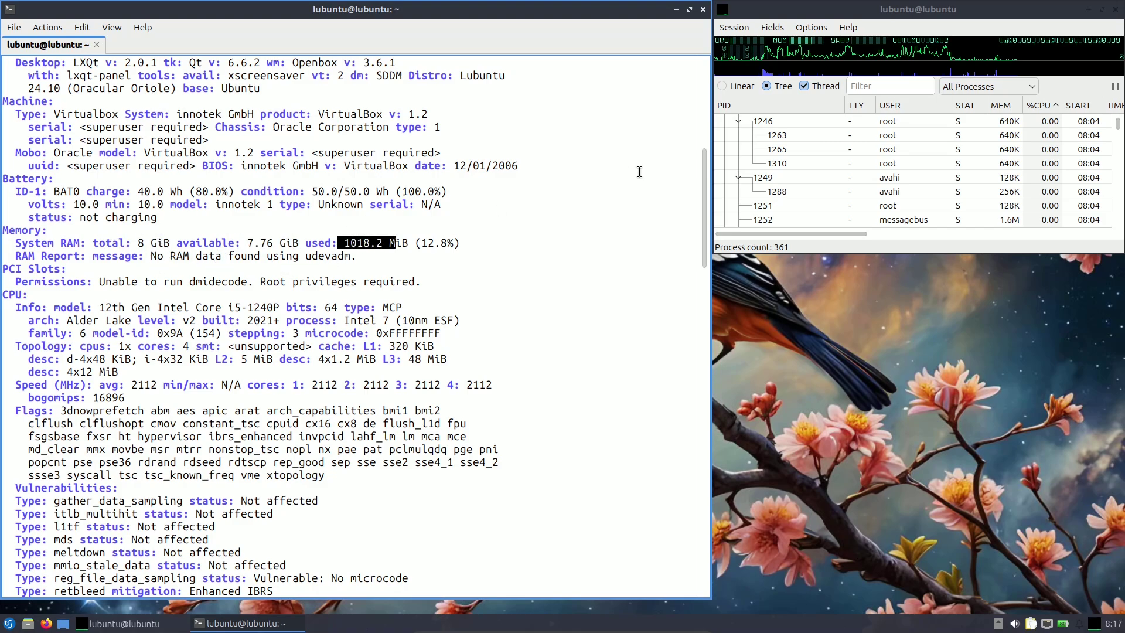
scroll(704, 227, down, 5)
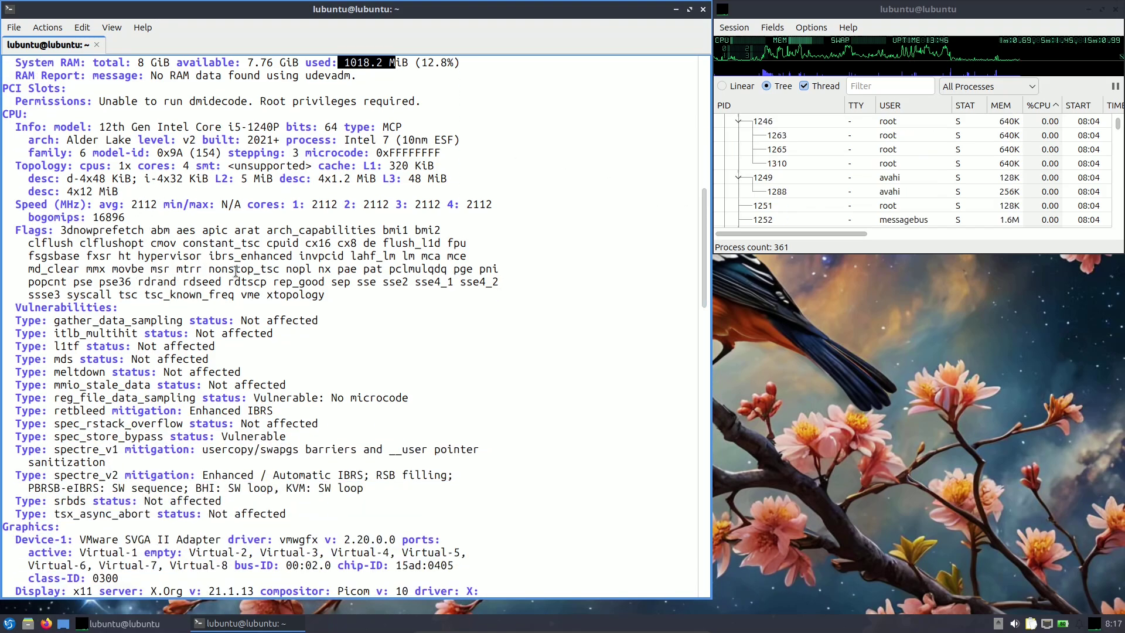
scroll(704, 303, down, 5)
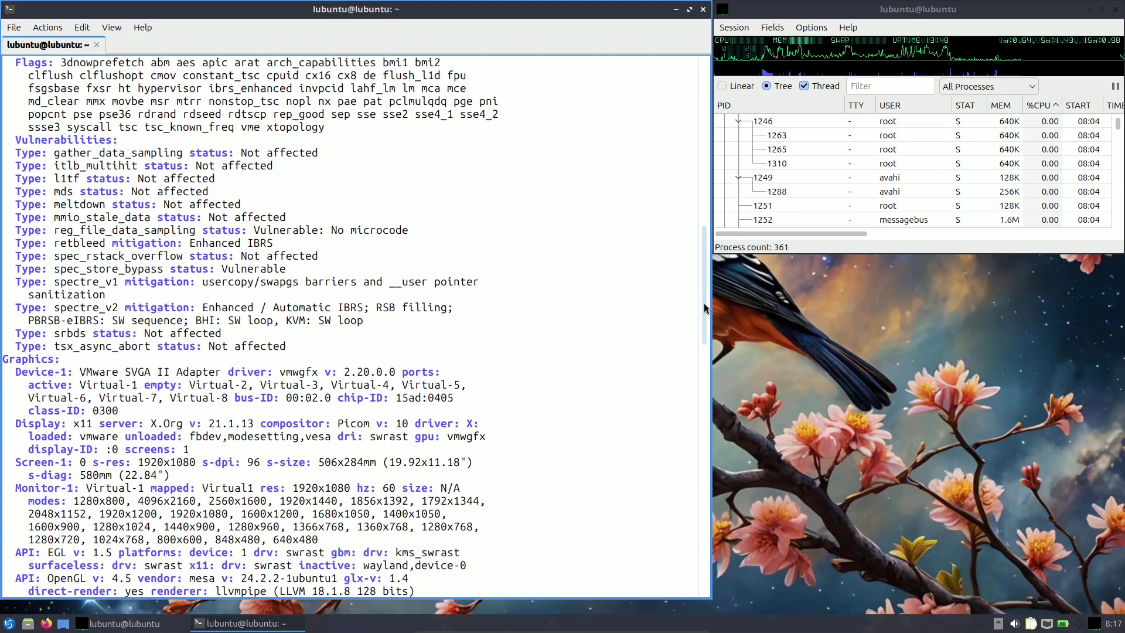
scroll(704, 303, down, 4)
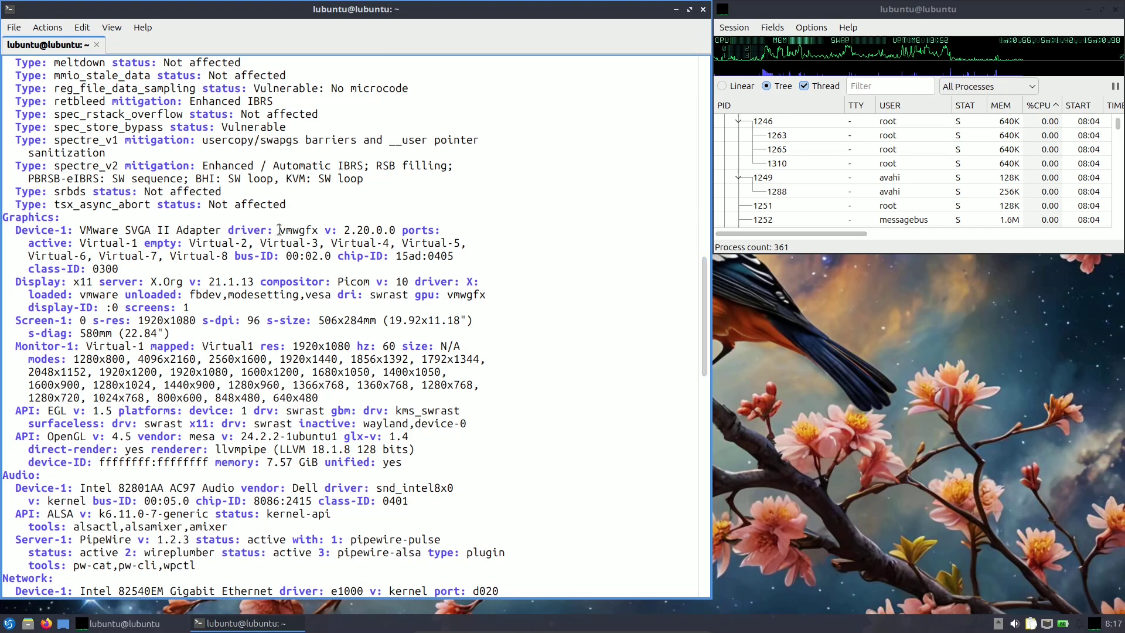
drag(7, 214, 48, 217)
drag(277, 234, 397, 234)
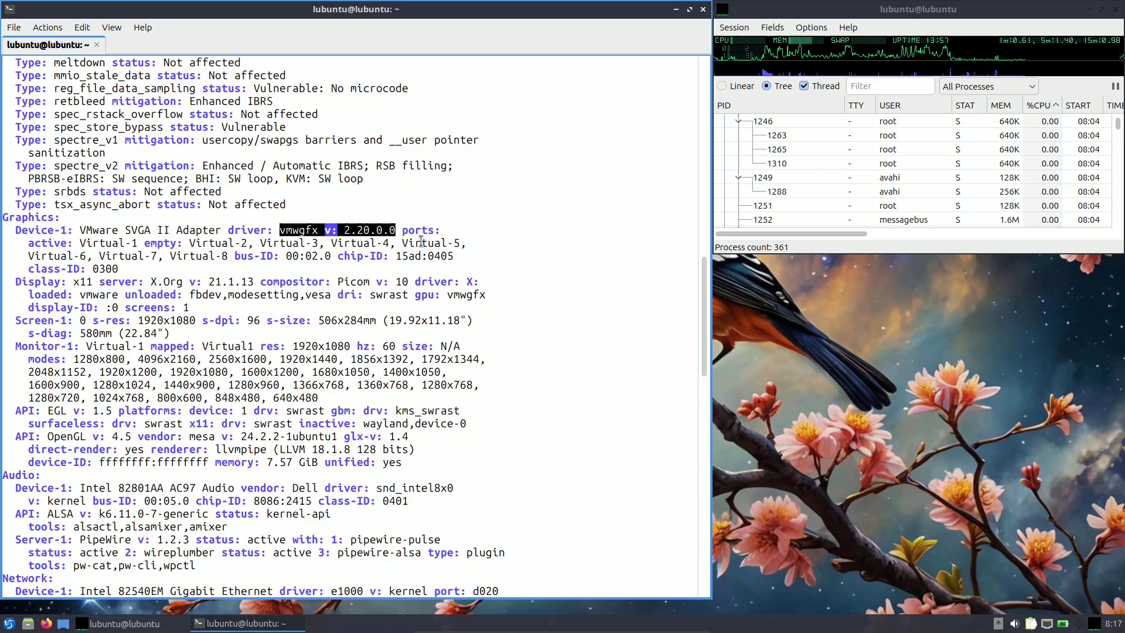
click(428, 218)
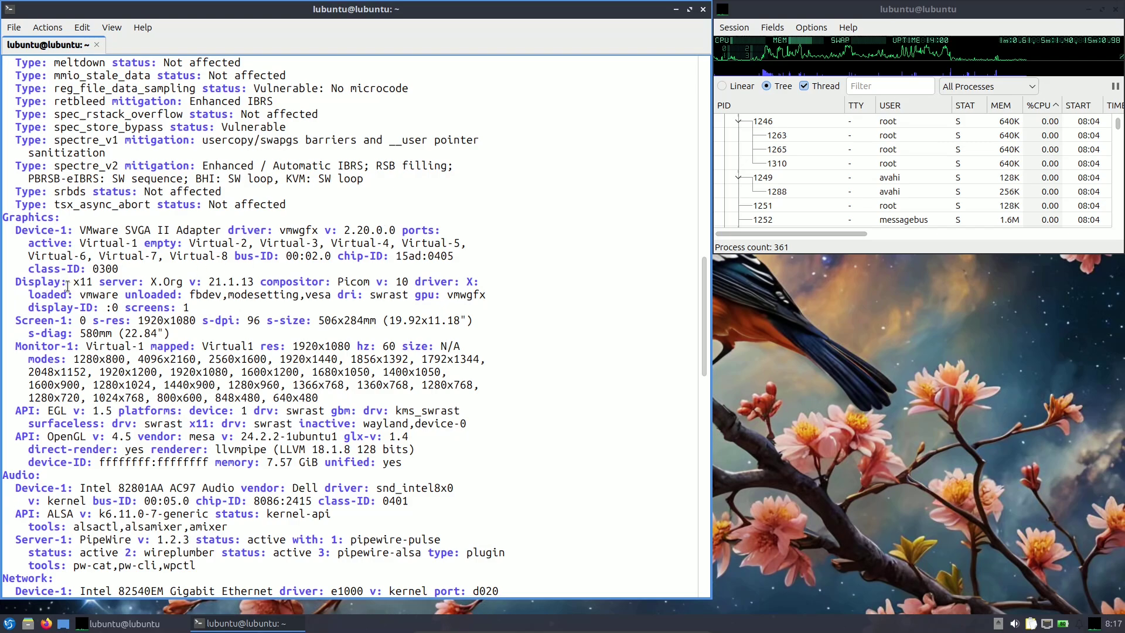
drag(66, 283, 415, 284)
click(475, 300)
scroll(100, 350, down, 1)
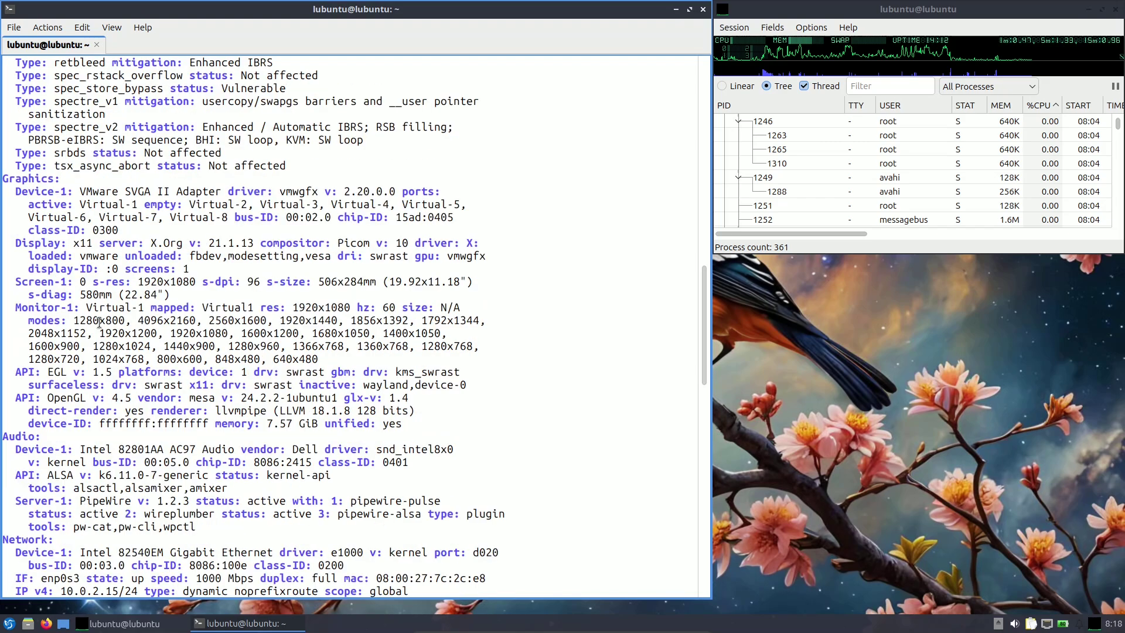
drag(83, 311, 318, 359)
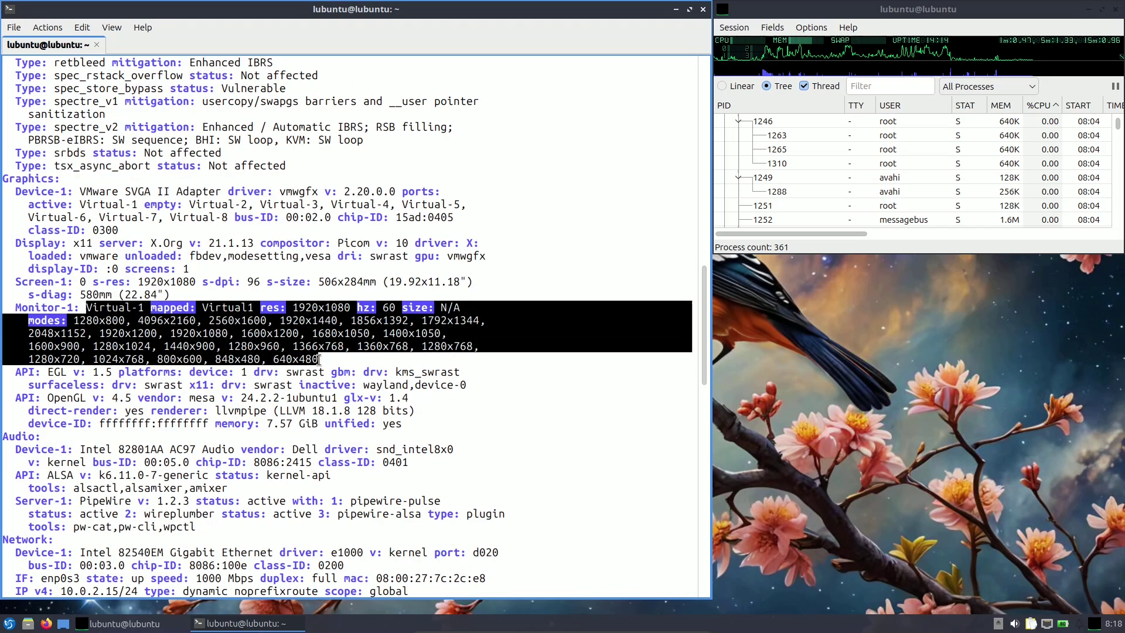
scroll(647, 320, down, 3)
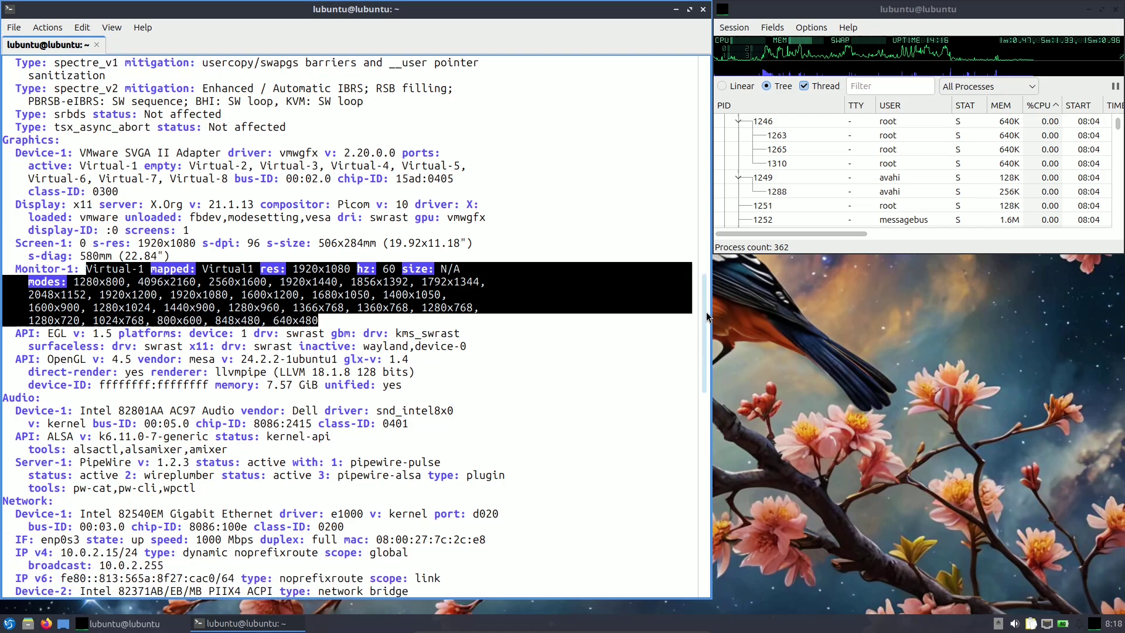
click(204, 262)
drag(46, 257, 119, 258)
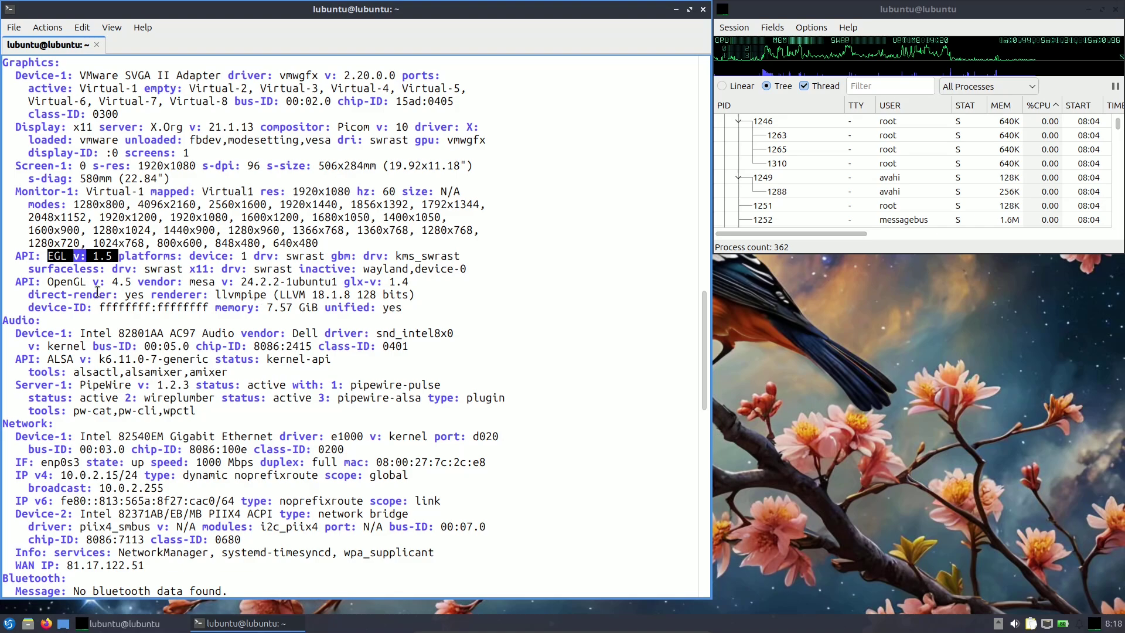
drag(47, 281, 286, 285)
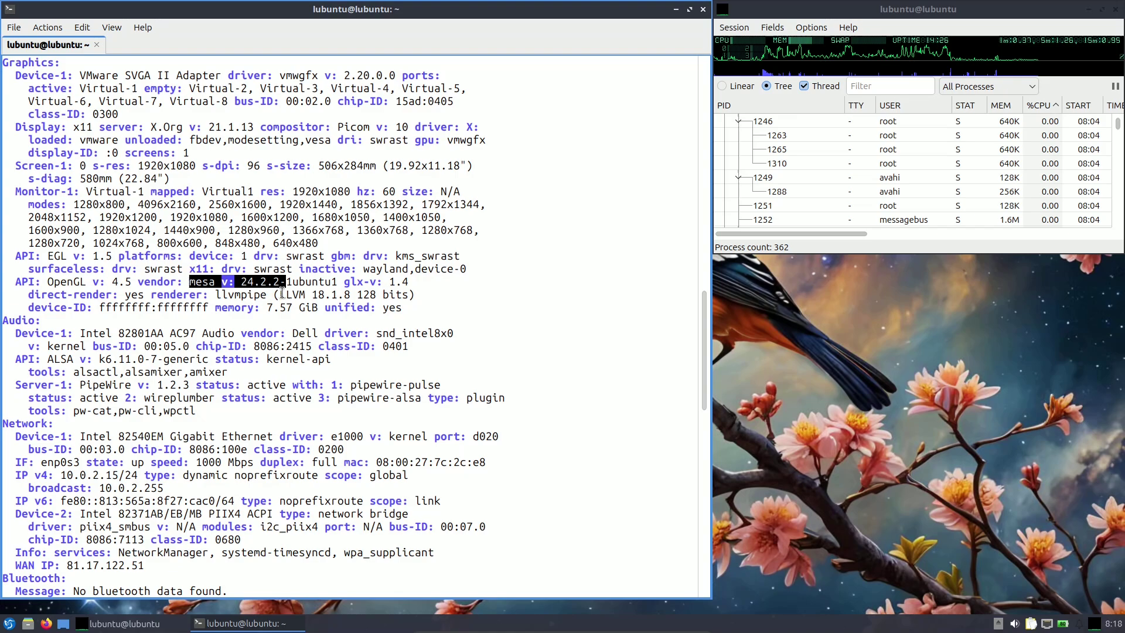
click(298, 280)
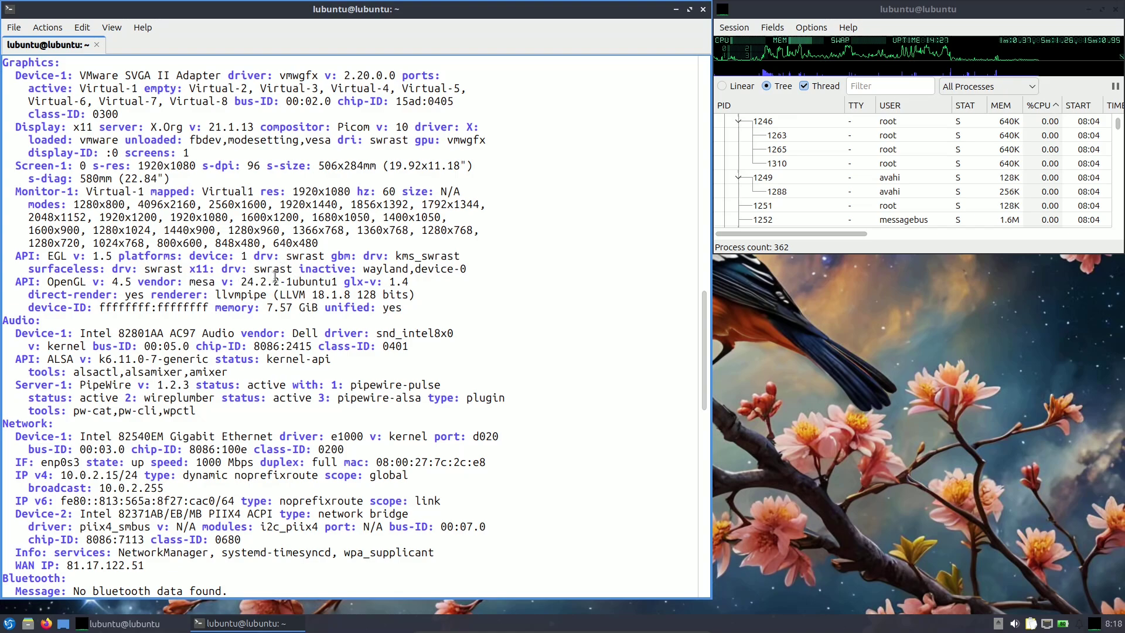
drag(202, 291, 316, 295)
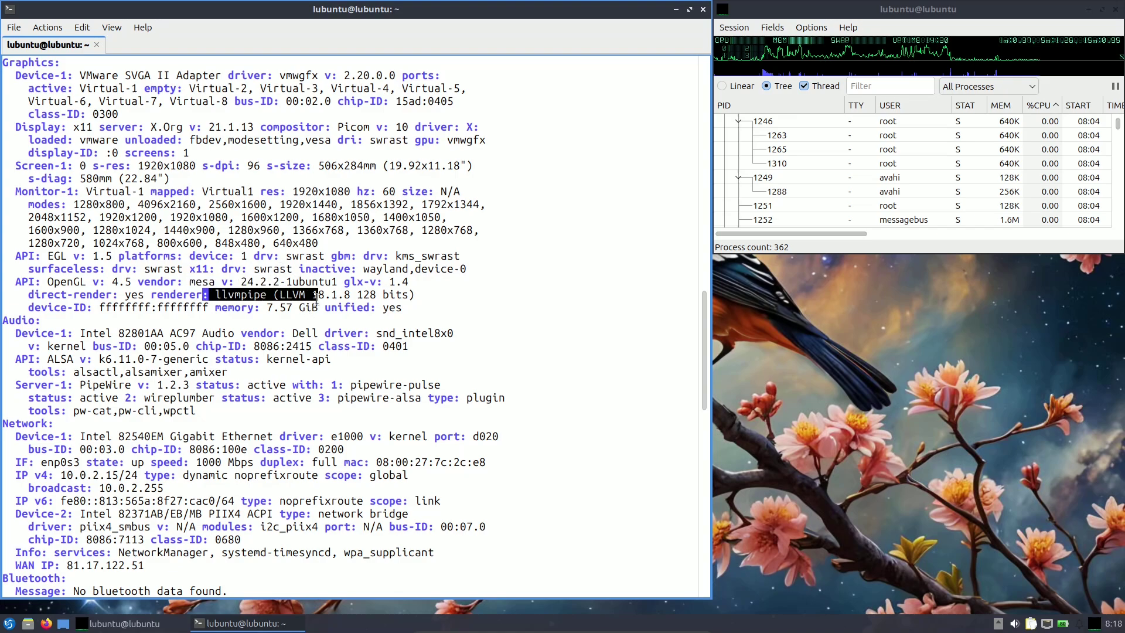
click(304, 325)
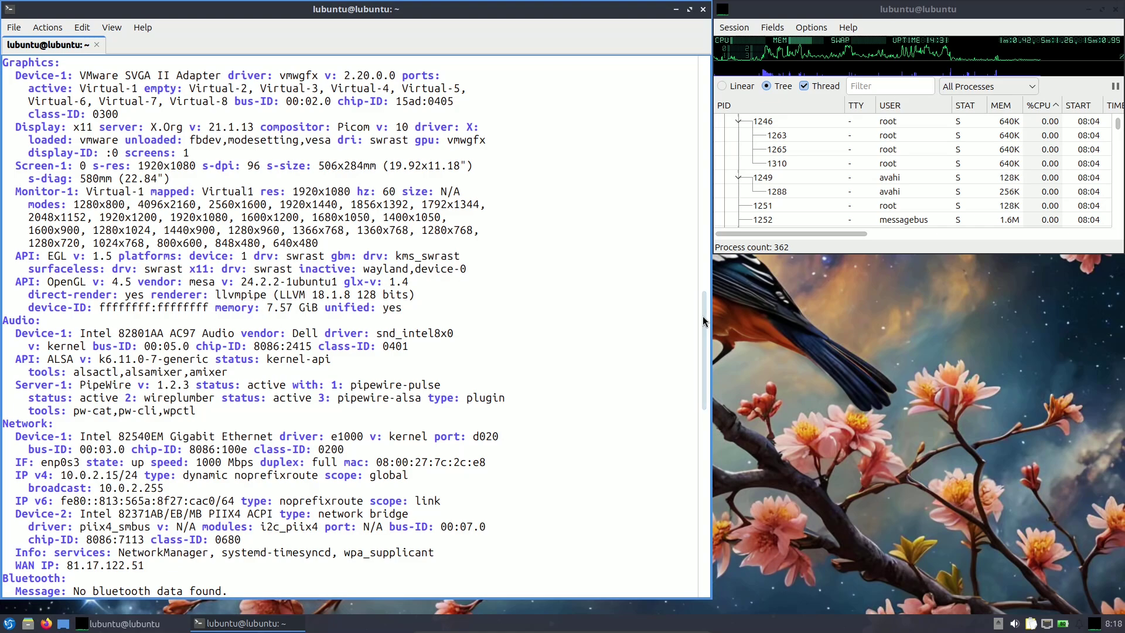
drag(702, 316, 705, 355)
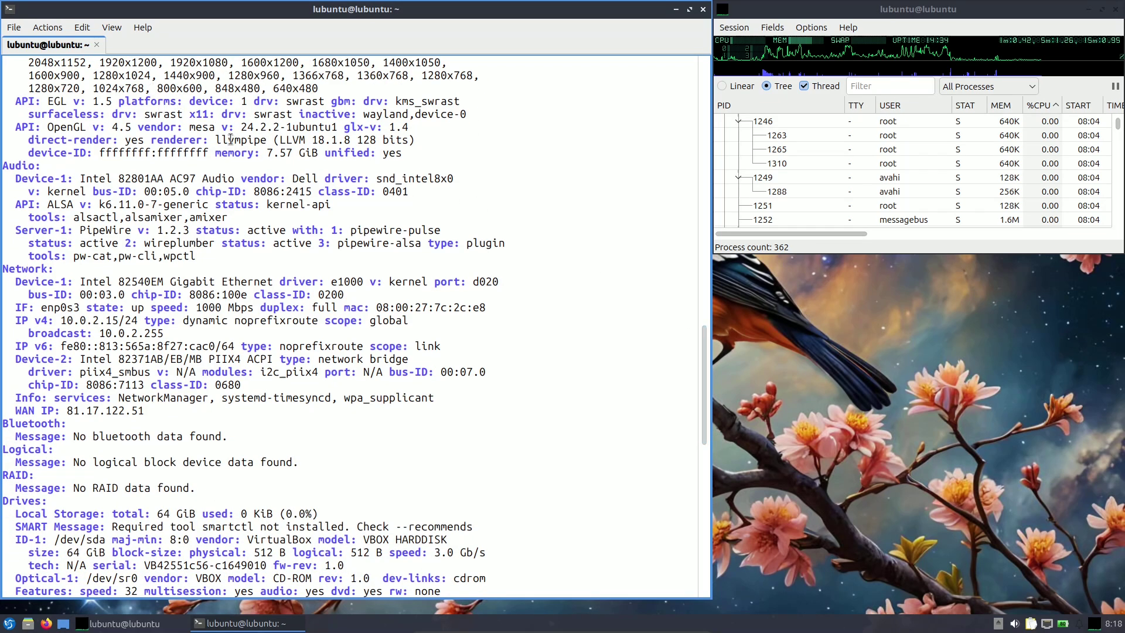
drag(48, 204, 209, 202)
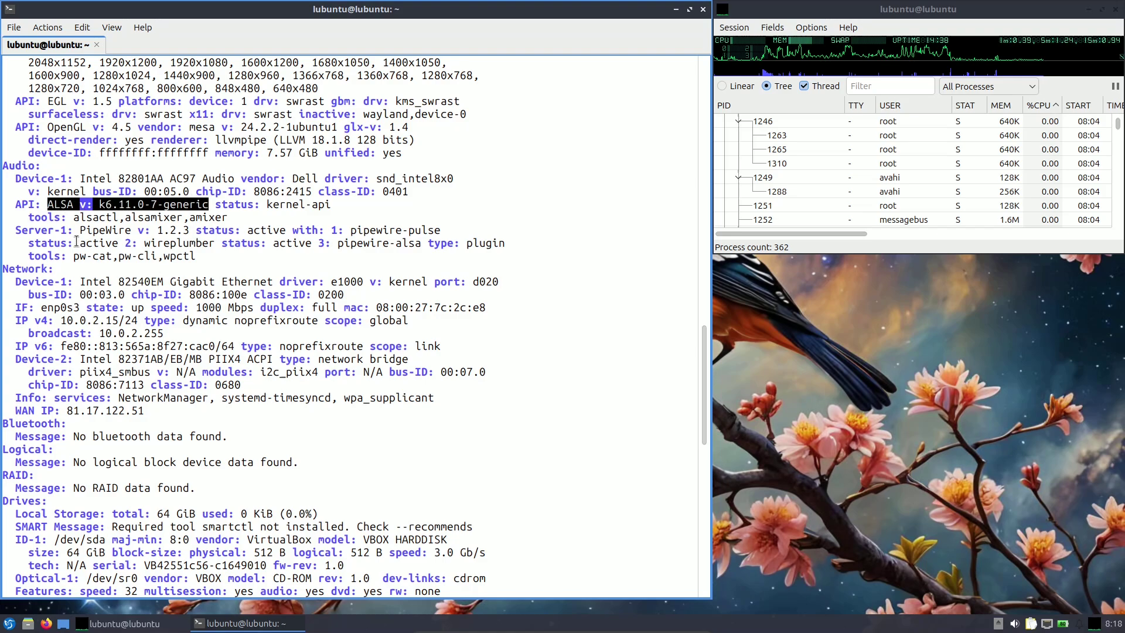
drag(79, 230, 195, 230)
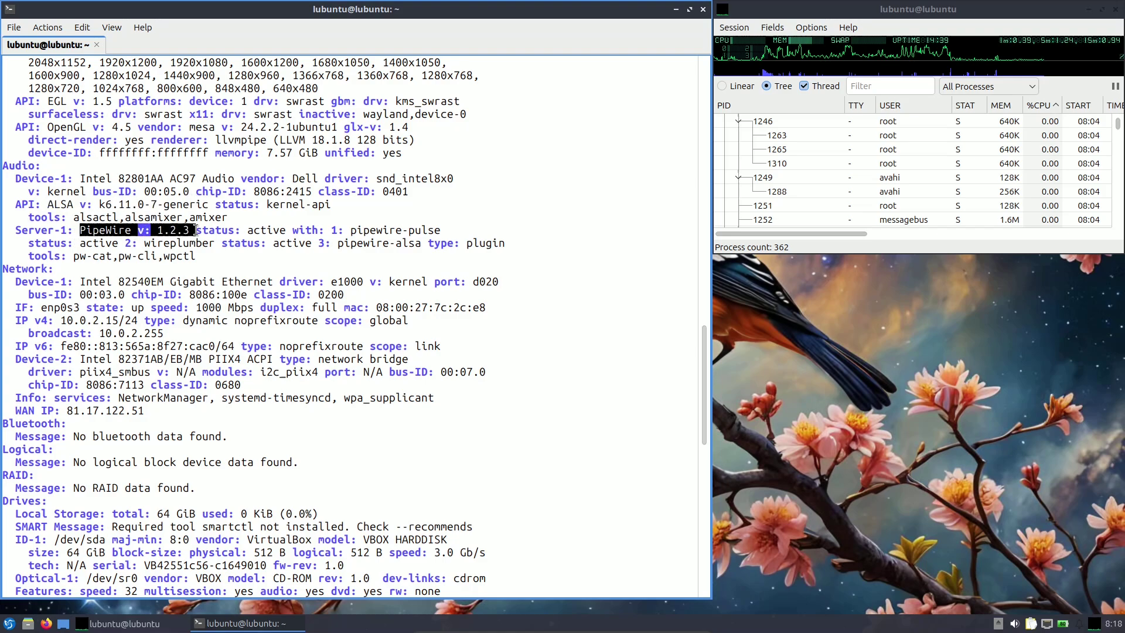
click(173, 270)
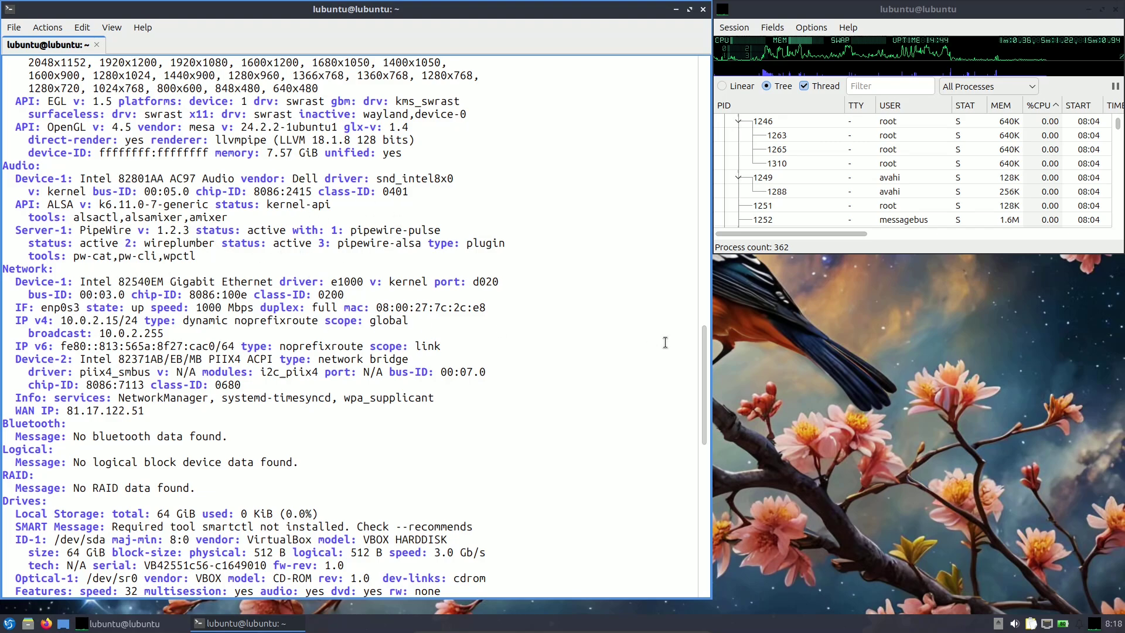
drag(704, 350, 703, 410)
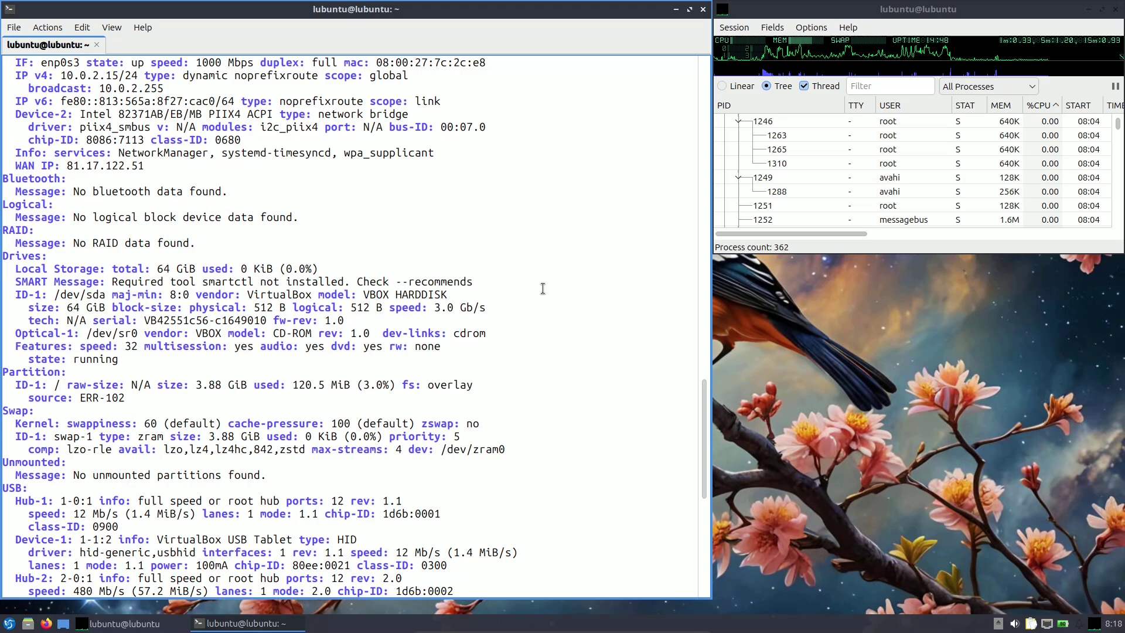
drag(705, 394, 705, 504)
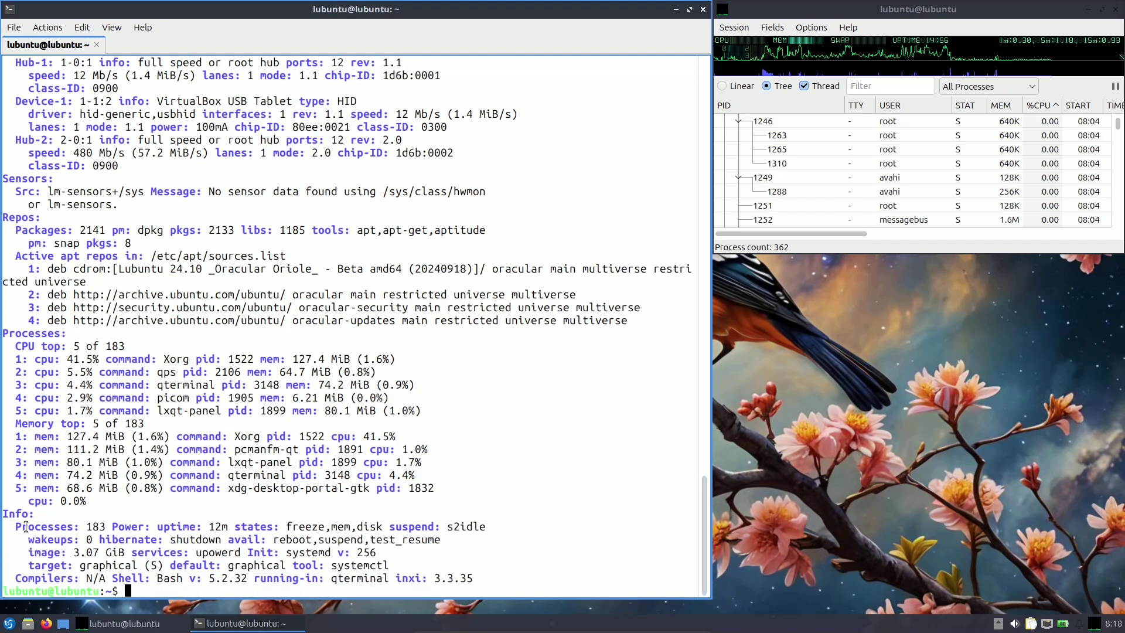
drag(20, 528, 228, 527)
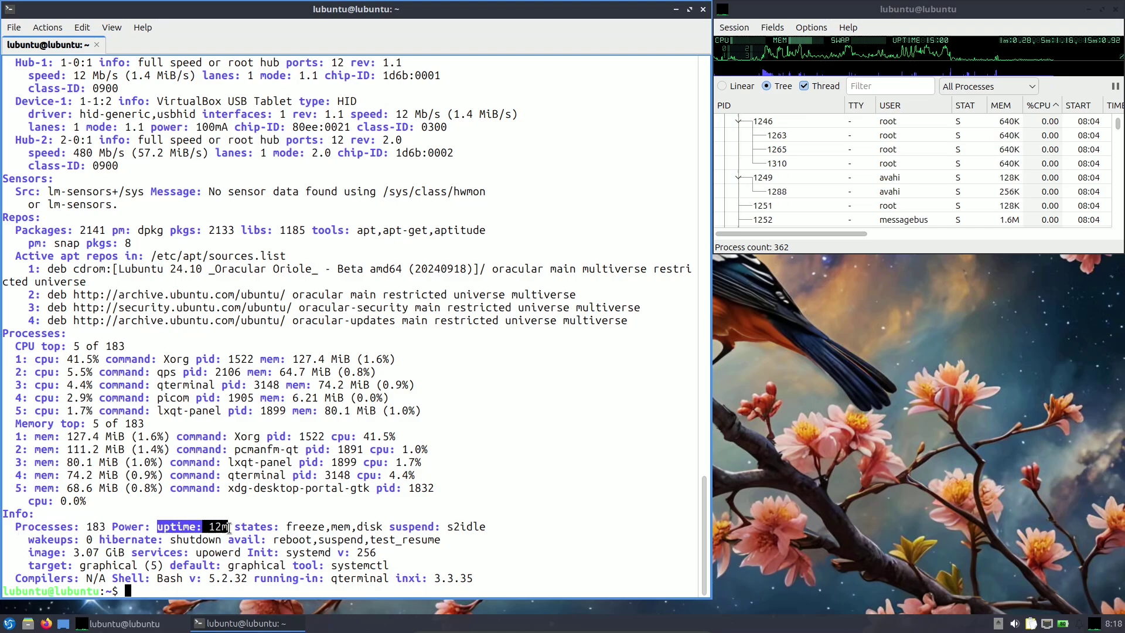
click(382, 506)
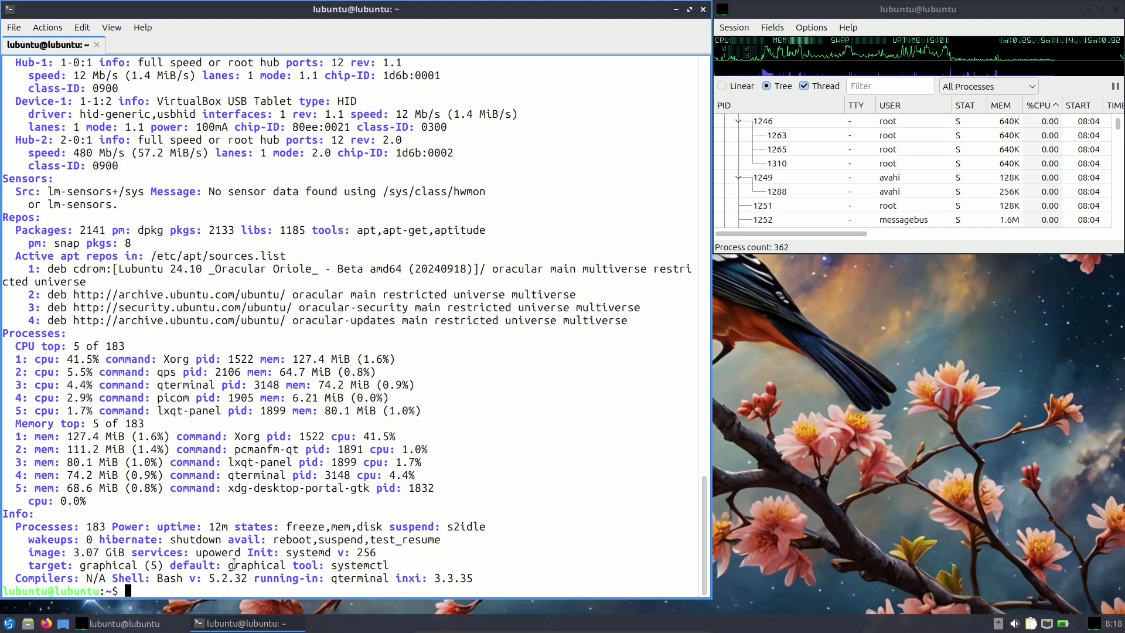
drag(241, 552, 380, 551)
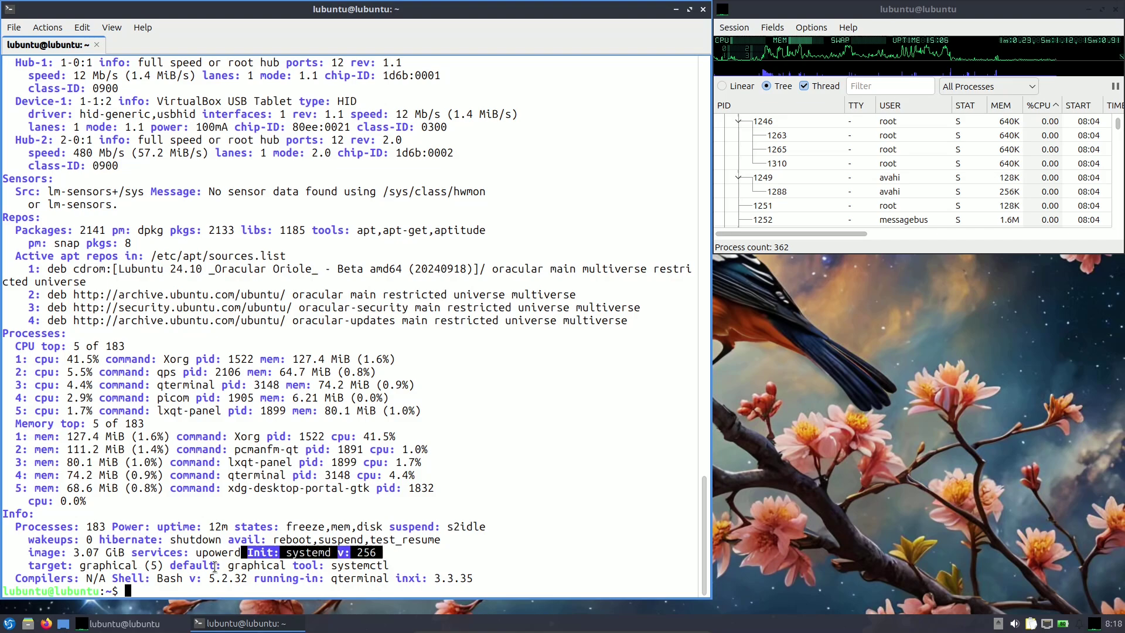
drag(157, 578, 246, 571)
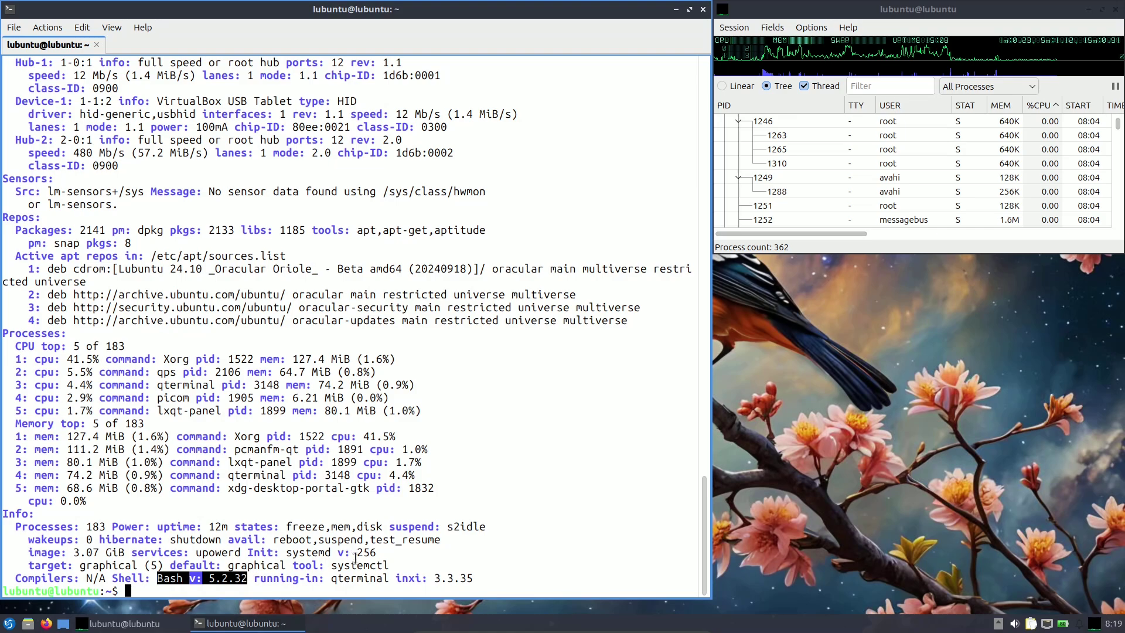
drag(396, 578, 496, 578)
click(313, 588)
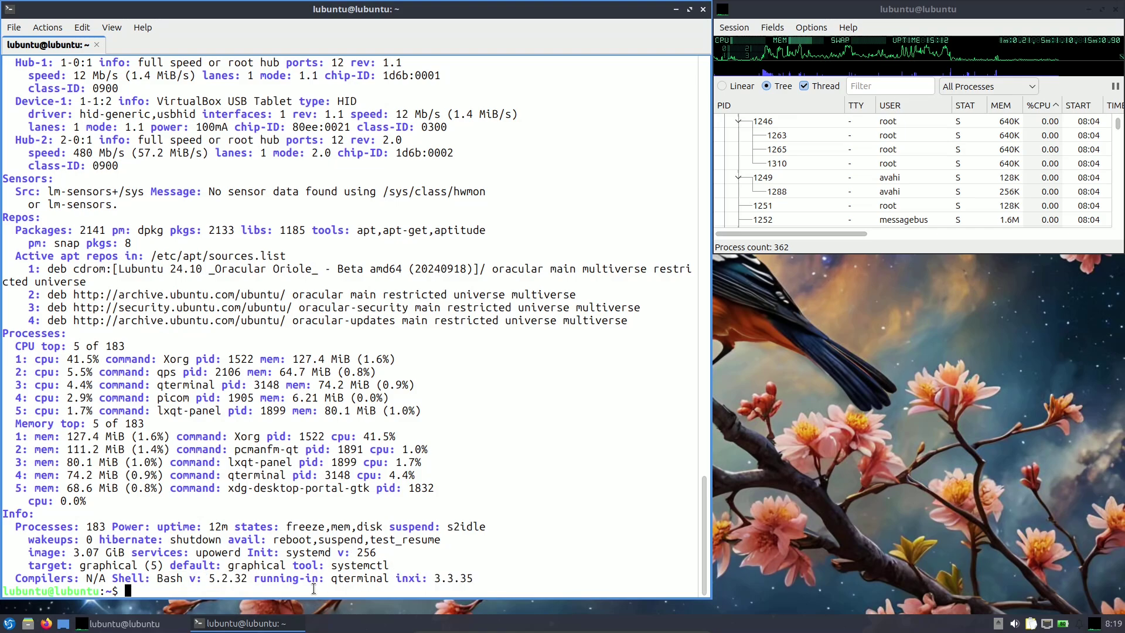
Print /etc/issue, which shows Ubuntu Oracular Oriole (development branch), then exit QTerminal.
text(cat /)
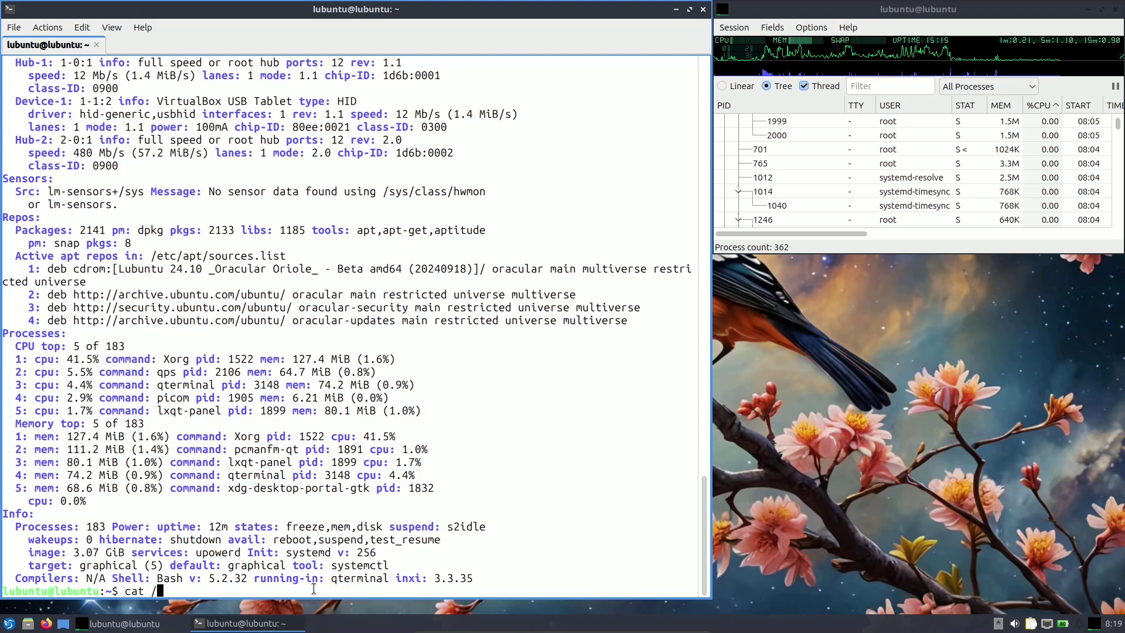
text(etc/)
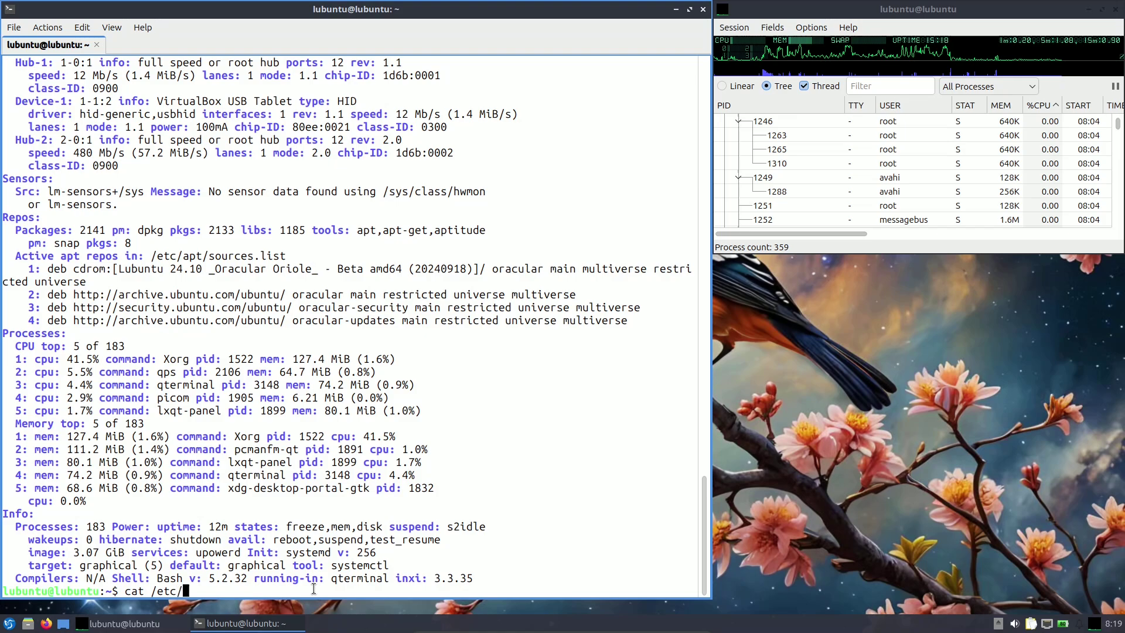
text(issue)
key(Return)
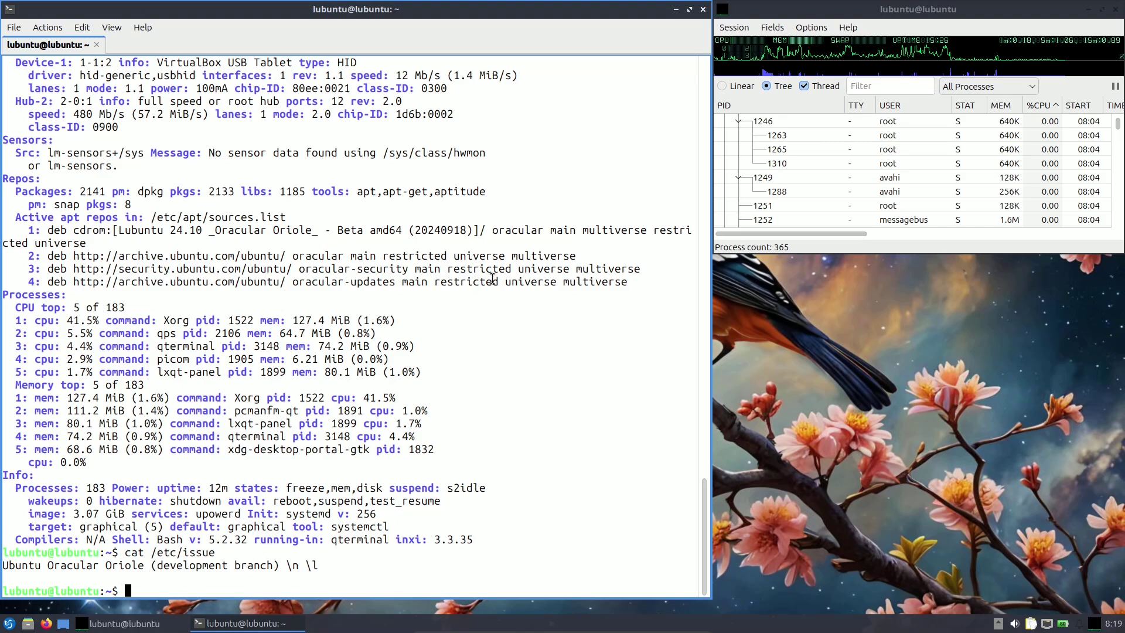
click(703, 9)
click(340, 304)
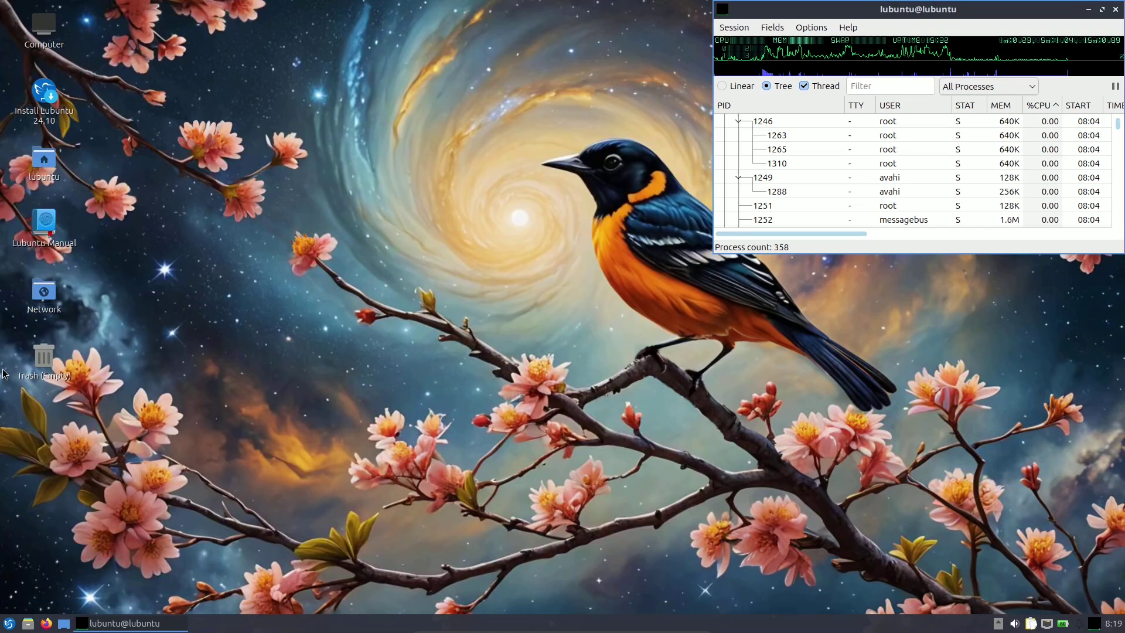
Search the application menu for 'insta', dismiss it, and launch Install Lubuntu 24.10 from the desktop.
click(7, 625)
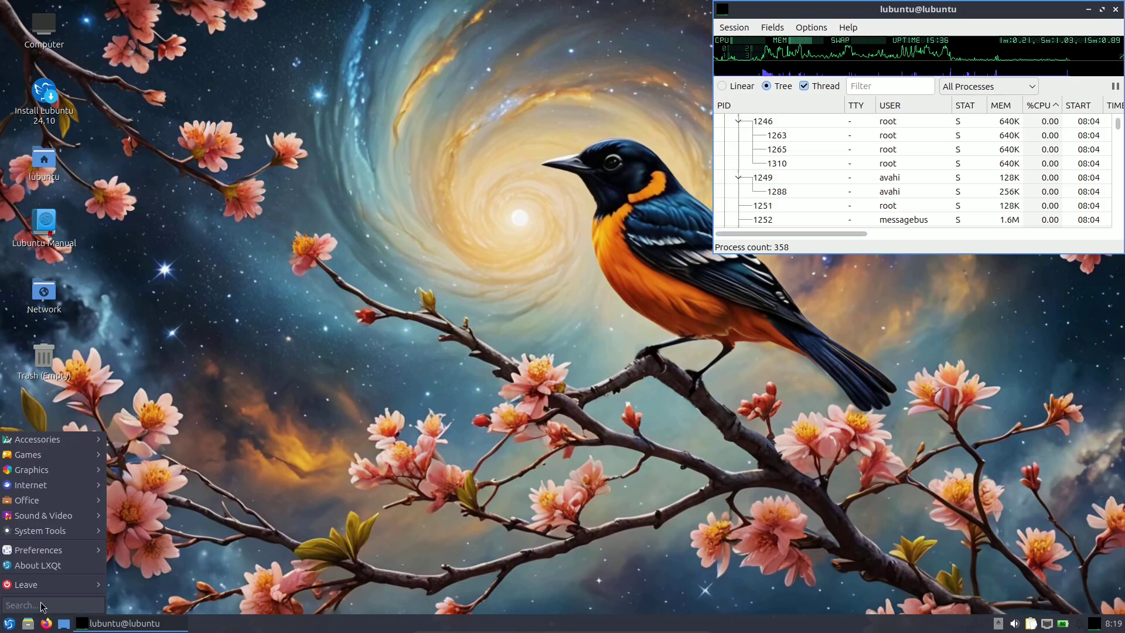
text(install)
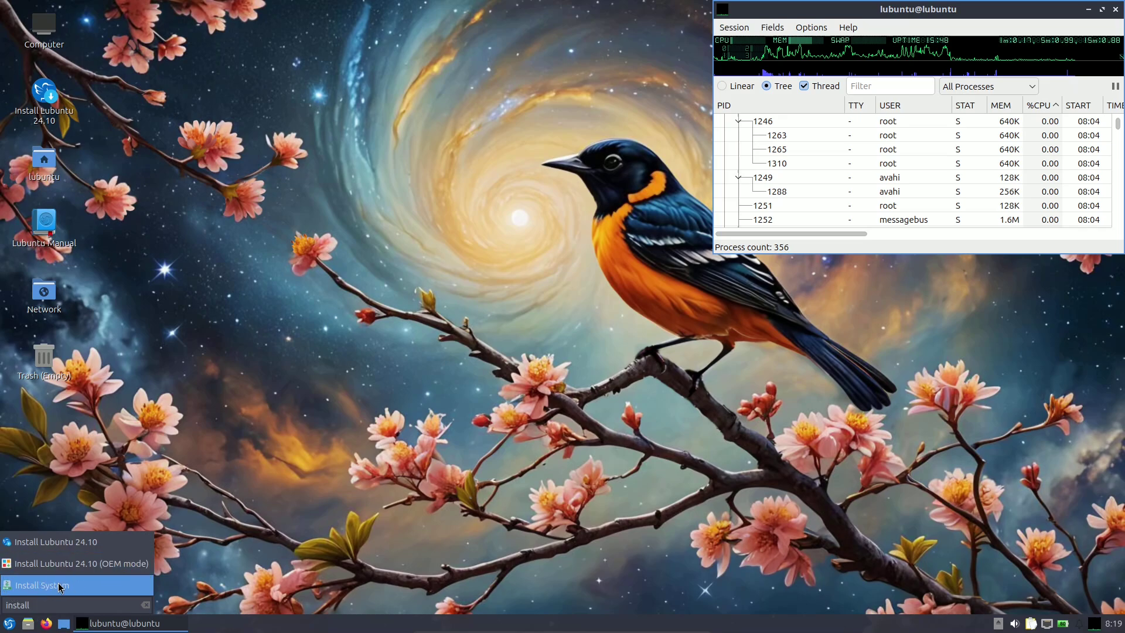
click(183, 460)
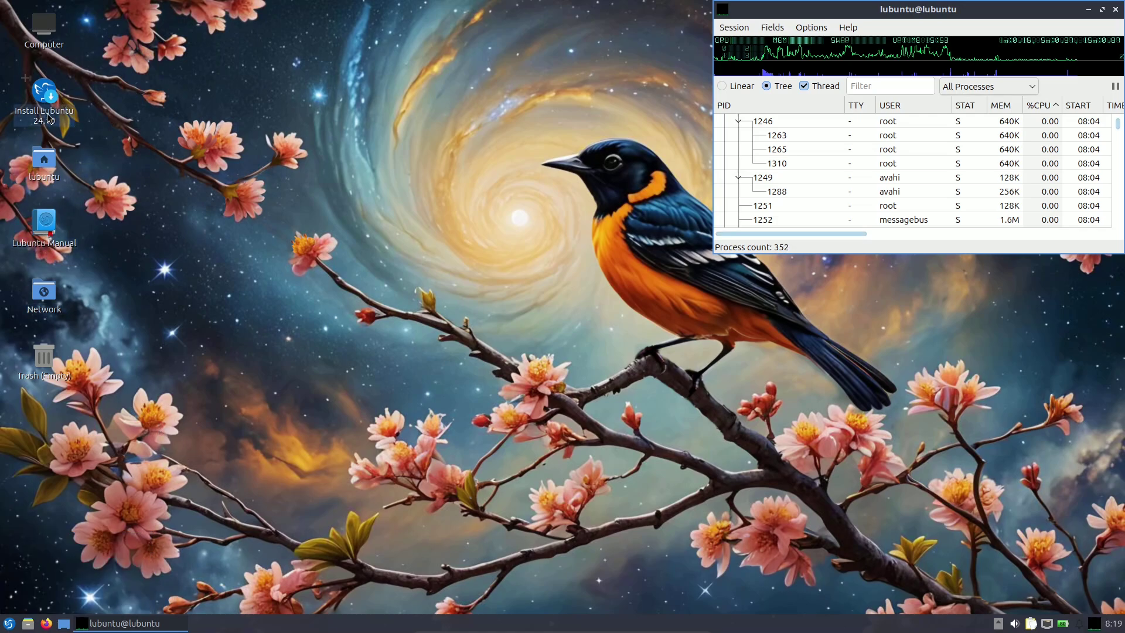
click(47, 113)
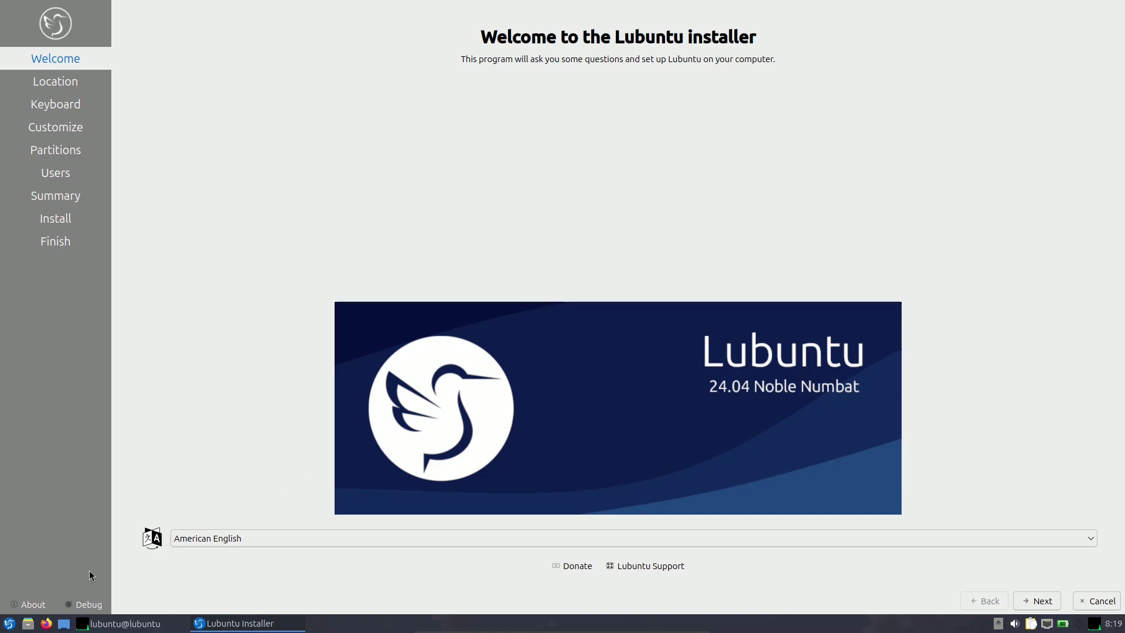
click(33, 604)
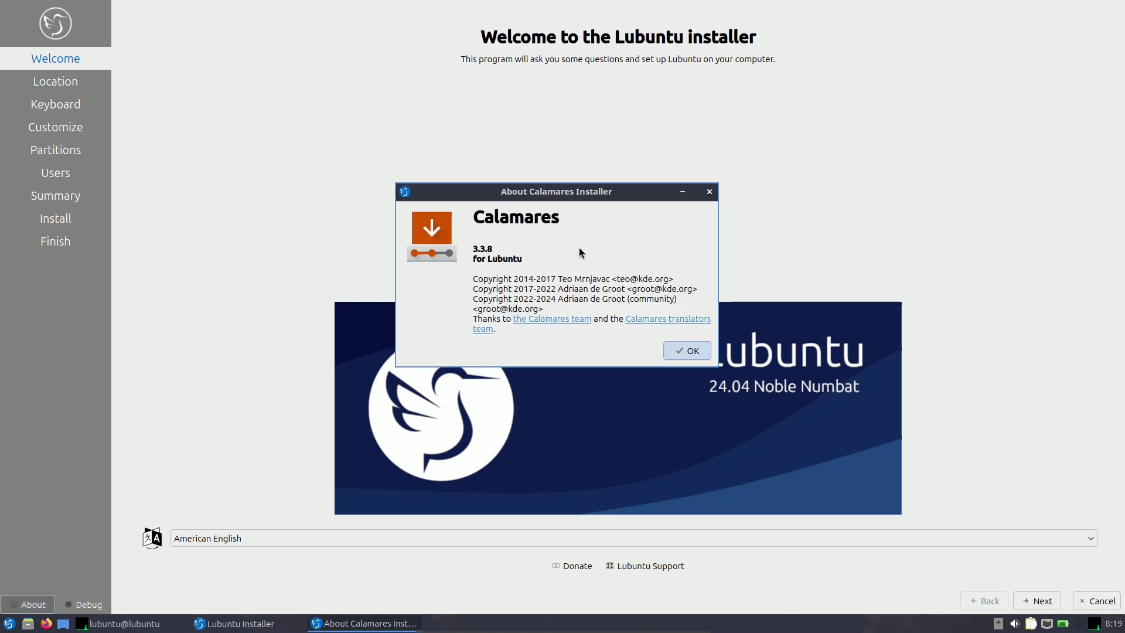
click(689, 346)
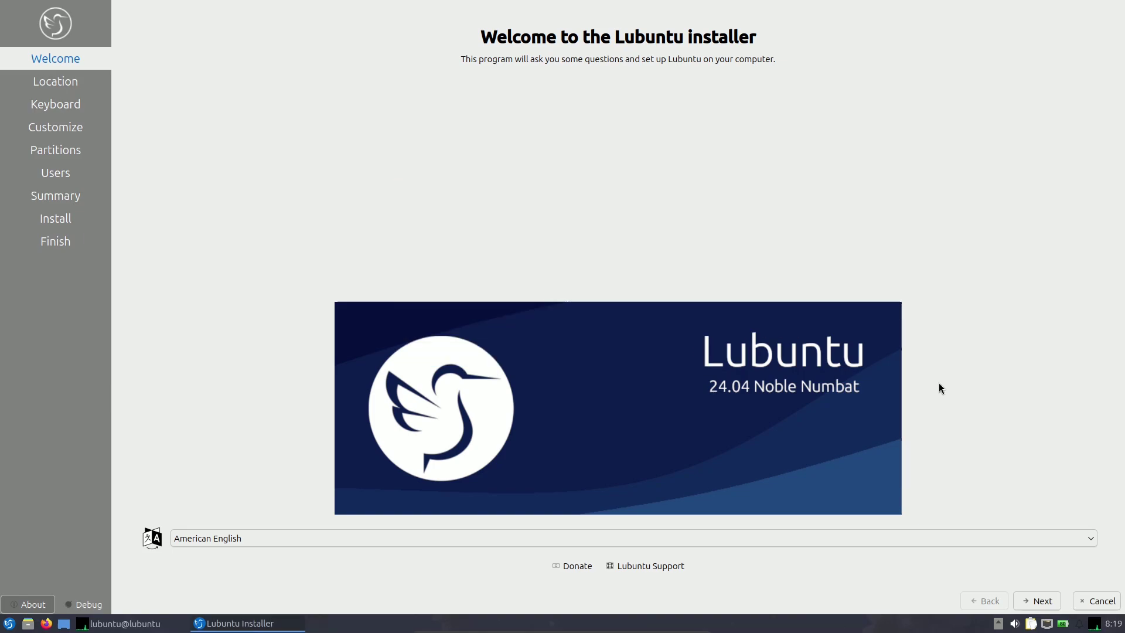
click(890, 538)
scroll(734, 417, down, 4)
scroll(735, 417, down, 6)
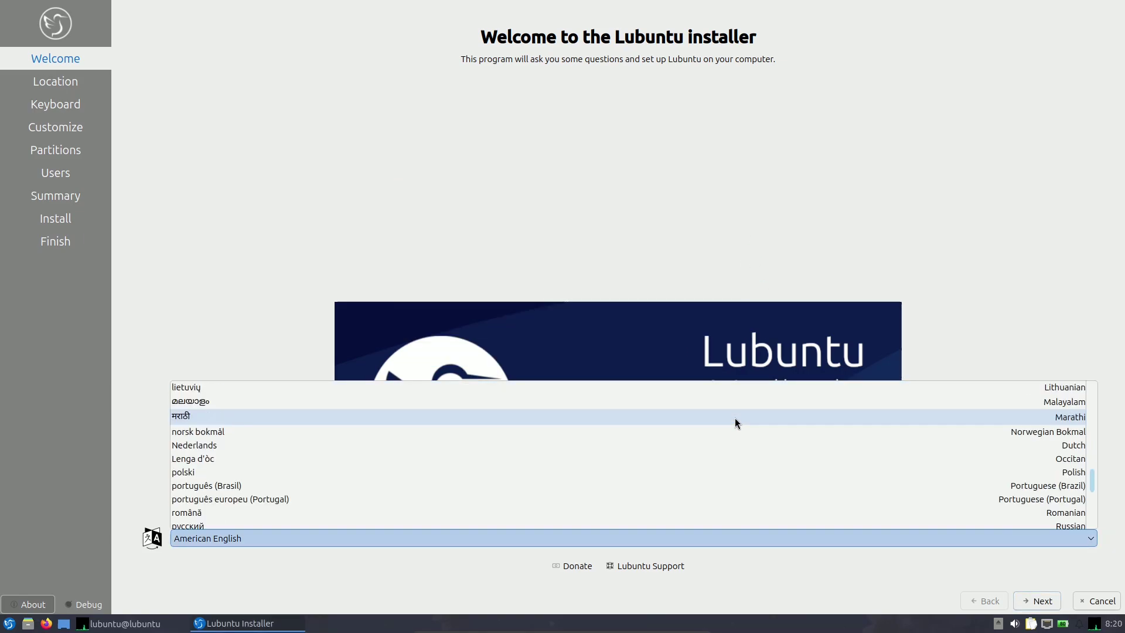
click(775, 187)
On the Location page, set the time zone to America / Los Angeles.
click(1039, 603)
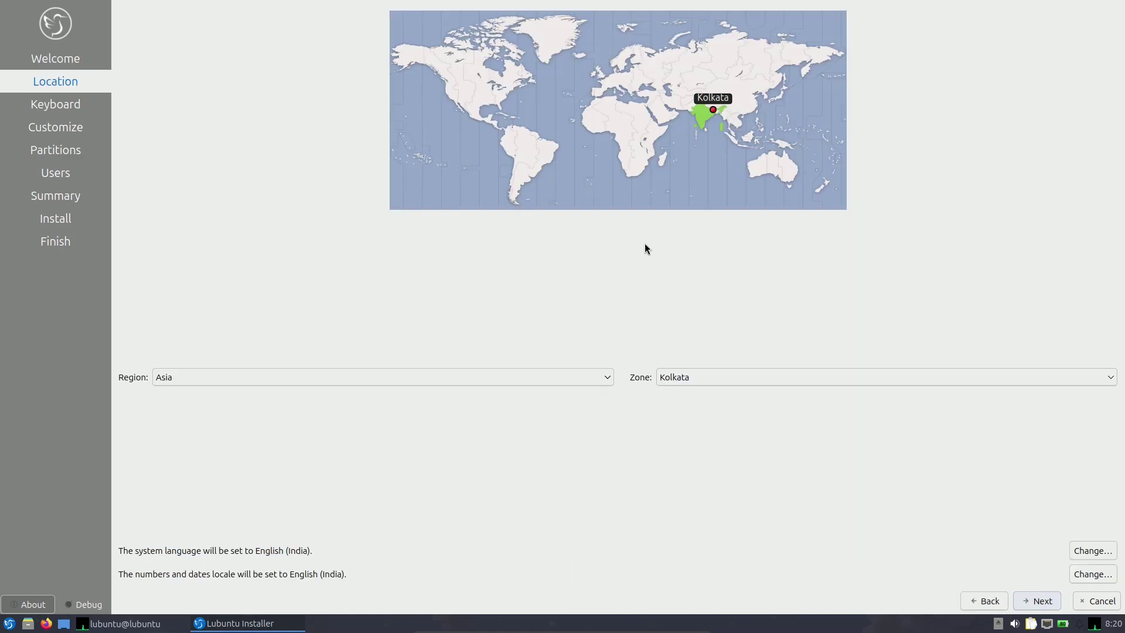
click(442, 106)
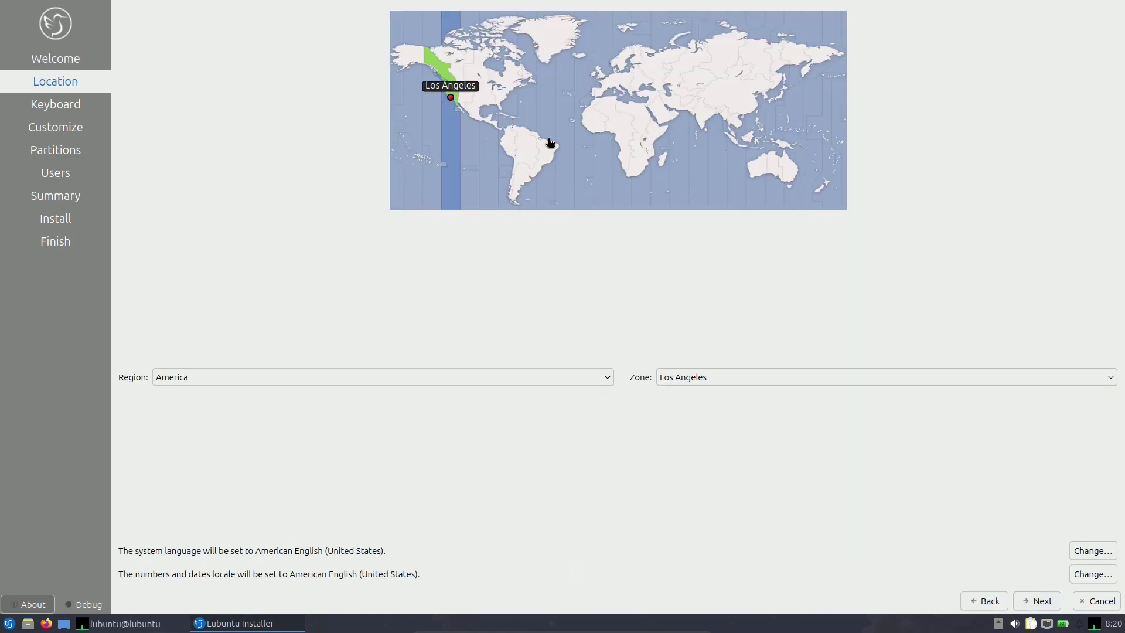
click(563, 377)
click(710, 420)
Review the system language and locale settings, keeping American English unchanged.
click(1077, 551)
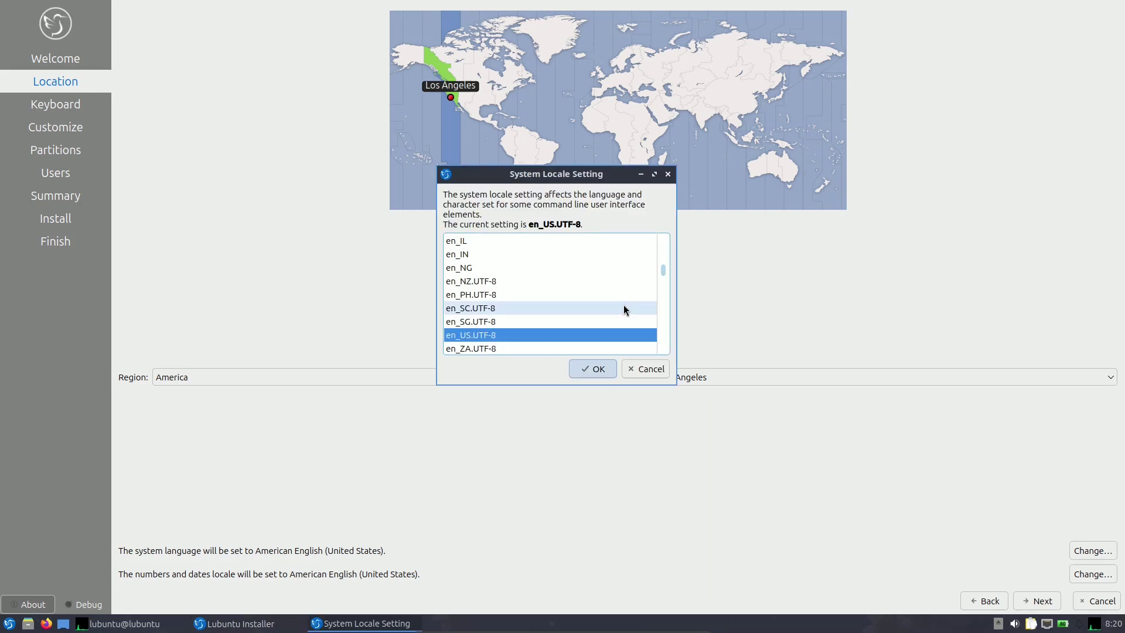
drag(665, 273, 663, 242)
click(644, 369)
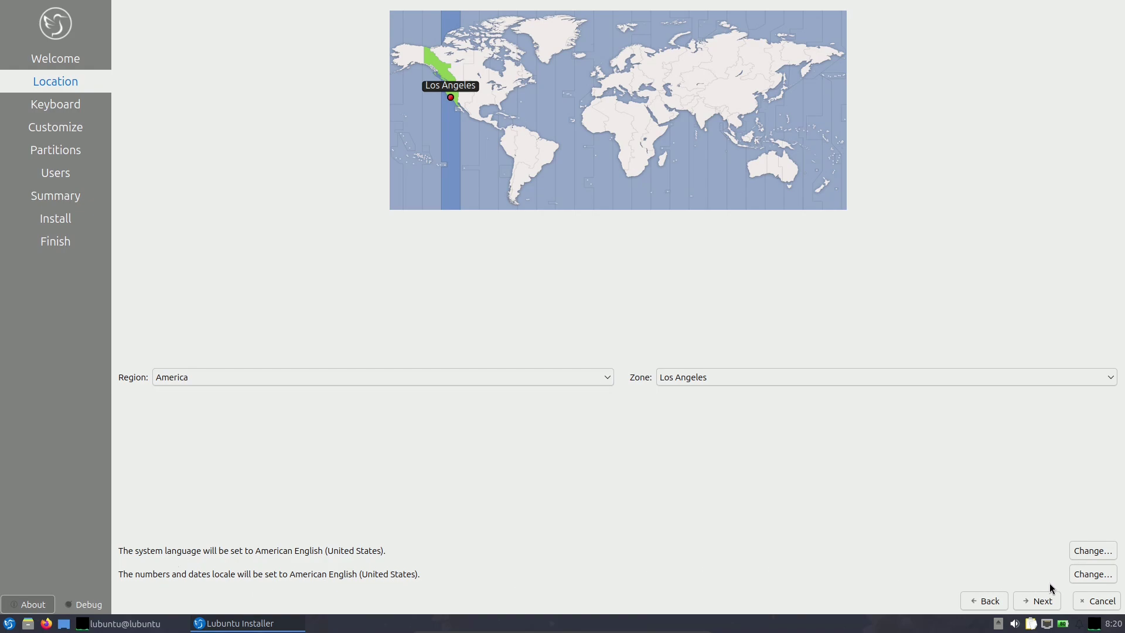
click(1084, 574)
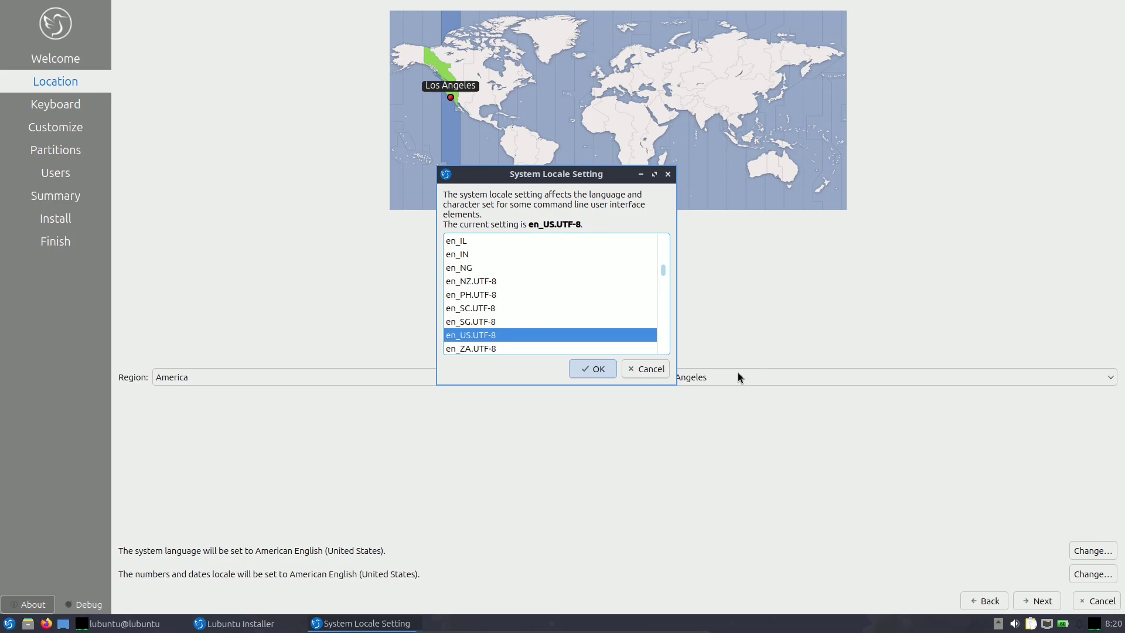
click(656, 368)
Set the keyboard model to Dell with the English (US) Default layout, leaving the switch shortcut unset.
click(1032, 596)
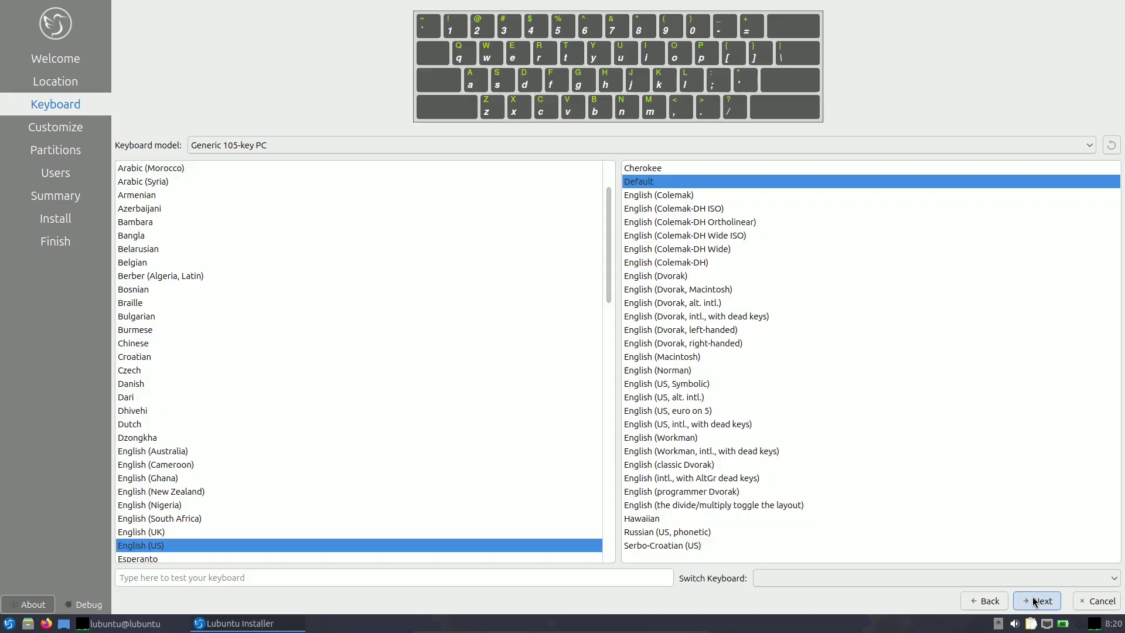
click(351, 146)
scroll(353, 213, up, 5)
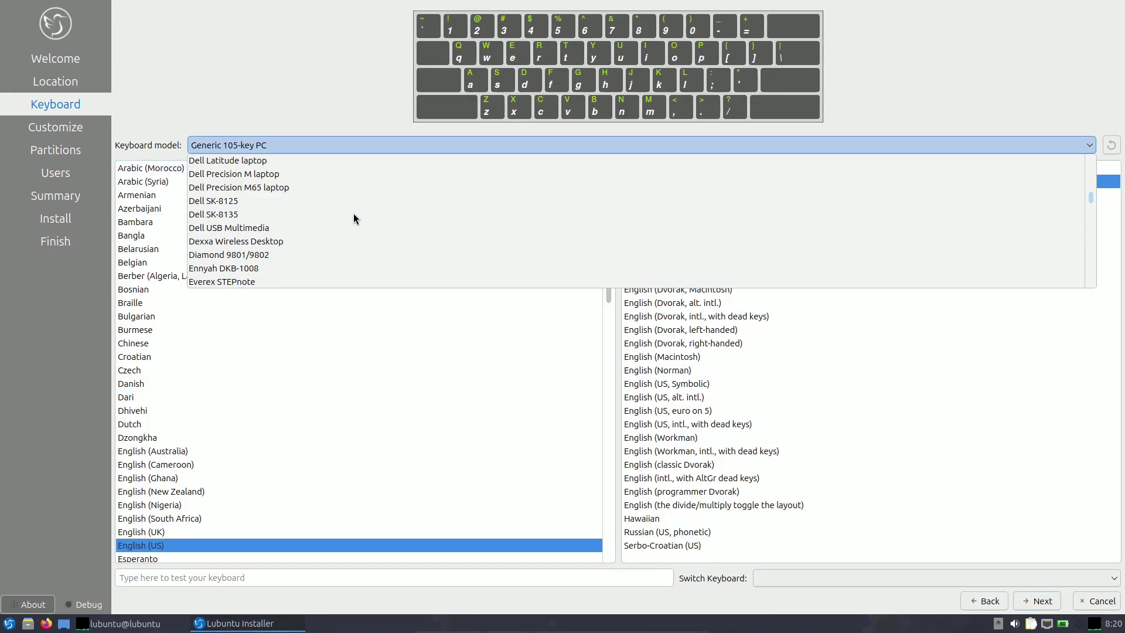
click(277, 241)
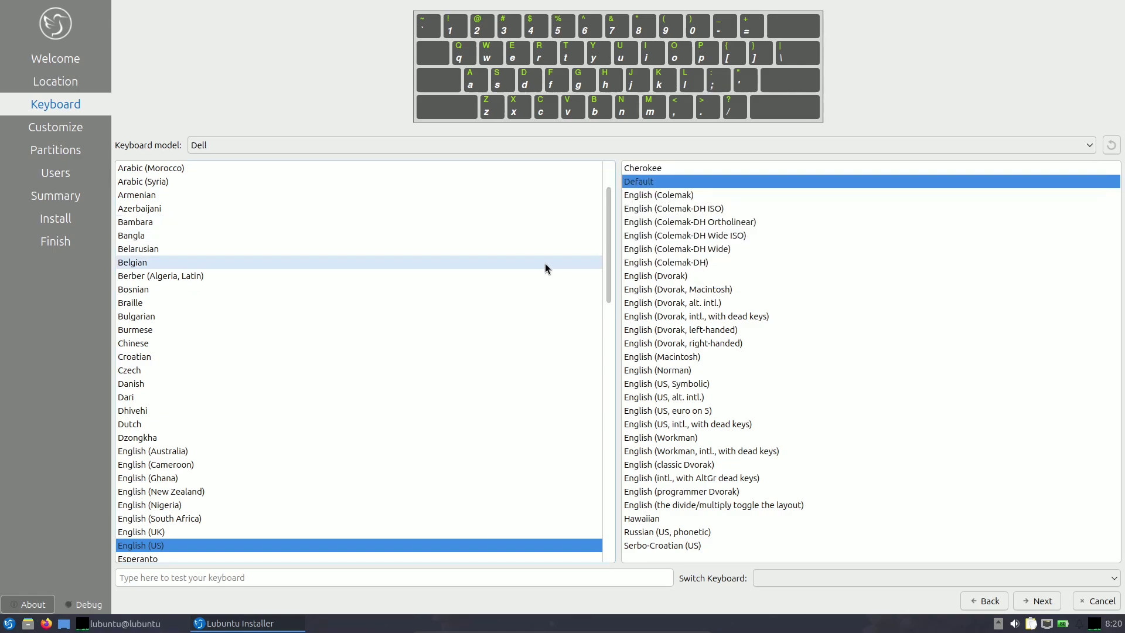
scroll(575, 239, down, 2)
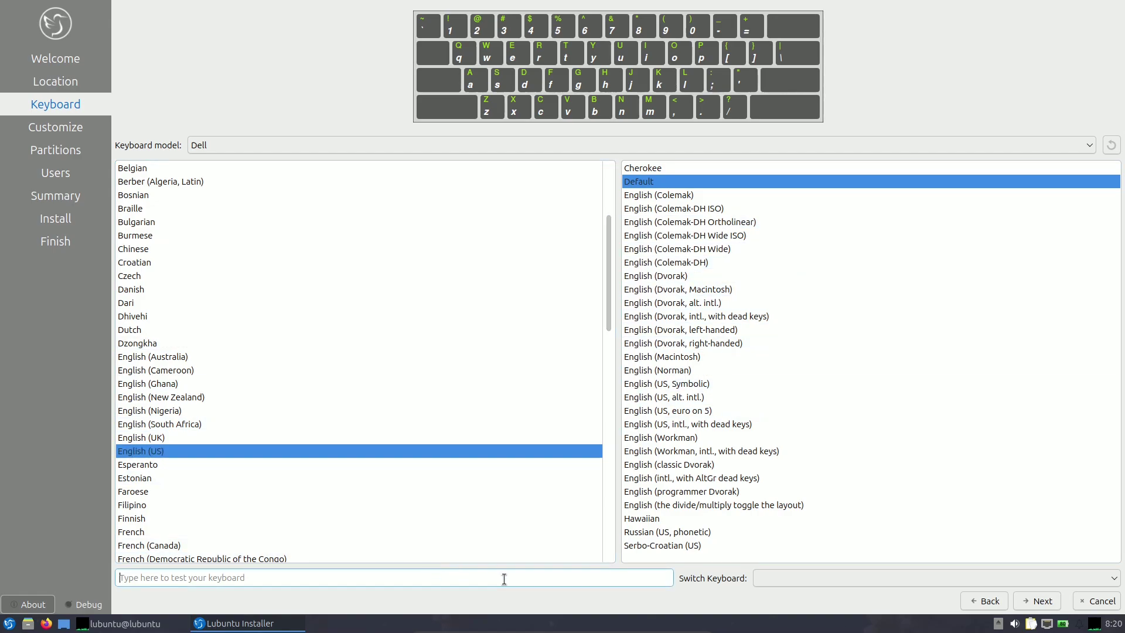
click(846, 574)
scroll(842, 508, down, 10)
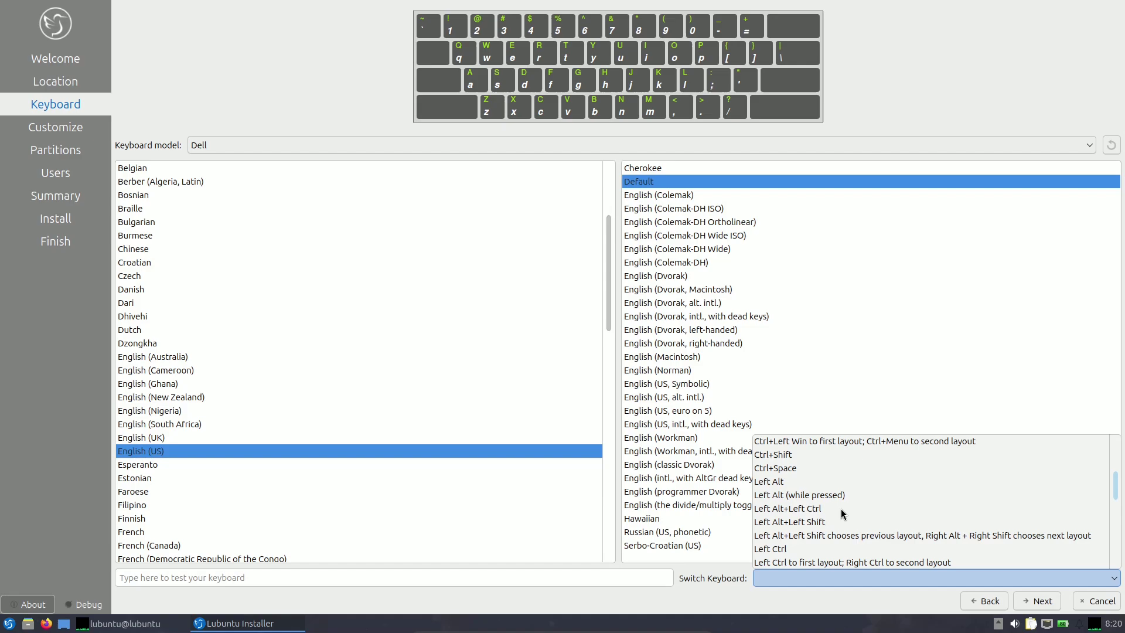
click(721, 589)
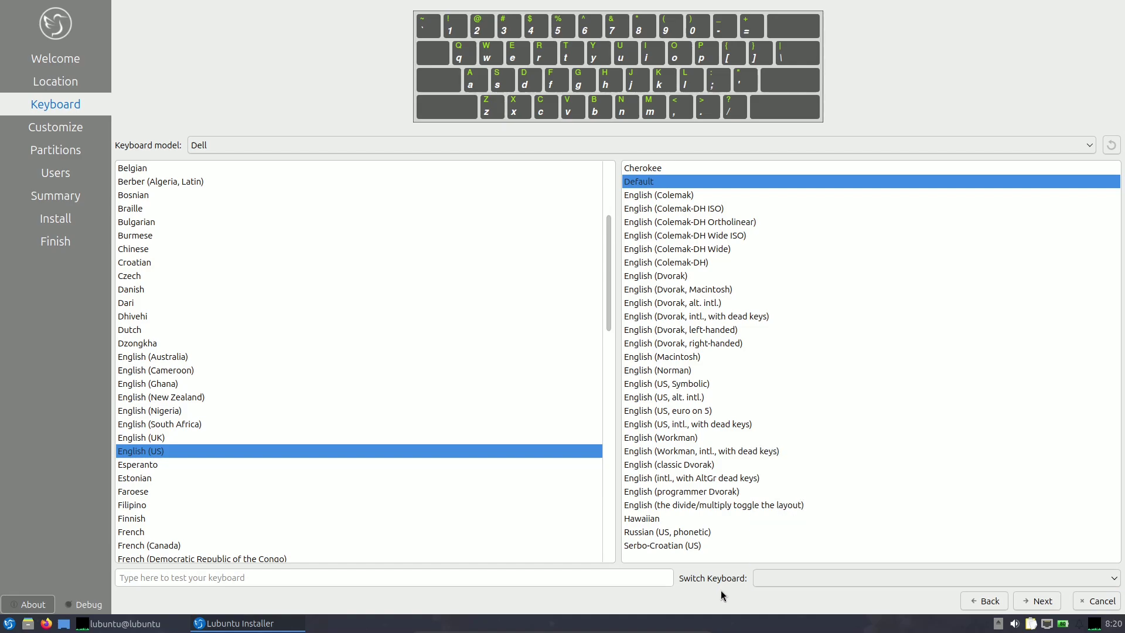
Choose Full Installation after comparing Normal and Minimal, and enable downloading updates after installation.
click(1035, 600)
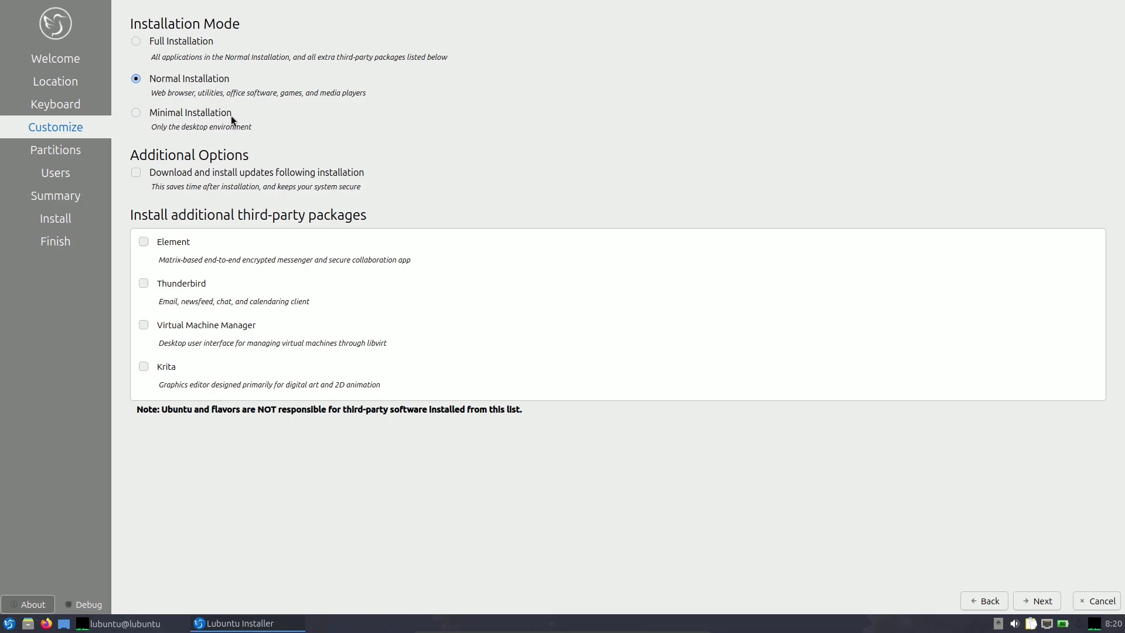
click(142, 41)
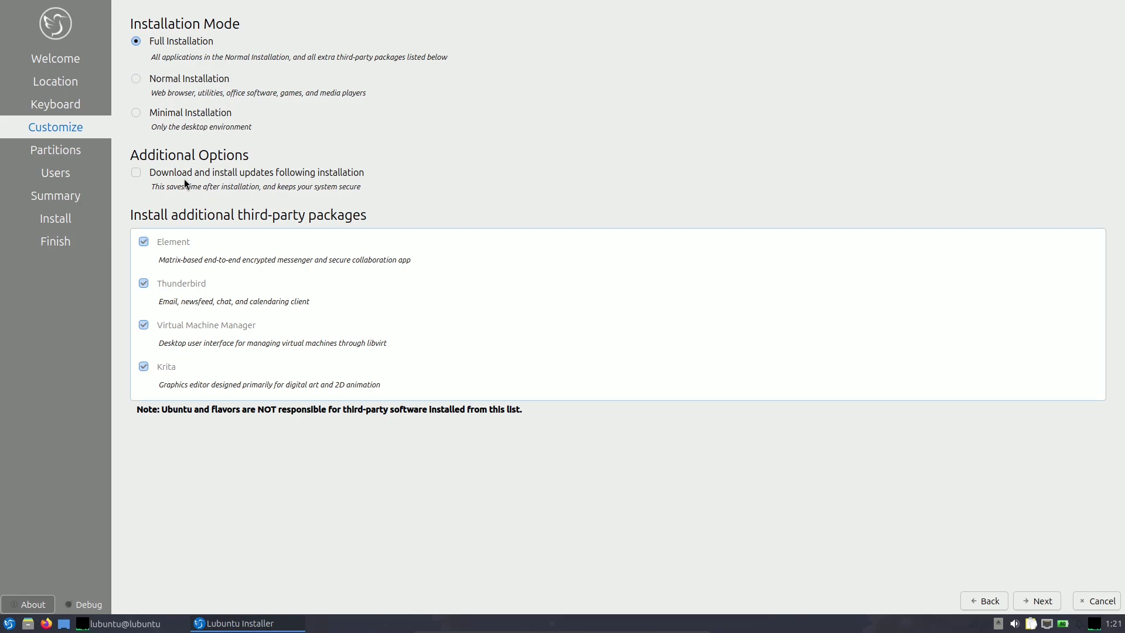
click(163, 80)
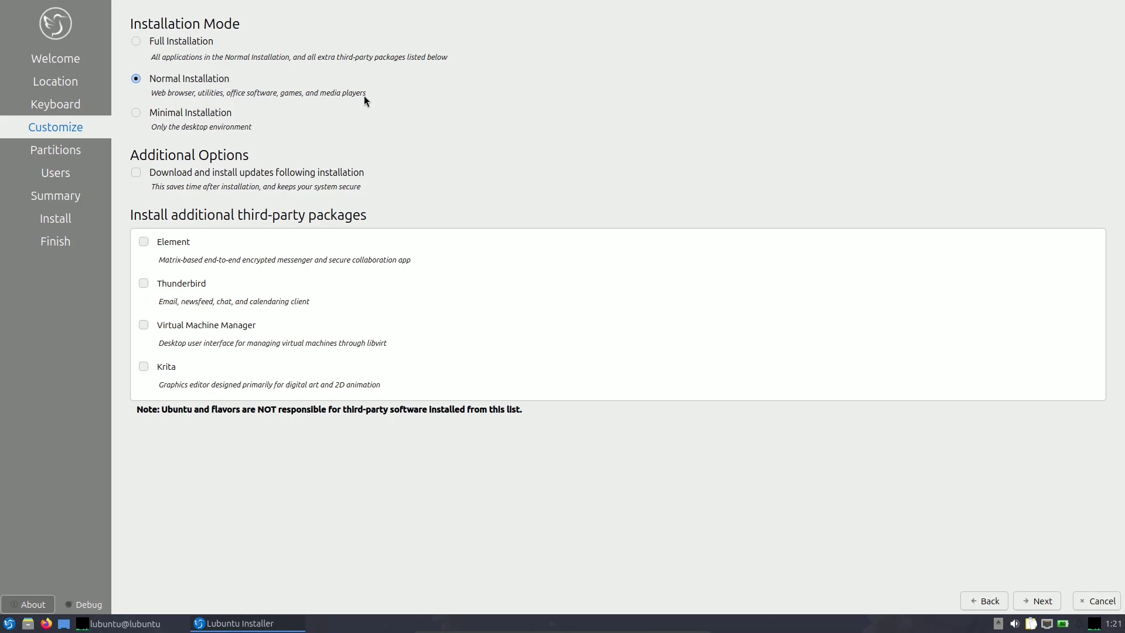
click(135, 113)
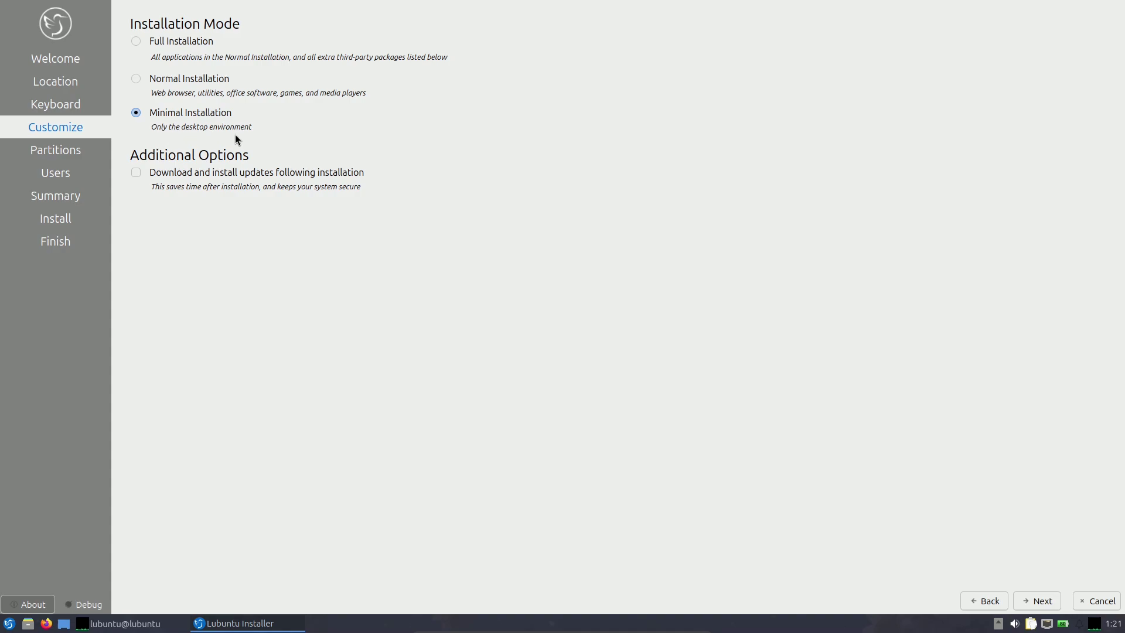
click(145, 44)
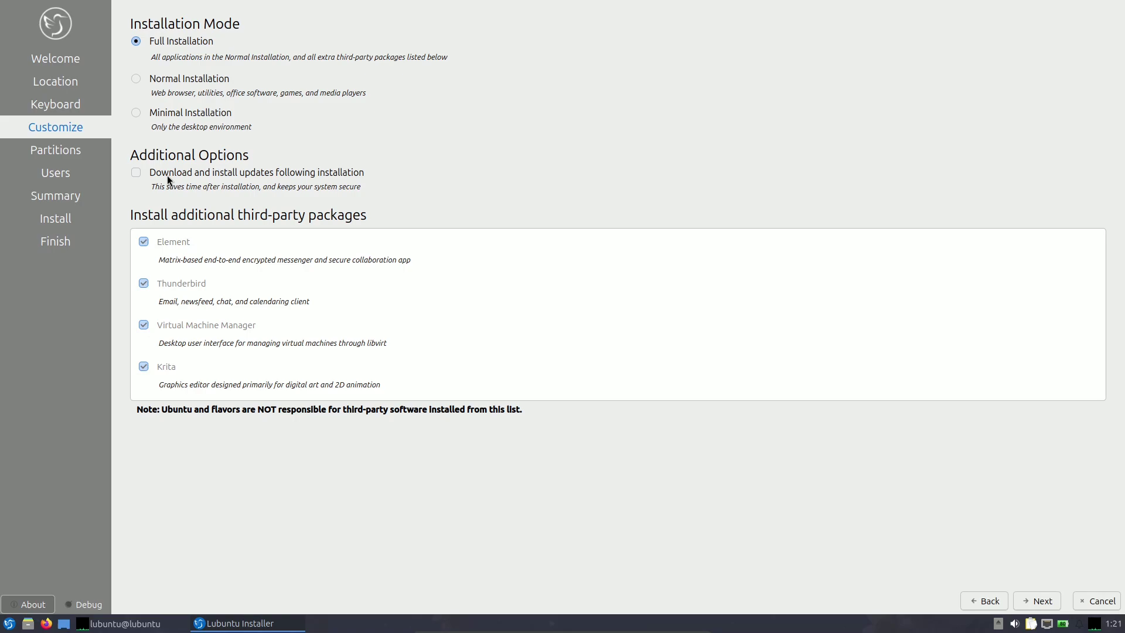
click(136, 176)
Select Erase disk on the 63.99 GiB VBOX HARDDISK, giving a single ext4 lubuntu_2404 partition.
click(1034, 603)
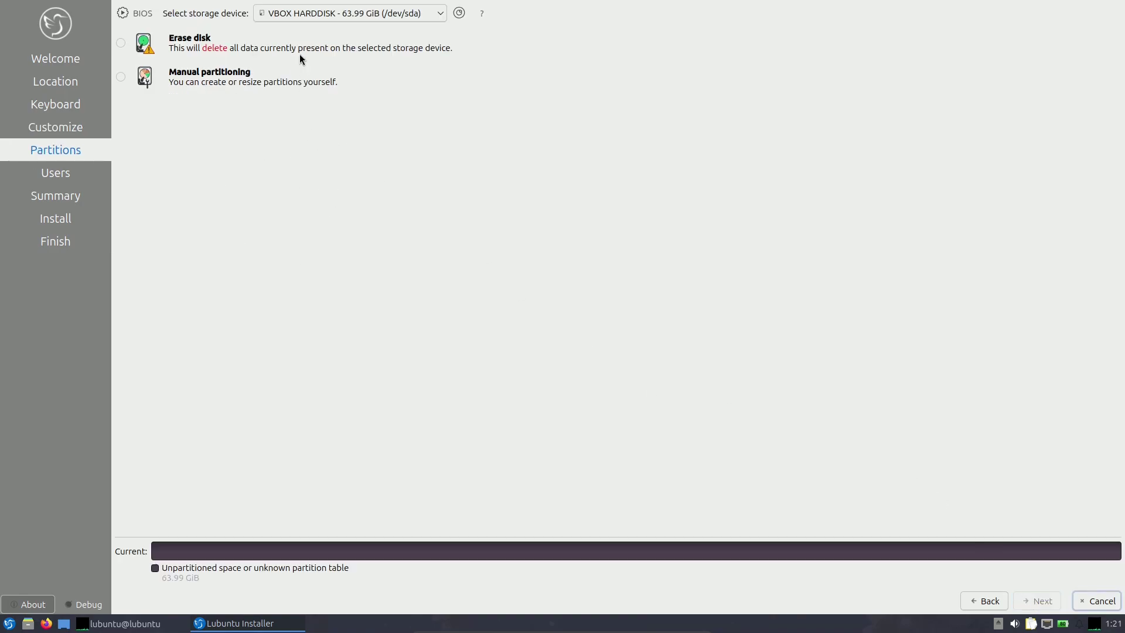
click(299, 13)
click(425, 90)
click(328, 19)
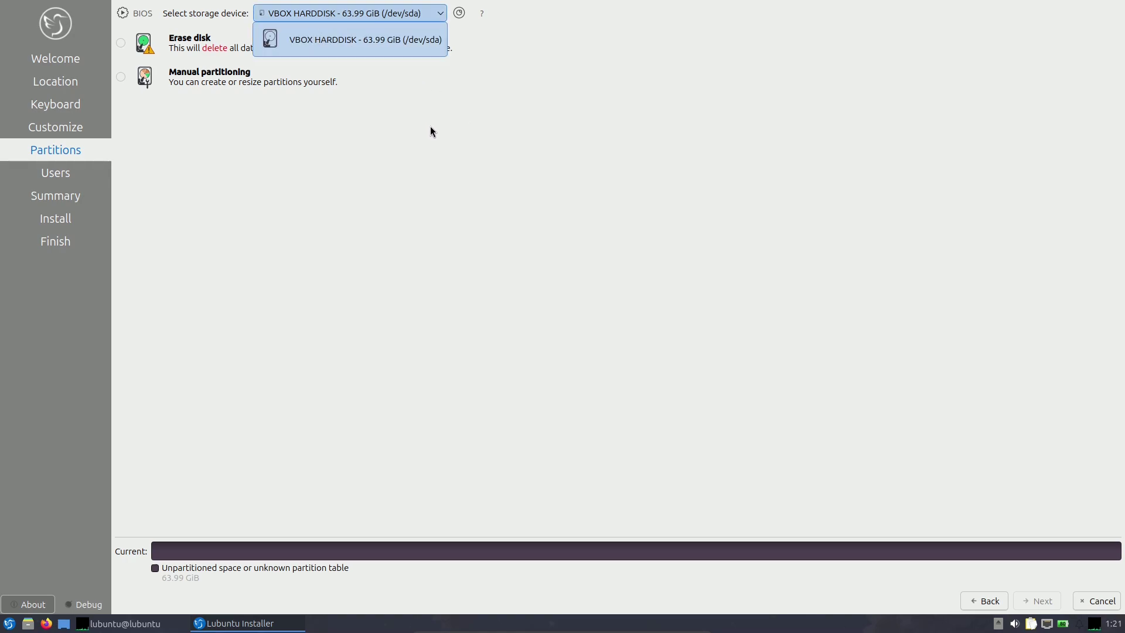
click(399, 85)
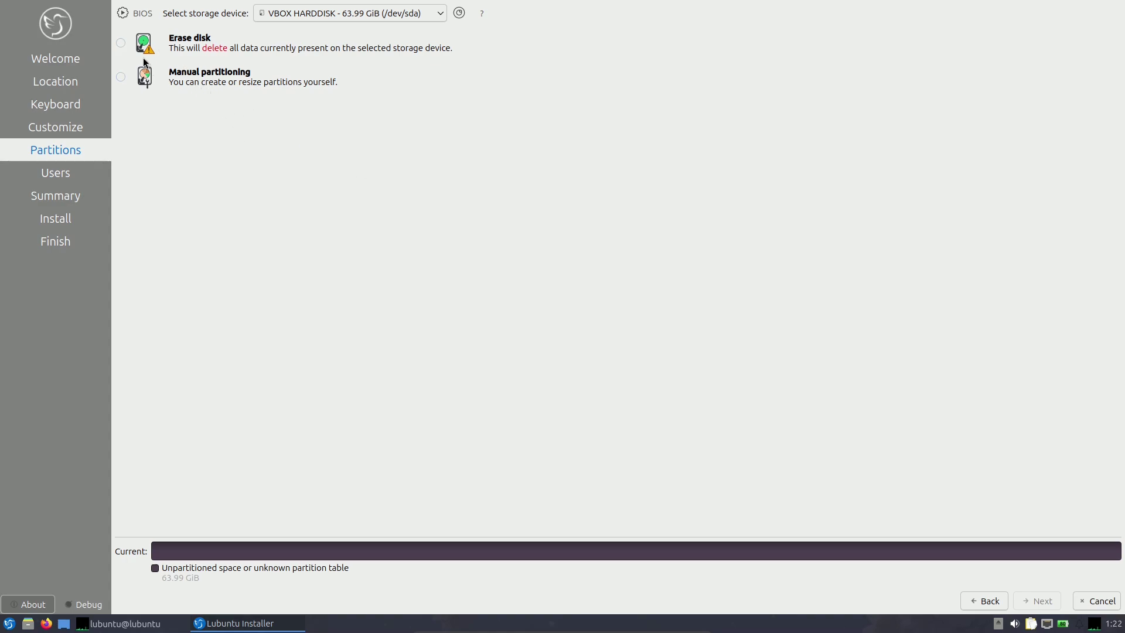
click(121, 43)
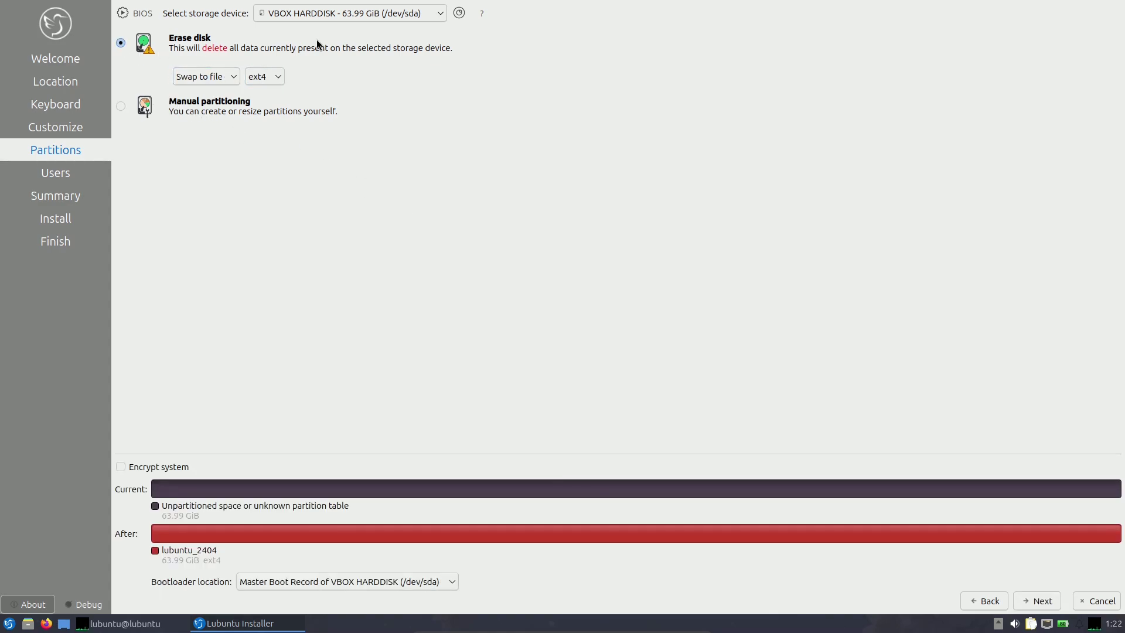
click(319, 14)
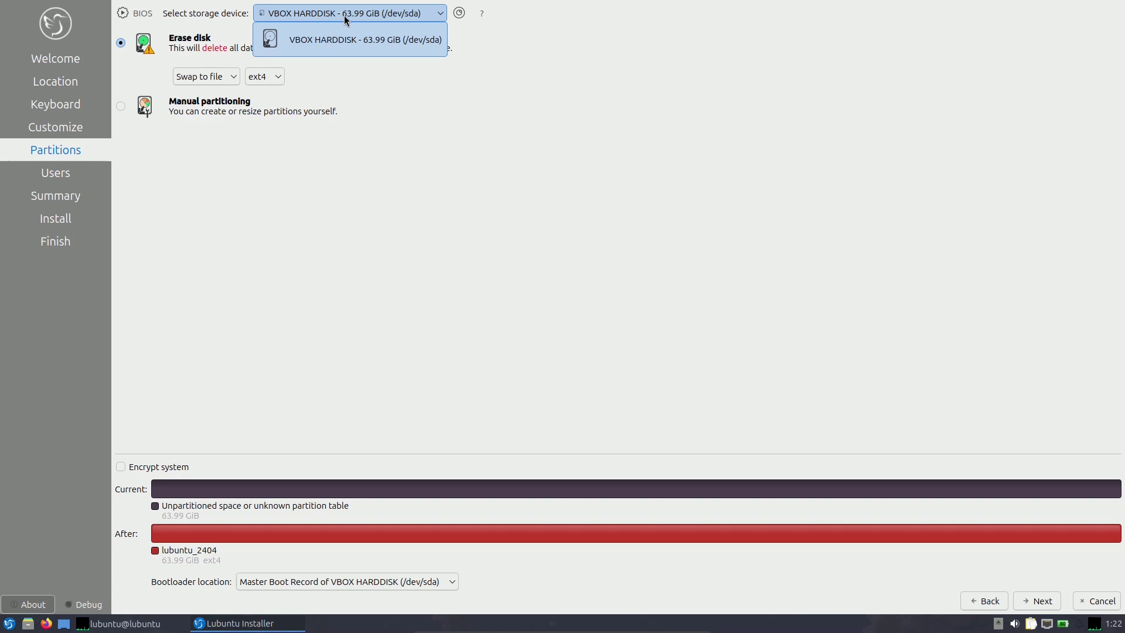
click(539, 176)
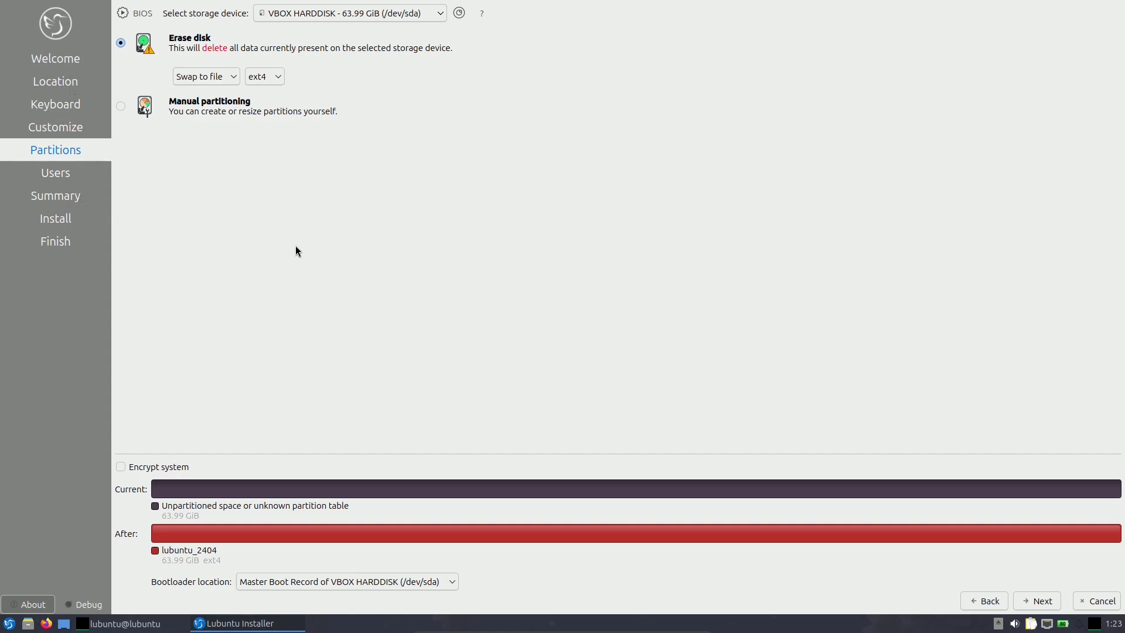
Review the swap, filesystem and manual partitioning options, then return to Erase disk with ext4.
click(211, 79)
click(265, 85)
click(269, 83)
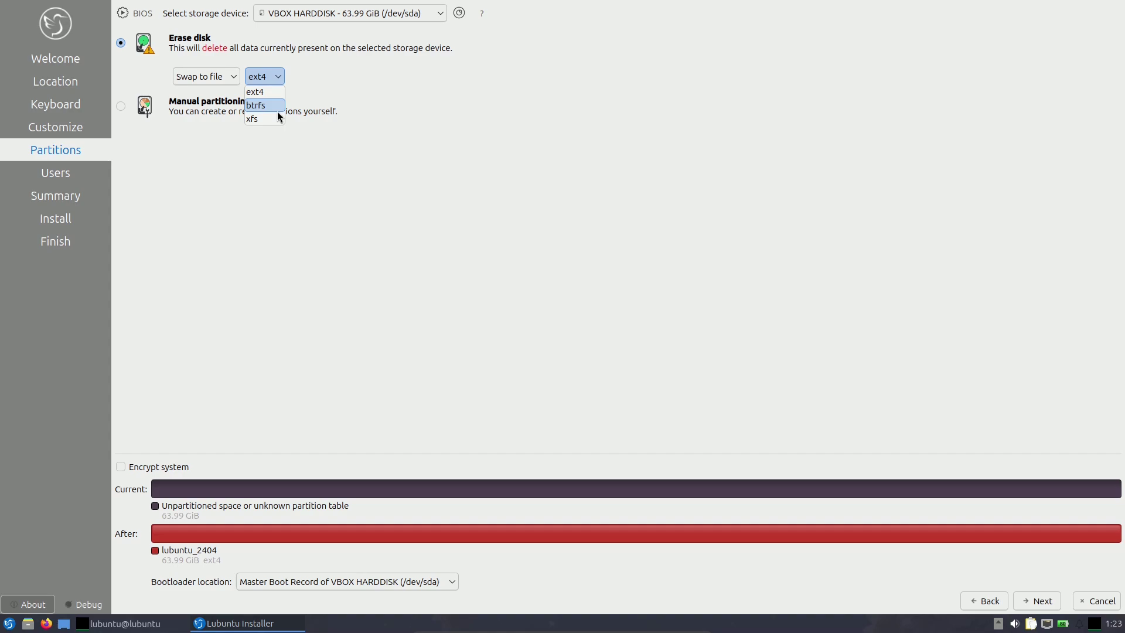
click(388, 171)
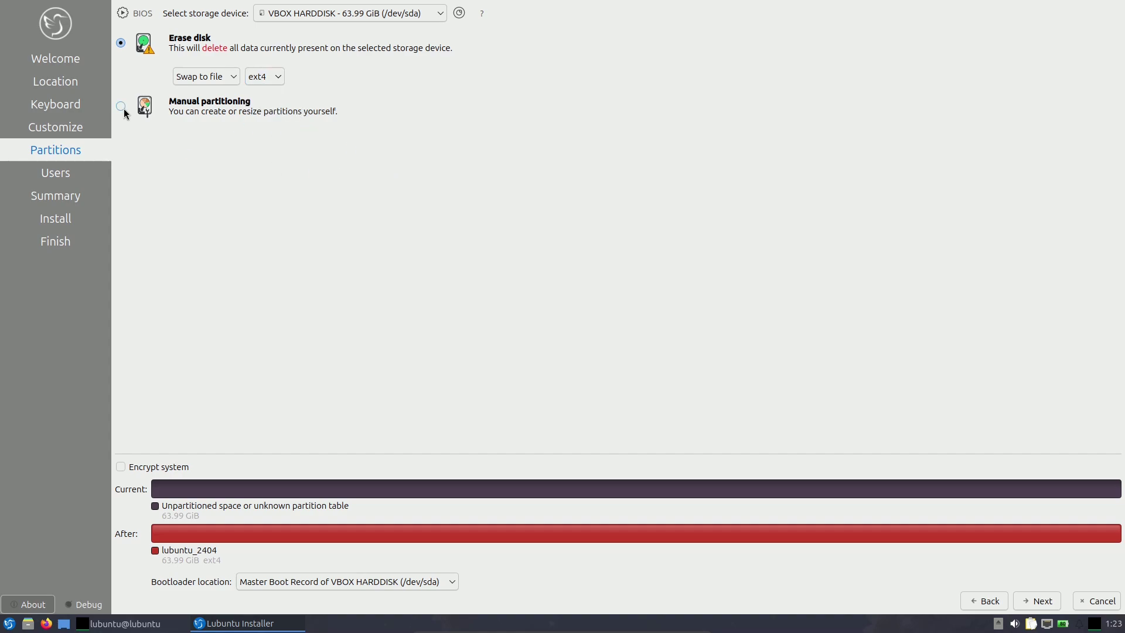
click(122, 106)
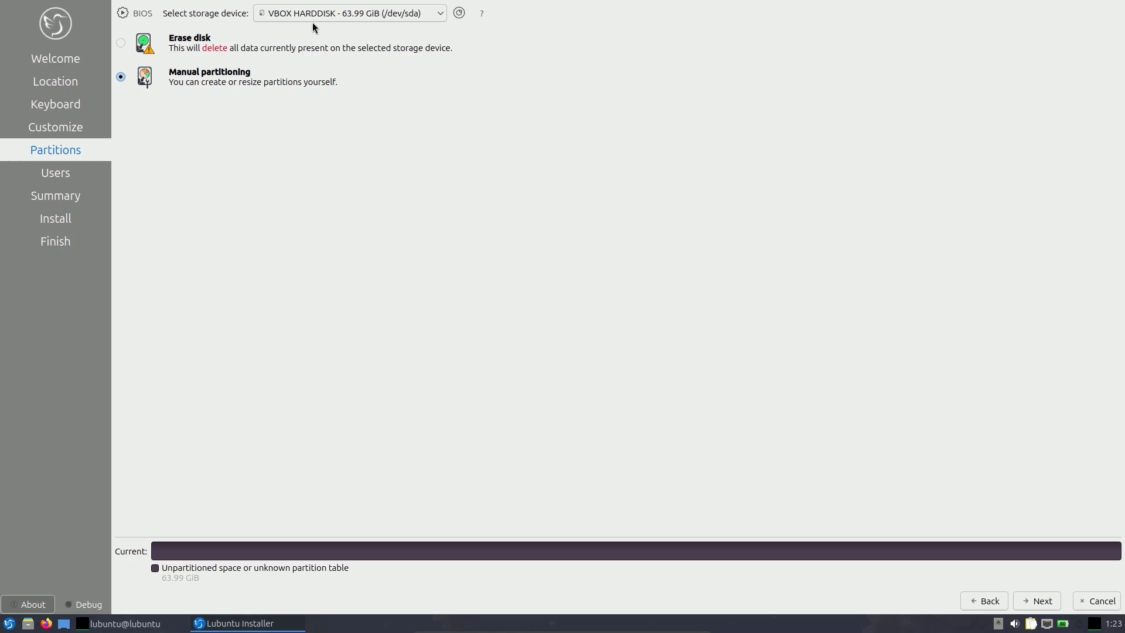
click(328, 14)
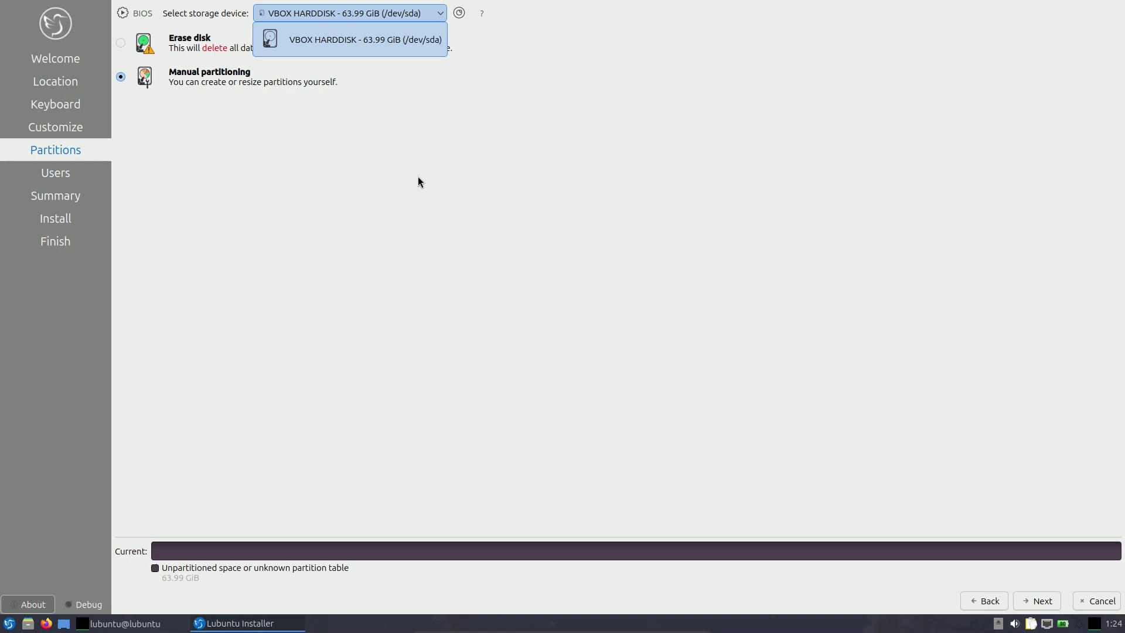
click(417, 178)
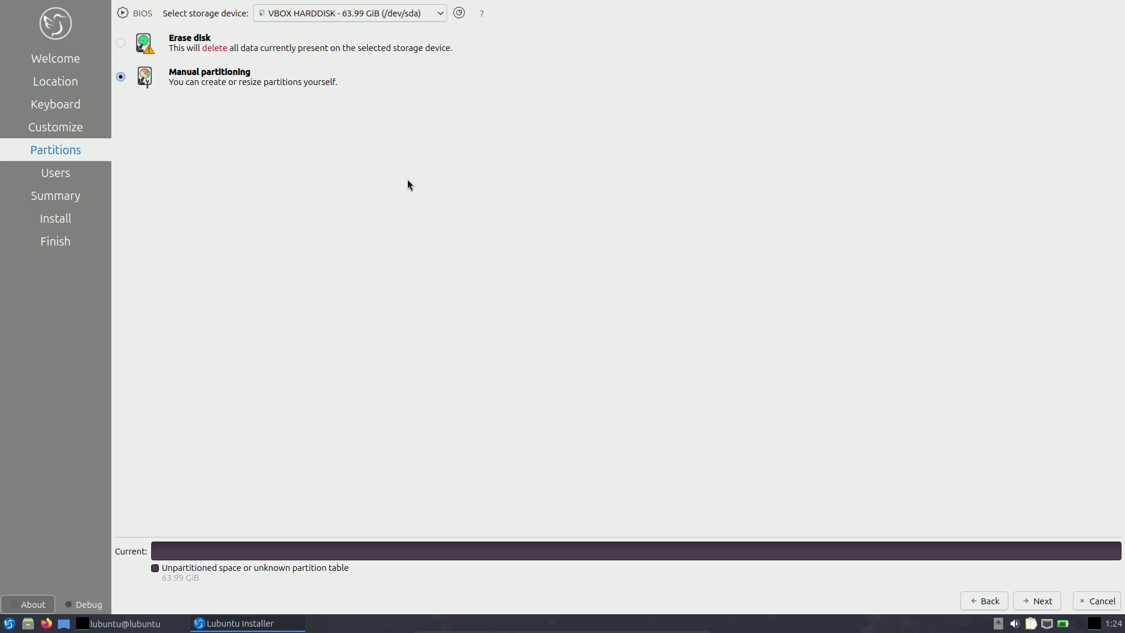
click(121, 44)
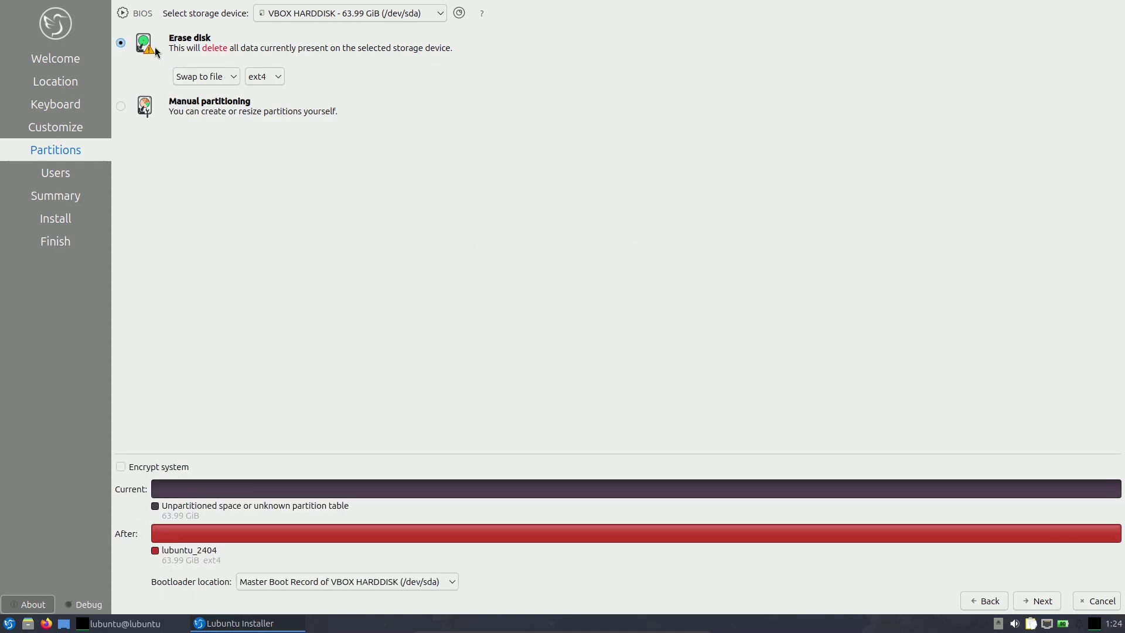
Leave system encryption off and keep the boot loader on Master Boot Record, continuing to Users.
click(120, 466)
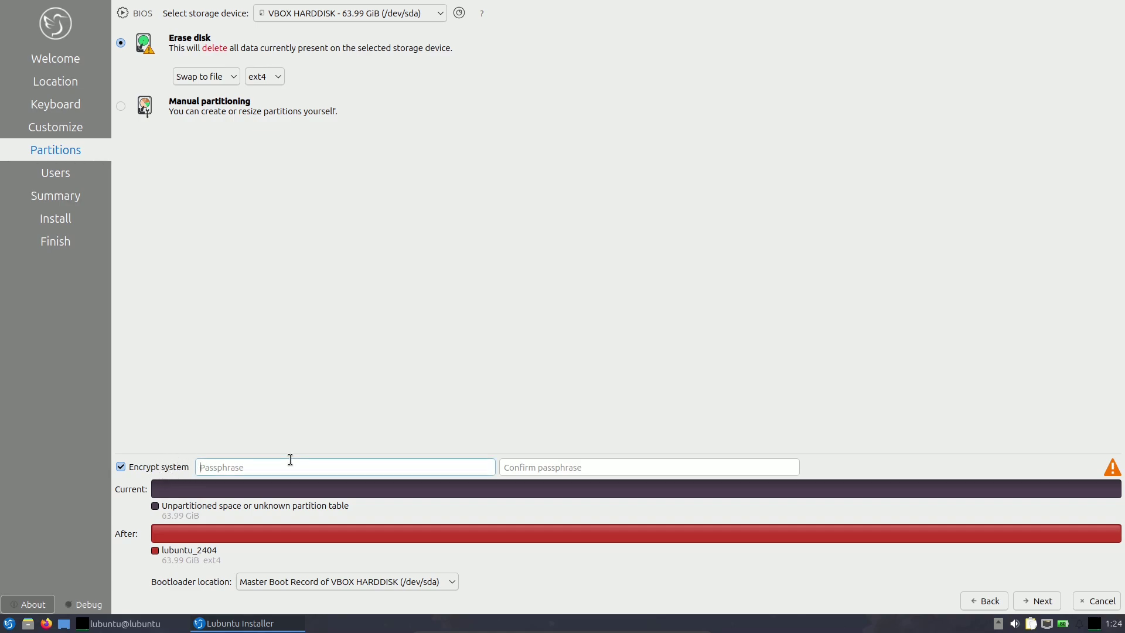
click(564, 467)
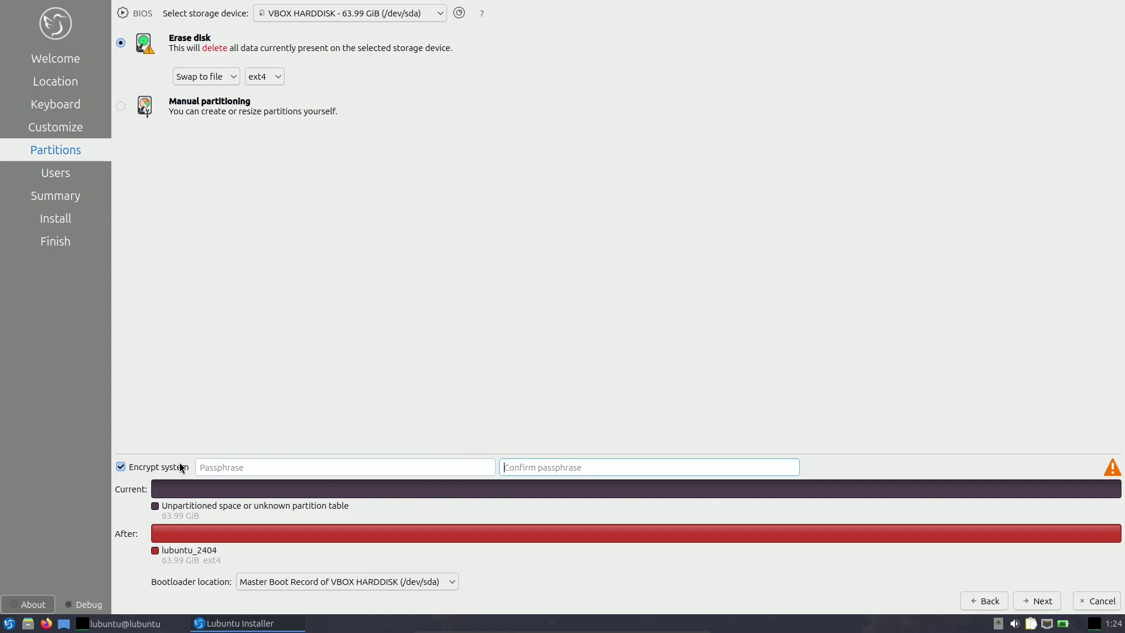
click(179, 466)
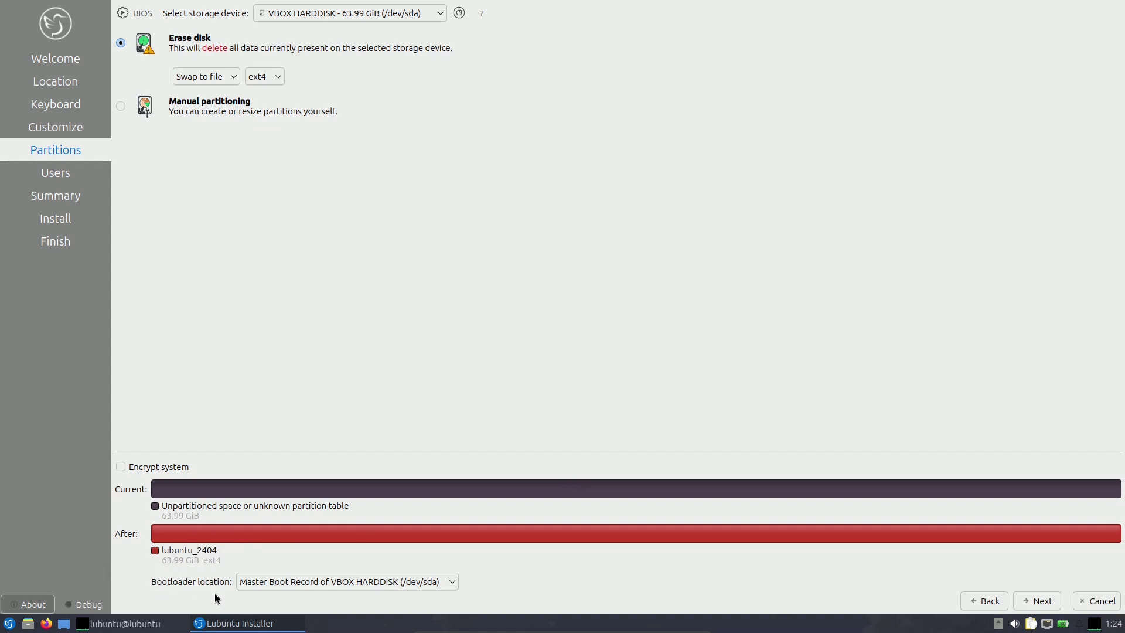
click(255, 585)
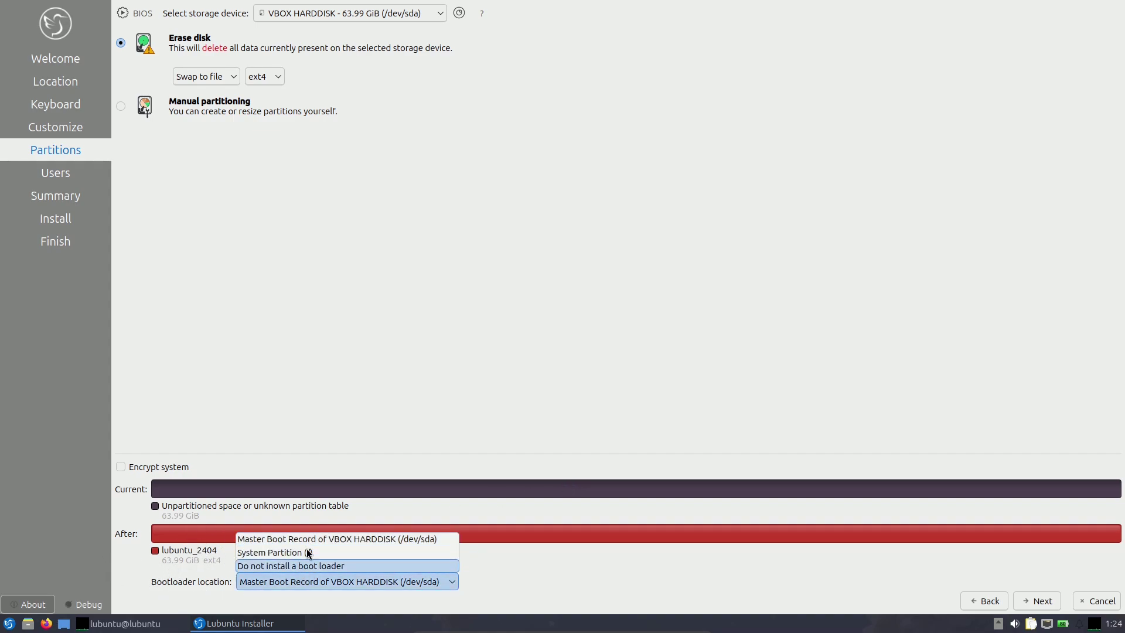
click(390, 405)
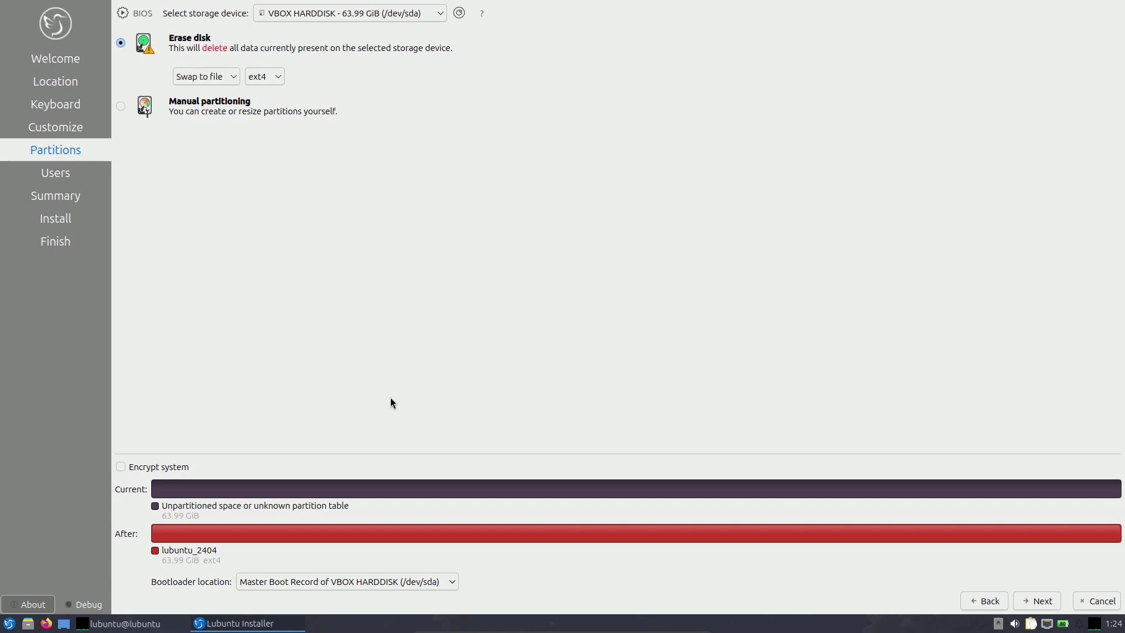
click(1043, 602)
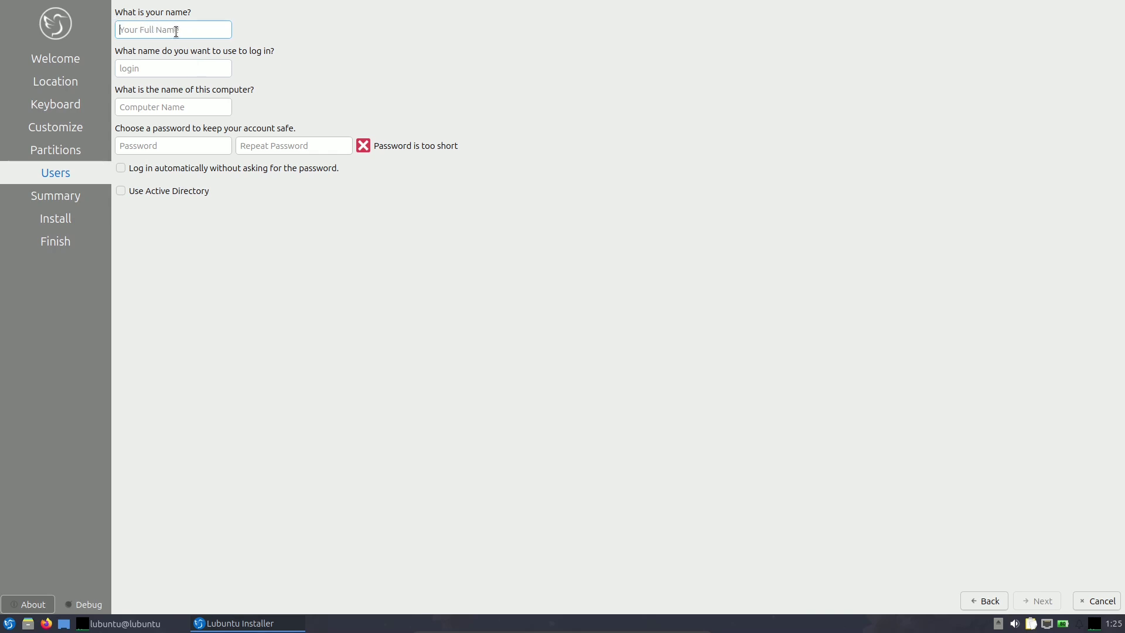
Enter the user's full name and a valid login name, and trim '-virtualbox' from the computer name.
text(9to5linux)
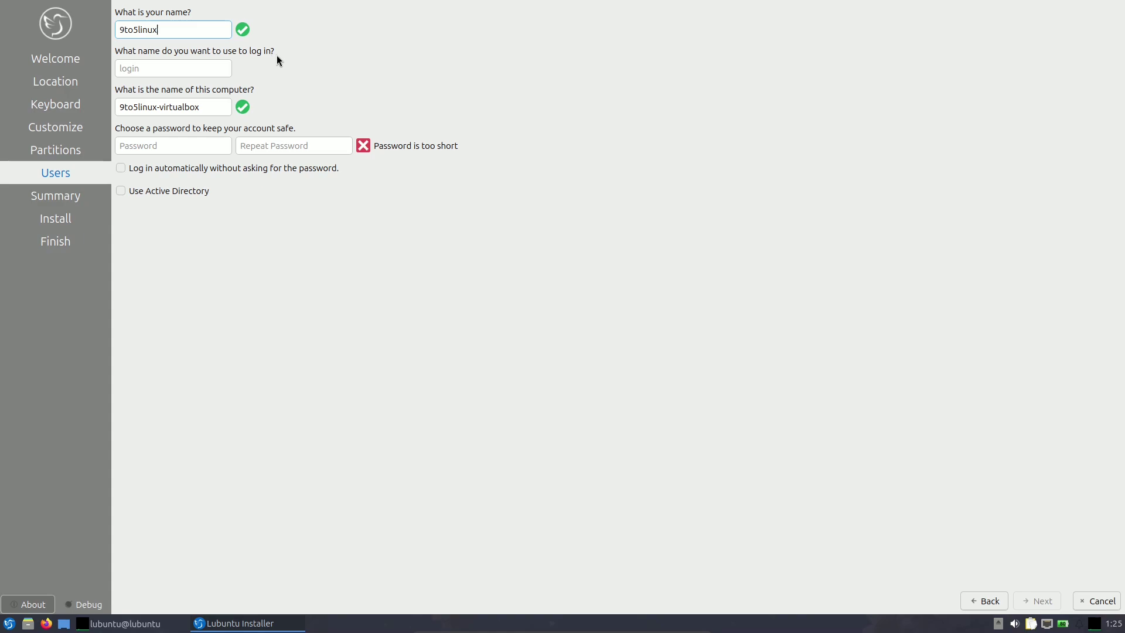
click(194, 64)
text(2)
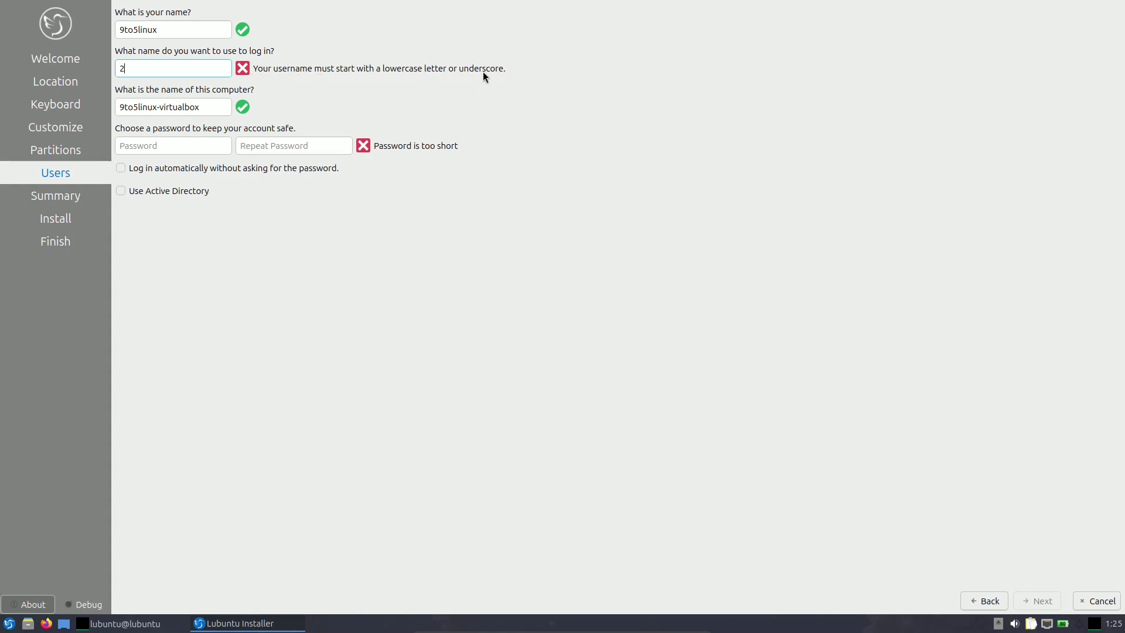
drag(137, 71, 118, 69)
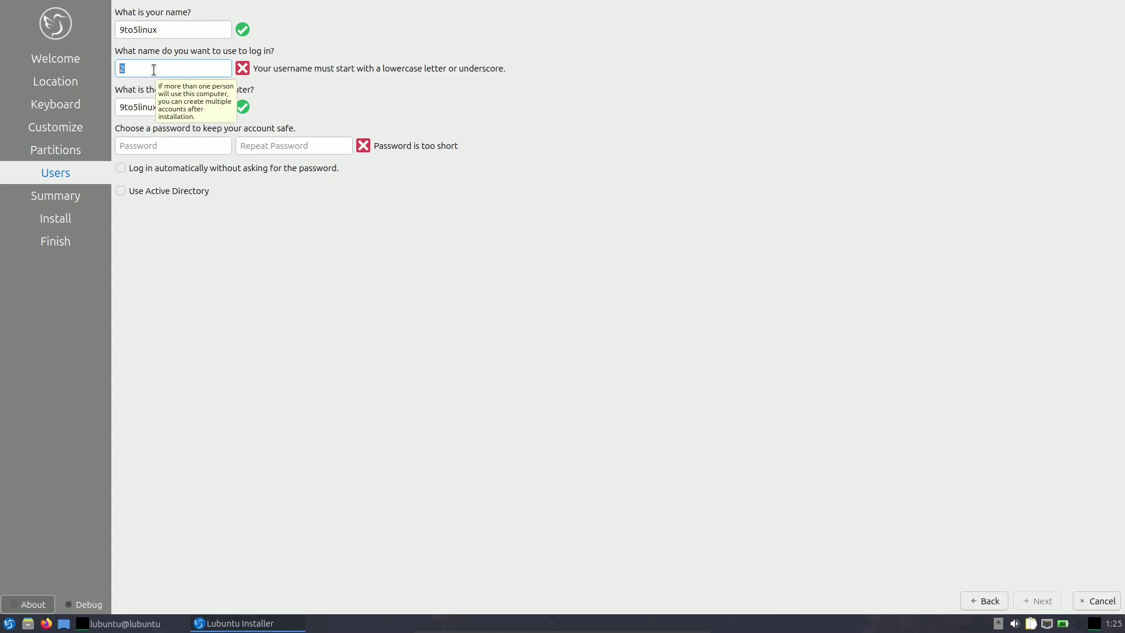
key(BackSpace)
text(runboxing)
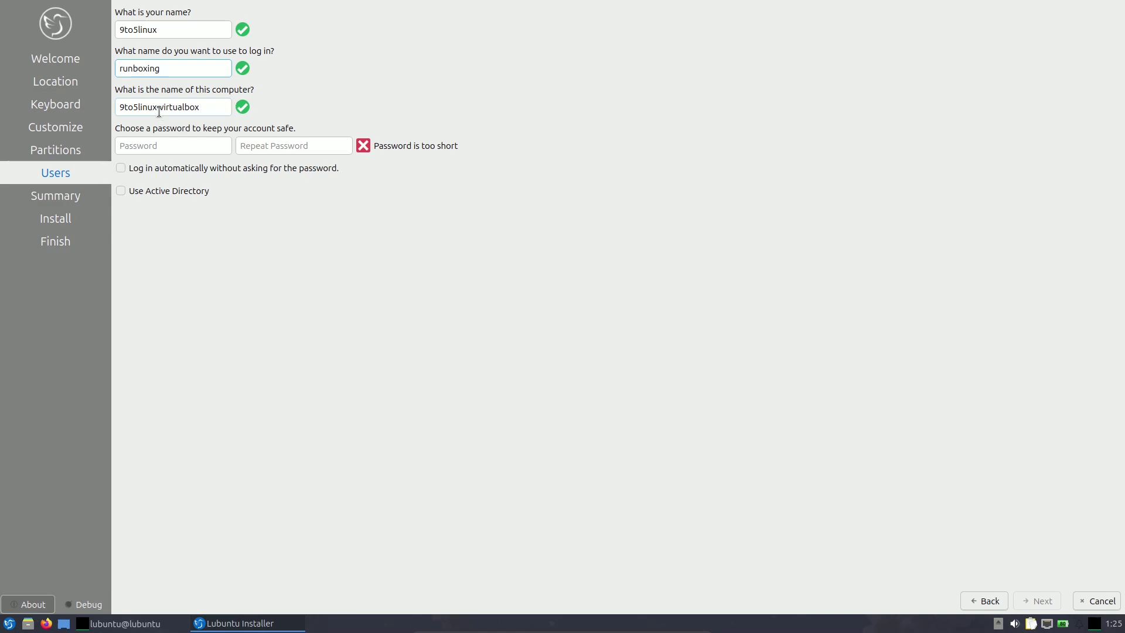
drag(158, 111, 215, 110)
key(BackSpace)
key(BackSpace)
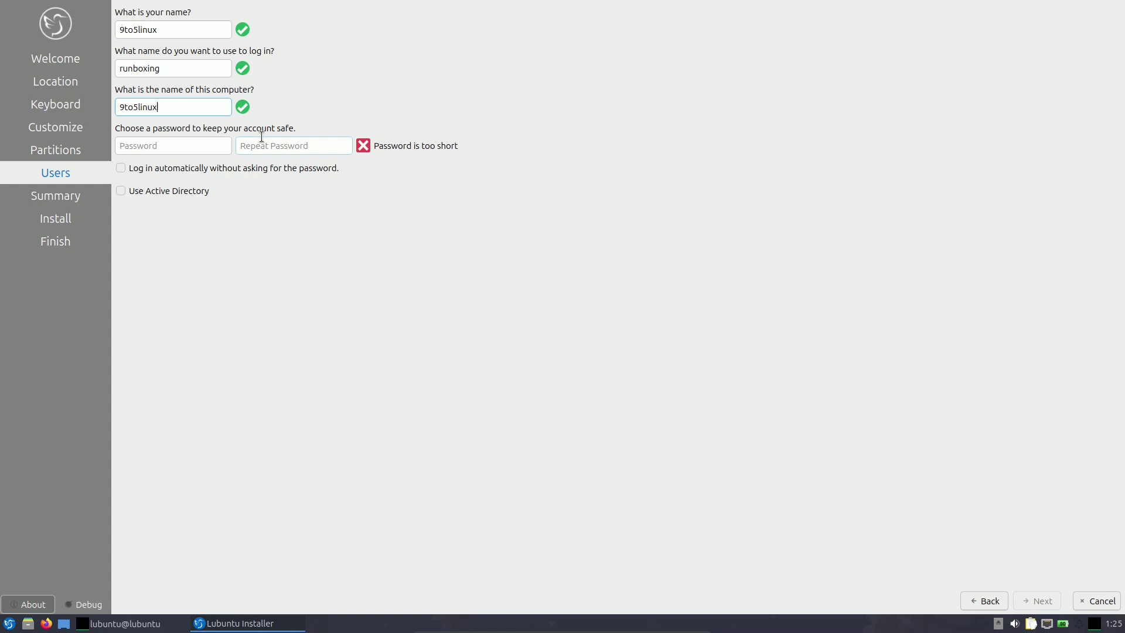
Enter the account password and repeat it in the confirmation field.
click(154, 145)
text(linux)
click(265, 148)
text(li)
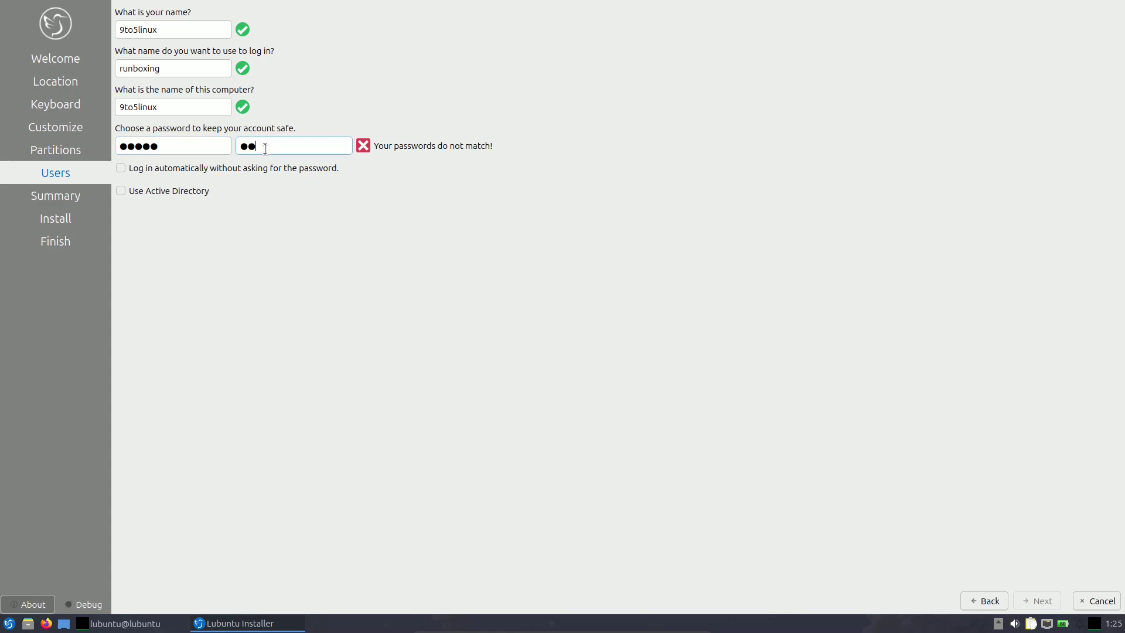
text(nux)
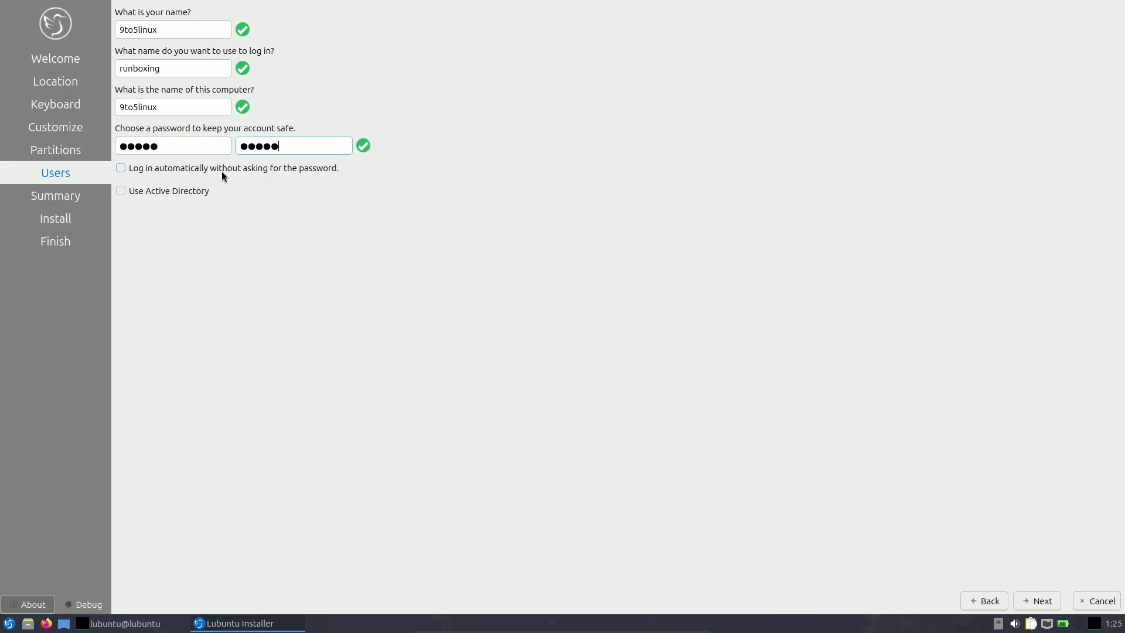
Turn on automatic login, leave Active Directory off, and proceed to the installation Summary.
click(178, 167)
click(135, 193)
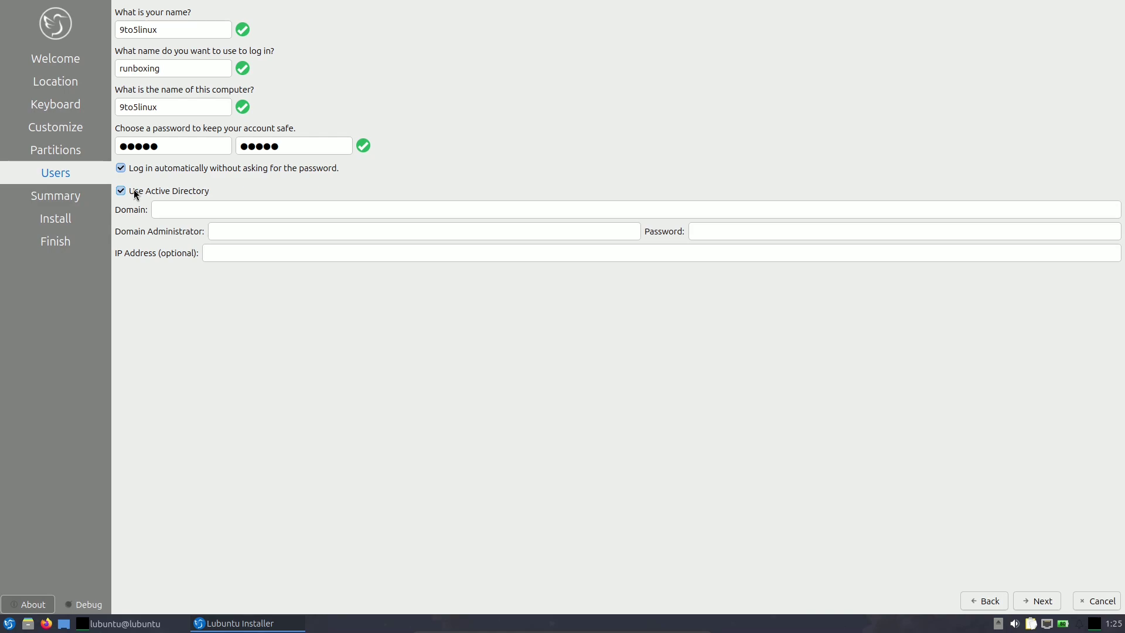
click(134, 190)
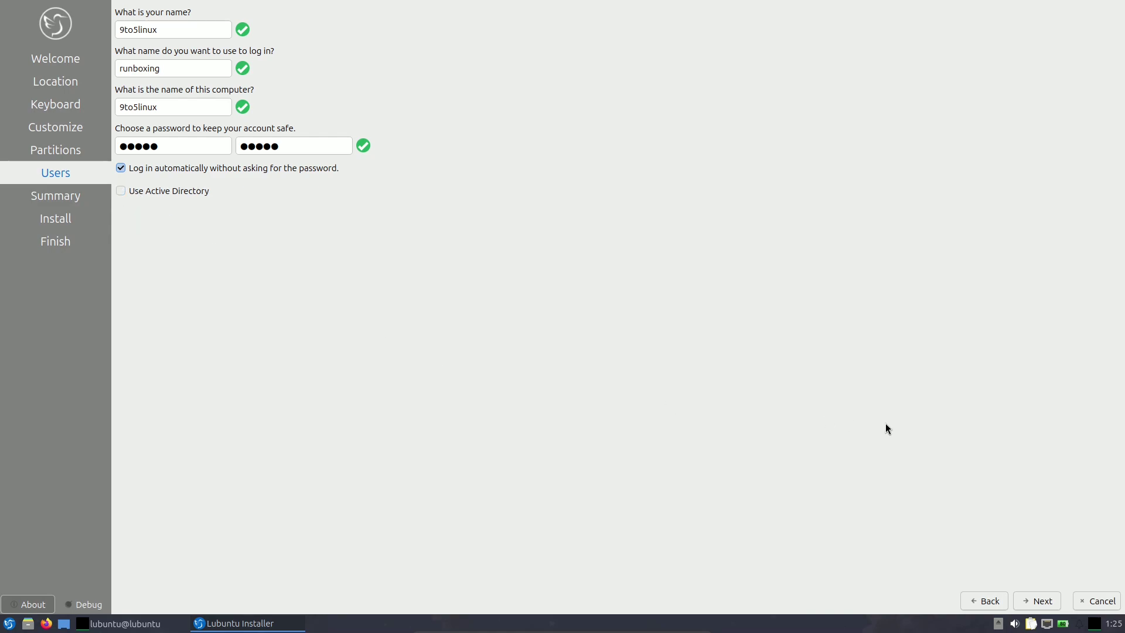
click(1038, 600)
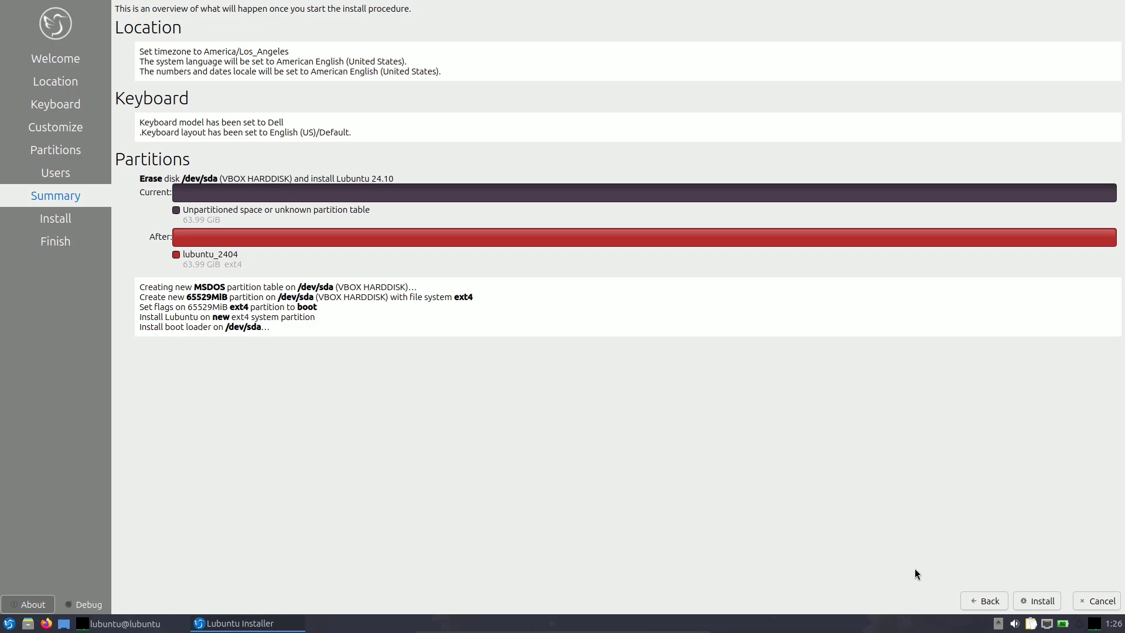
click(980, 595)
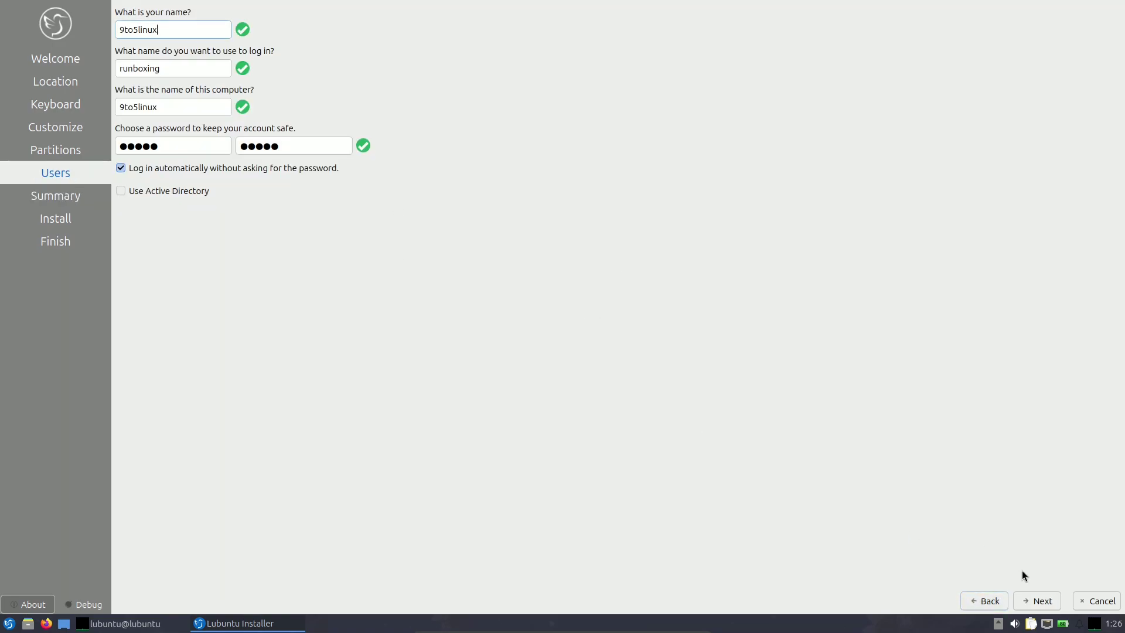
click(1034, 598)
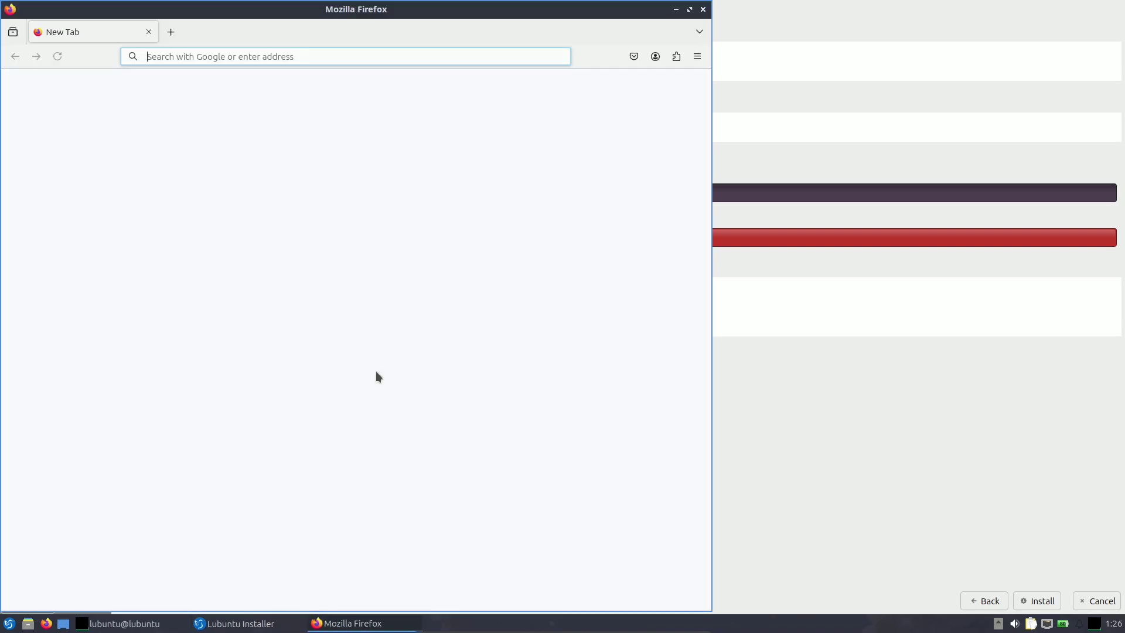
In maximized Firefox, search 'lubuntu system requirements' and open the Discourse minimum requirements thread.
click(689, 9)
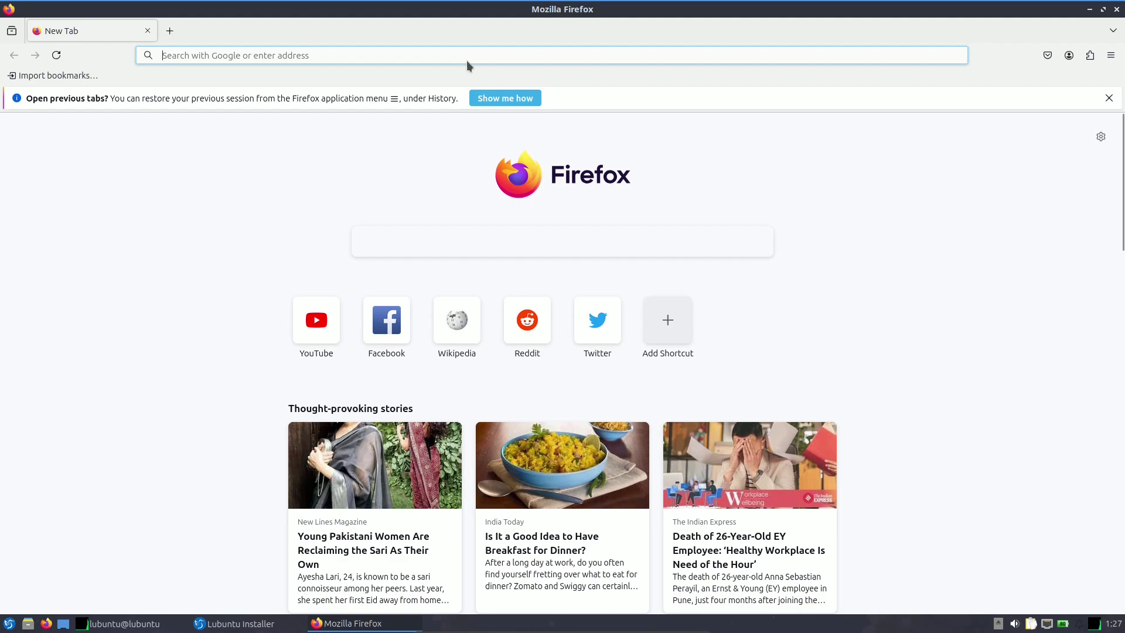
click(467, 61)
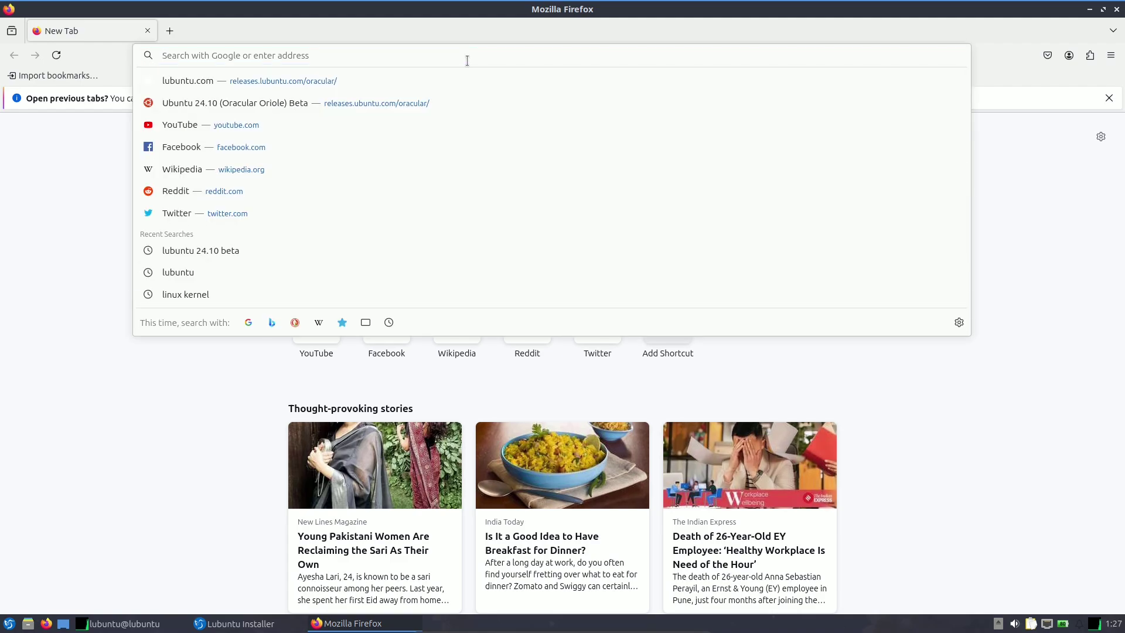
text(lubunt)
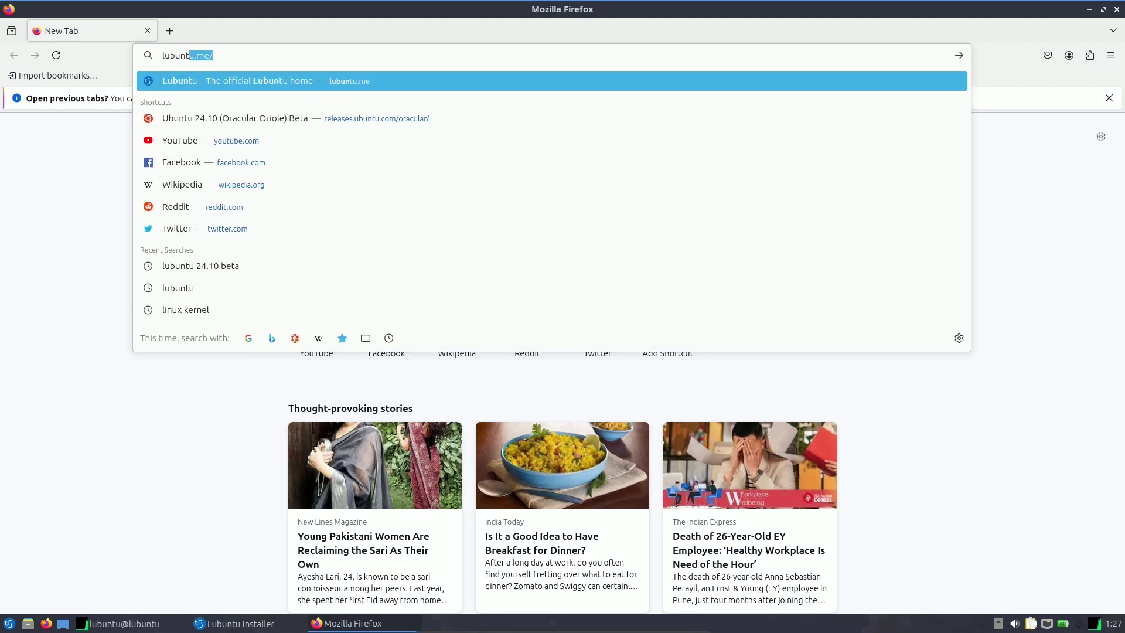
text(u)
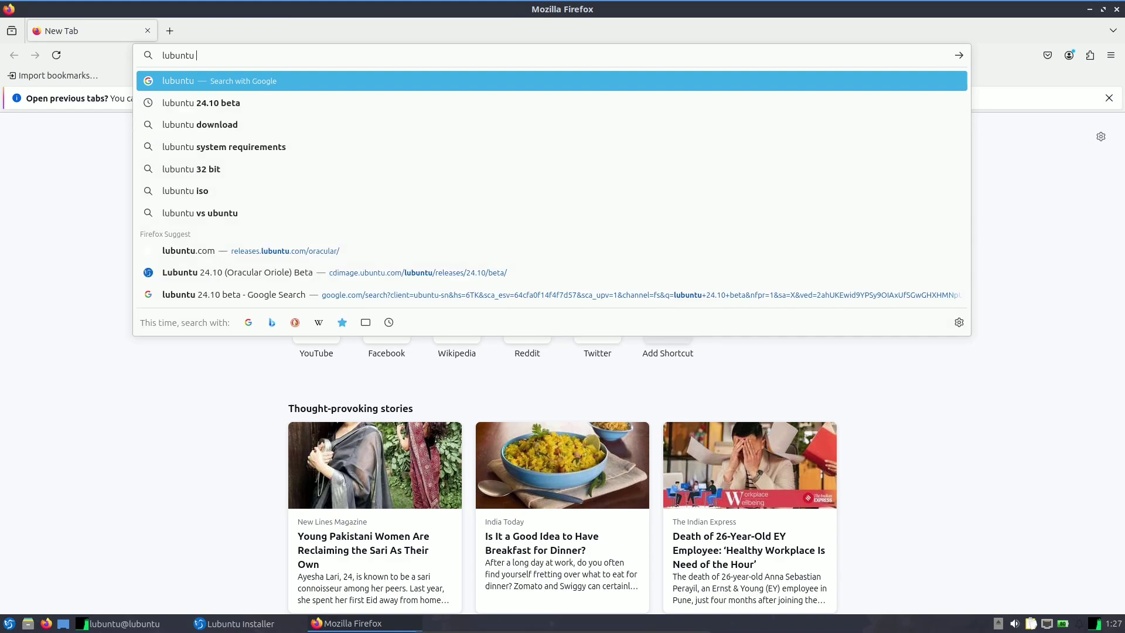
key(Down)
key(Down)
key(Down)
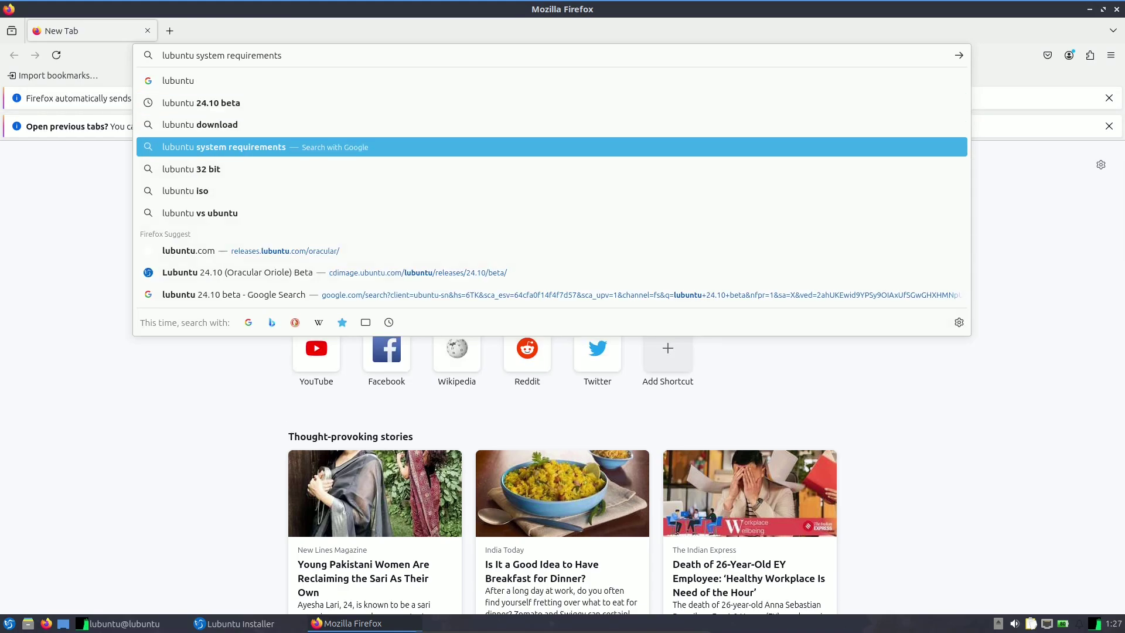
key(Return)
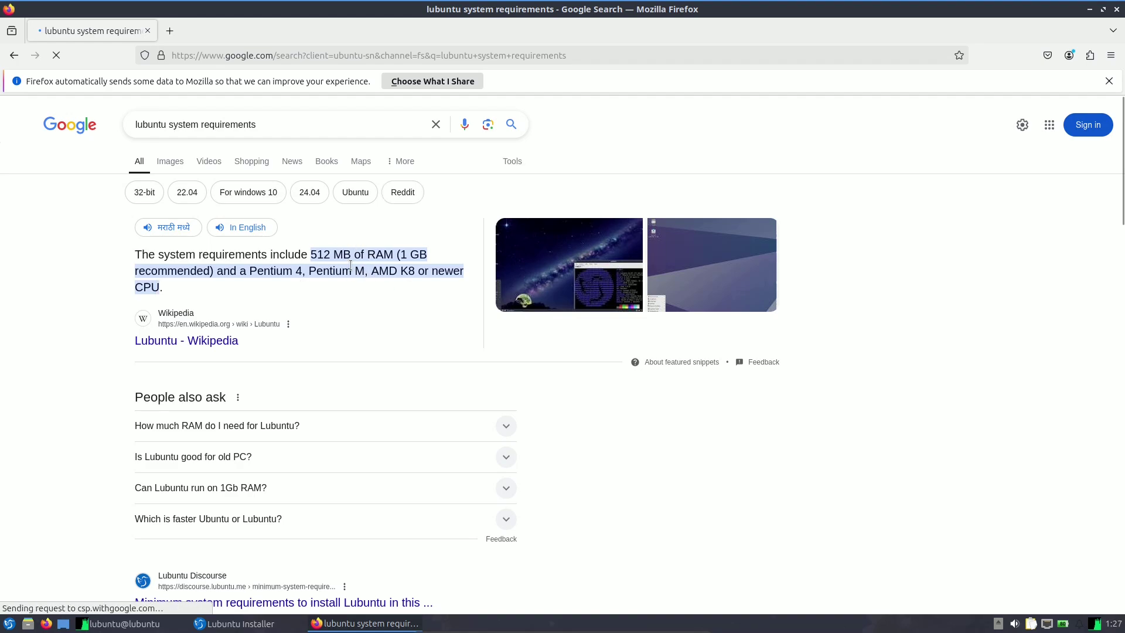
scroll(370, 289, down, 5)
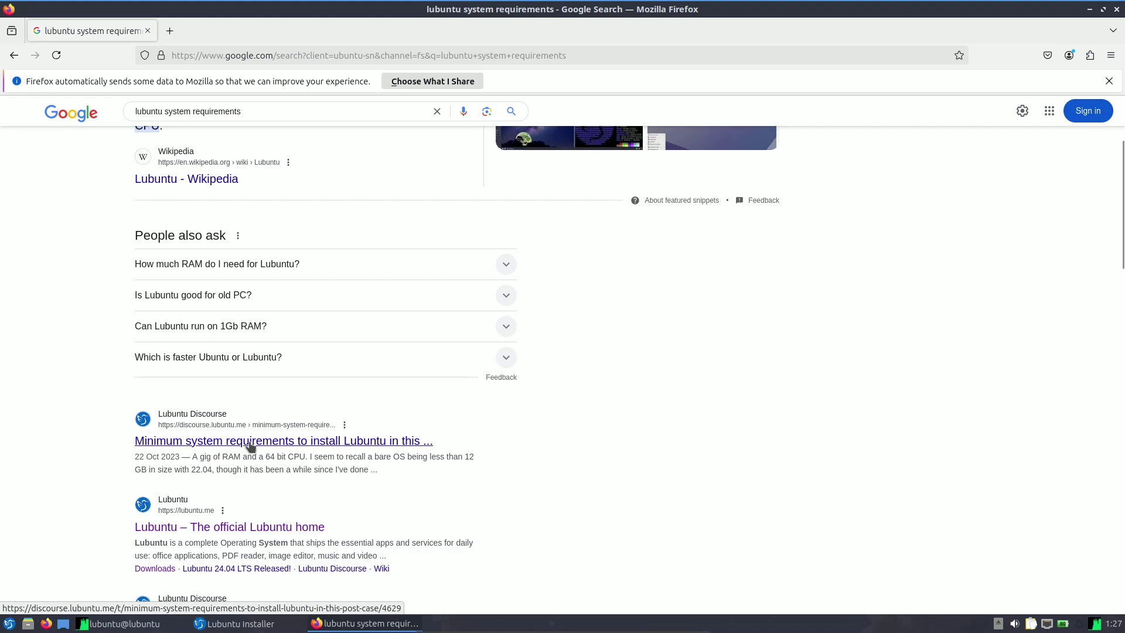
click(225, 441)
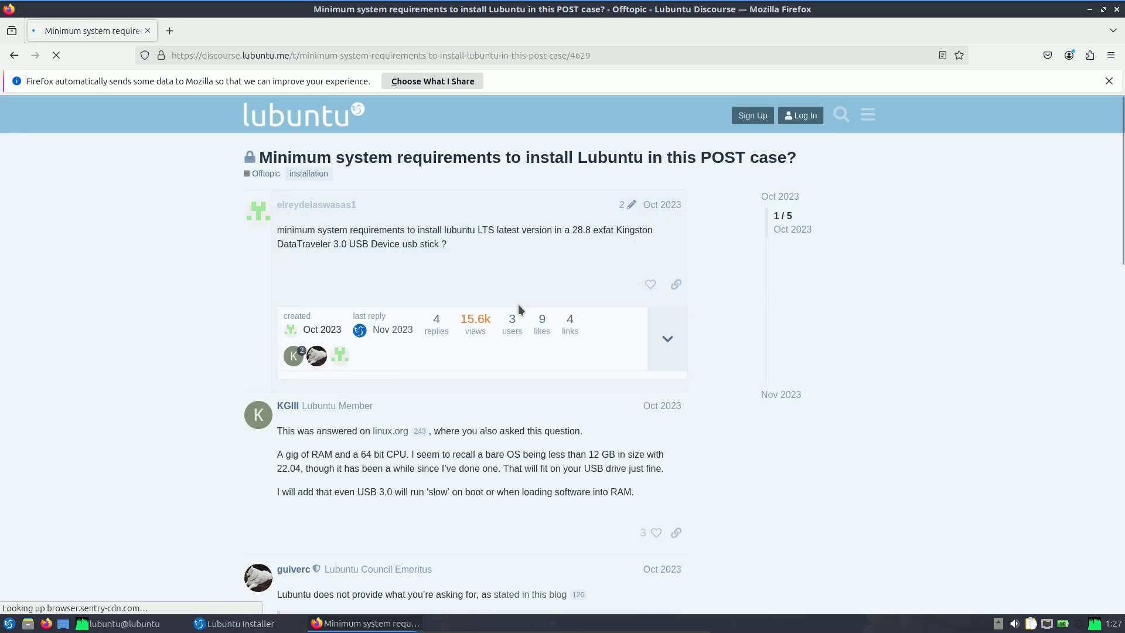
Go back to the Google results, scroll through them, and close Firefox.
scroll(518, 304, down, 3)
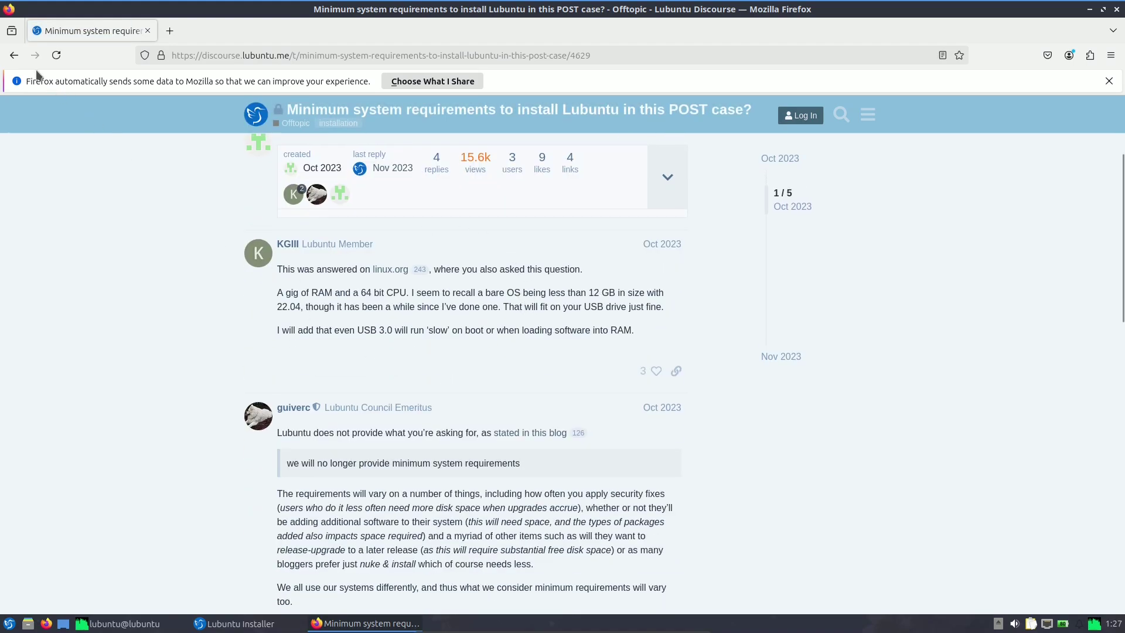
click(14, 55)
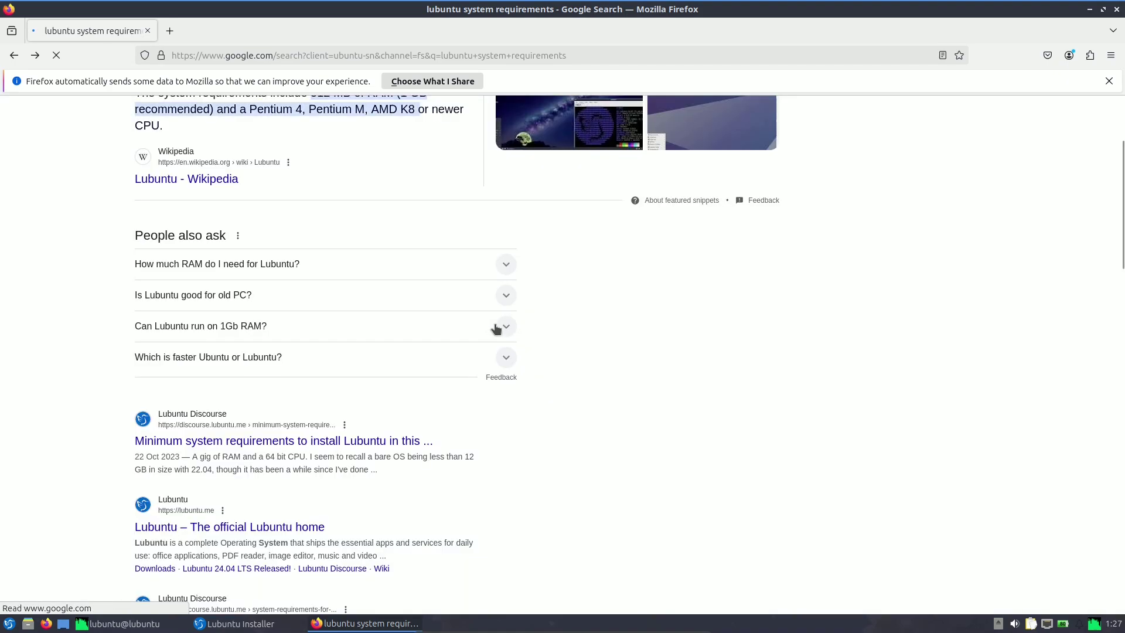
scroll(477, 304, up, 3)
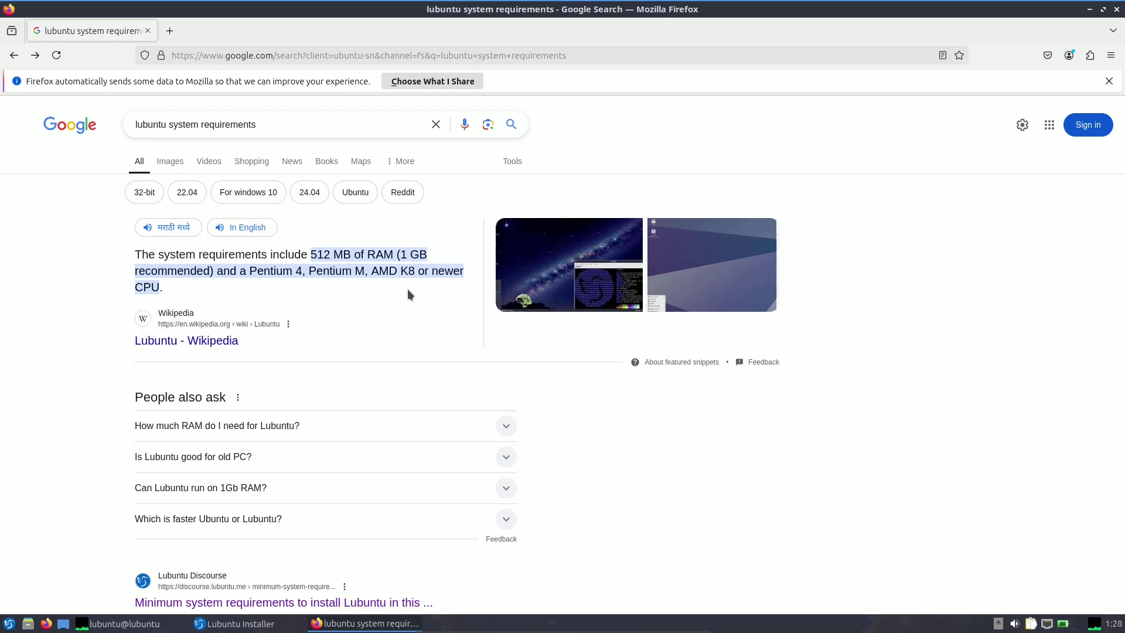
scroll(433, 291, down, 3)
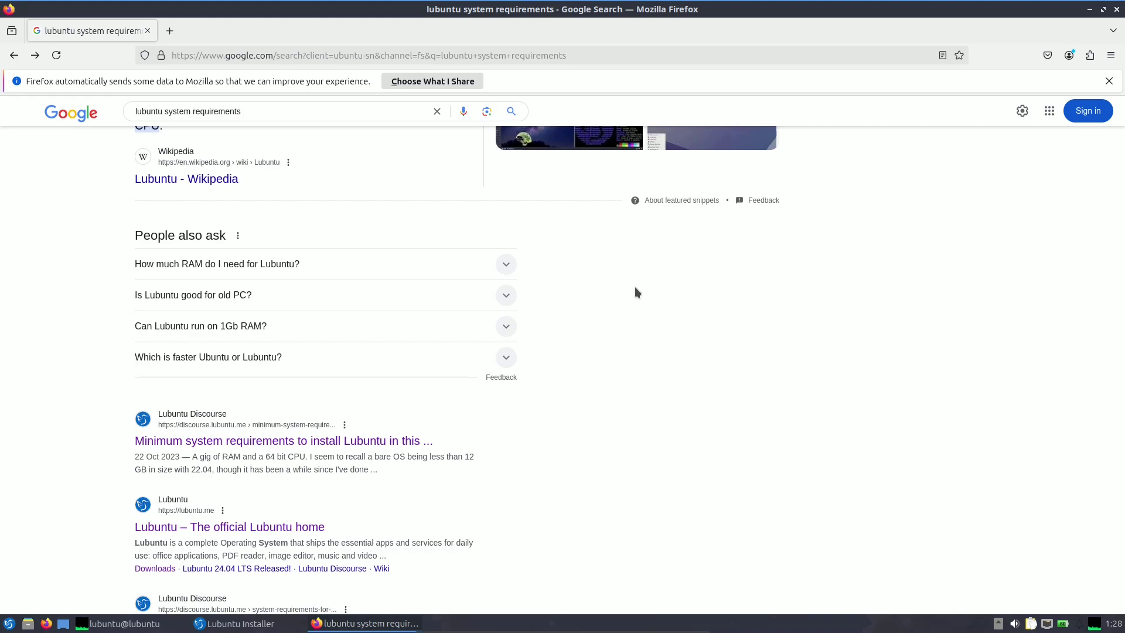
scroll(614, 316, up, 3)
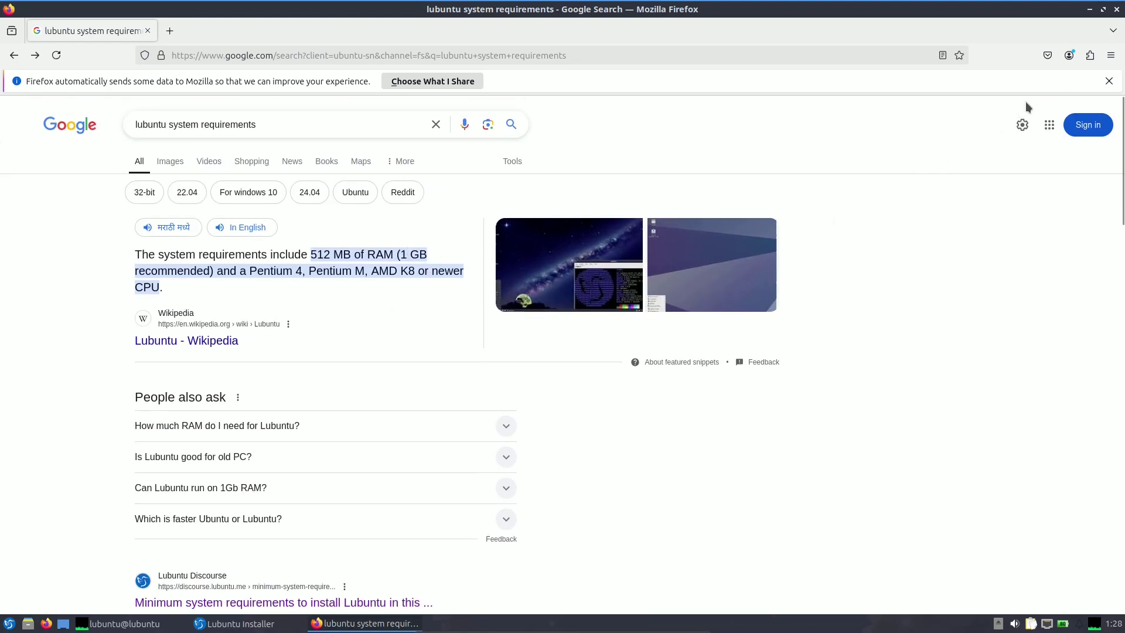
click(1117, 11)
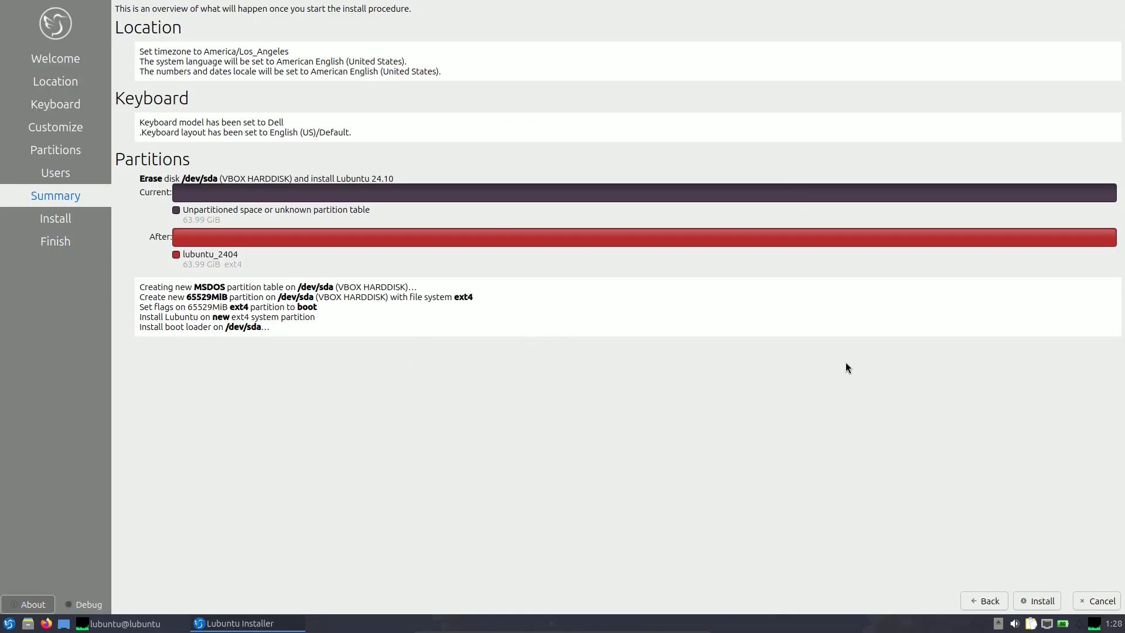
Cancel the installation and confirm quitting the Lubuntu installer.
click(1100, 602)
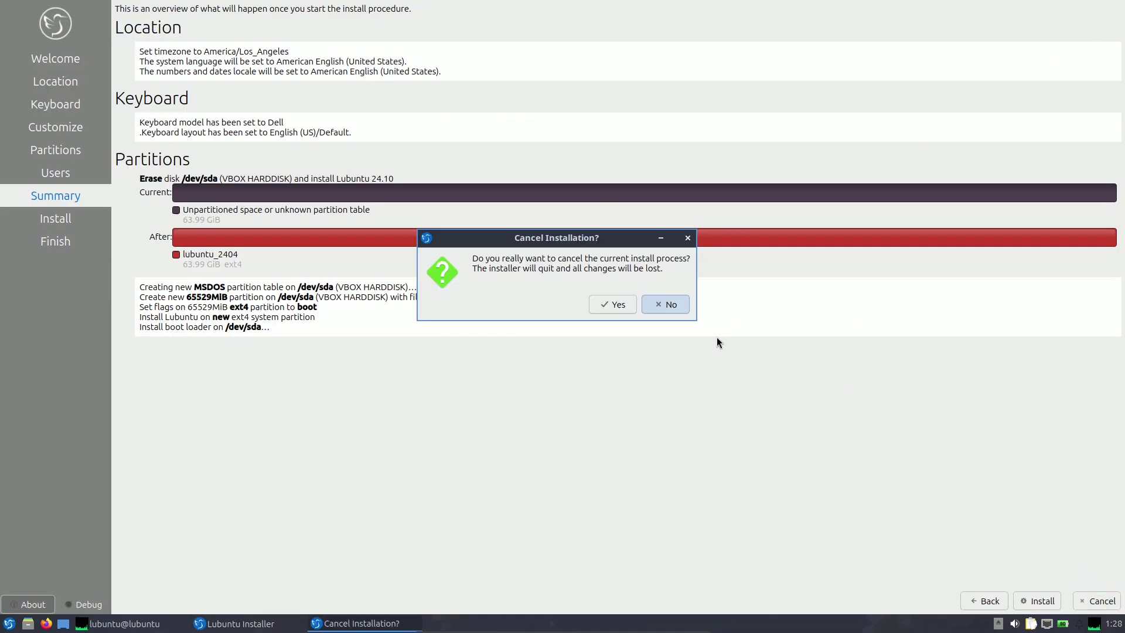
click(629, 307)
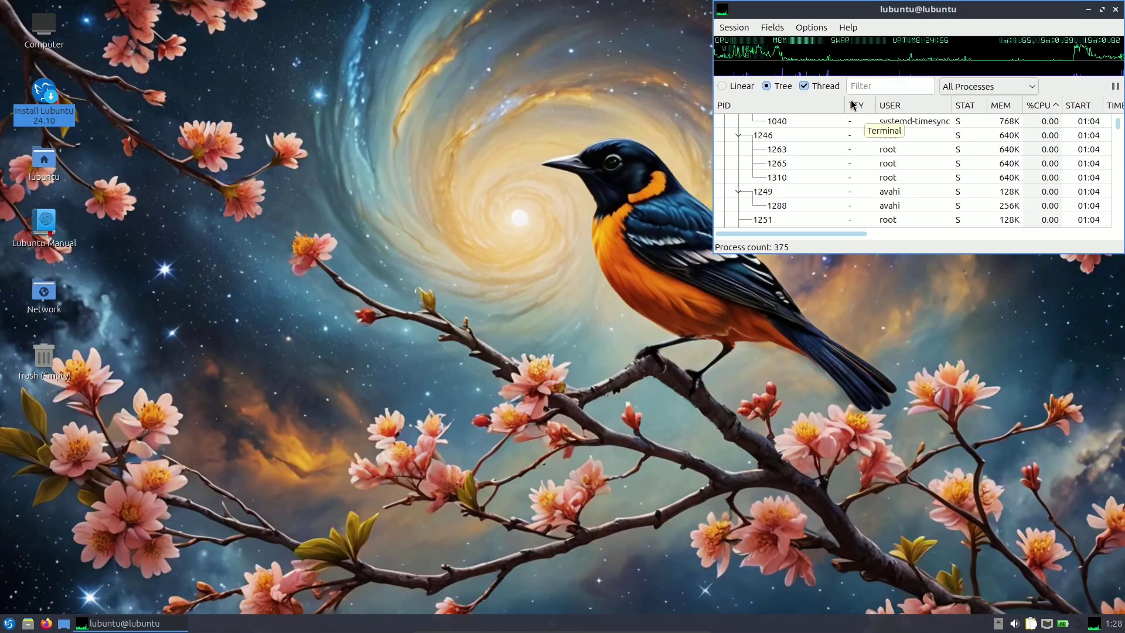
mouse_move(787, 46)
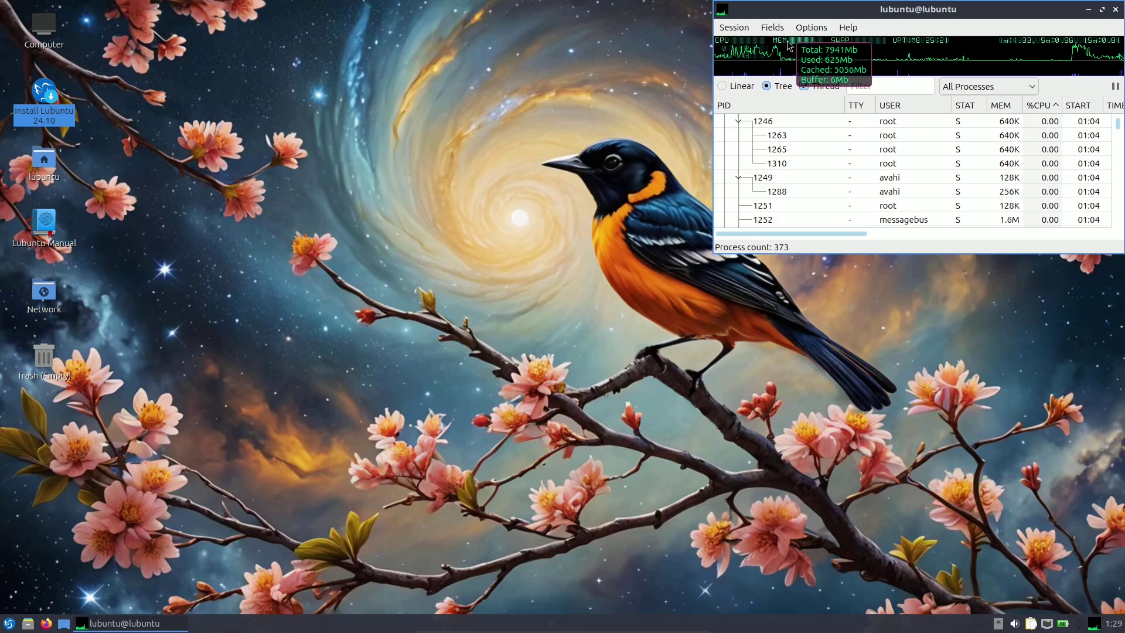
mouse_move(795, 51)
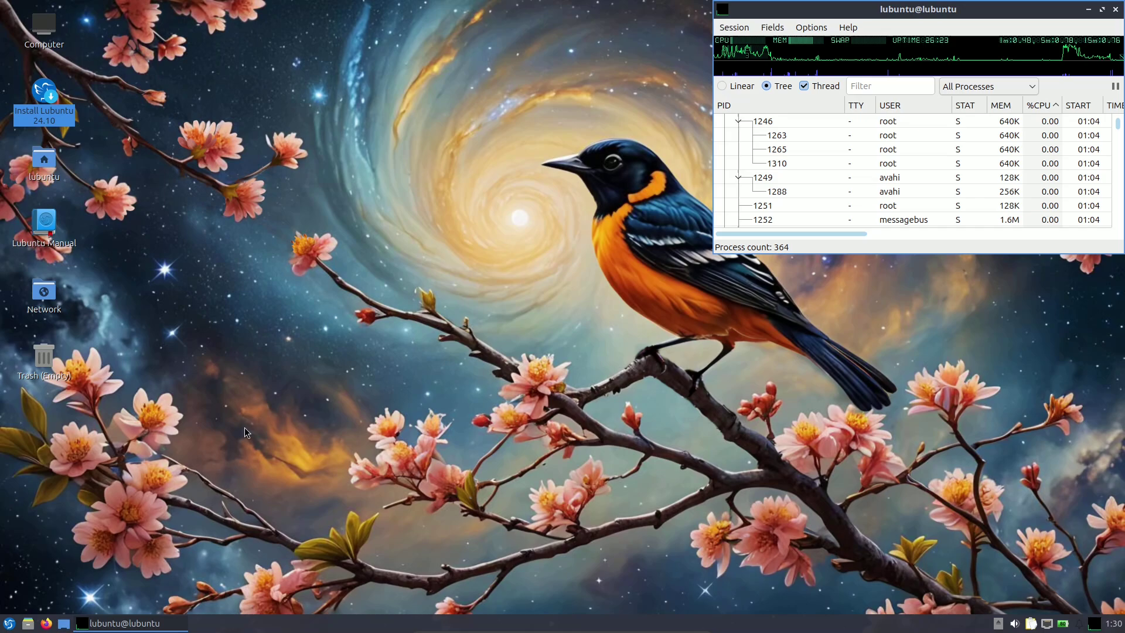
In Desktop Preferences' Background tab, browse the wallpapers and pick lubuntu-default-wallpaper.jpg.
right_click(438, 202)
click(502, 373)
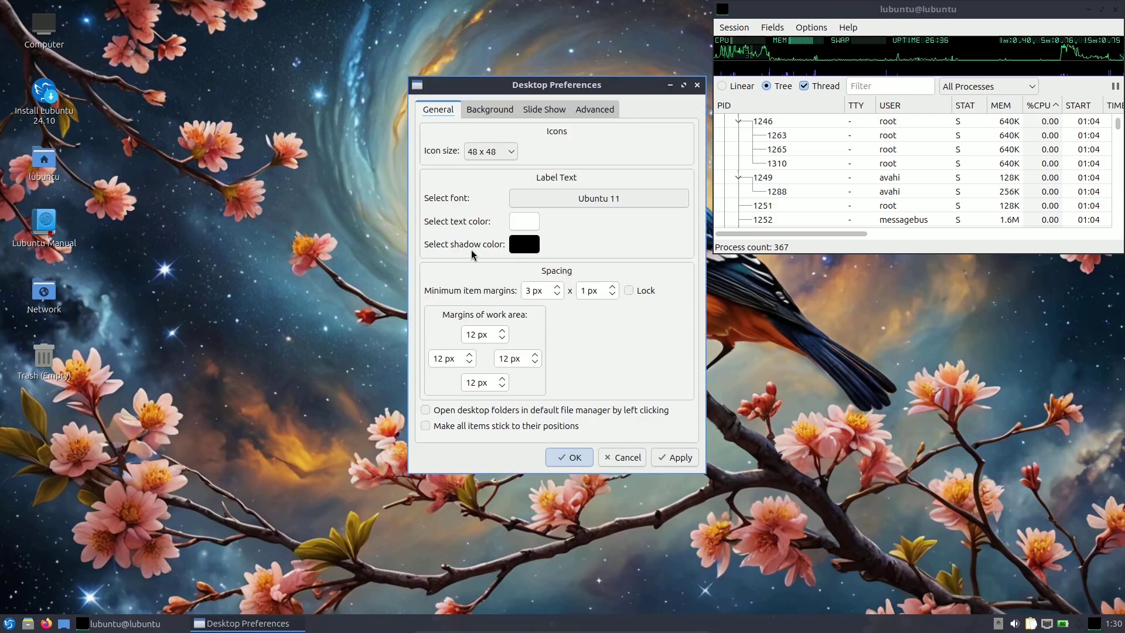
drag(472, 254, 333, 267)
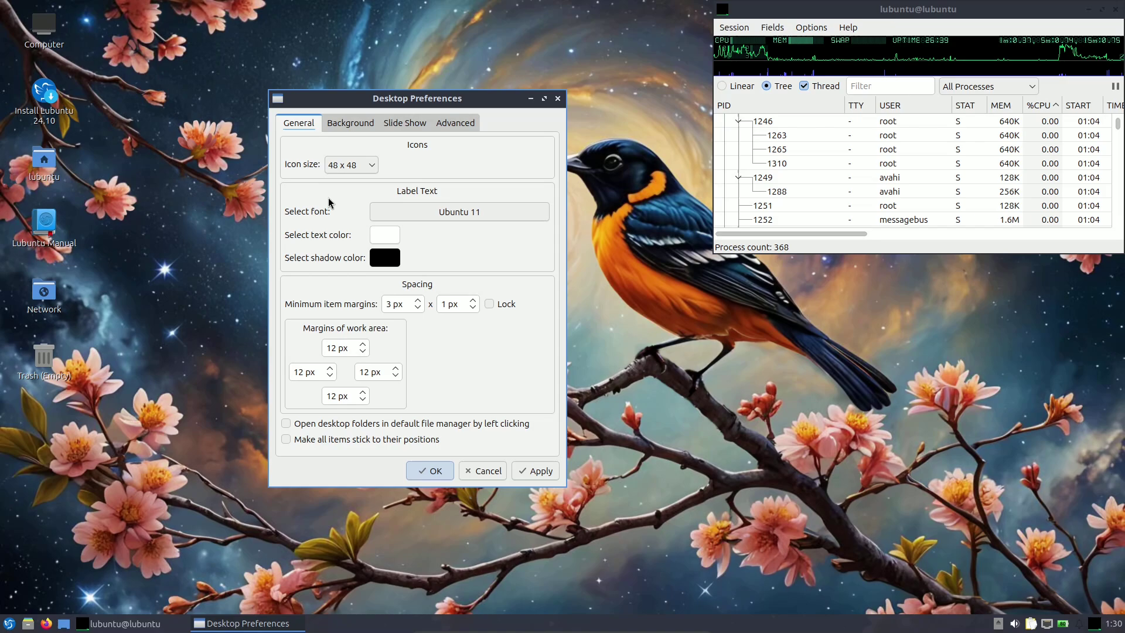
click(346, 124)
click(523, 256)
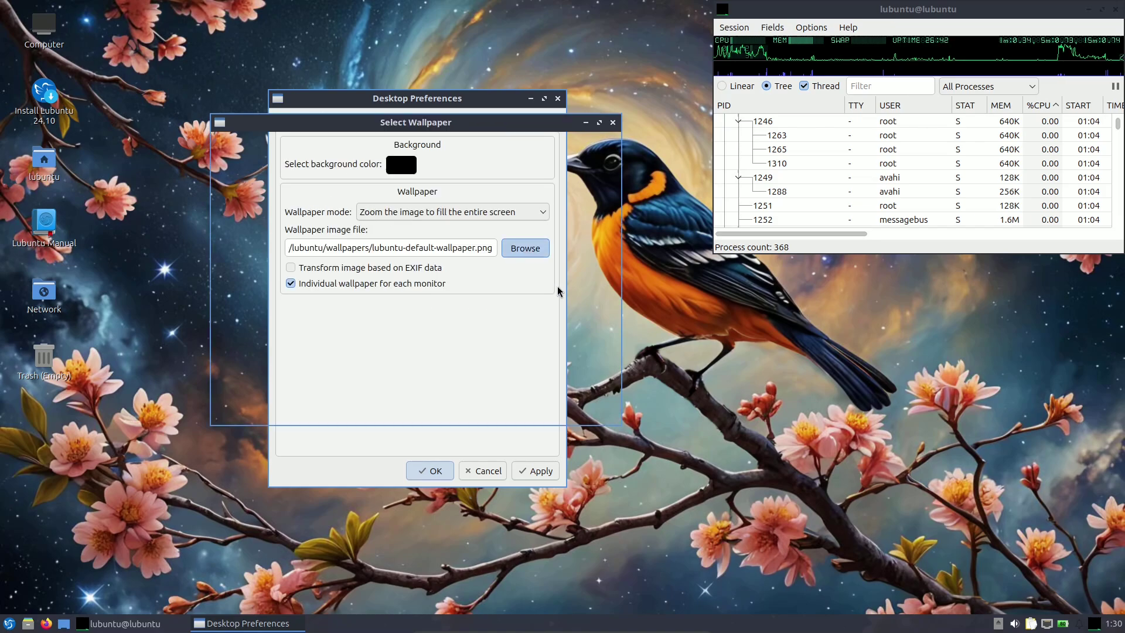
scroll(609, 341, up, 3)
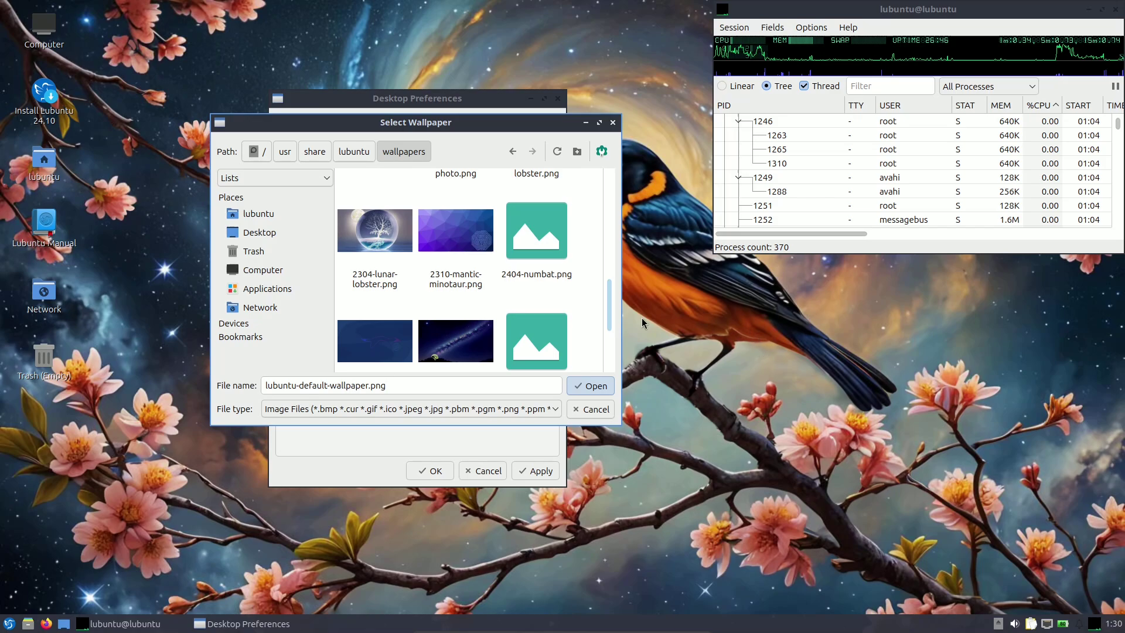
drag(606, 314, 596, 367)
click(473, 332)
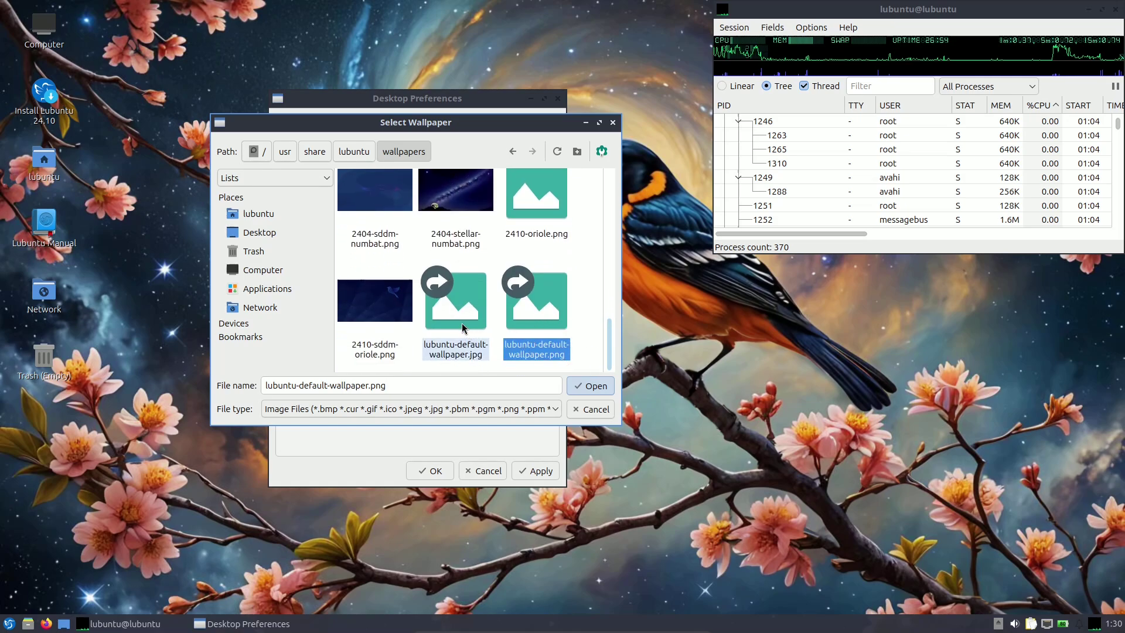
right_click(461, 320)
Open lubuntu-default-wallpaper.jpg in LXImage-Qt and page through the bundled wallpapers.
click(486, 326)
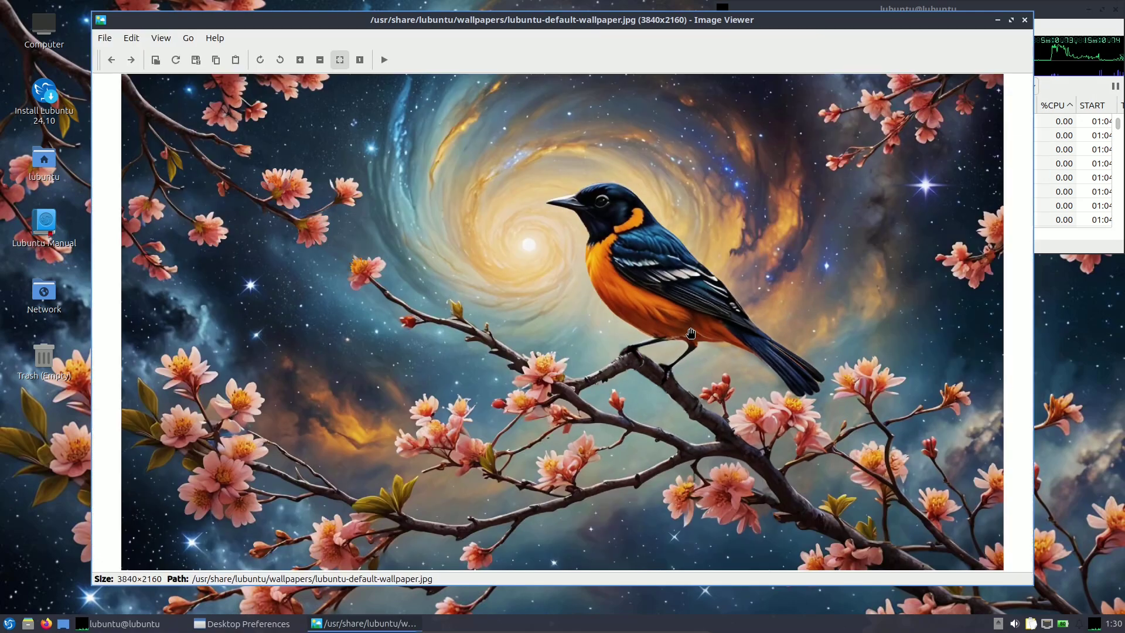
scroll(691, 332, up, 2)
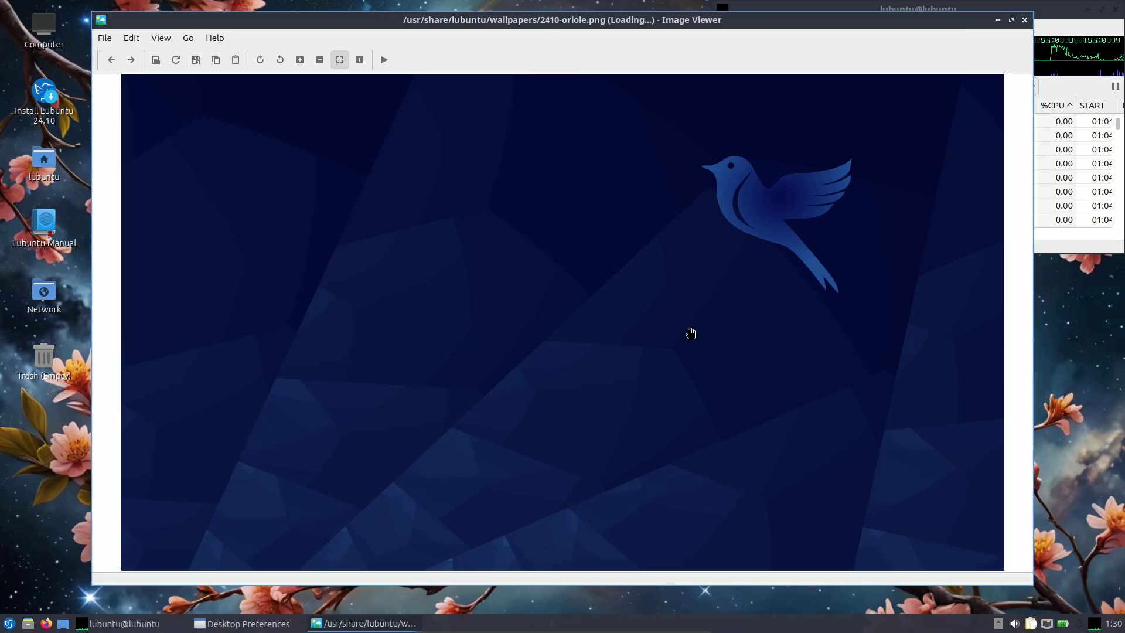
scroll(691, 333, down, 1)
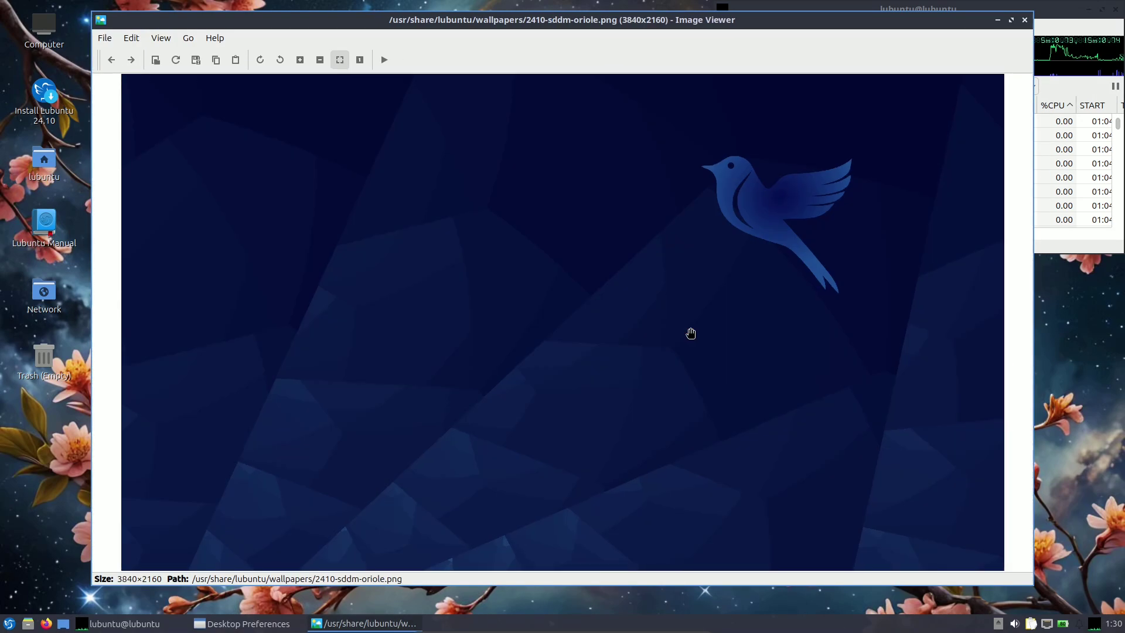
scroll(690, 332, up, 2)
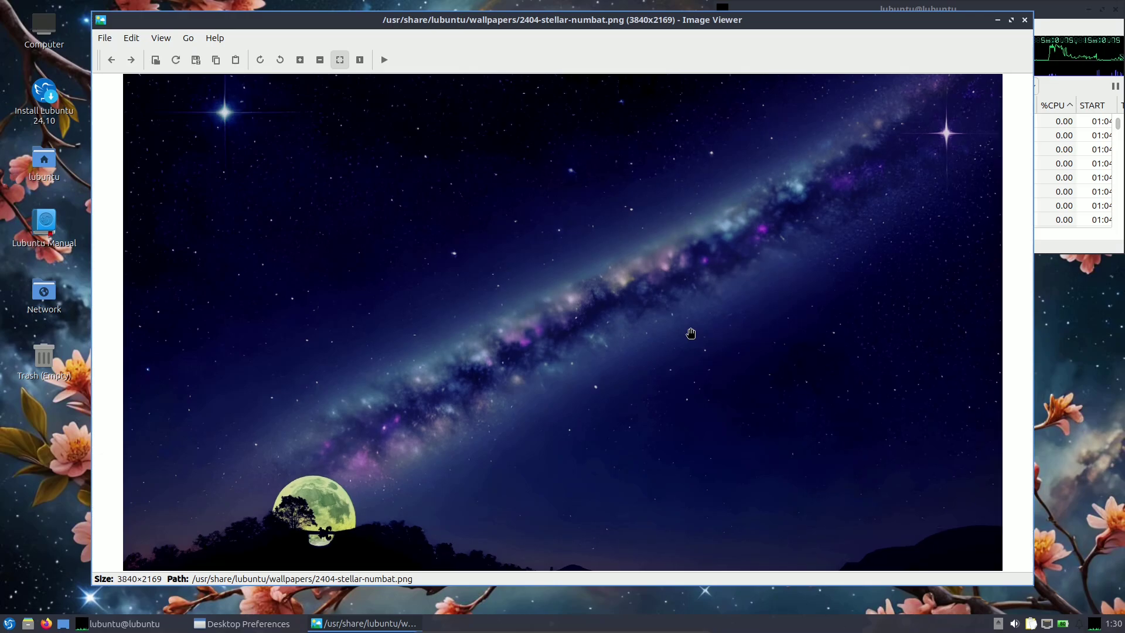
scroll(691, 333, up, 1)
scroll(690, 333, up, 1)
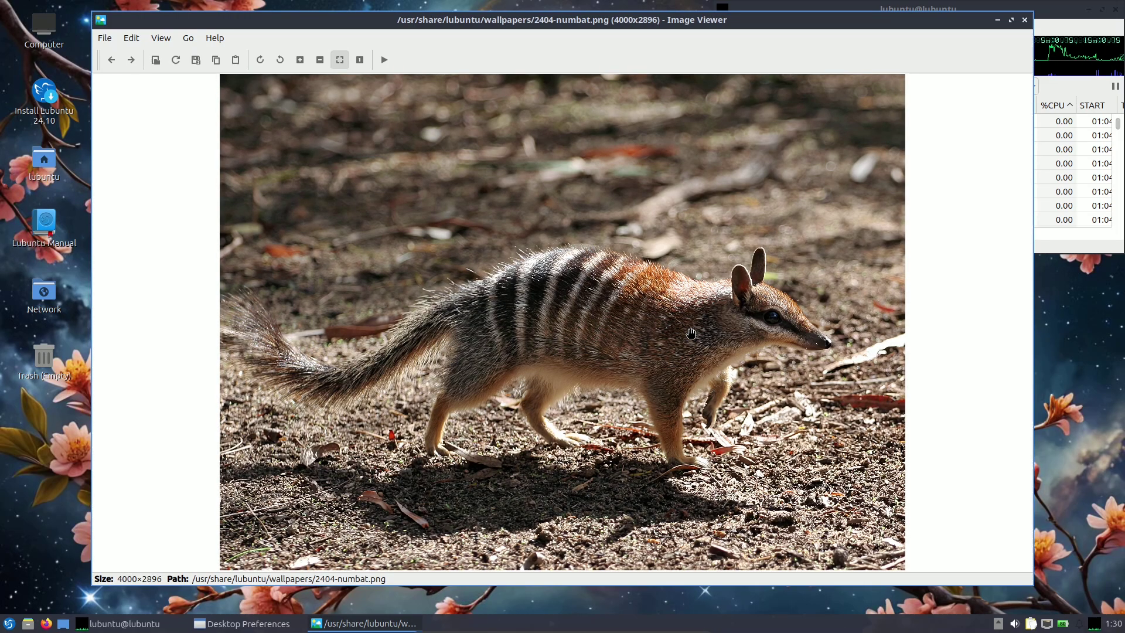
scroll(691, 333, down, 3)
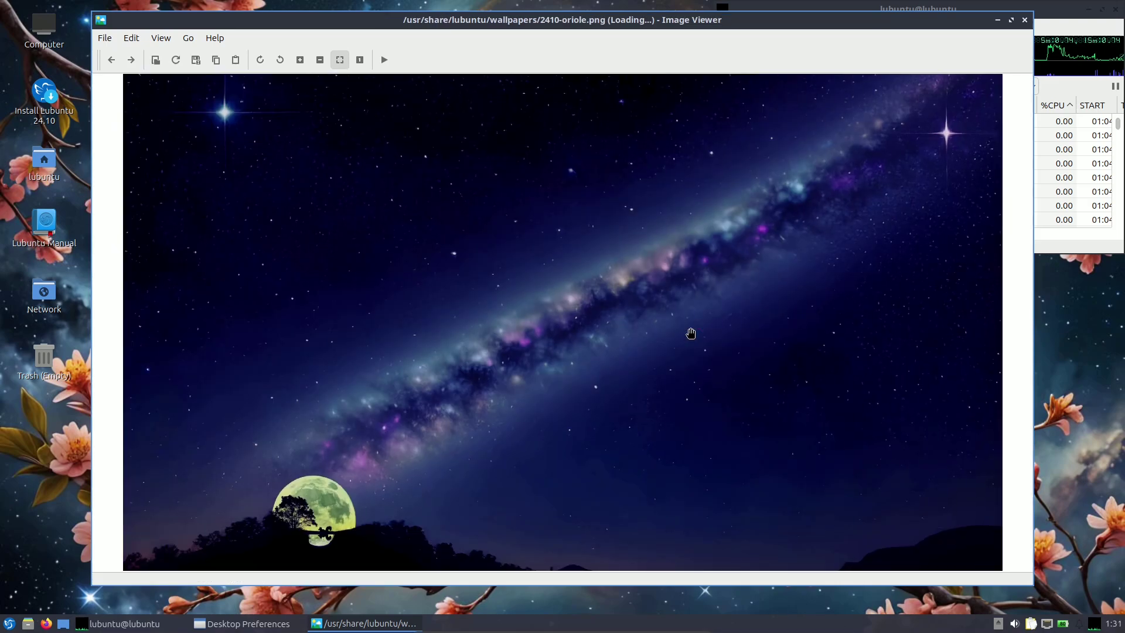
scroll(691, 333, down, 1)
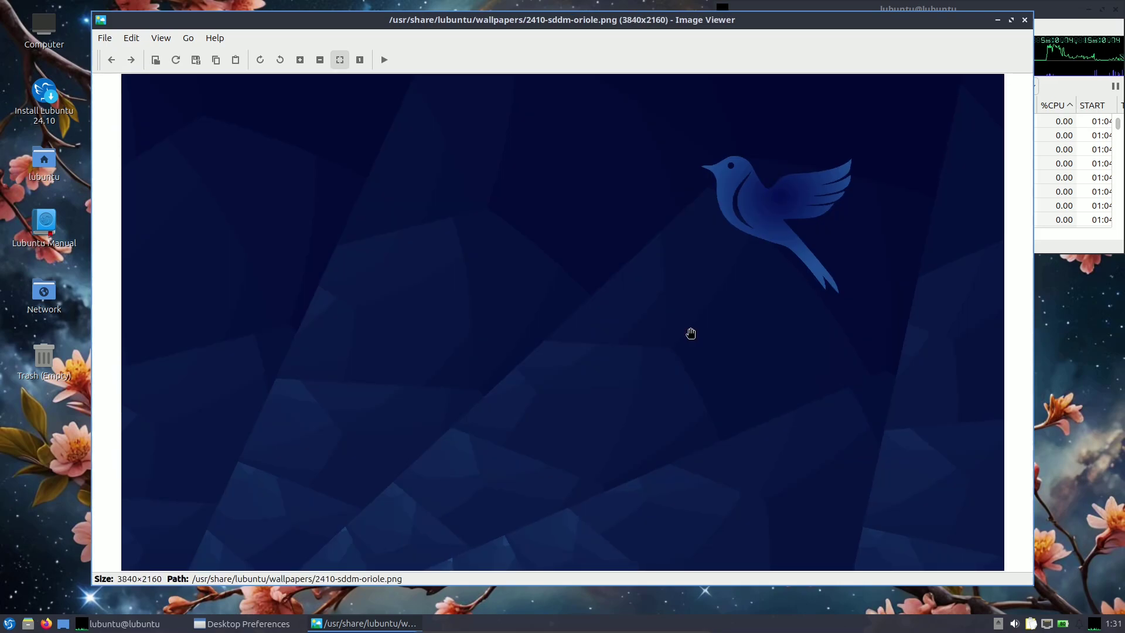
scroll(690, 332, down, 1)
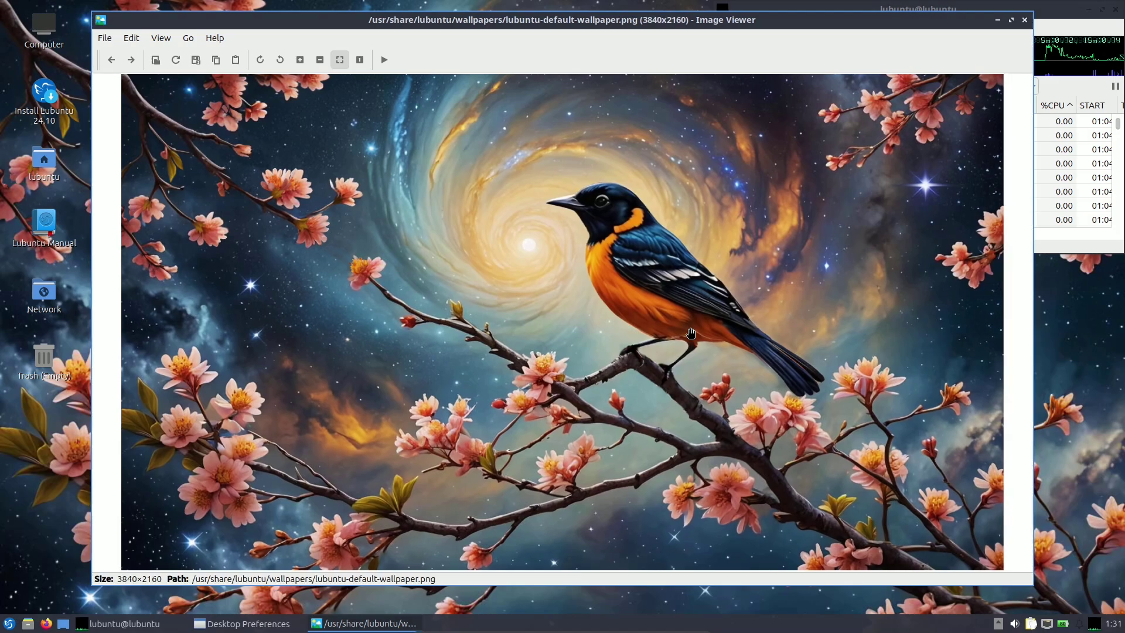
scroll(691, 332, down, 2)
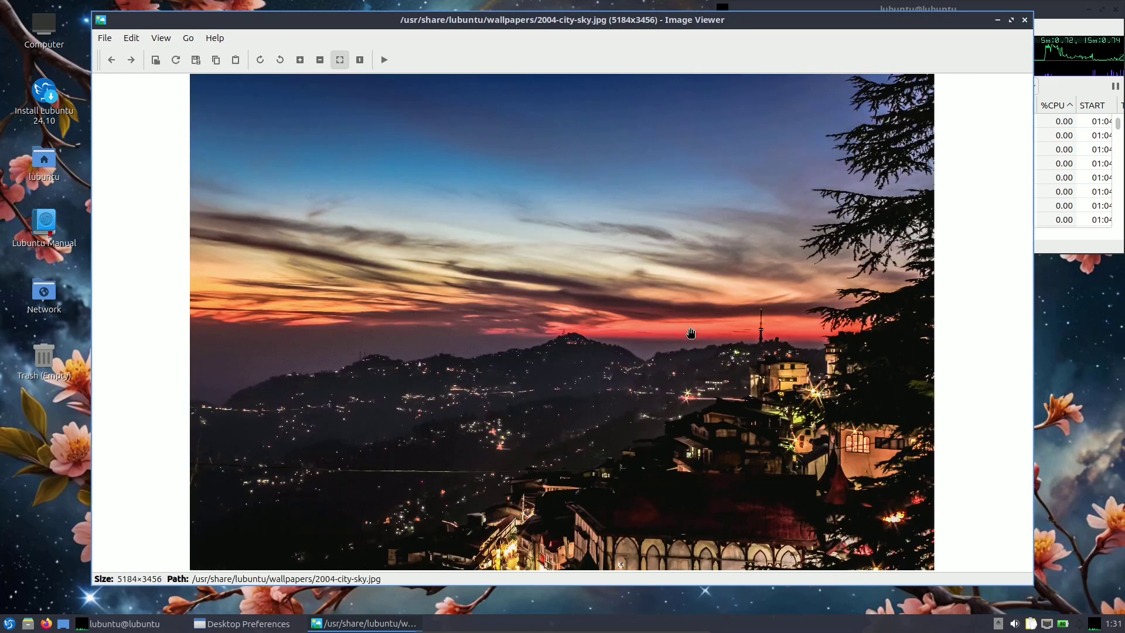
scroll(690, 333, down, 3)
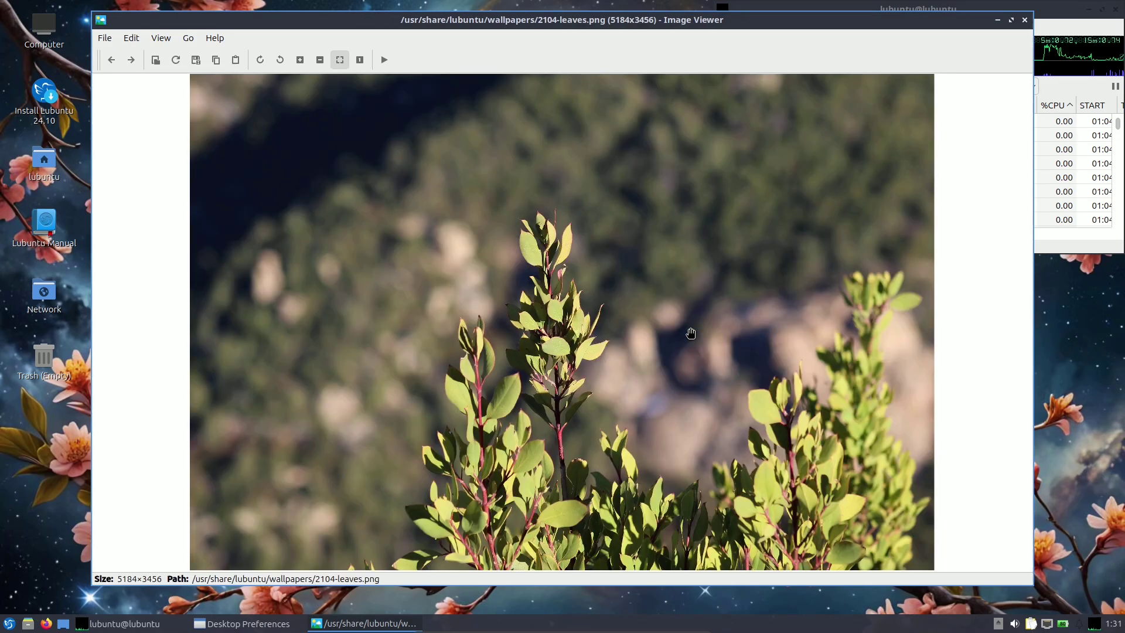
scroll(690, 333, down, 3)
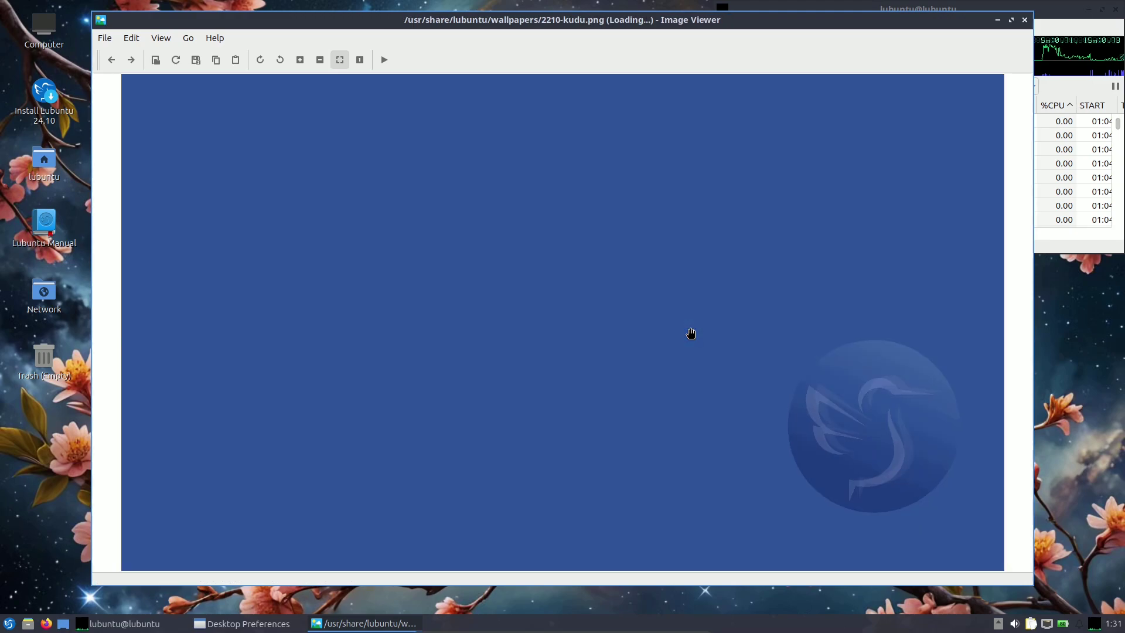
scroll(691, 333, down, 1)
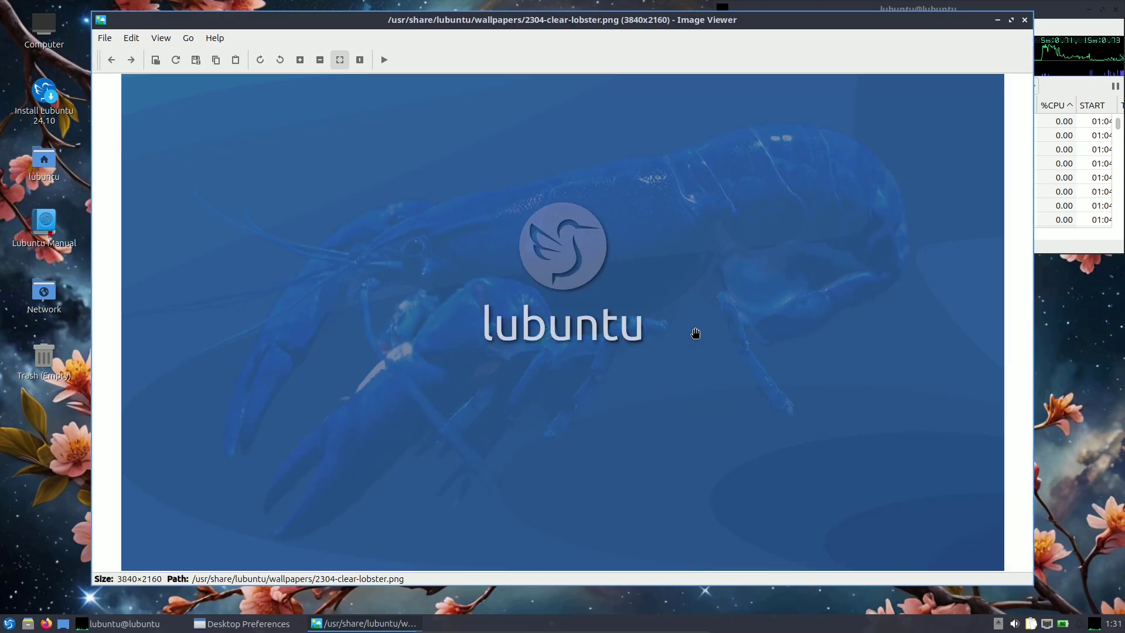
Close the viewer and picker, view the Slide Show and Advanced tabs, then cancel Desktop Preferences.
click(1024, 20)
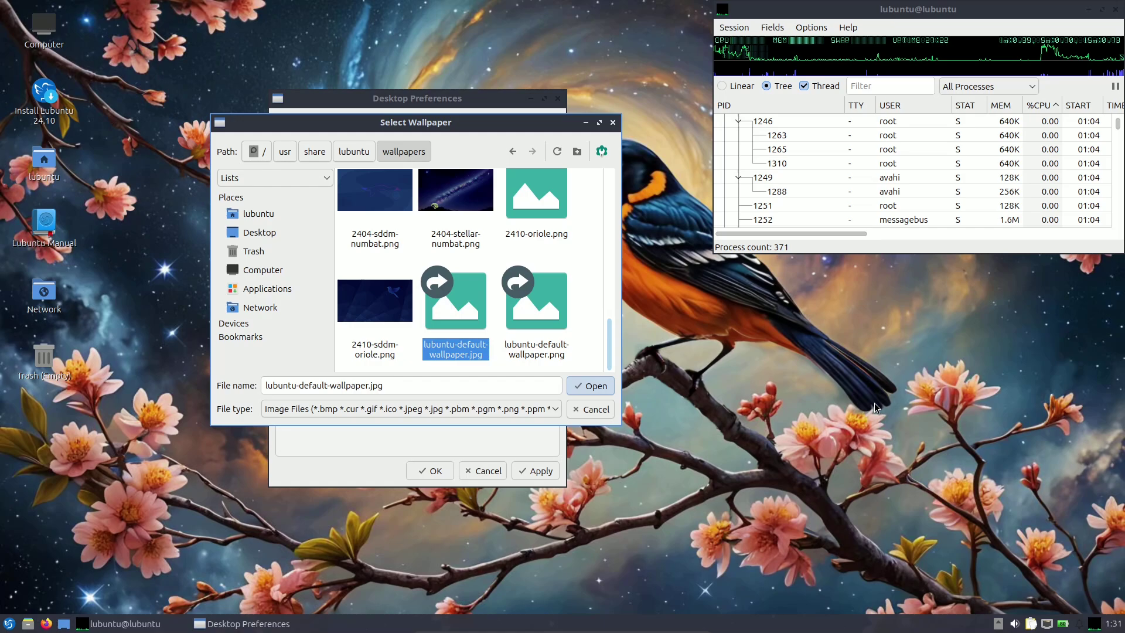
key(Return)
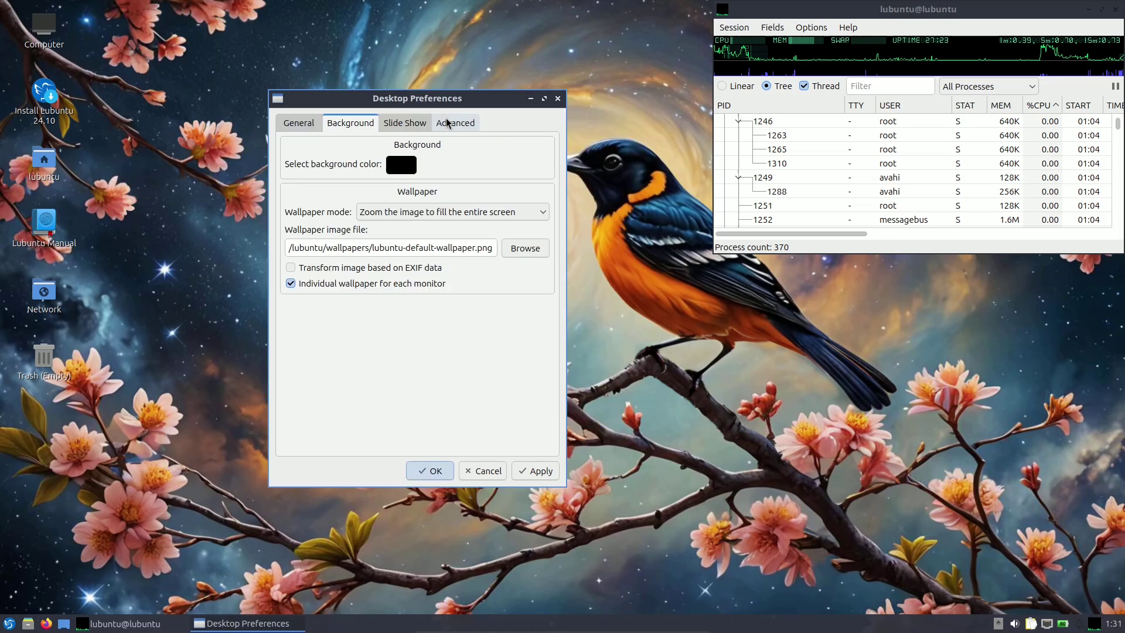
click(405, 123)
click(456, 122)
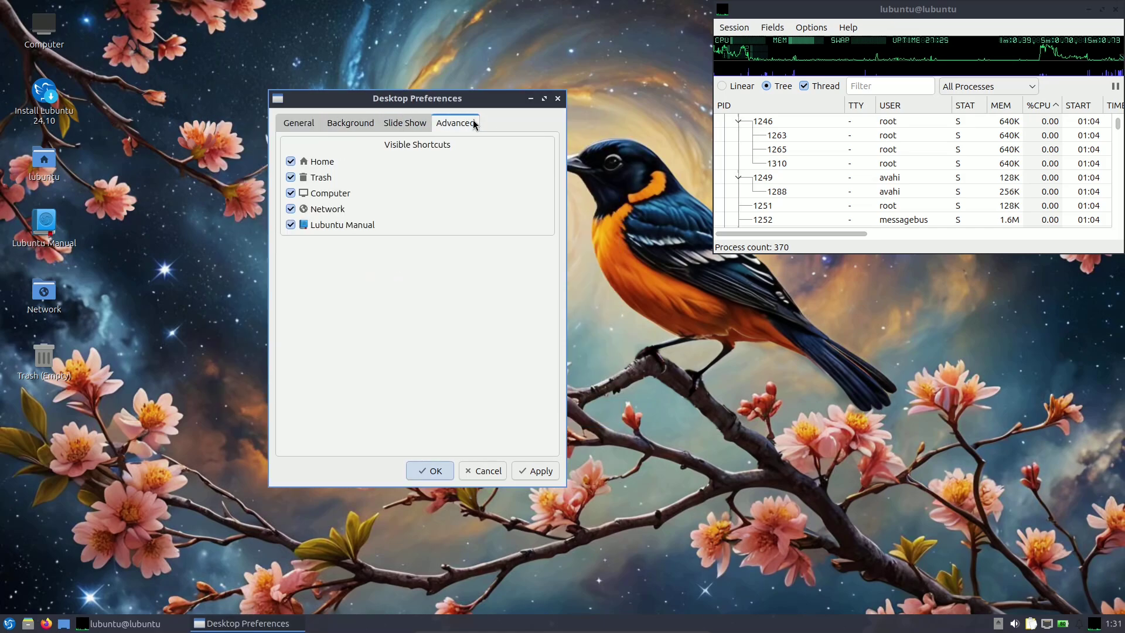
click(502, 470)
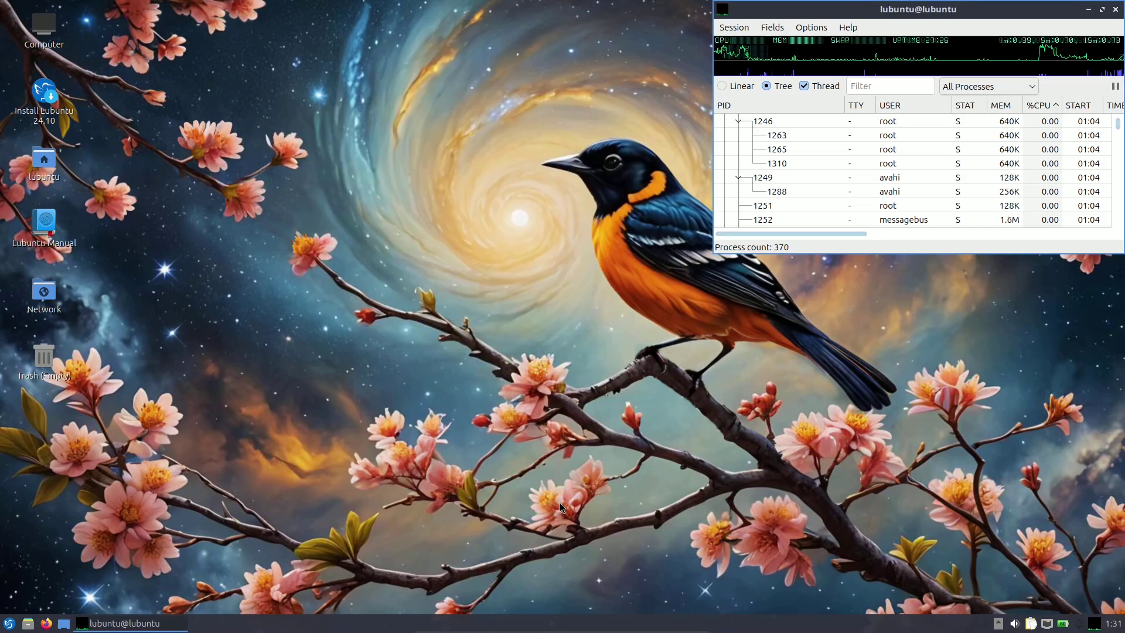
Inspect battery details, removable media and network connections from the tray, closing each popup.
click(1110, 625)
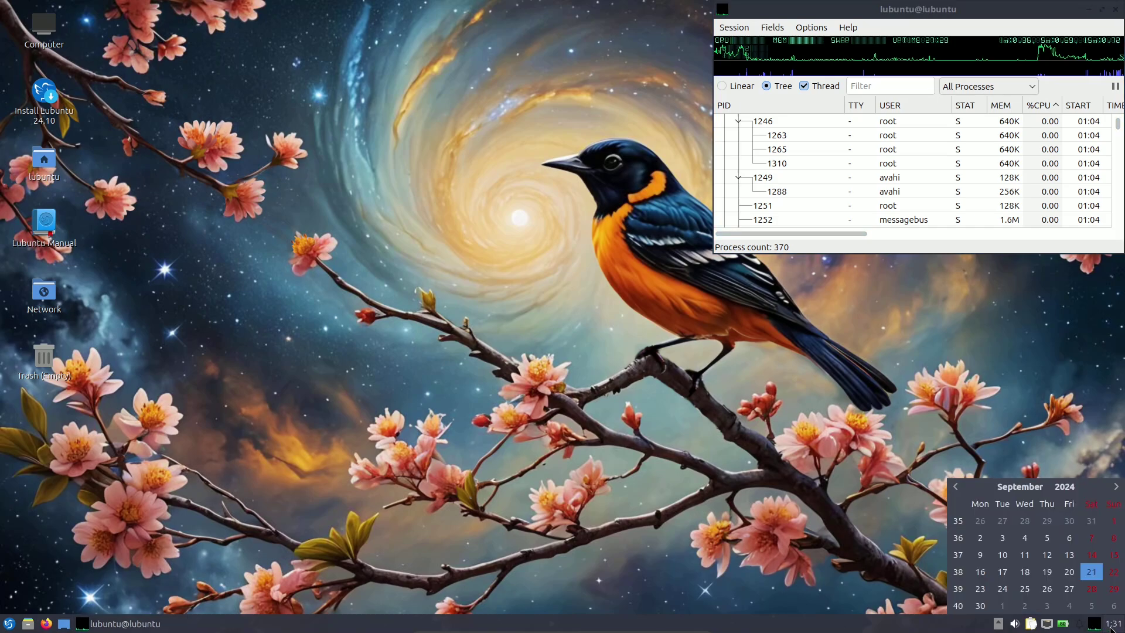
click(1062, 624)
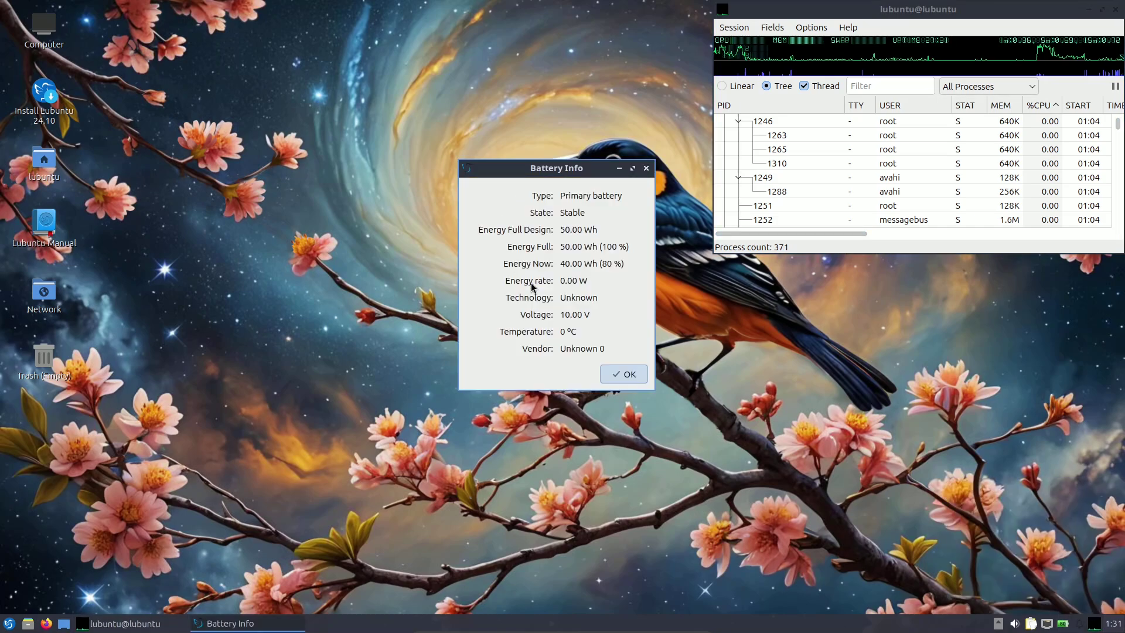
click(640, 378)
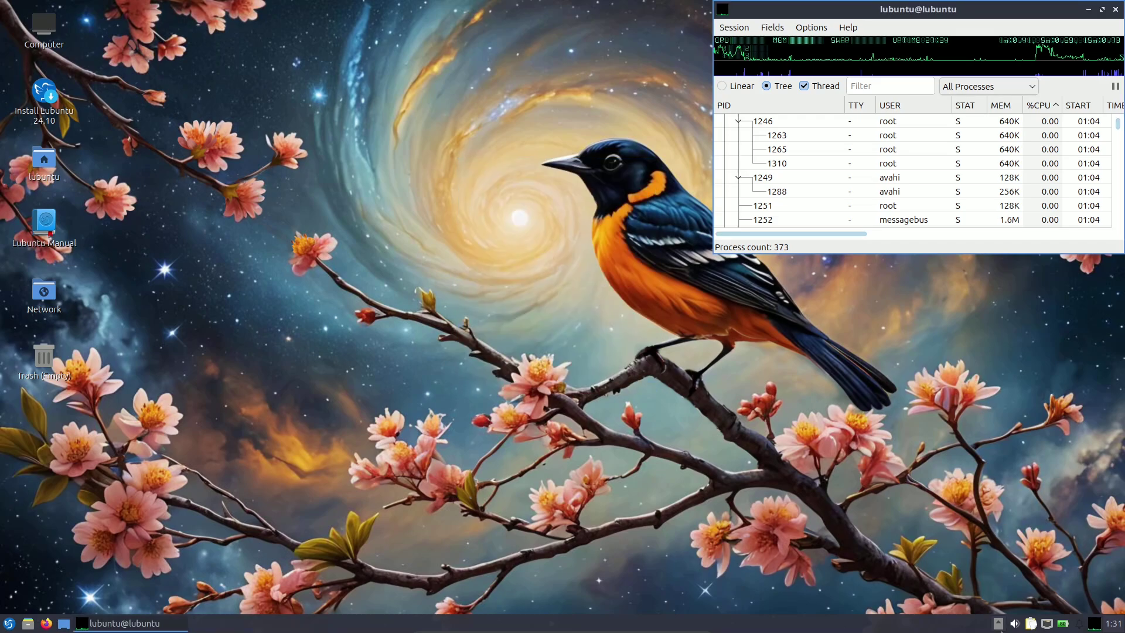
click(999, 624)
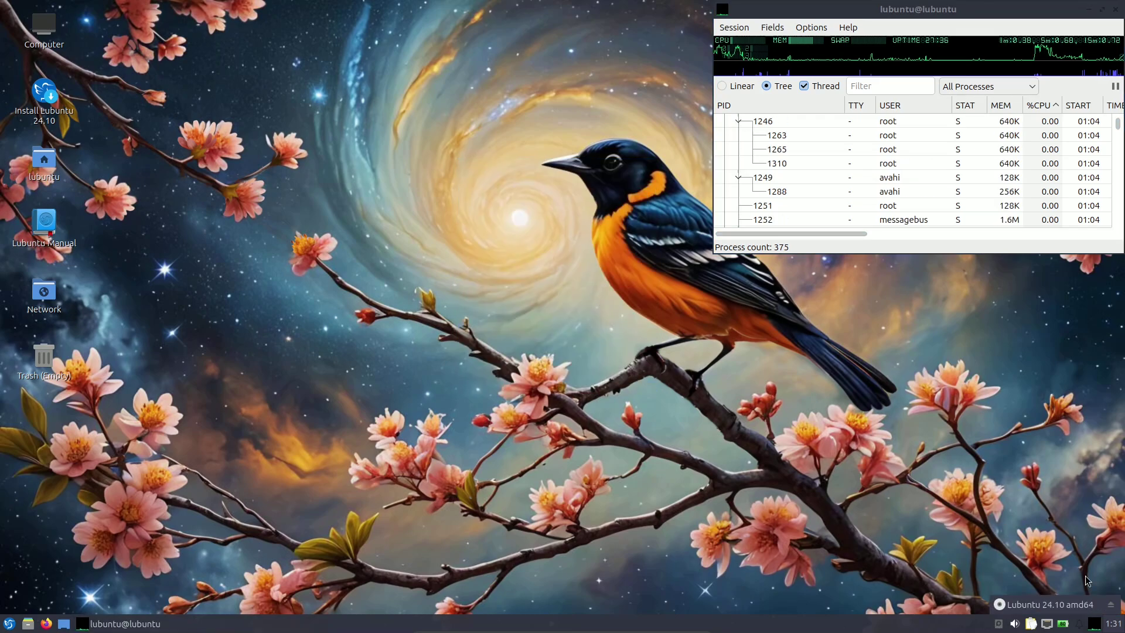
click(1055, 488)
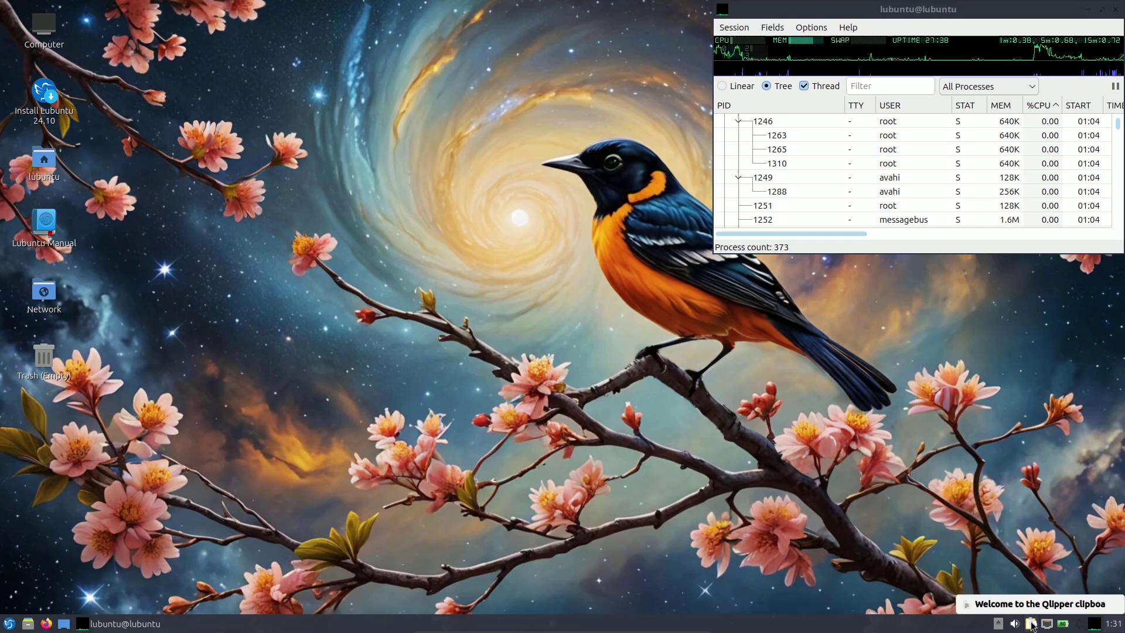
click(1062, 623)
click(1048, 625)
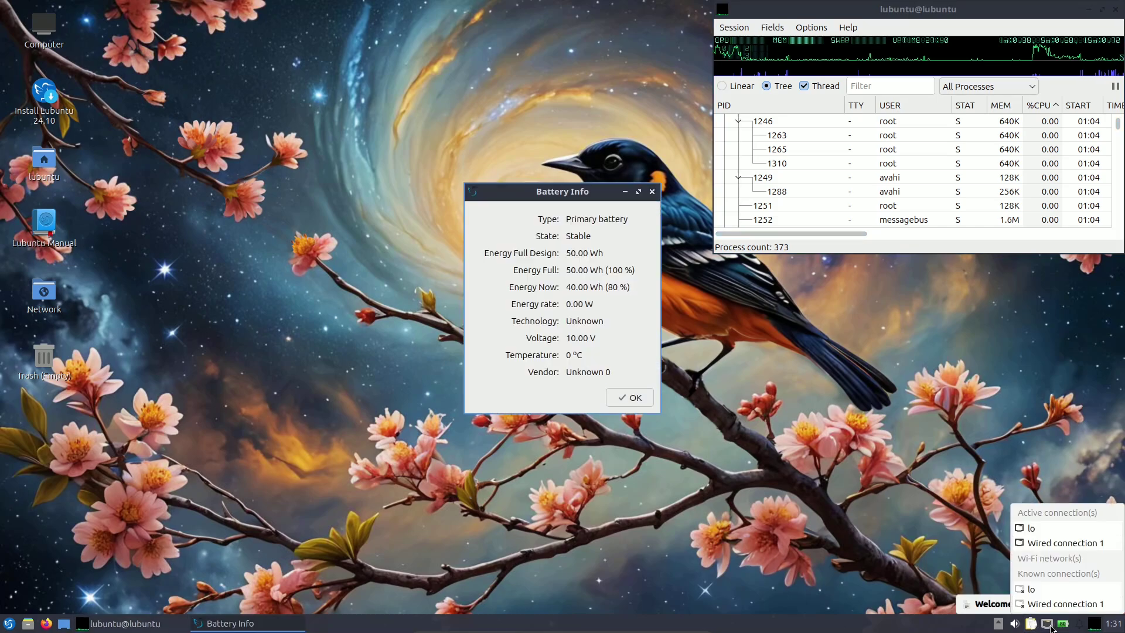
click(631, 389)
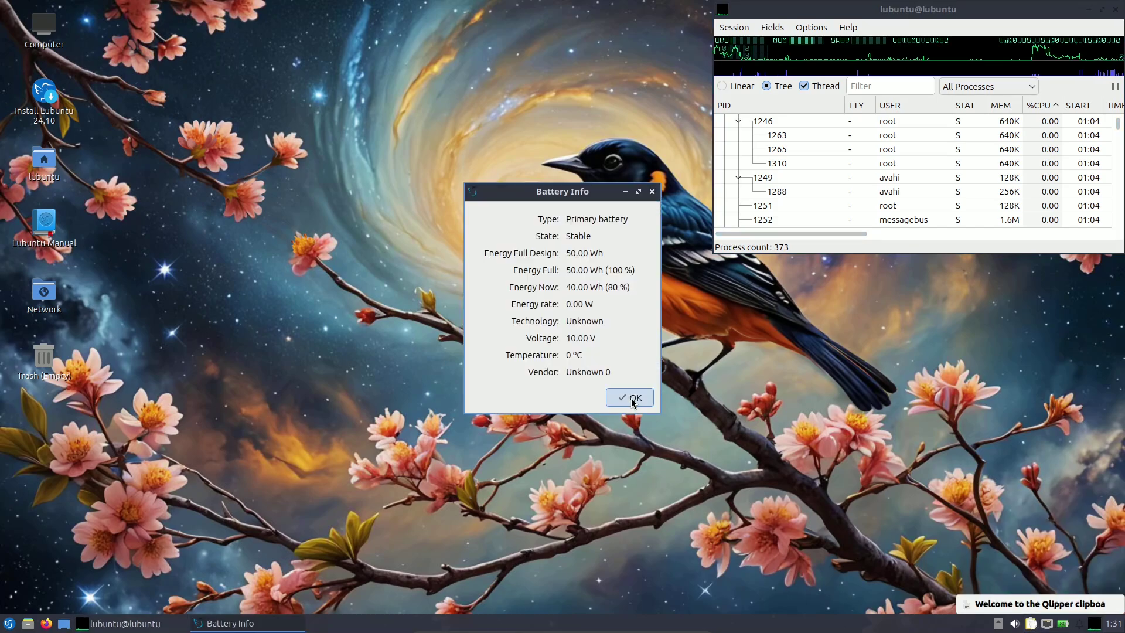
click(1100, 565)
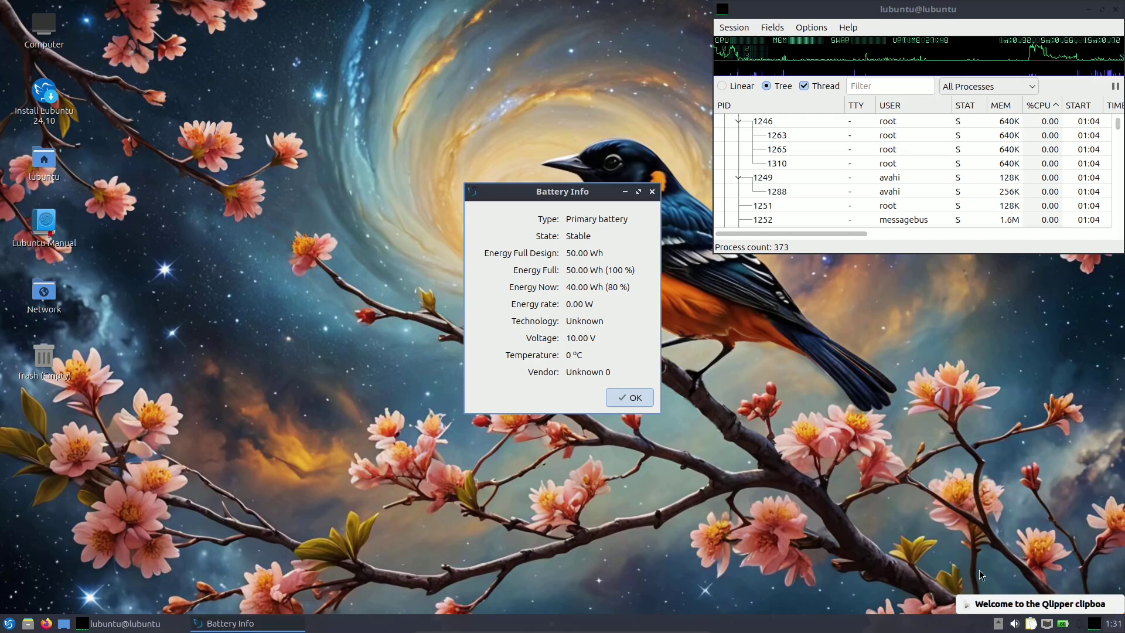
click(632, 397)
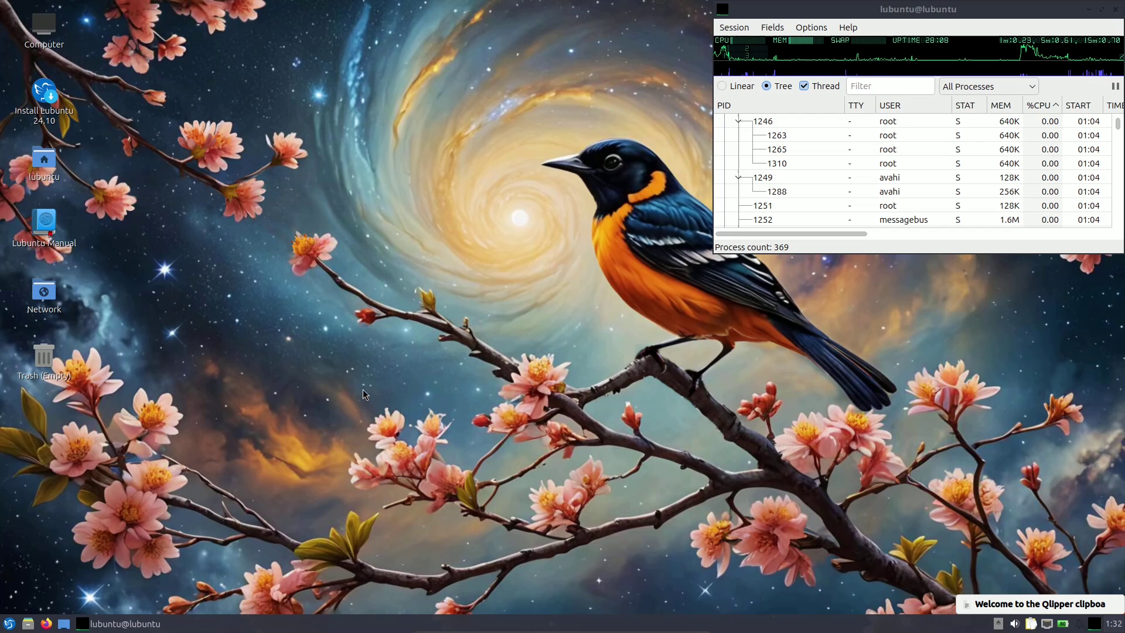
click(9, 624)
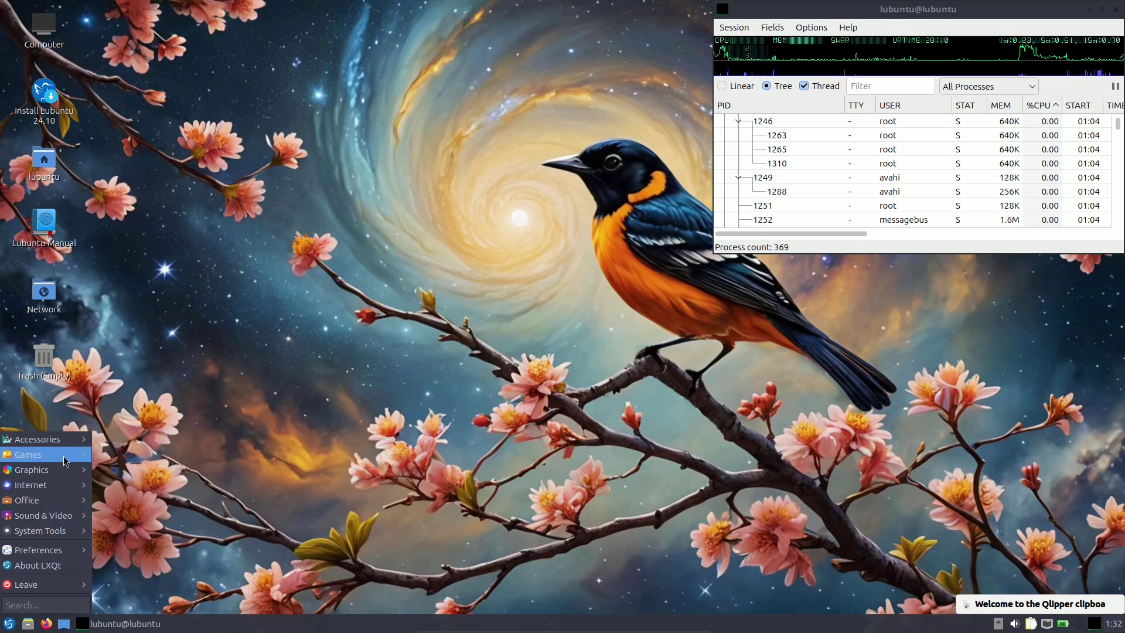
mouse_move(65, 446)
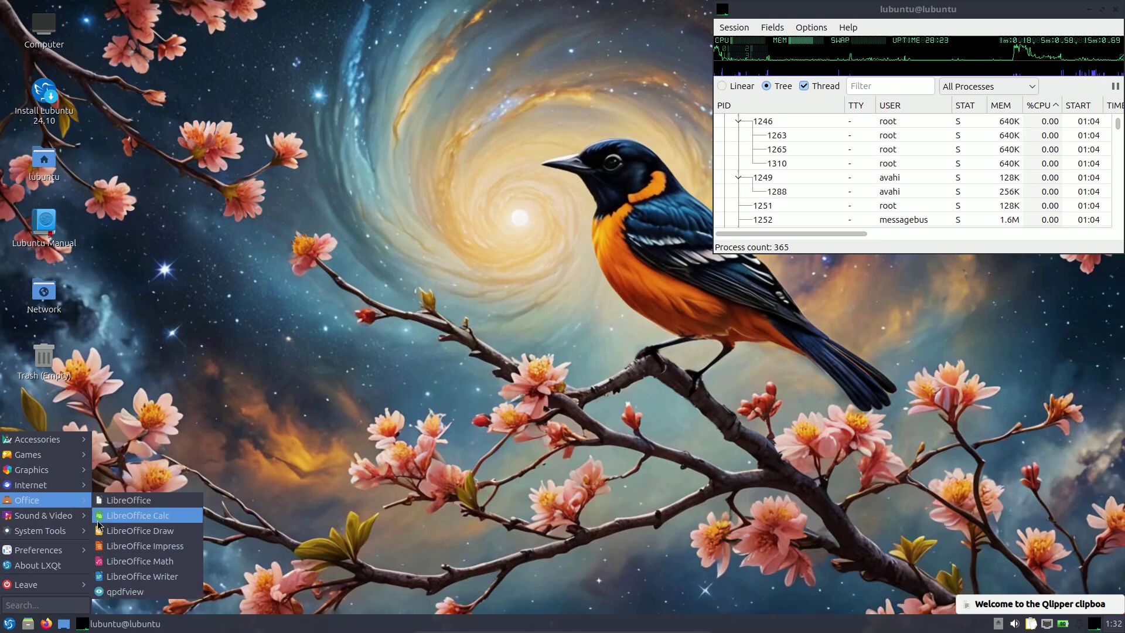
mouse_move(66, 519)
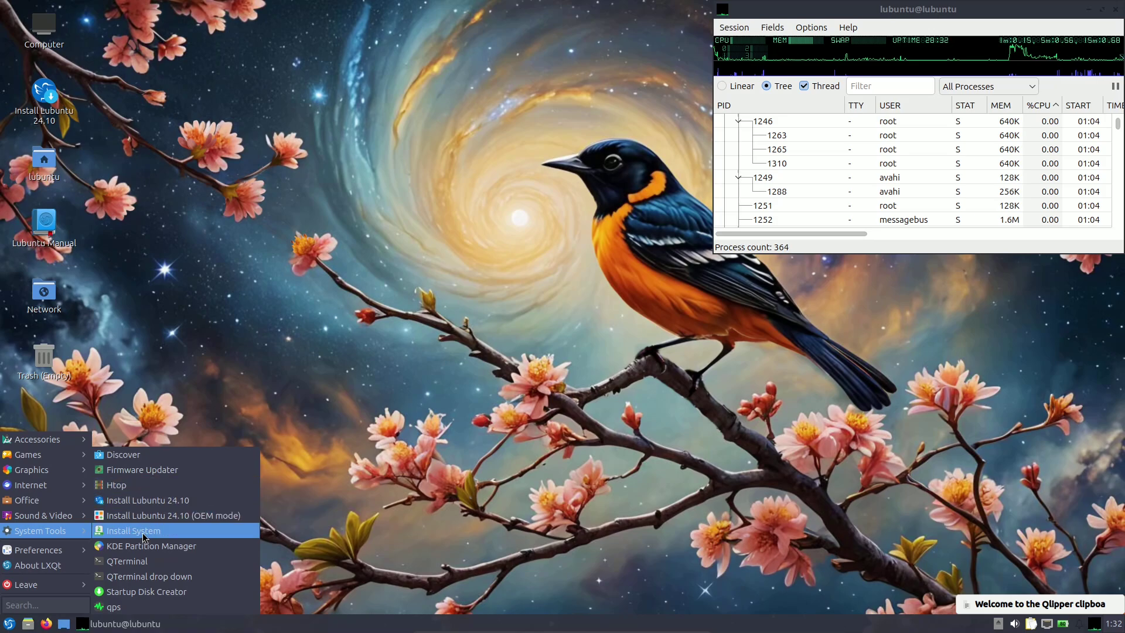
click(147, 501)
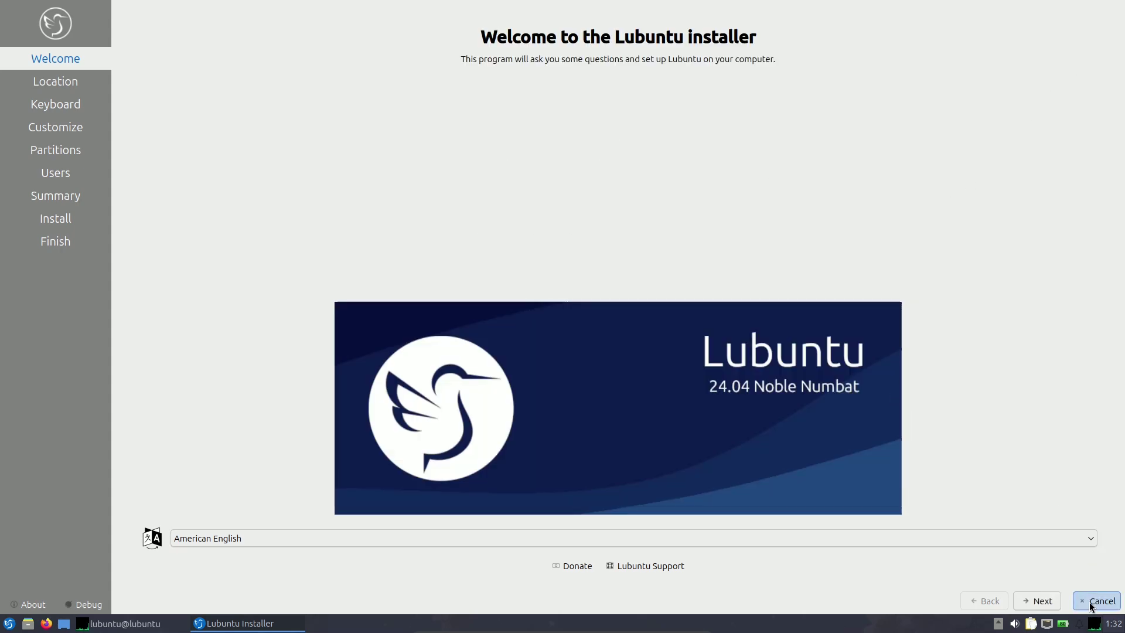
click(1090, 601)
click(609, 305)
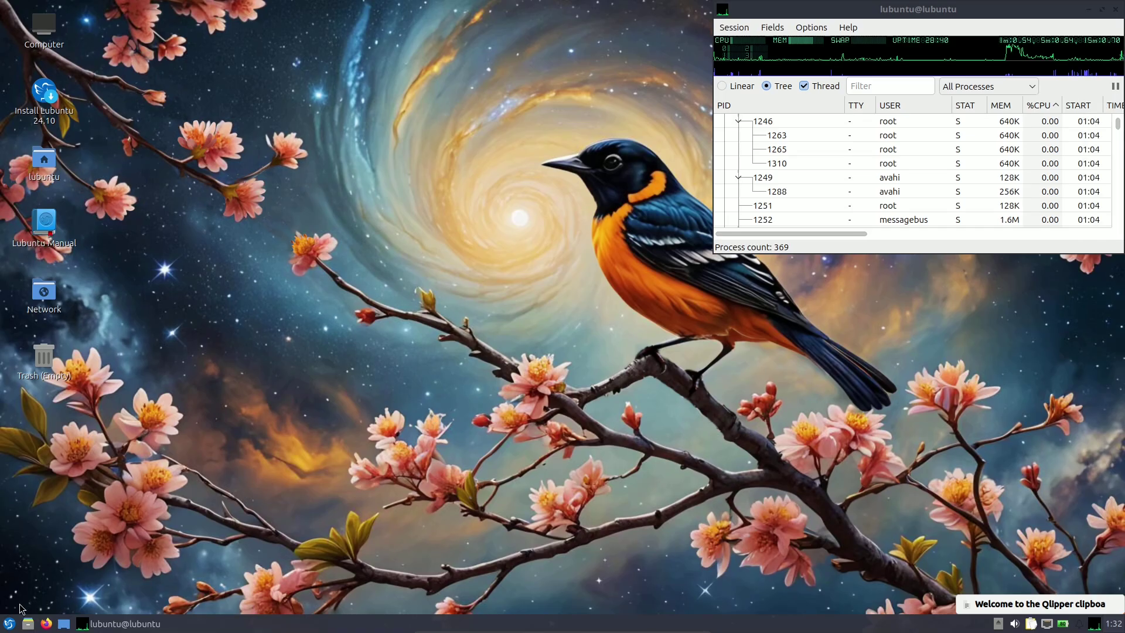
click(9, 624)
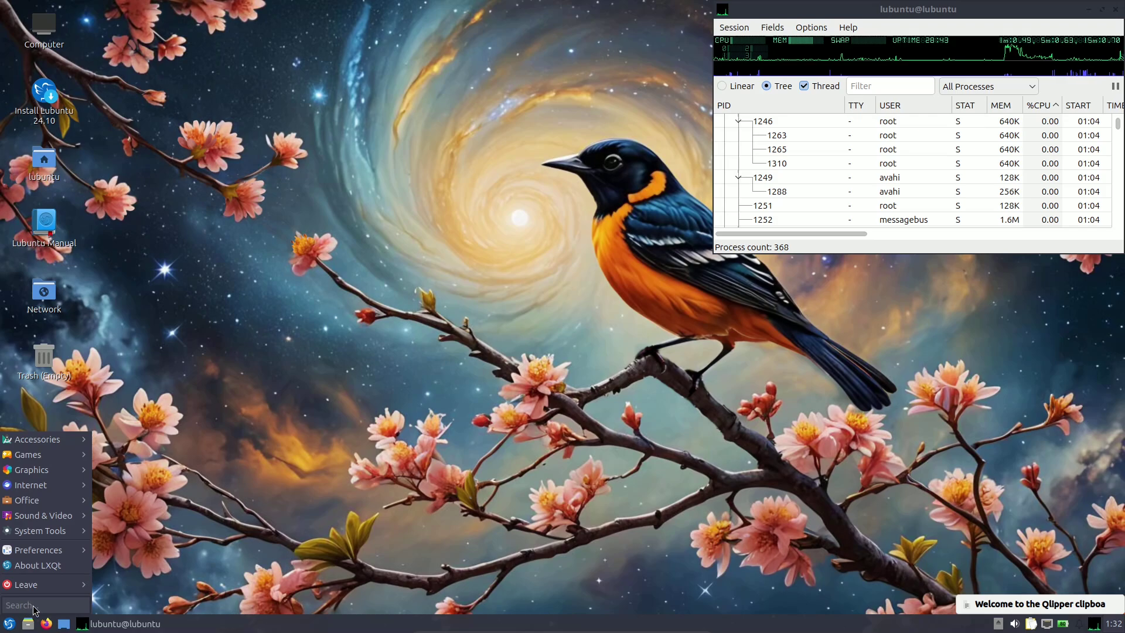
text(install)
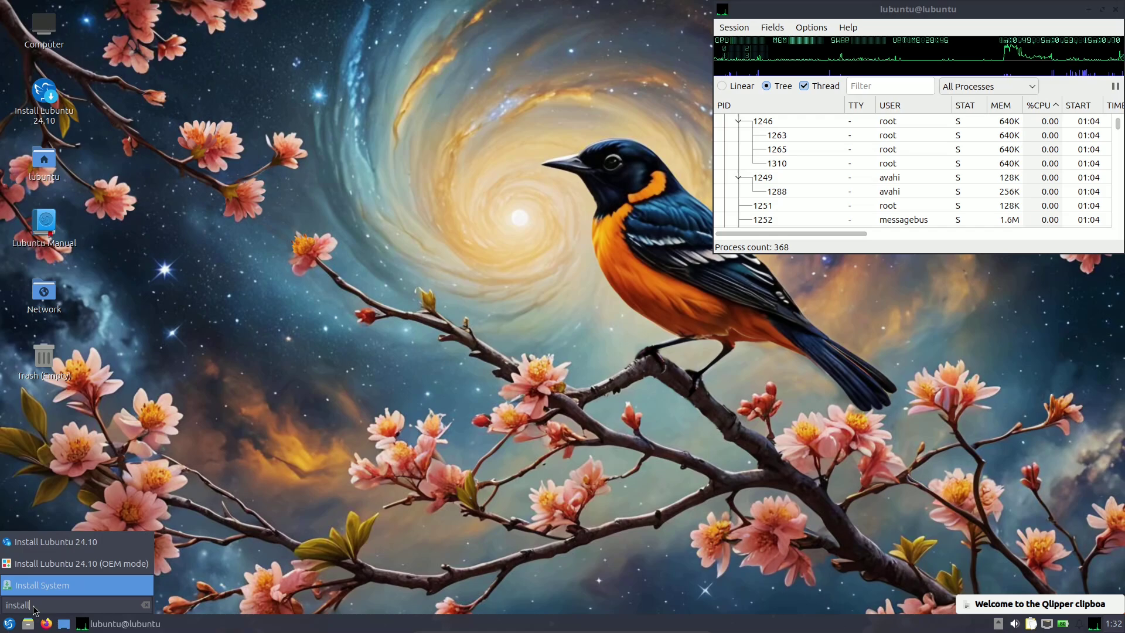
click(108, 583)
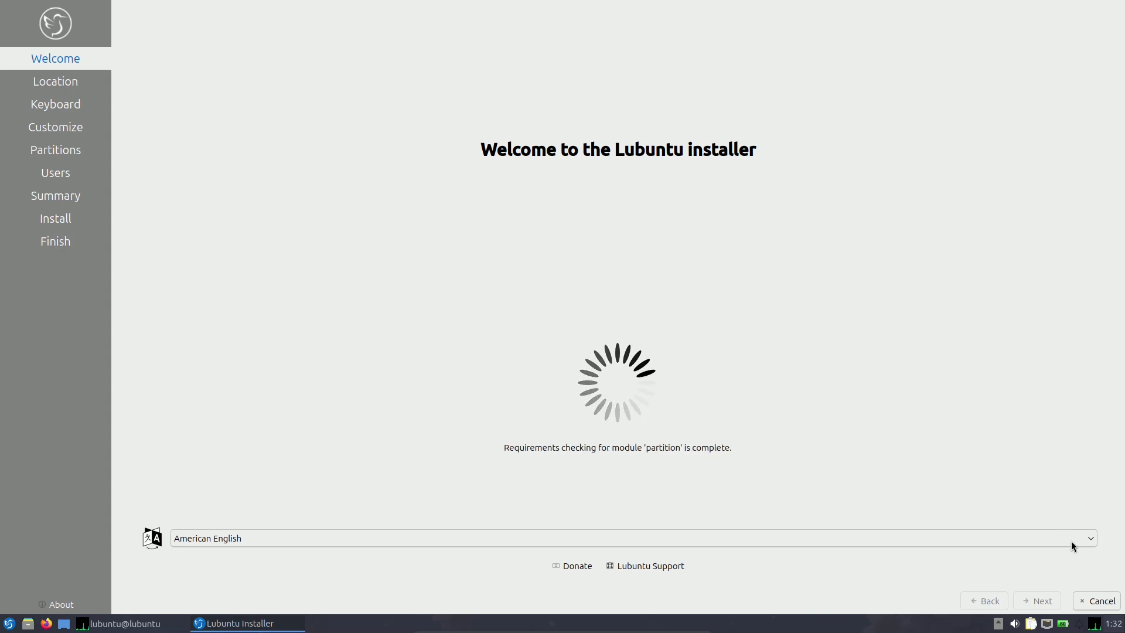
click(1096, 600)
click(627, 309)
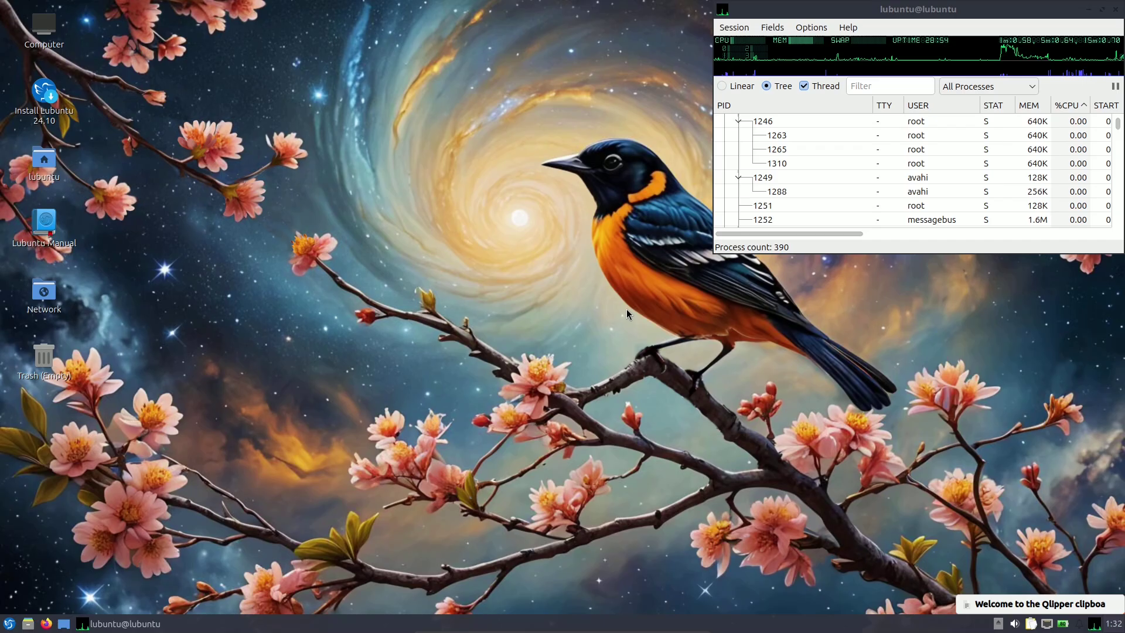
click(9, 623)
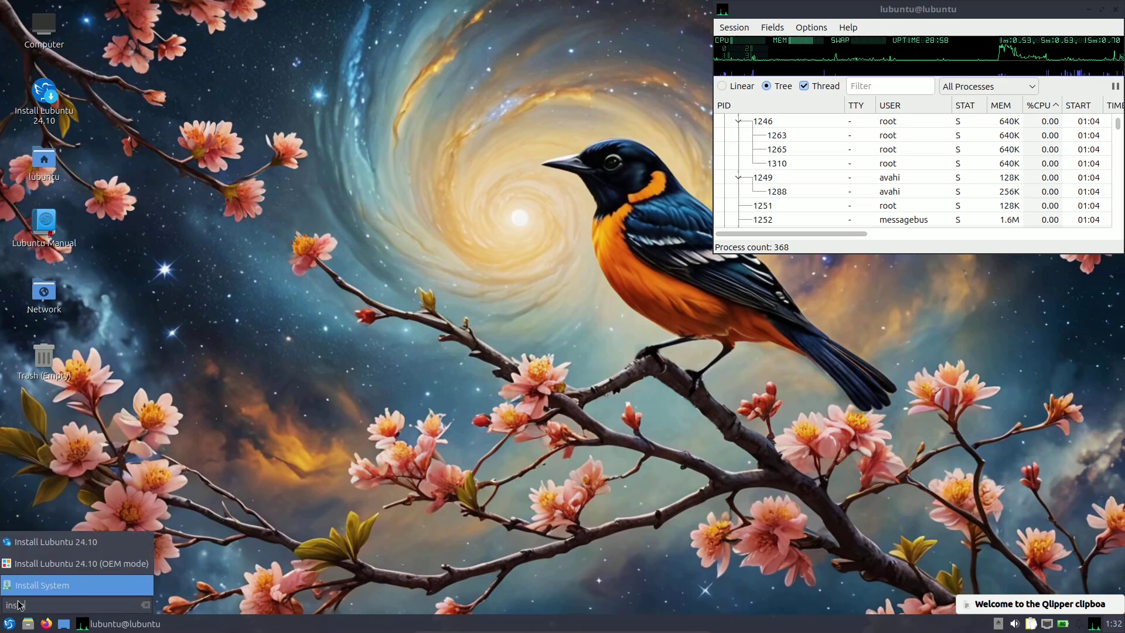
click(75, 564)
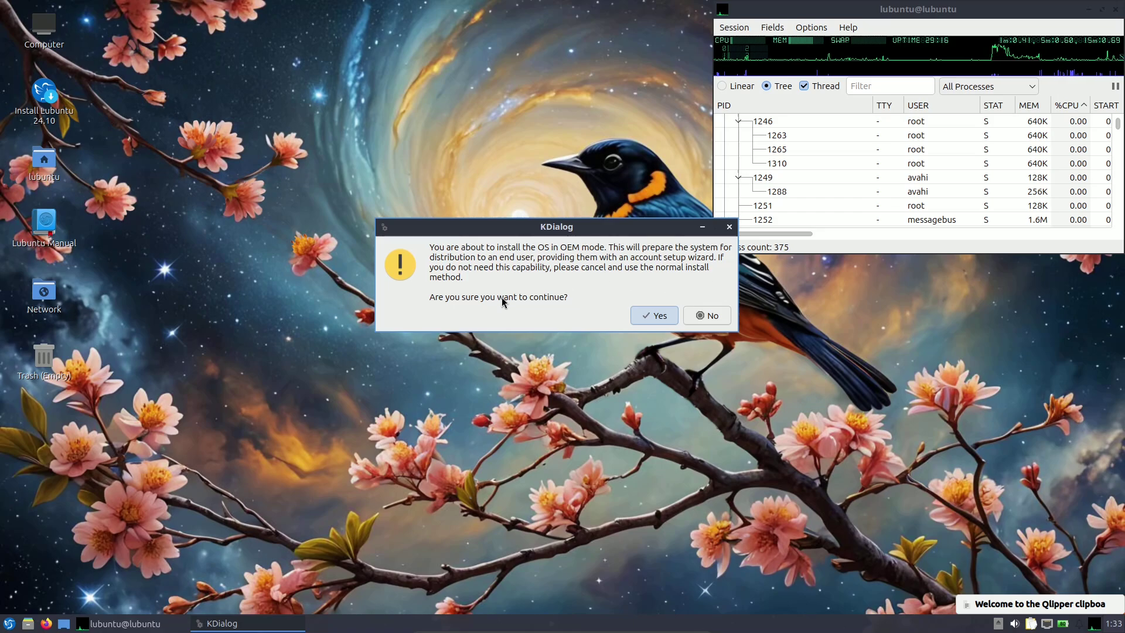
click(704, 311)
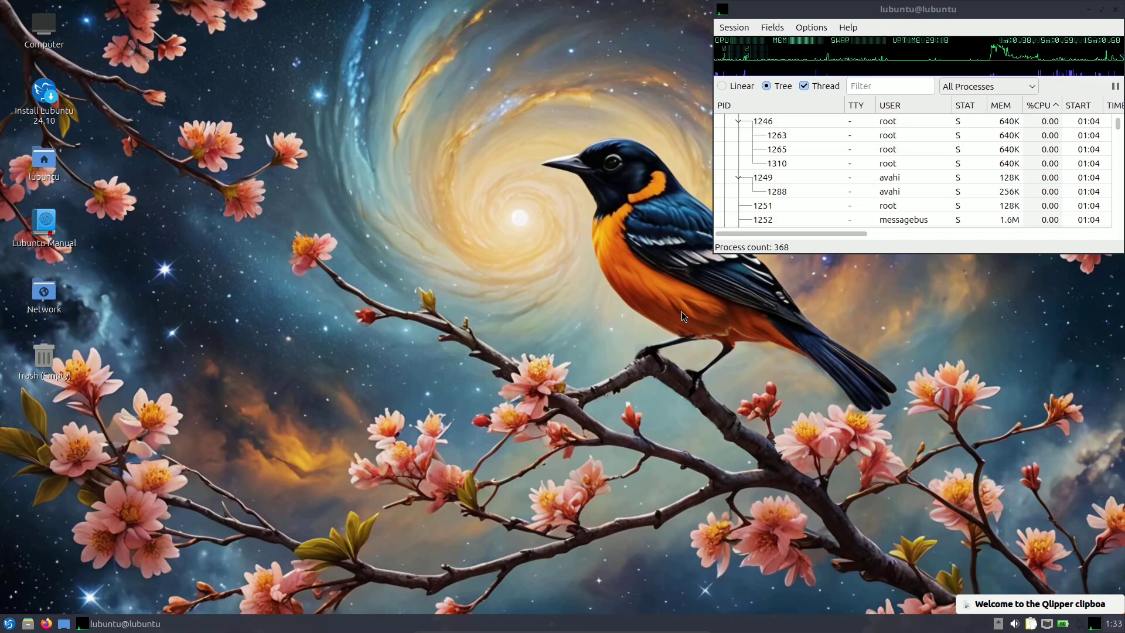
Open LXQt Appearance settings and review widget style, icon, LXQt theme, font and cursor options.
click(9, 623)
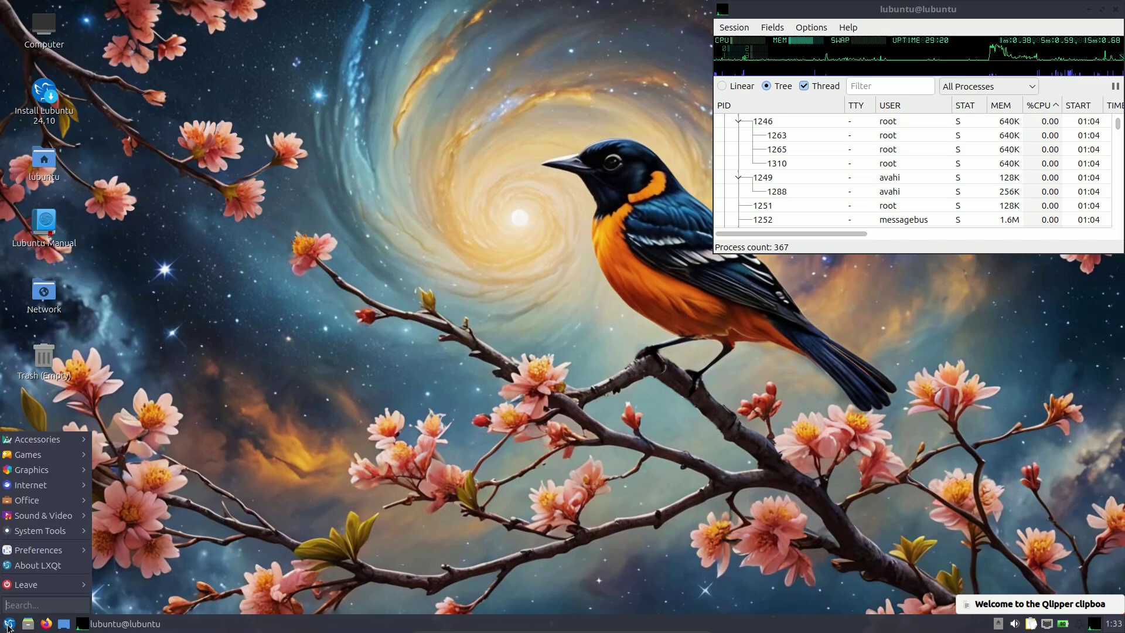
mouse_move(32, 553)
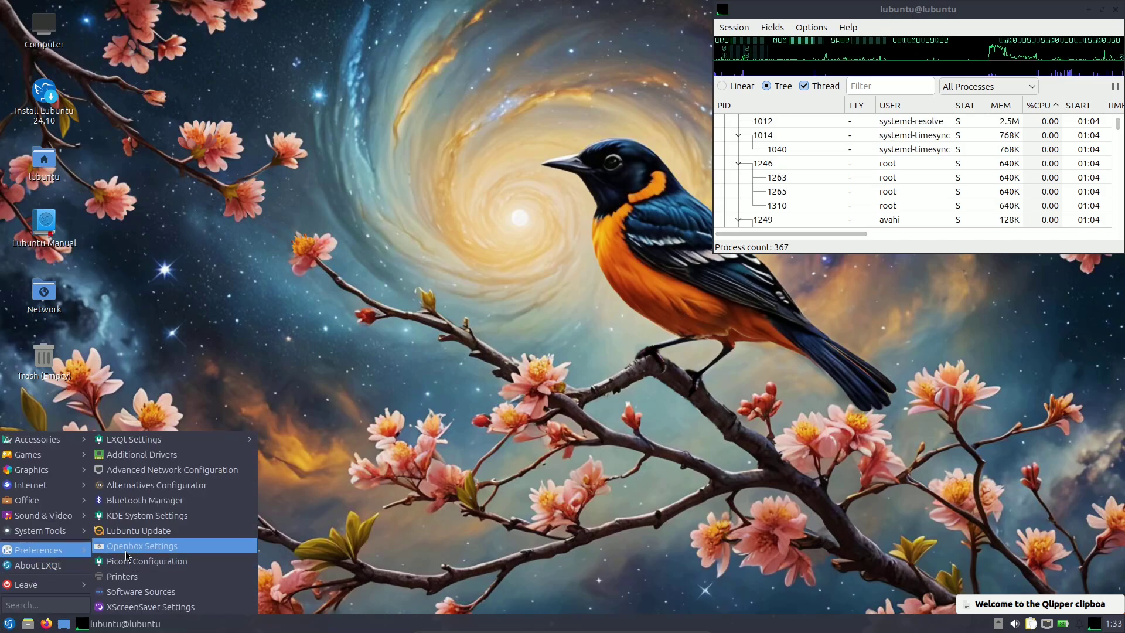
mouse_move(156, 443)
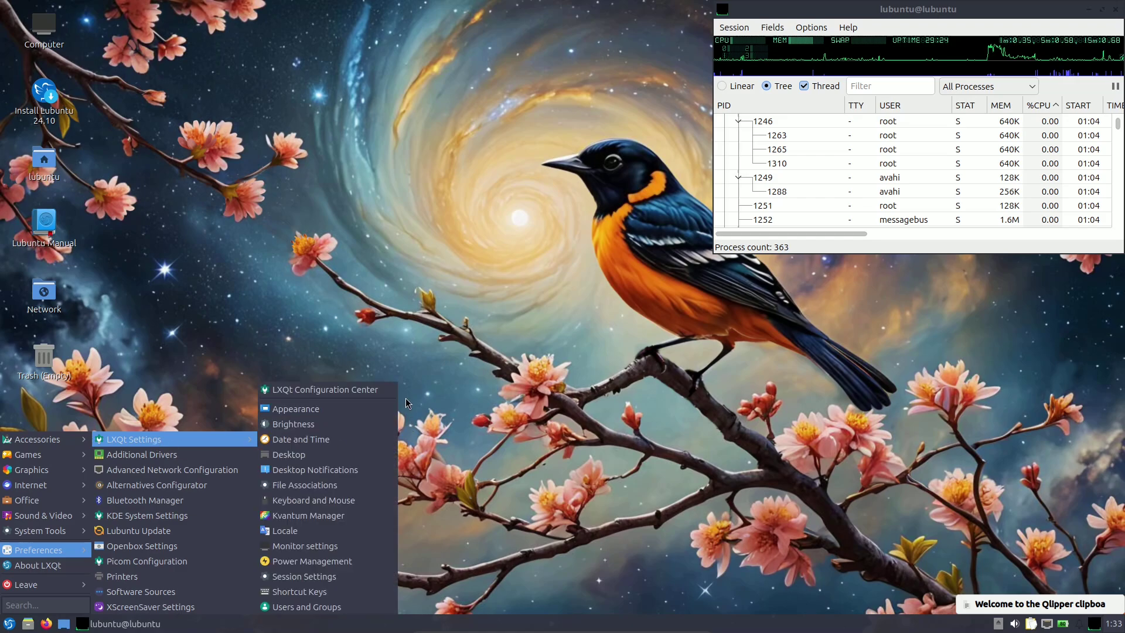
click(316, 408)
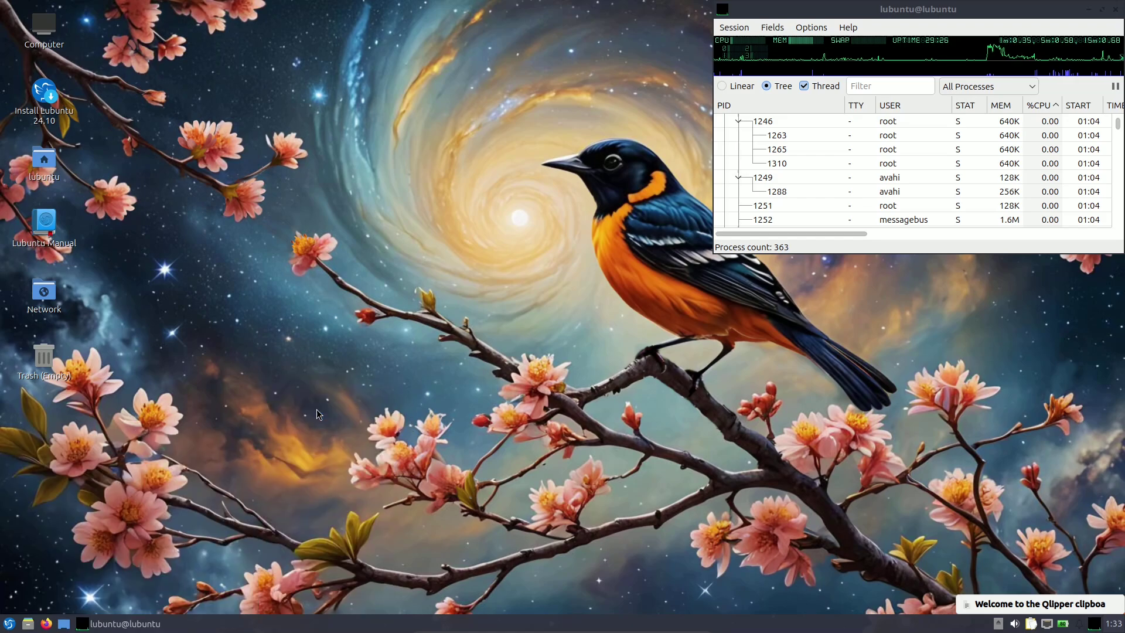
drag(568, 138, 459, 136)
click(444, 184)
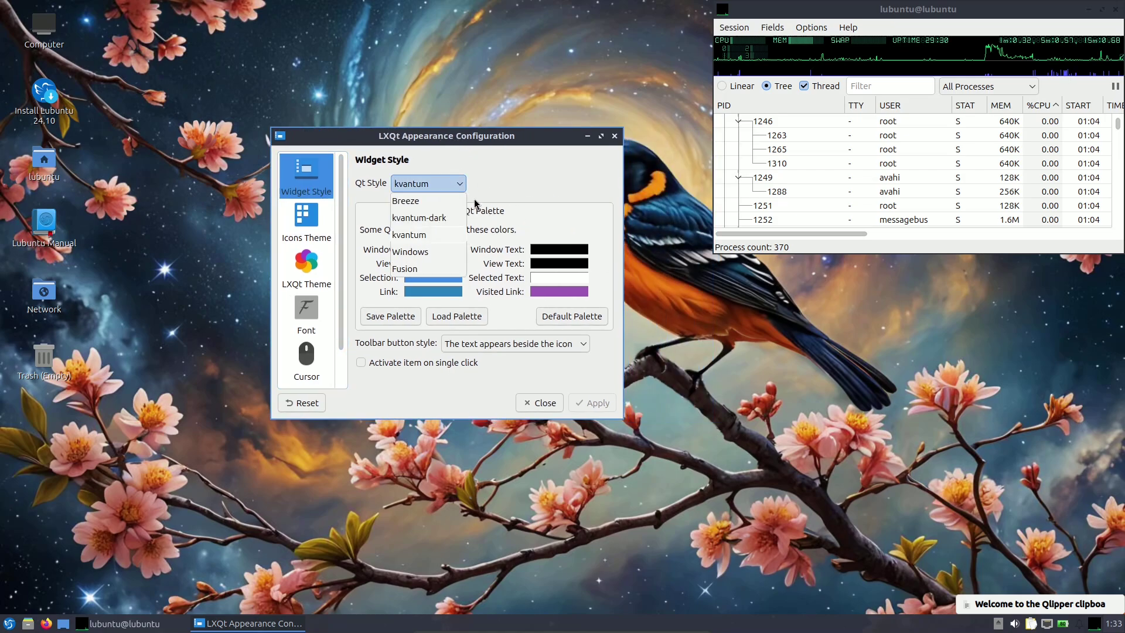
click(361, 220)
click(306, 222)
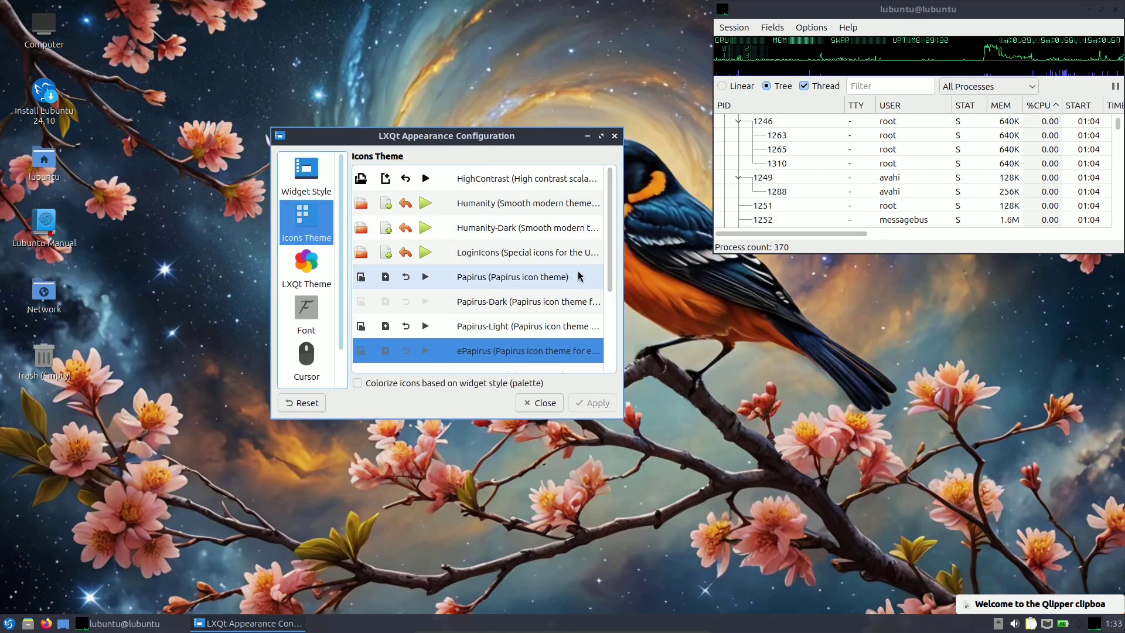
drag(614, 282, 616, 188)
click(292, 285)
click(325, 305)
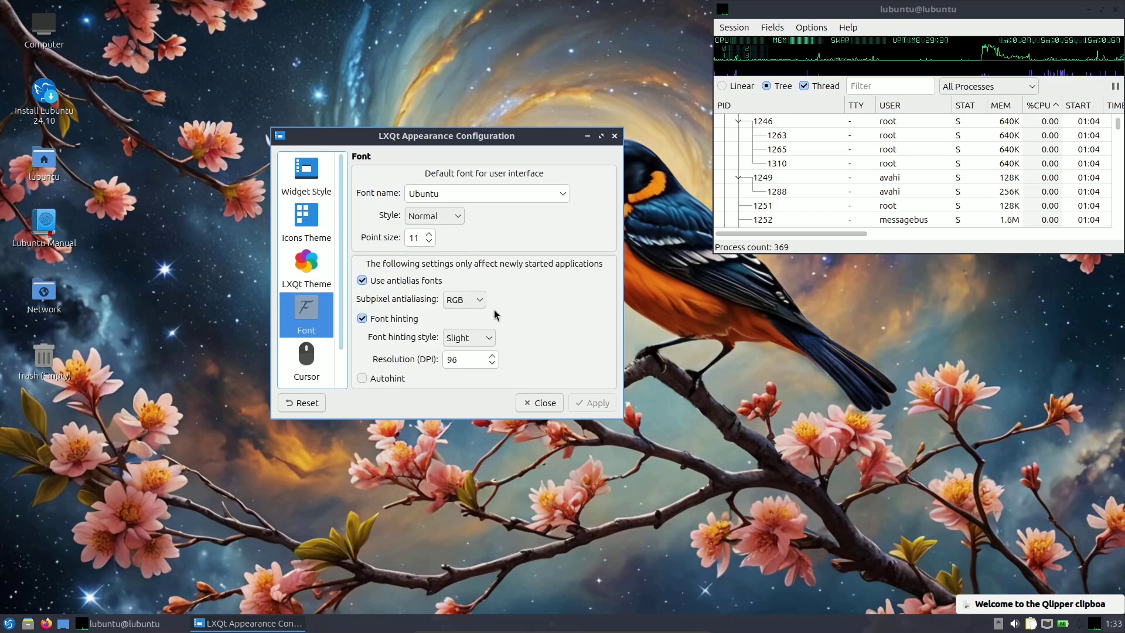
click(305, 359)
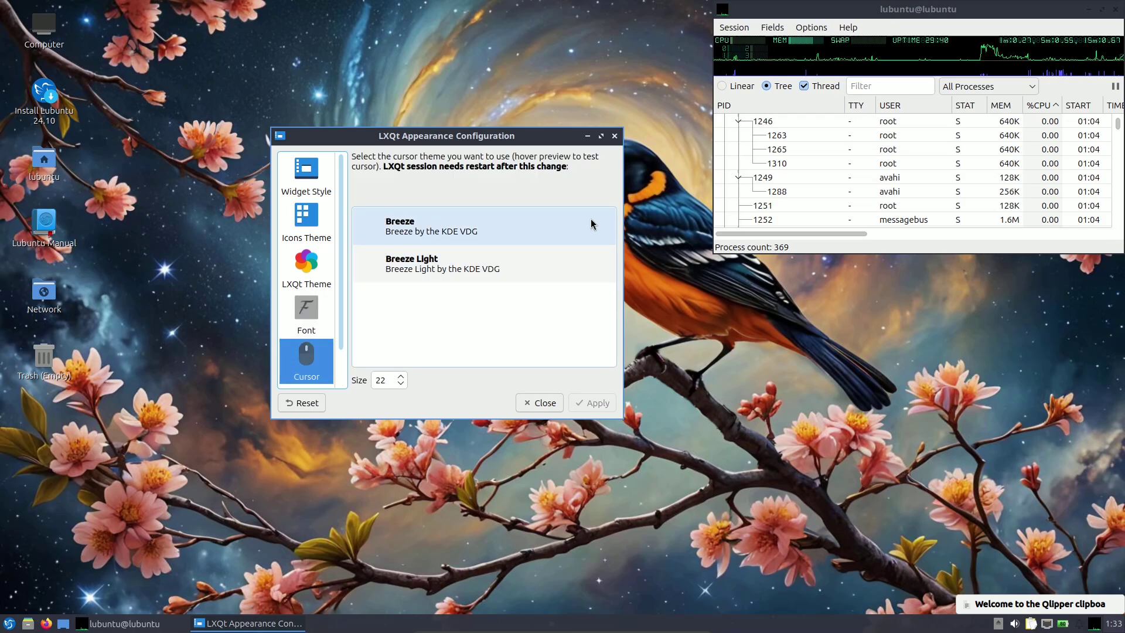
click(328, 309)
click(310, 266)
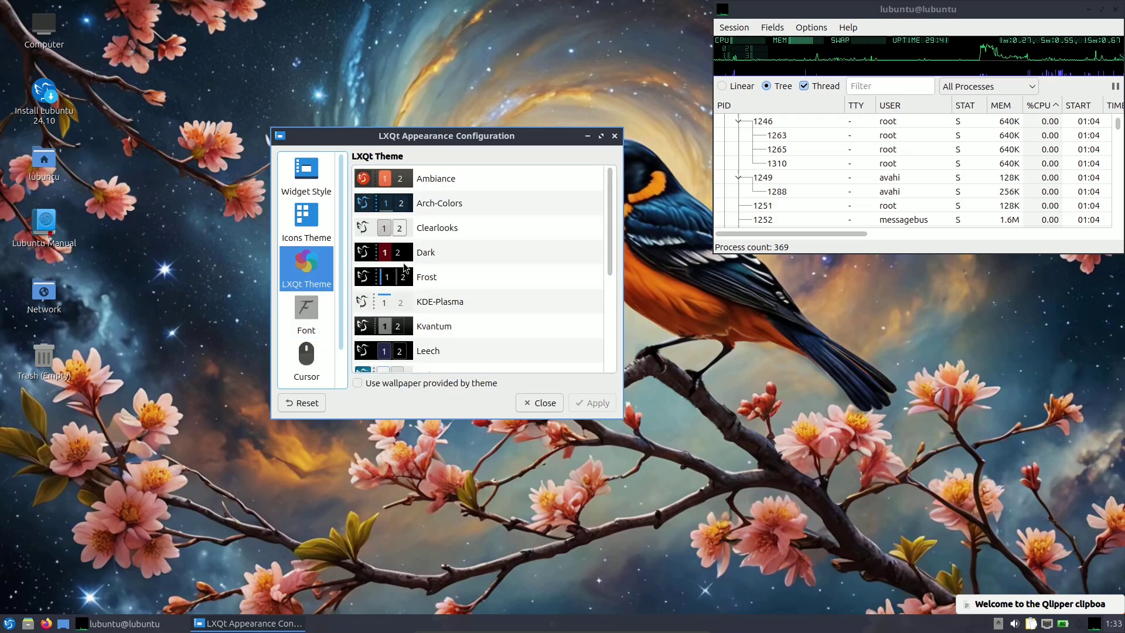
drag(608, 219, 608, 291)
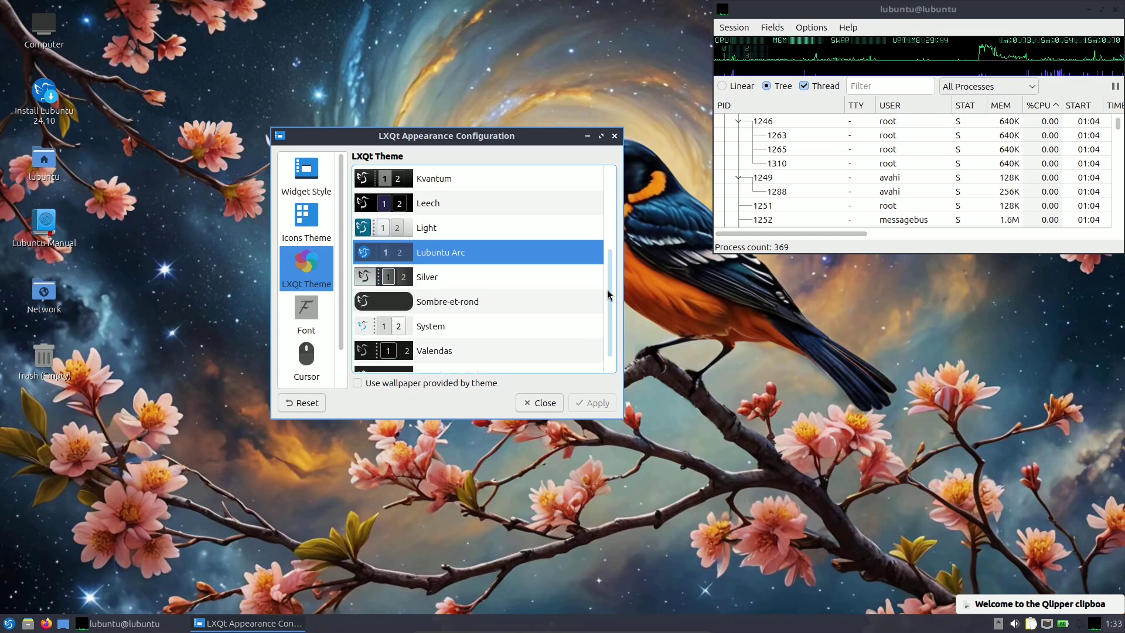
Apply the Light LXQt theme and accept the GTK settings overwrite warning.
click(446, 229)
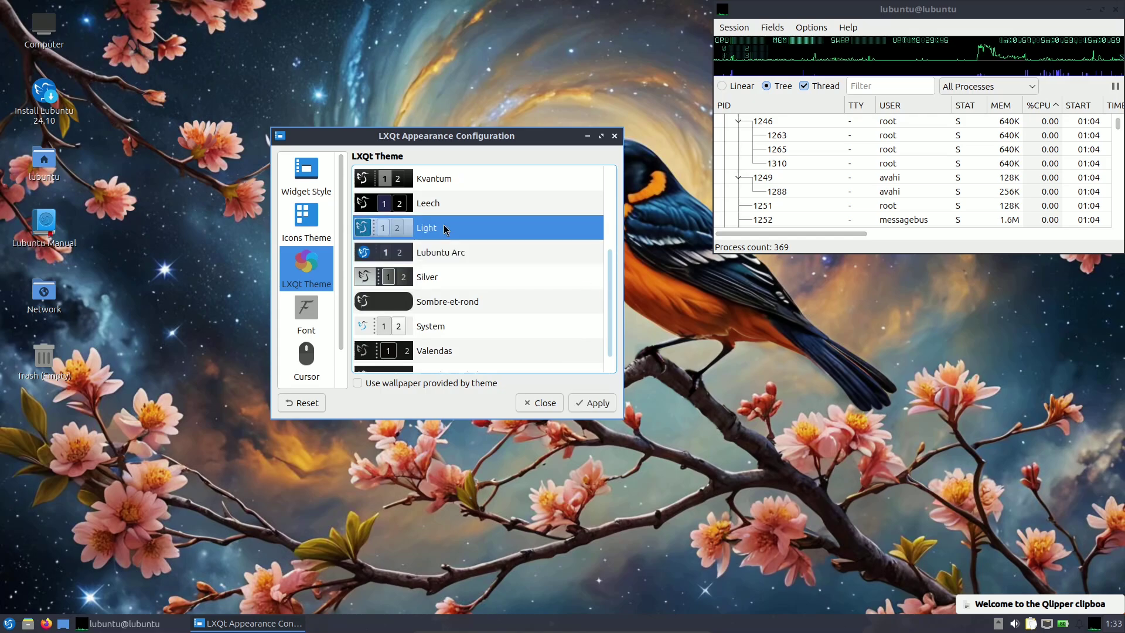
click(593, 403)
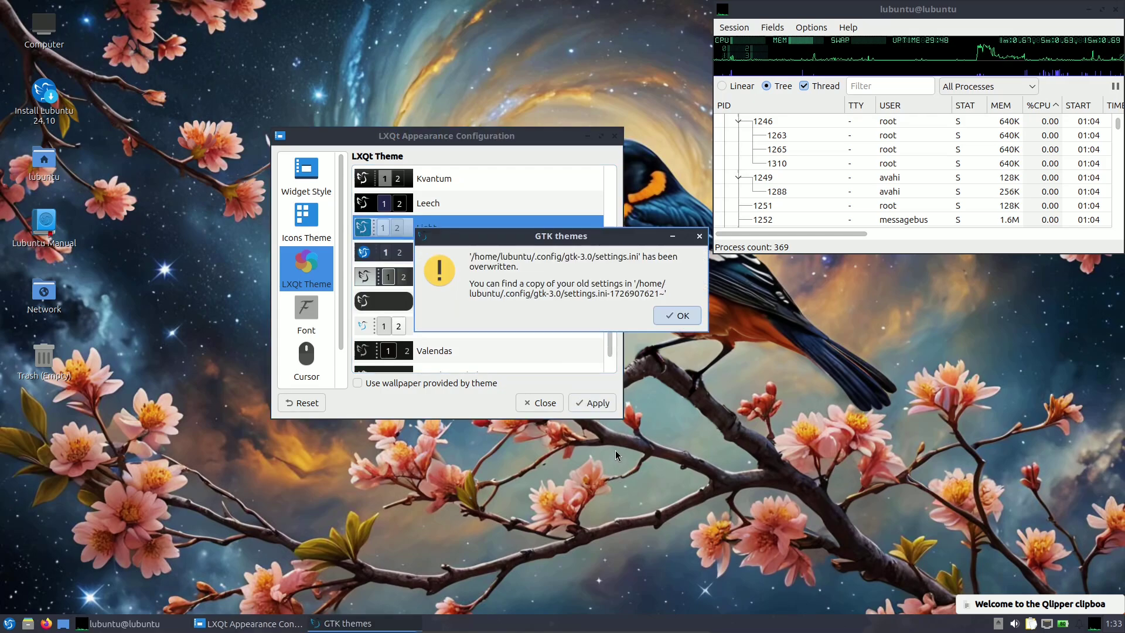
click(674, 316)
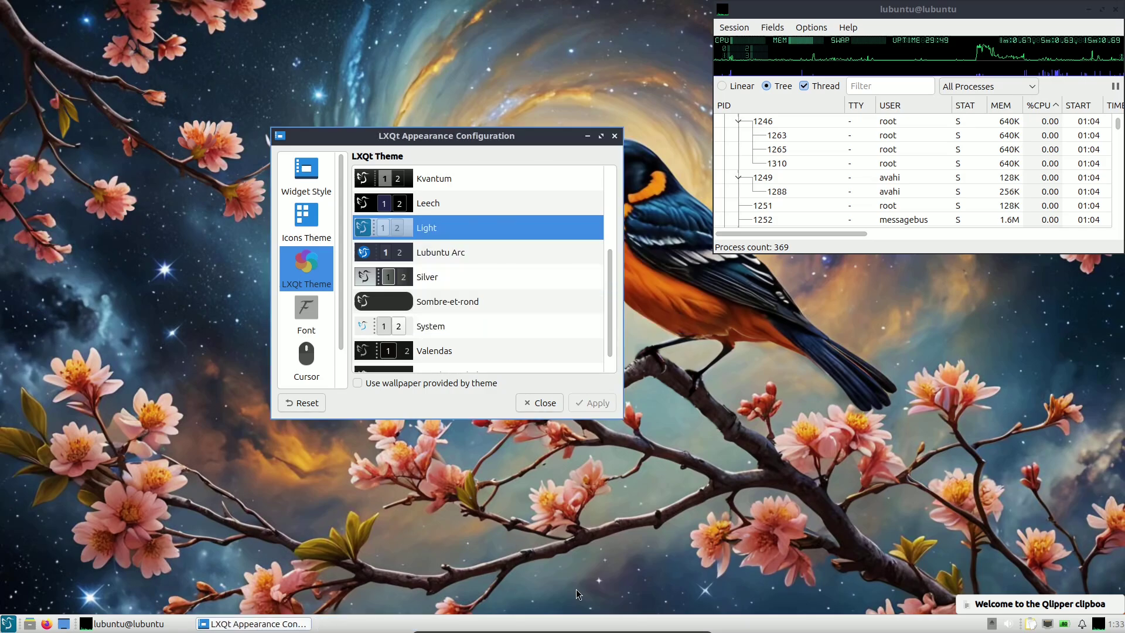
scroll(497, 331, down, 1)
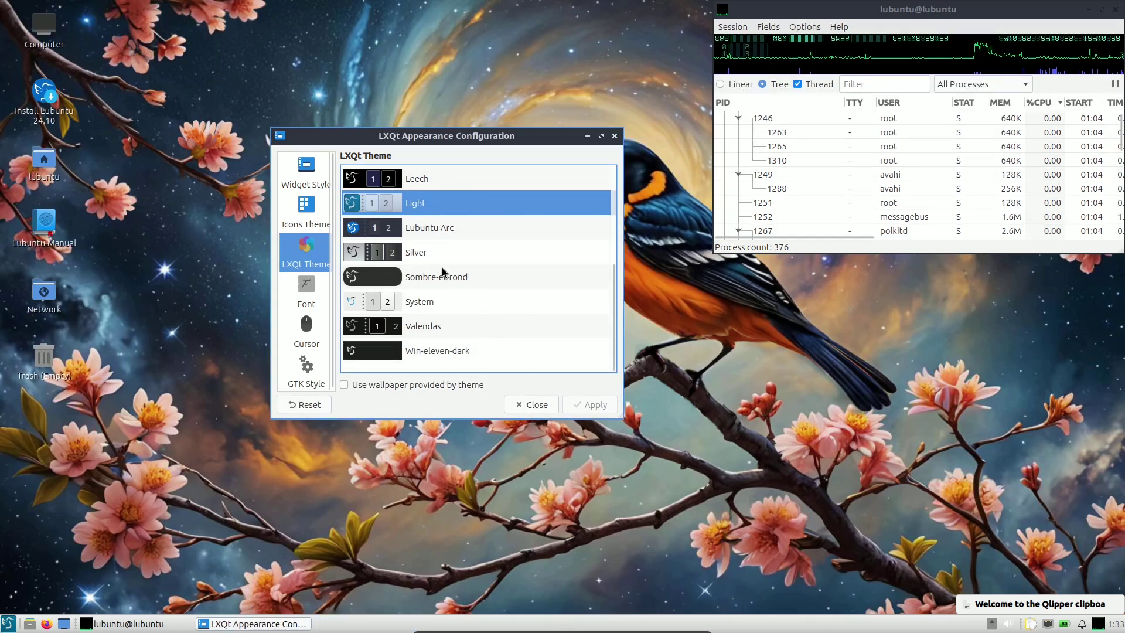
scroll(452, 307, up, 3)
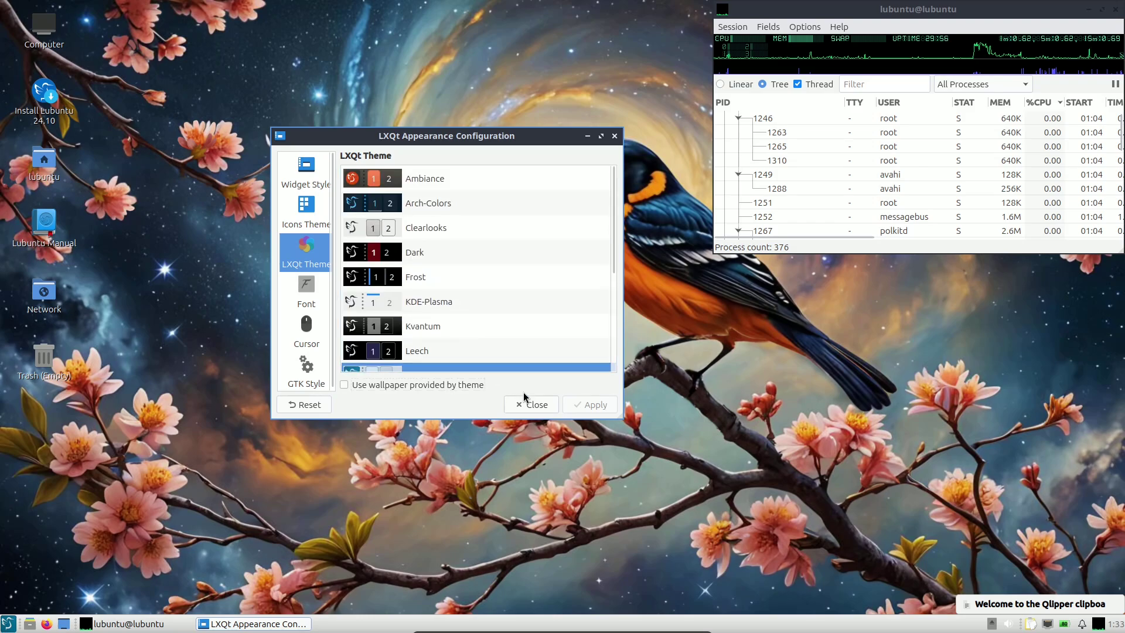
Check the GTK 2 and GTK 3 theme lists without changes, then close Appearance settings.
click(305, 370)
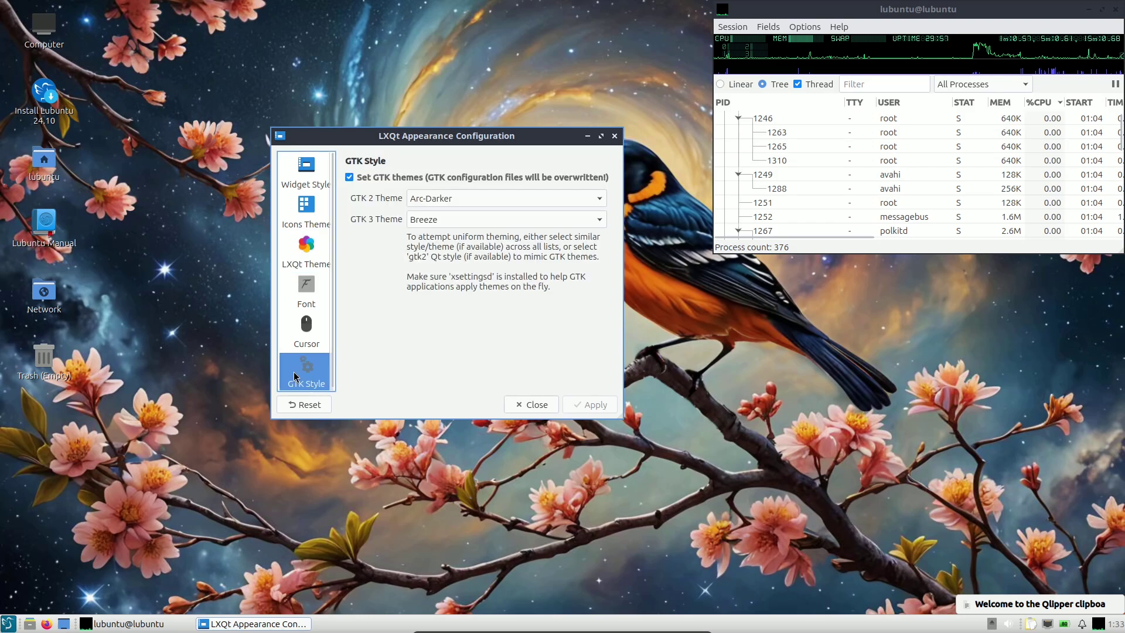
click(458, 201)
click(447, 357)
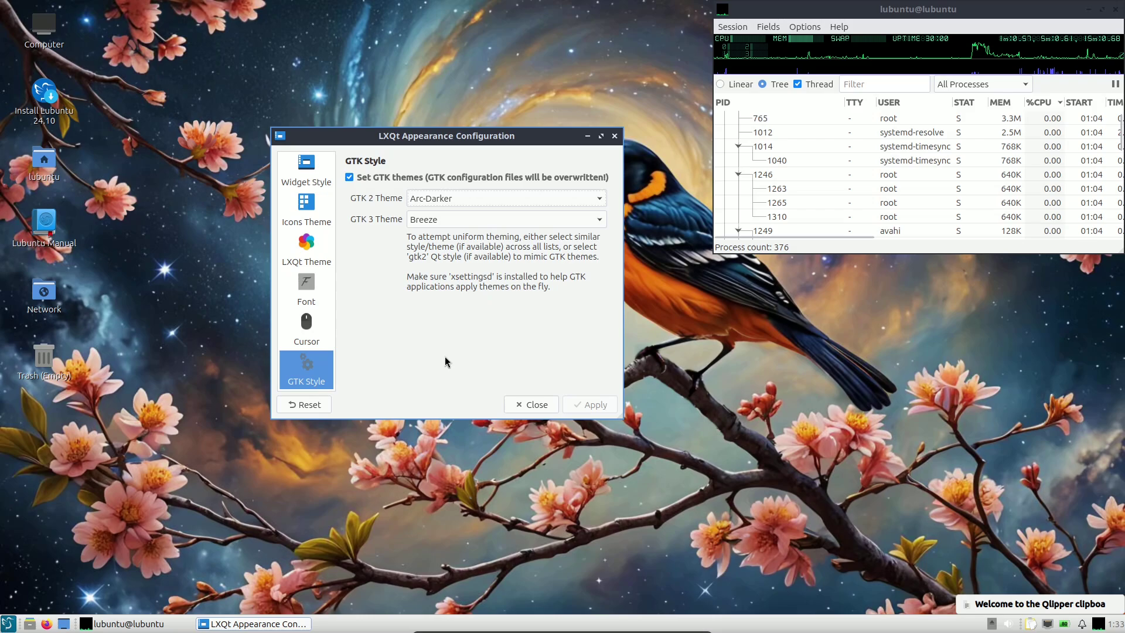
click(447, 218)
click(489, 326)
click(534, 404)
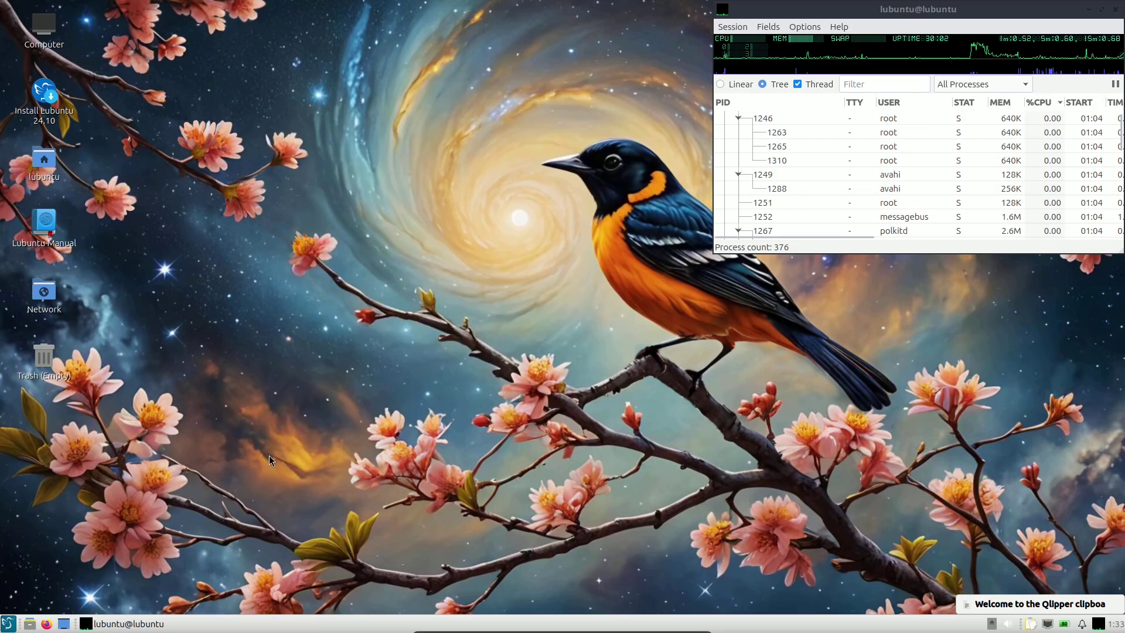
Open the home folder, then launch FeatherPad from the Accessories menu.
click(31, 625)
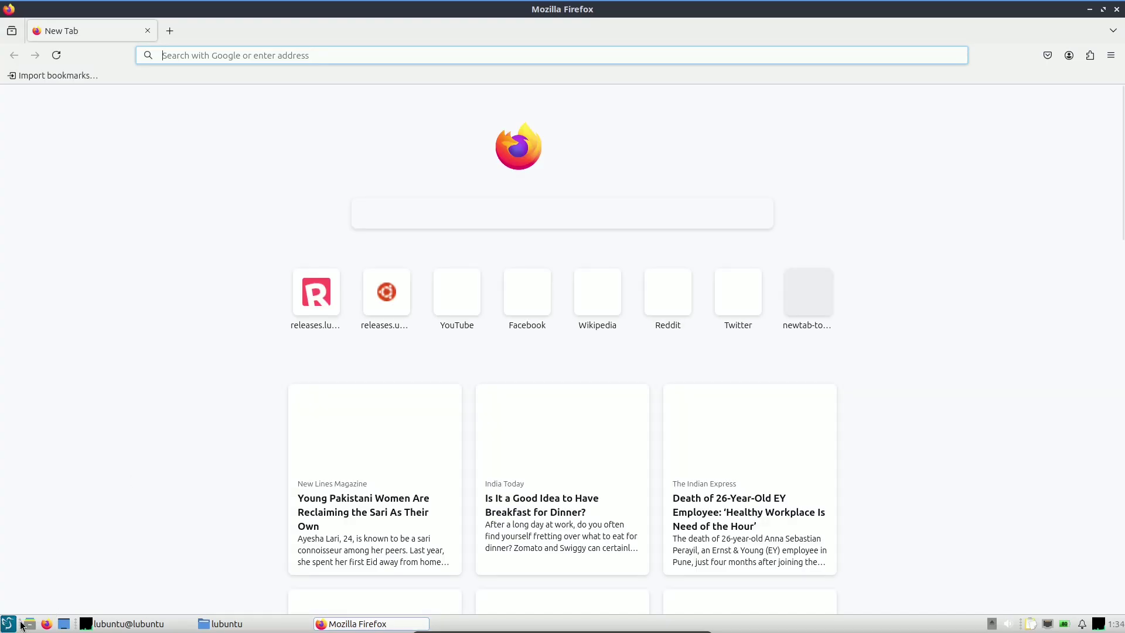
click(12, 624)
mouse_move(58, 435)
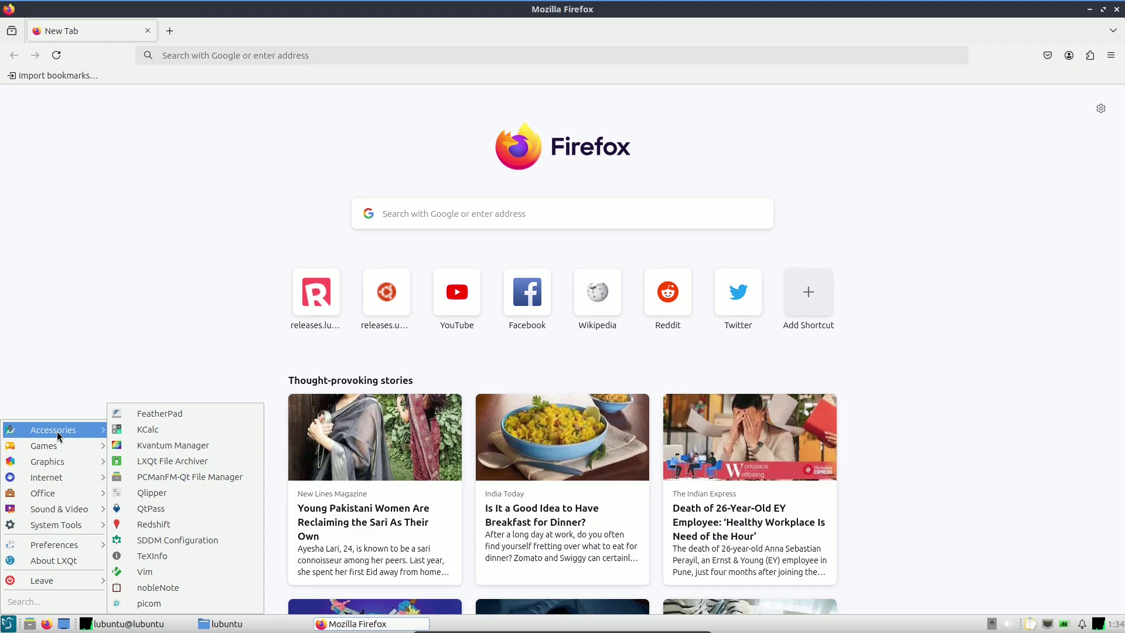
click(169, 414)
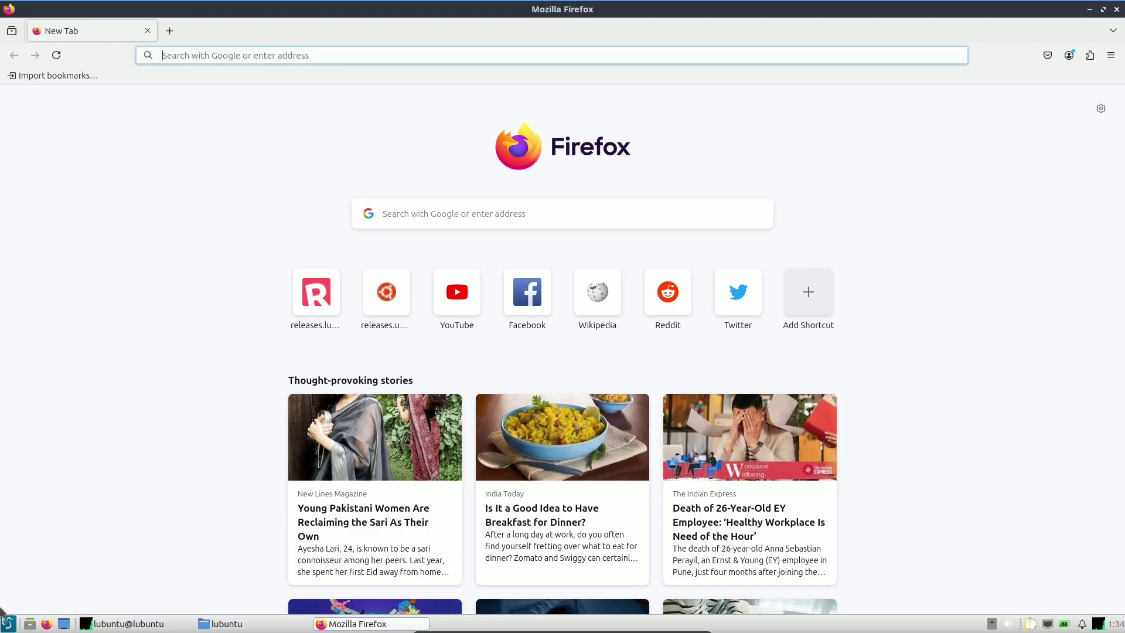
Launch Kvantum Manager from the applications menu alongside Firefox and FeatherPad.
click(7, 624)
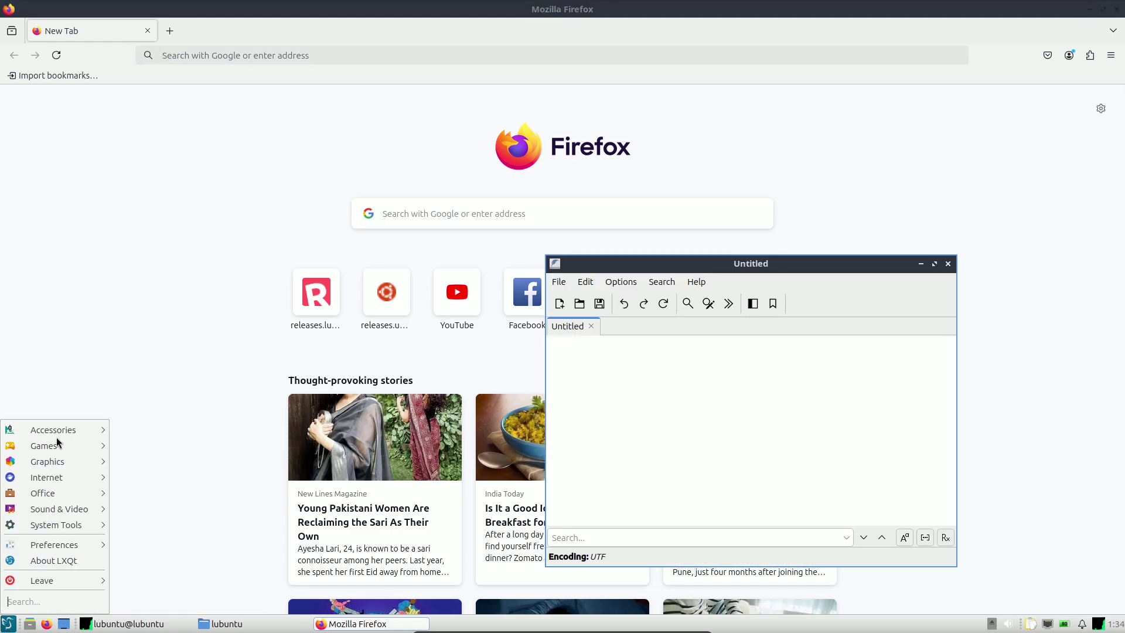
mouse_move(58, 434)
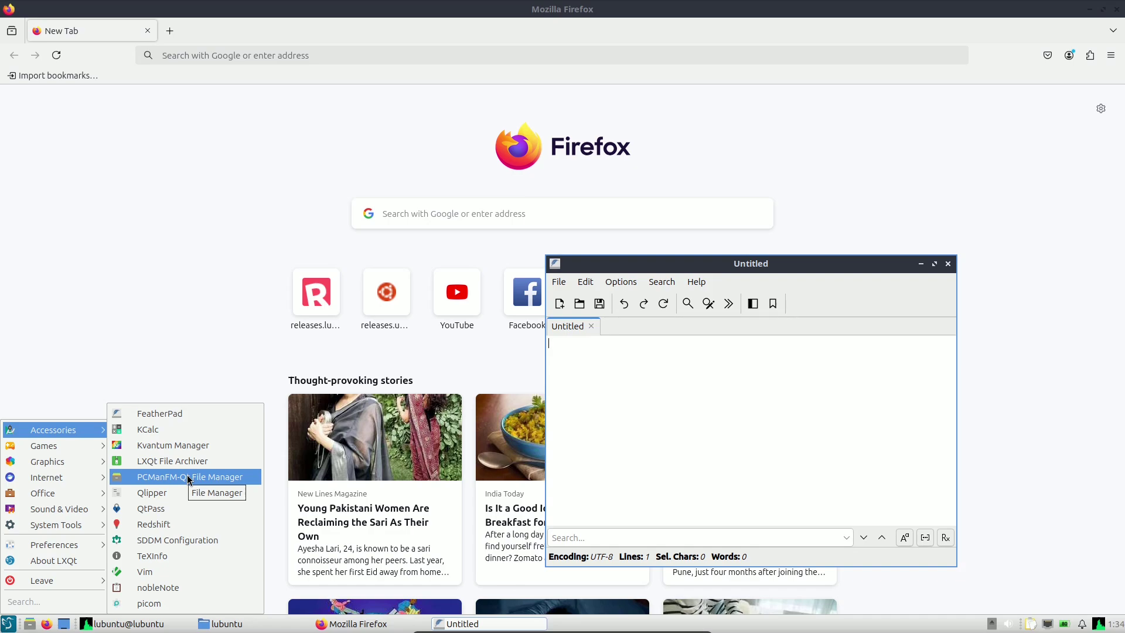
click(181, 444)
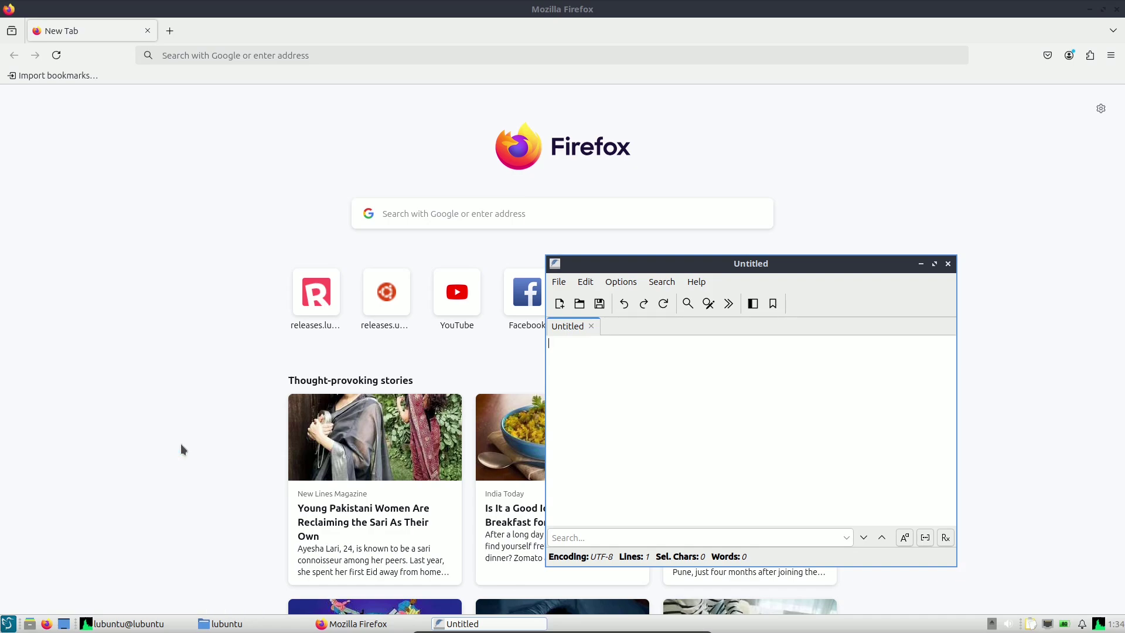
click(8, 624)
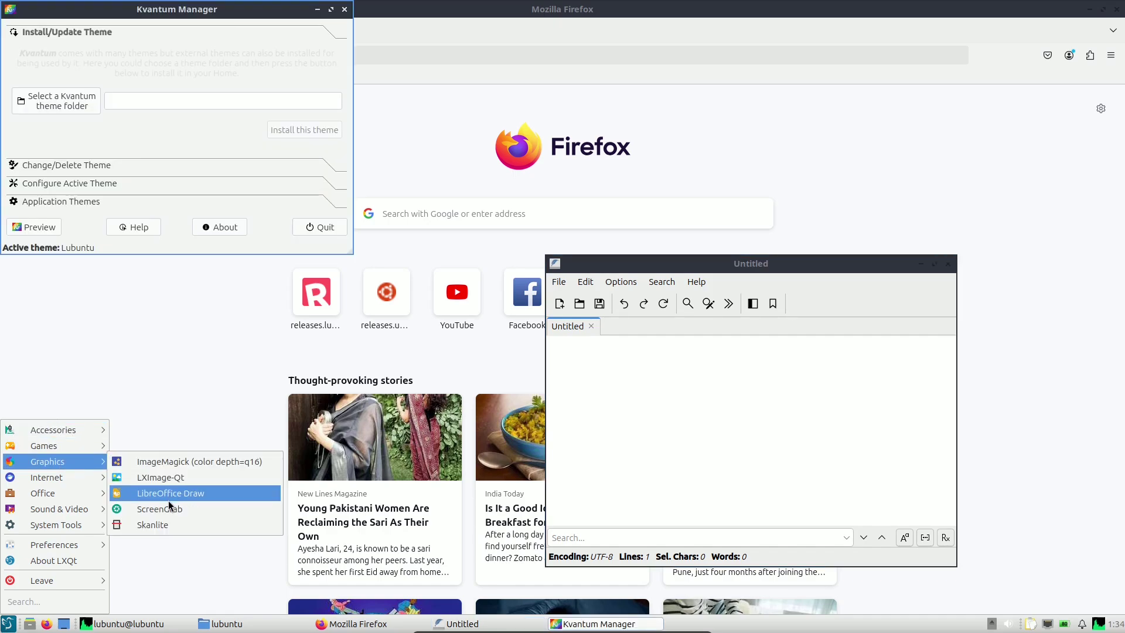
Launch LibreOffice Draw, Quassel IRC and LibreOffice Writer from the applications menu.
click(142, 495)
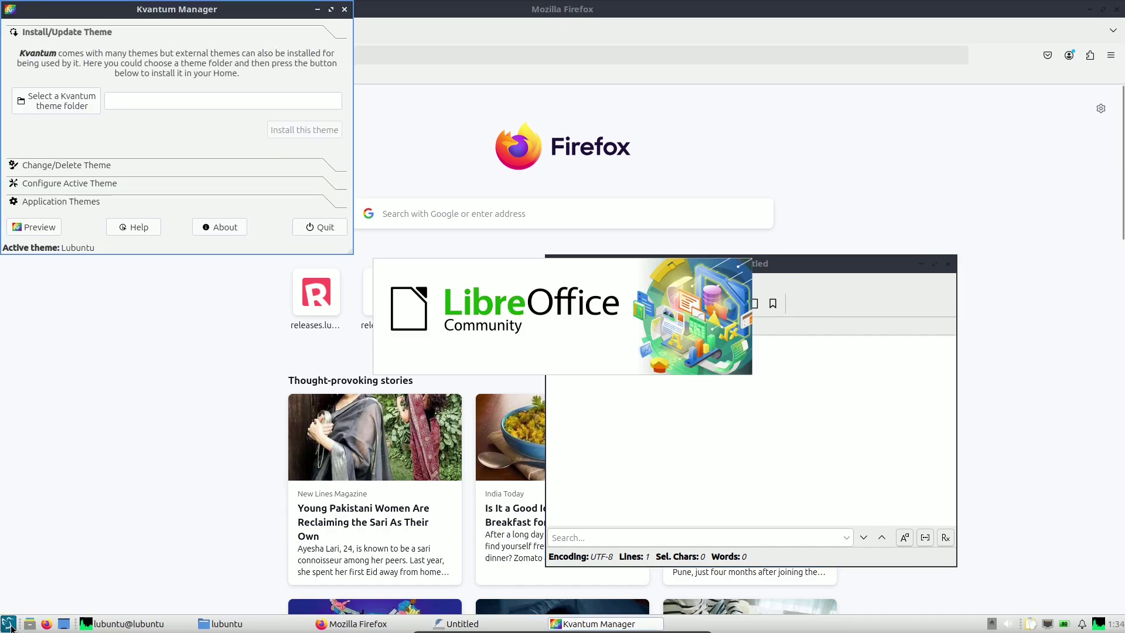
click(8, 624)
mouse_move(56, 481)
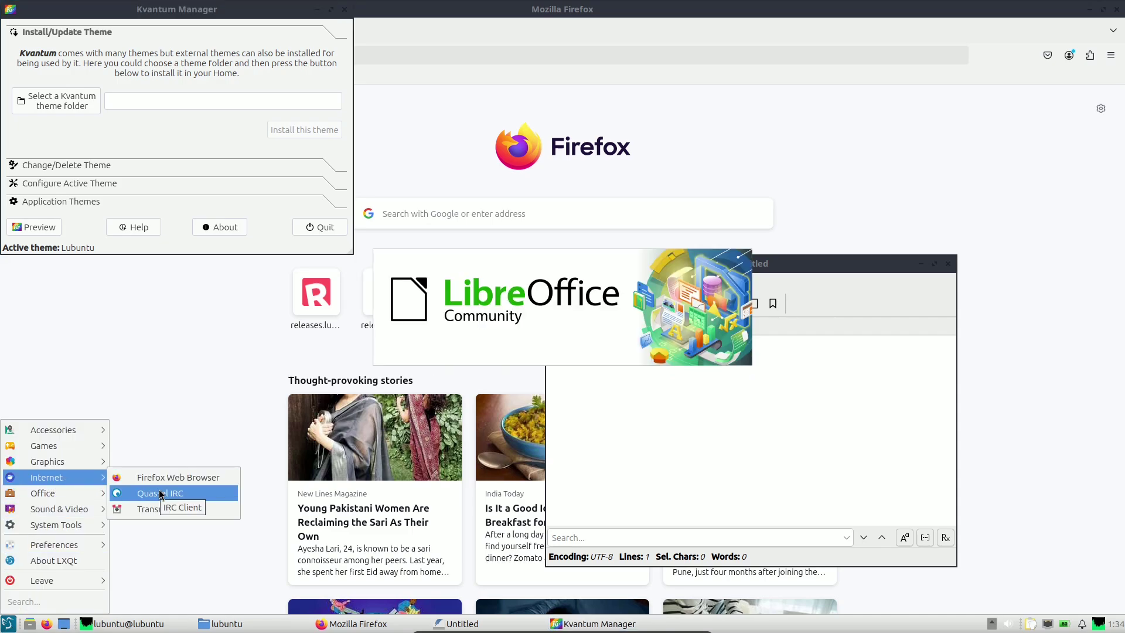
click(9, 626)
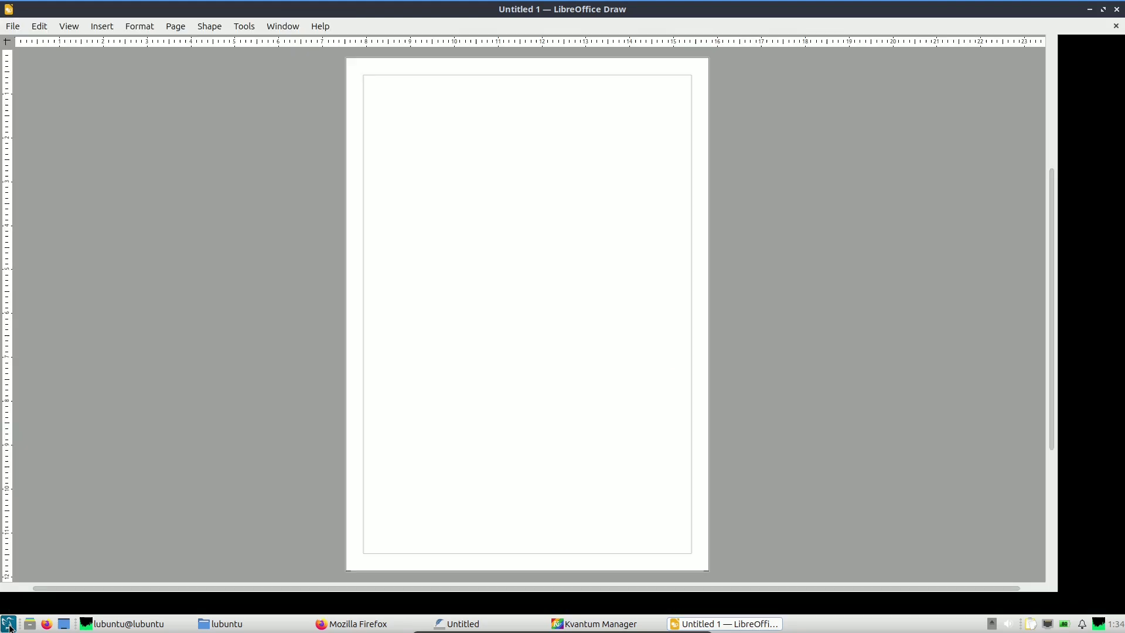
click(8, 625)
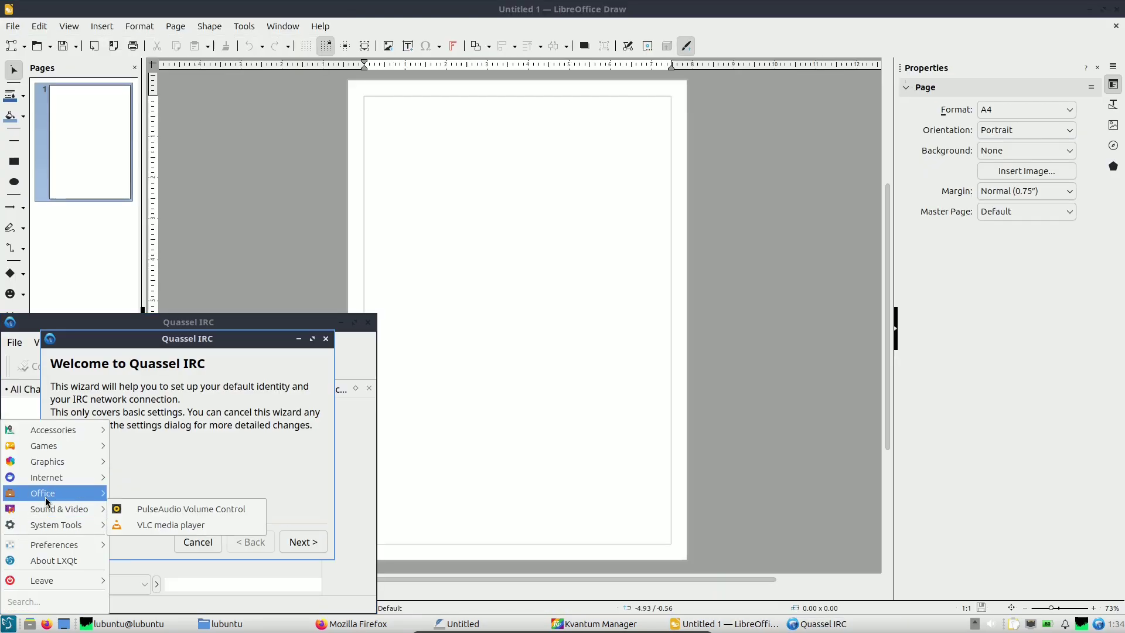
mouse_move(46, 499)
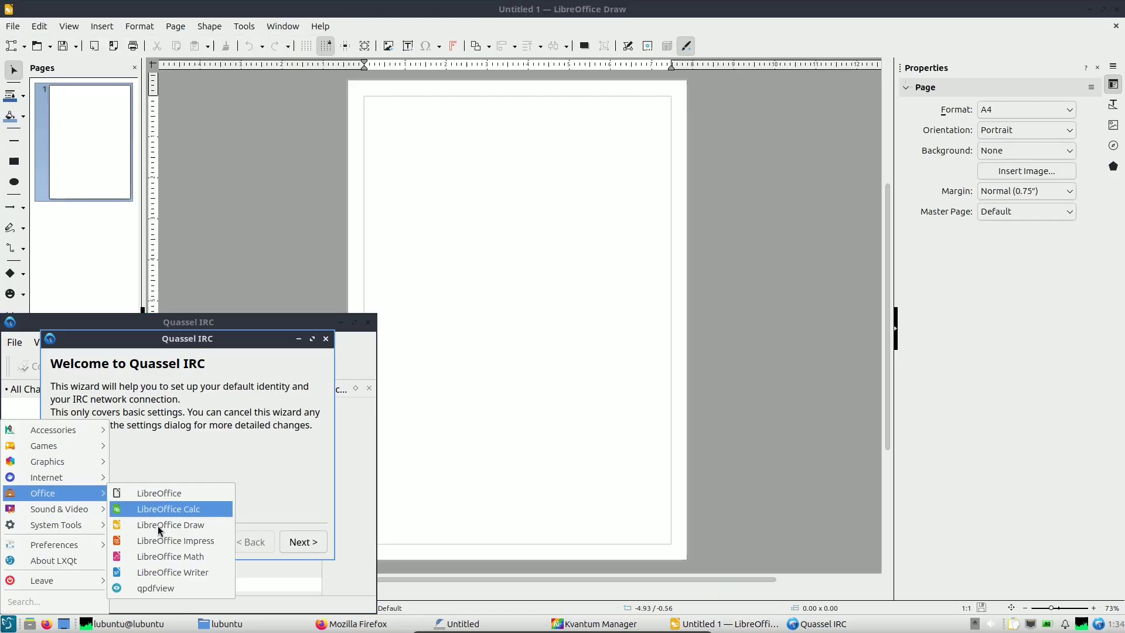
click(166, 577)
Open Software Sources, the Lubuntu Update tool and another system application.
click(9, 625)
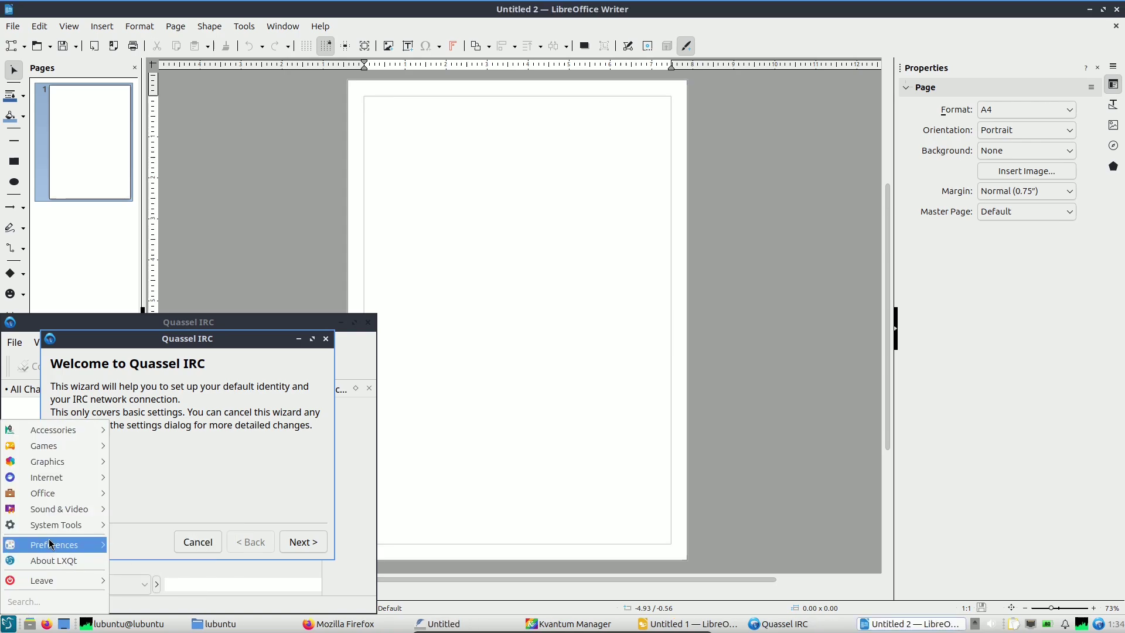
mouse_move(51, 543)
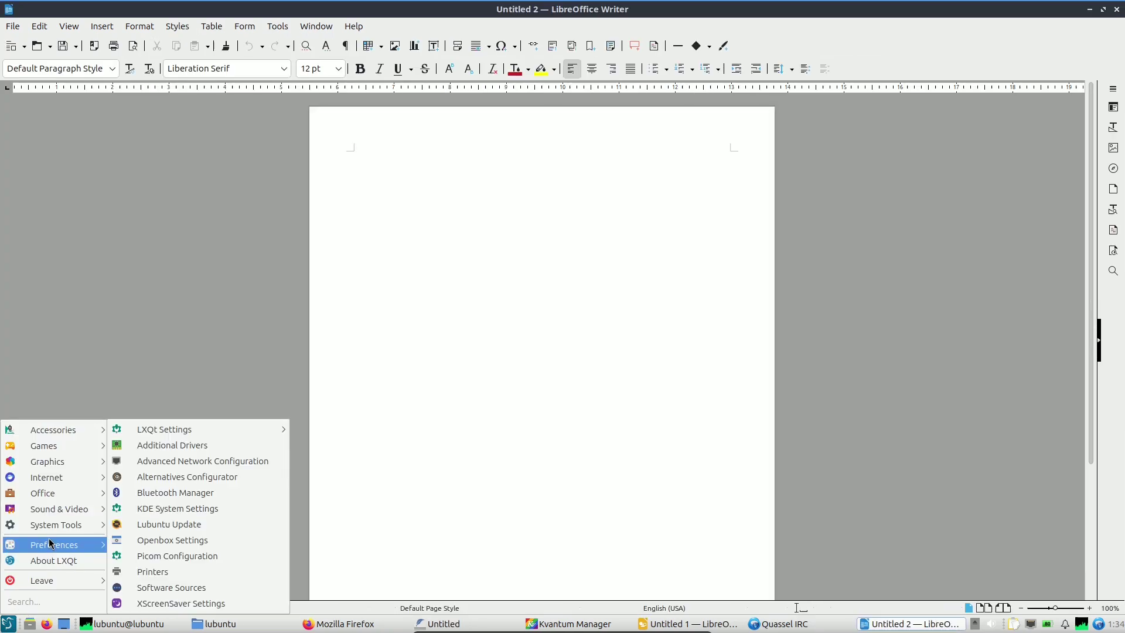
click(171, 588)
click(17, 625)
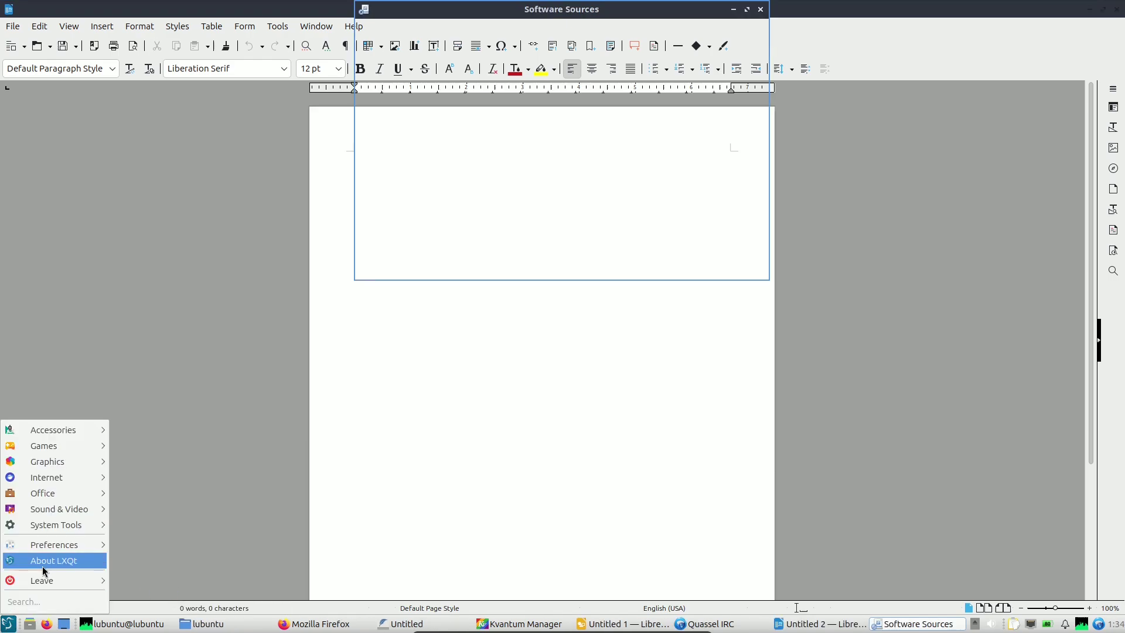
mouse_move(51, 549)
click(189, 525)
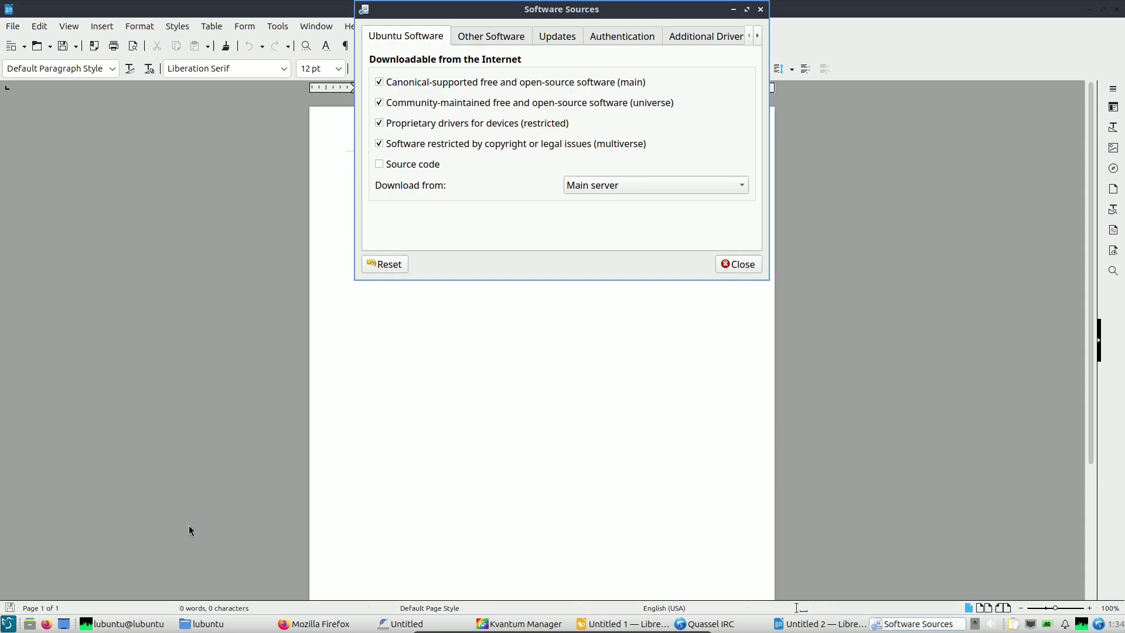
click(7, 623)
mouse_move(43, 526)
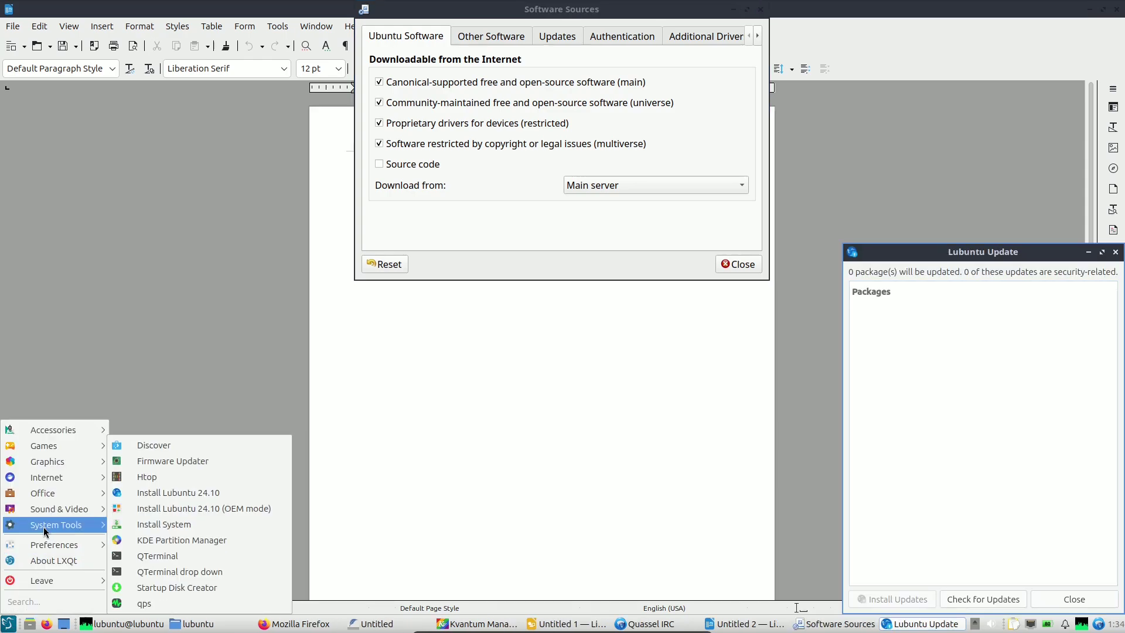
click(195, 448)
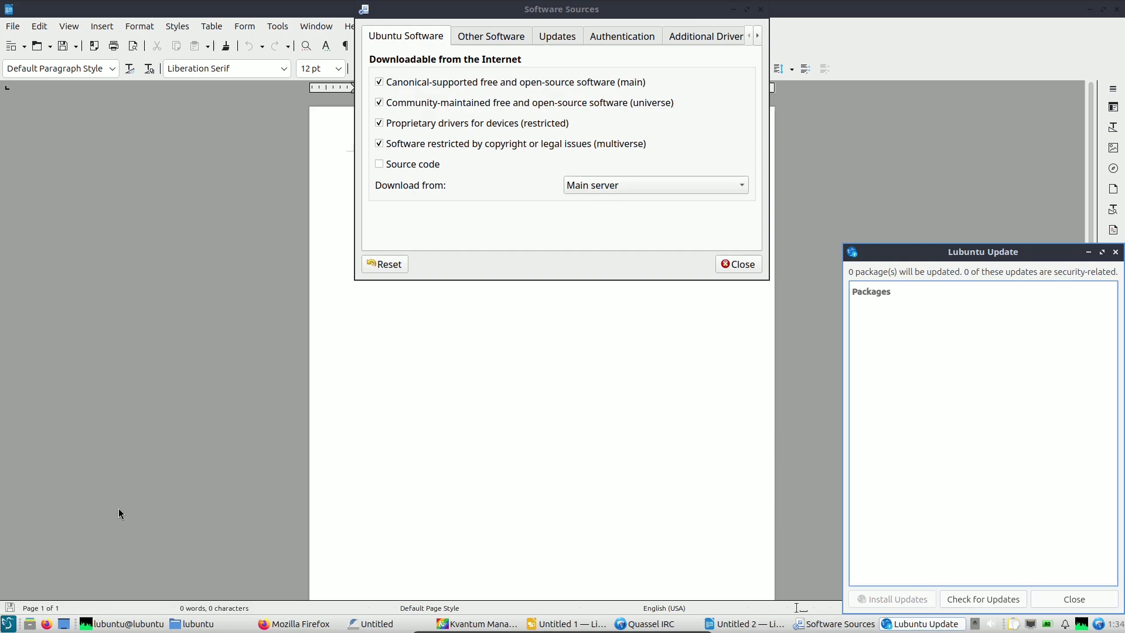
Open the LXQt Configuration Center and the Openbox window manager settings.
click(9, 625)
mouse_move(41, 543)
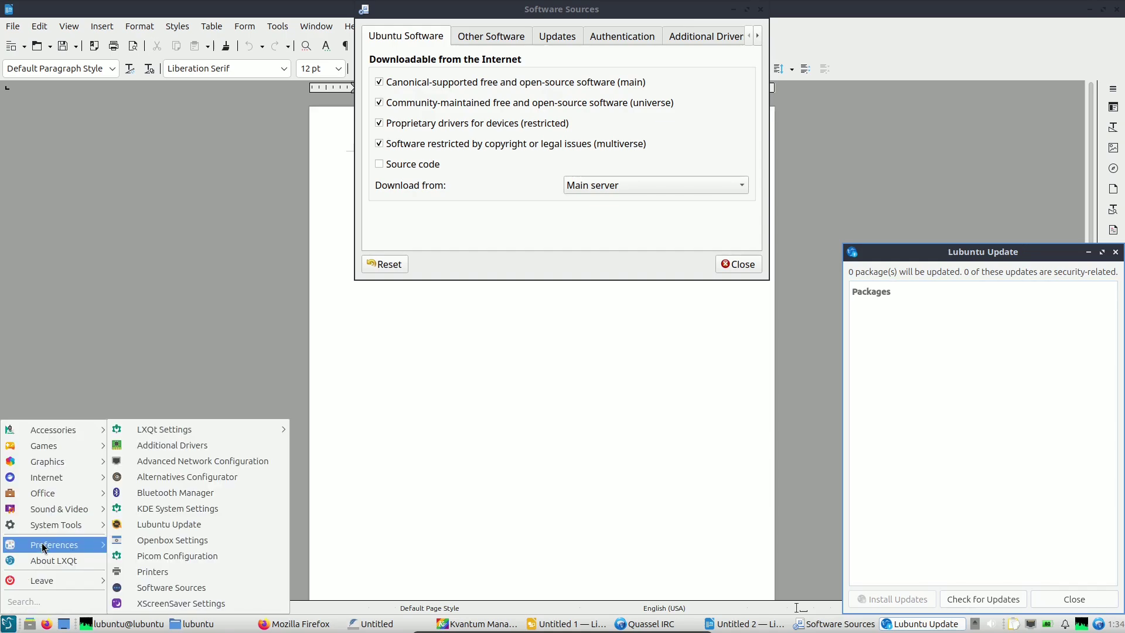
mouse_move(151, 435)
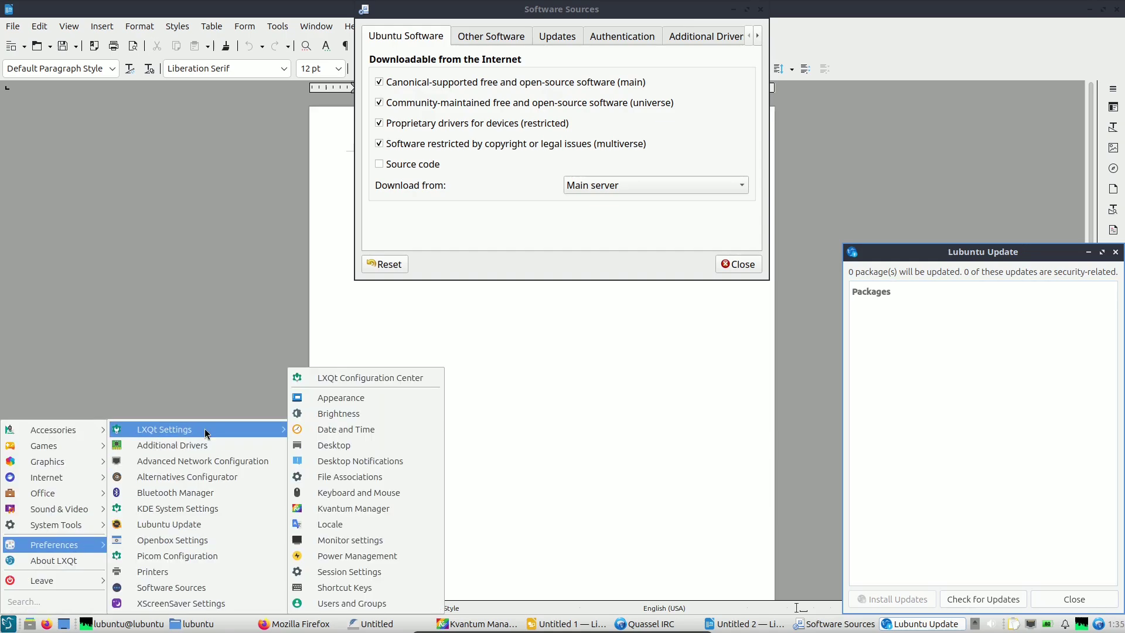
click(361, 381)
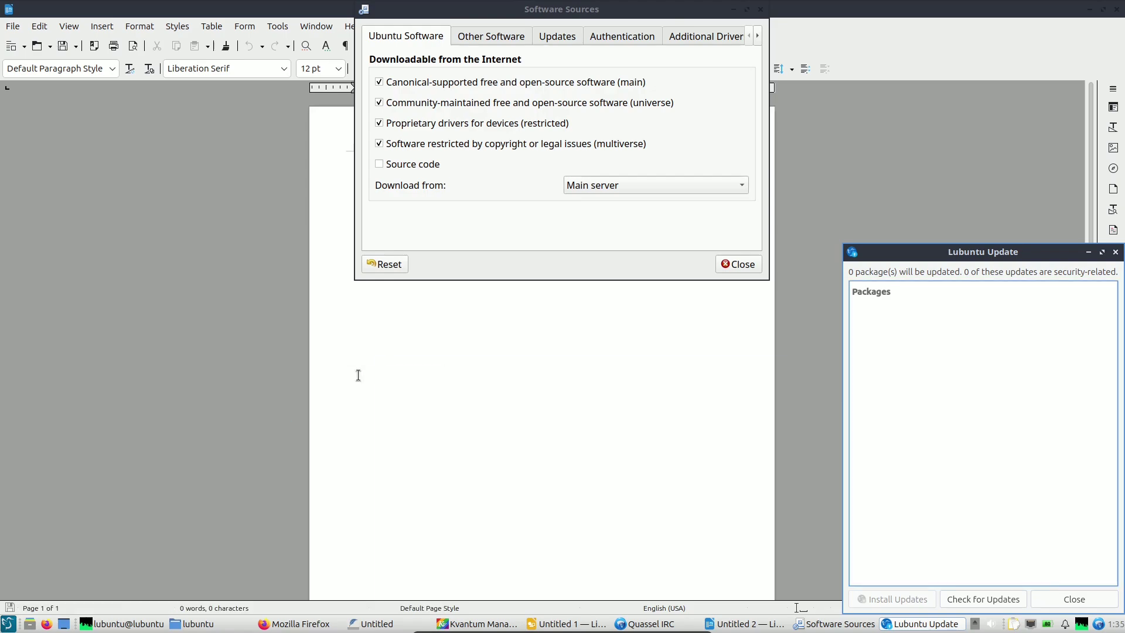
click(8, 626)
mouse_move(47, 498)
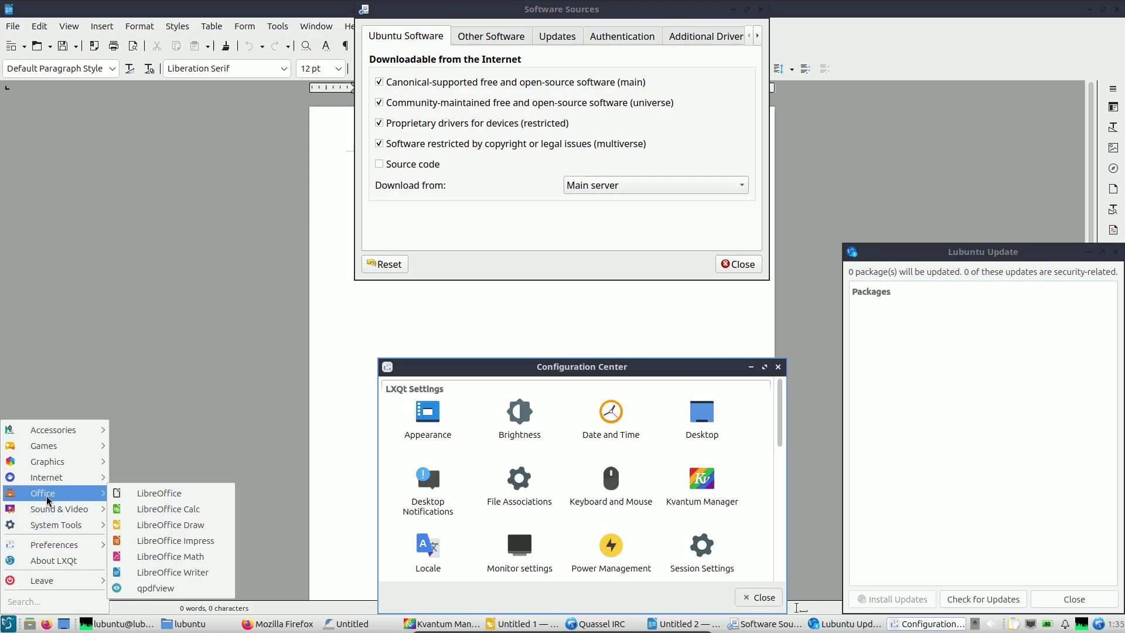
mouse_move(58, 547)
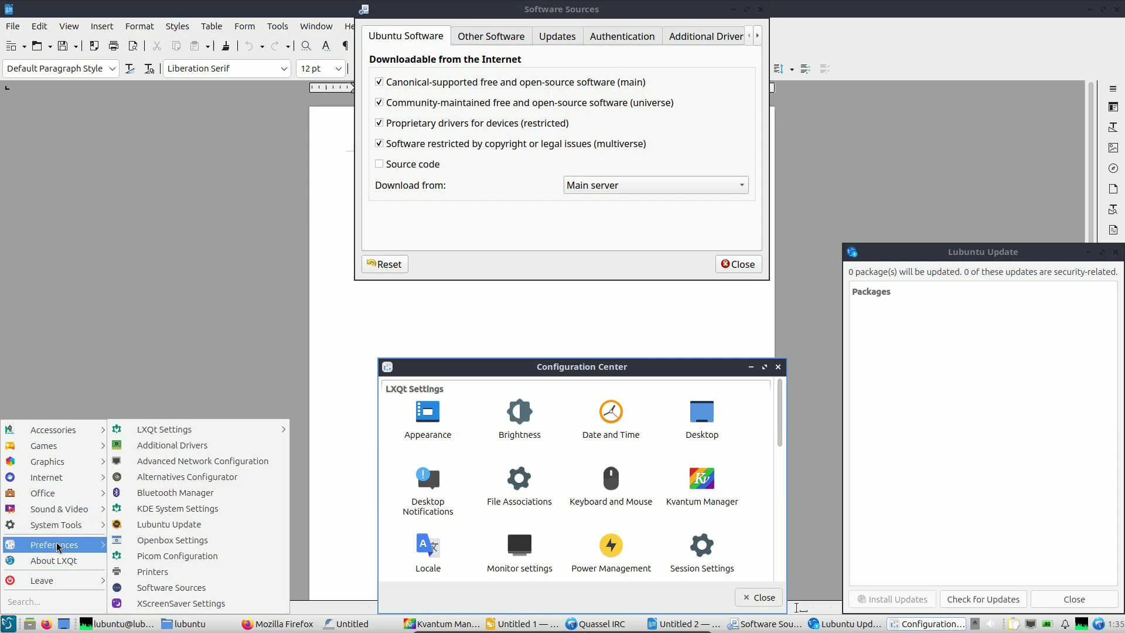
click(195, 543)
Launch one more menu application, then raise the qps process viewer from the taskbar.
click(8, 625)
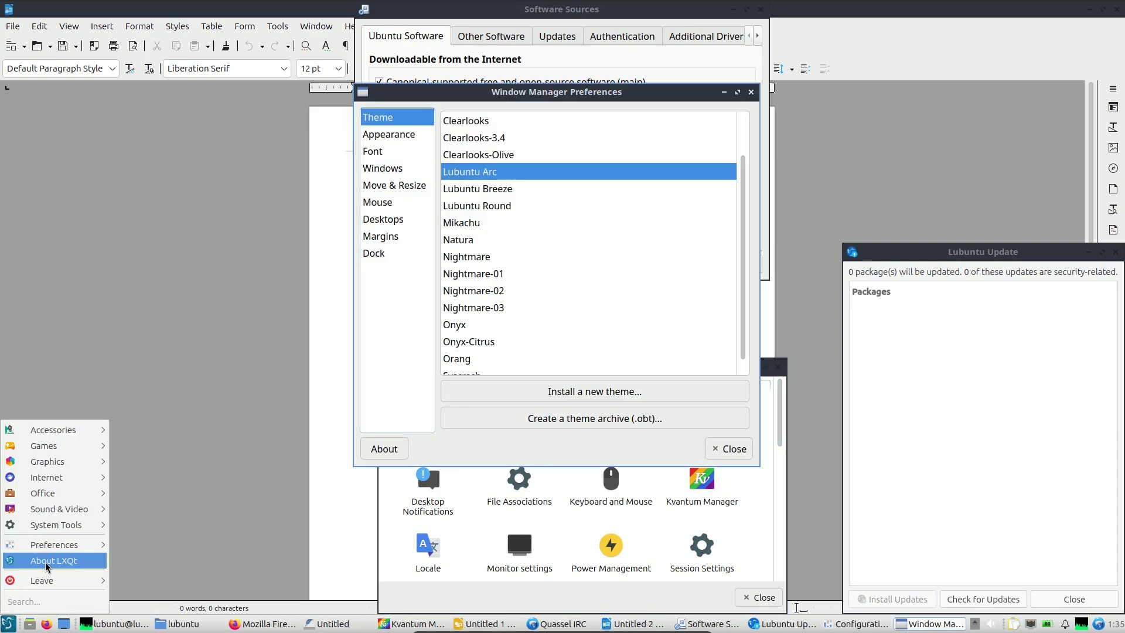
mouse_move(55, 524)
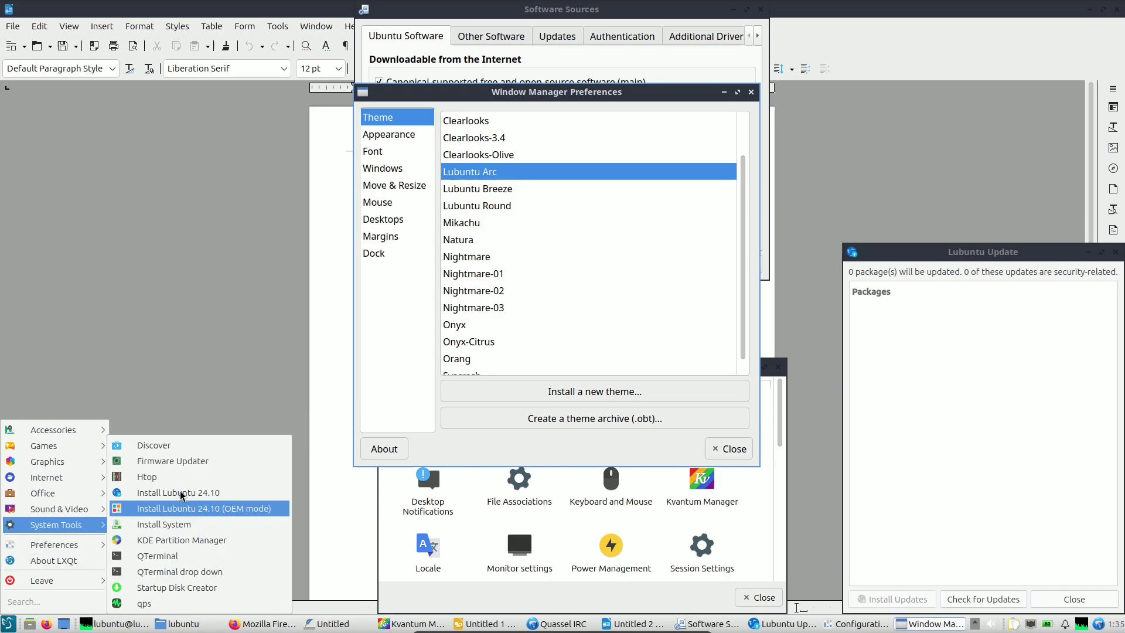
click(201, 452)
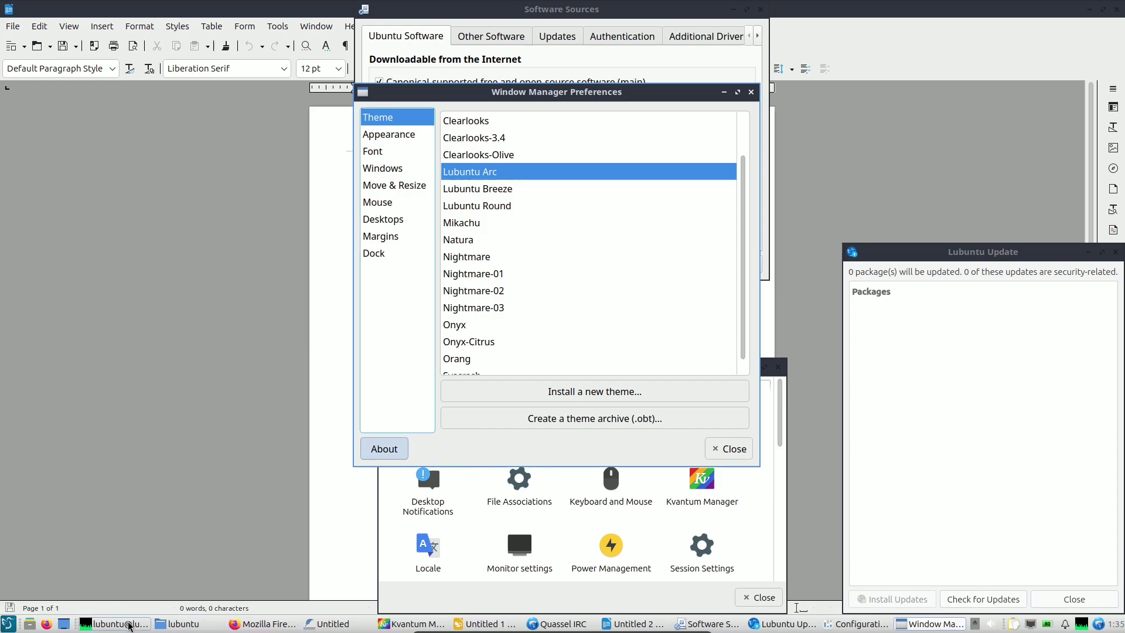
click(130, 624)
scroll(973, 176, up, 2)
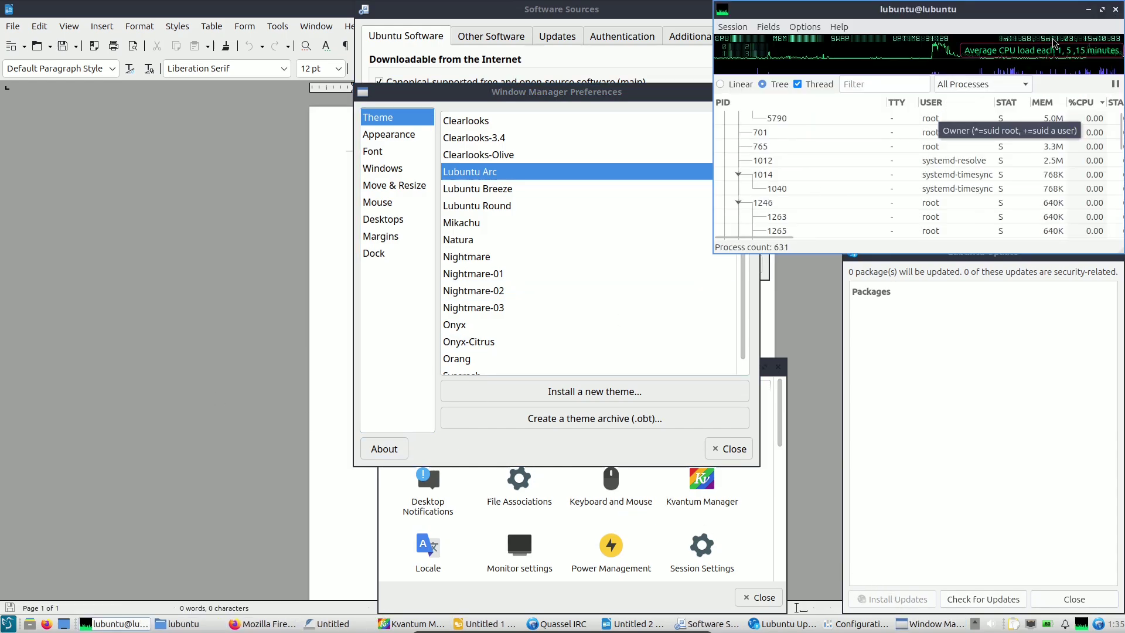
click(1101, 11)
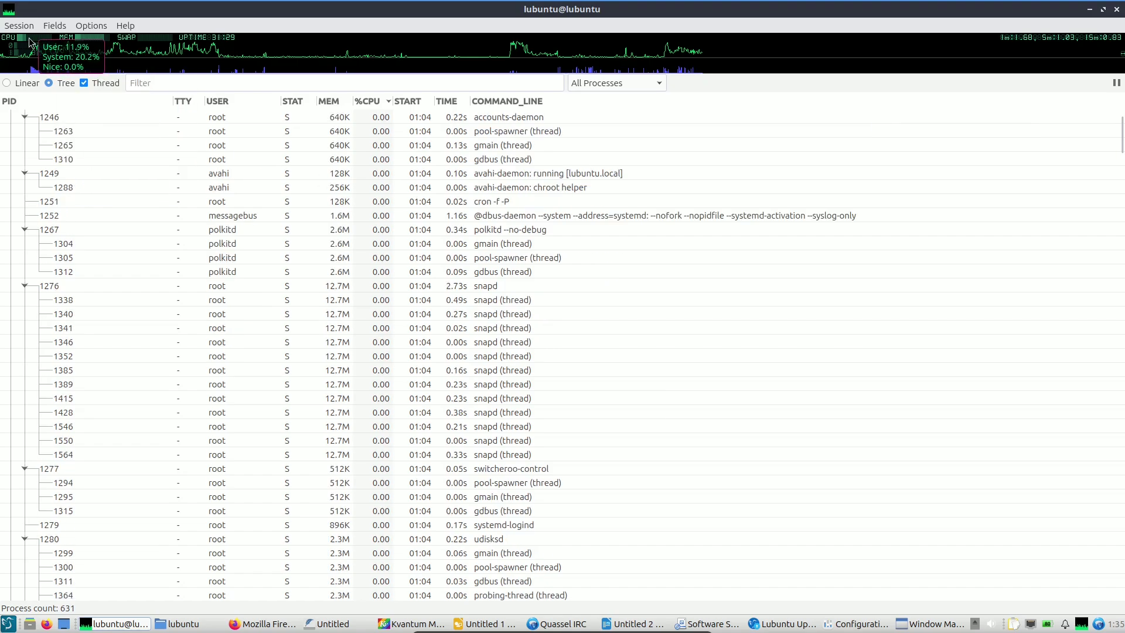
mouse_move(92, 41)
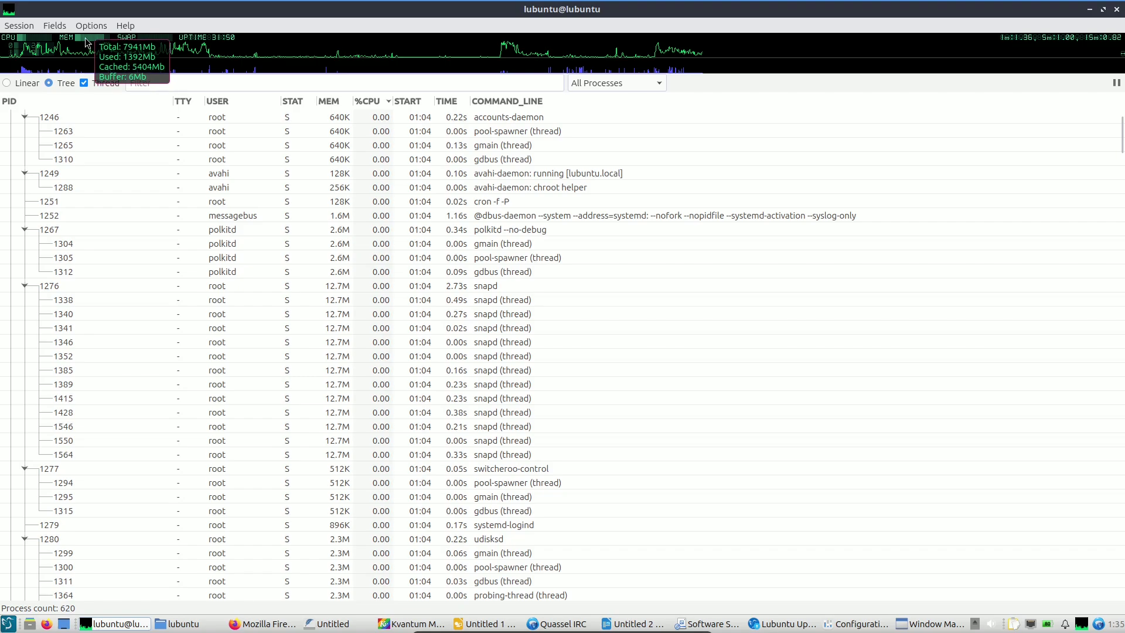
mouse_move(25, 42)
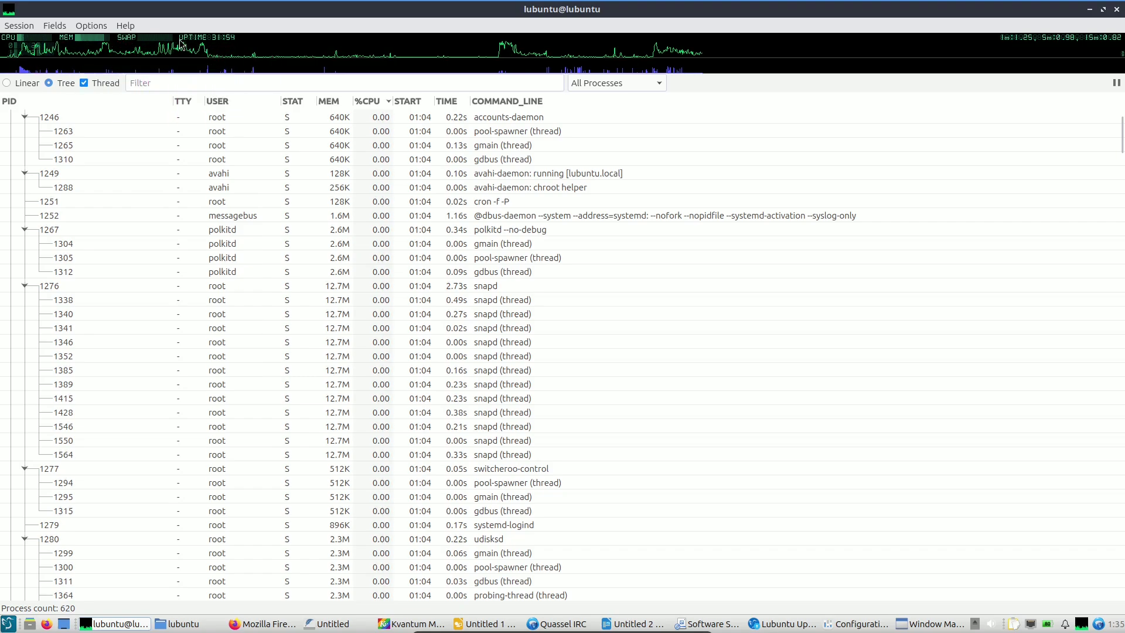
mouse_move(206, 42)
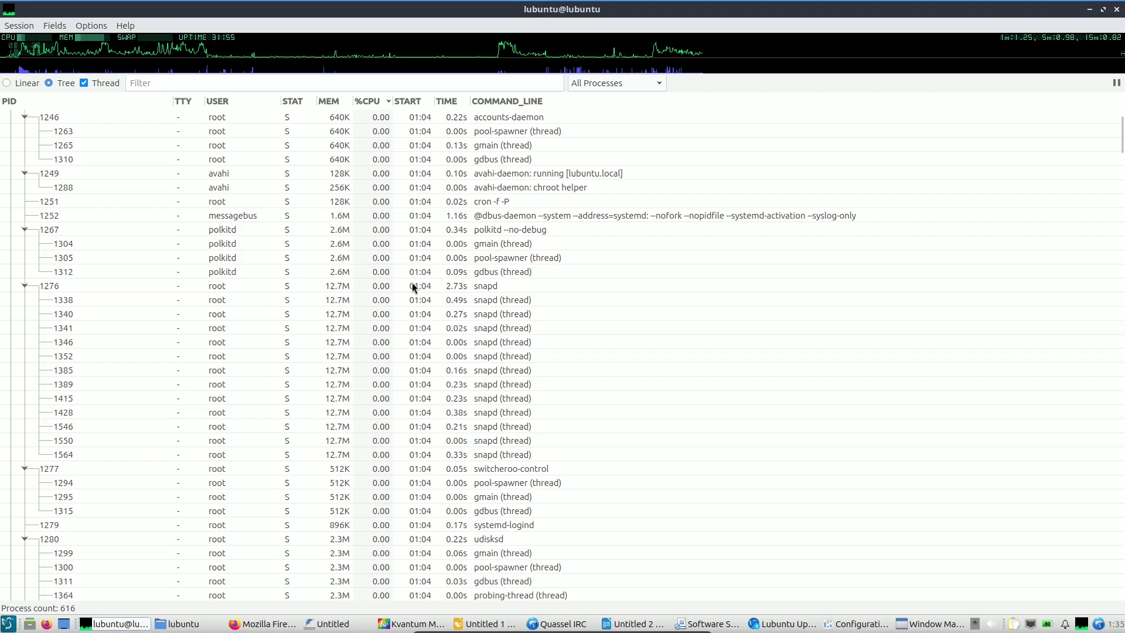
scroll(413, 284, down, 6)
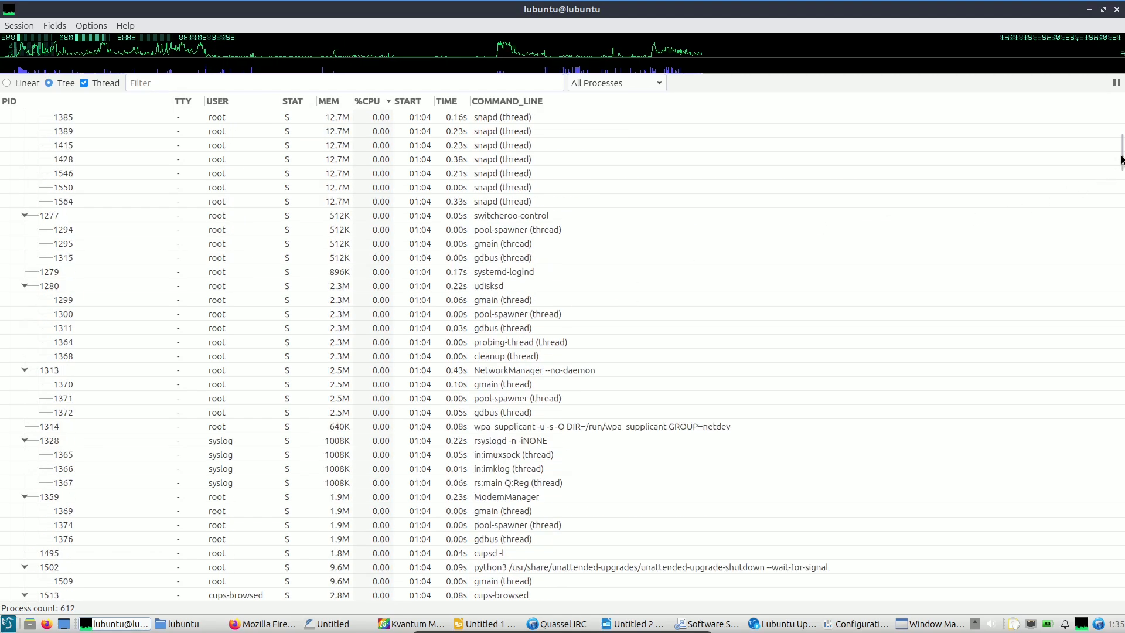
drag(1122, 160, 1106, 116)
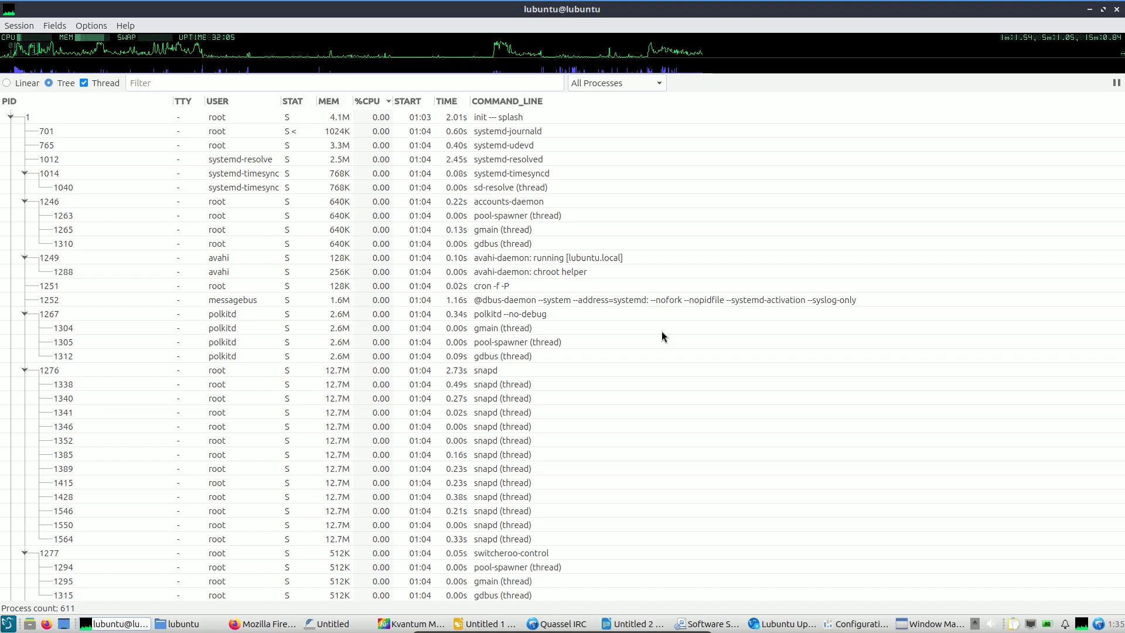
click(644, 85)
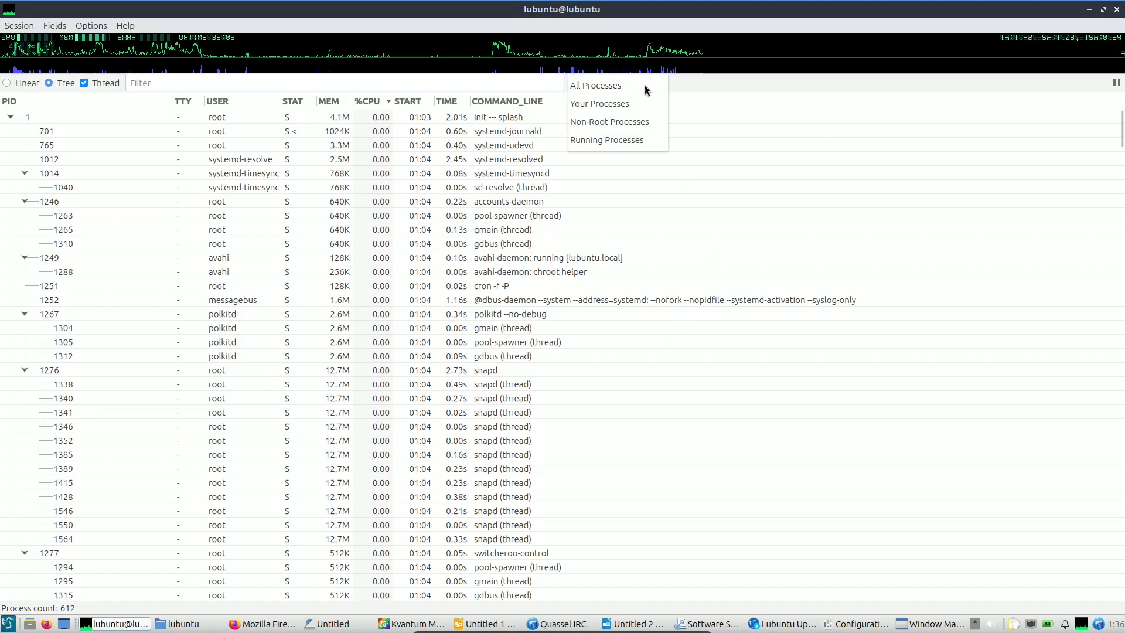
click(791, 33)
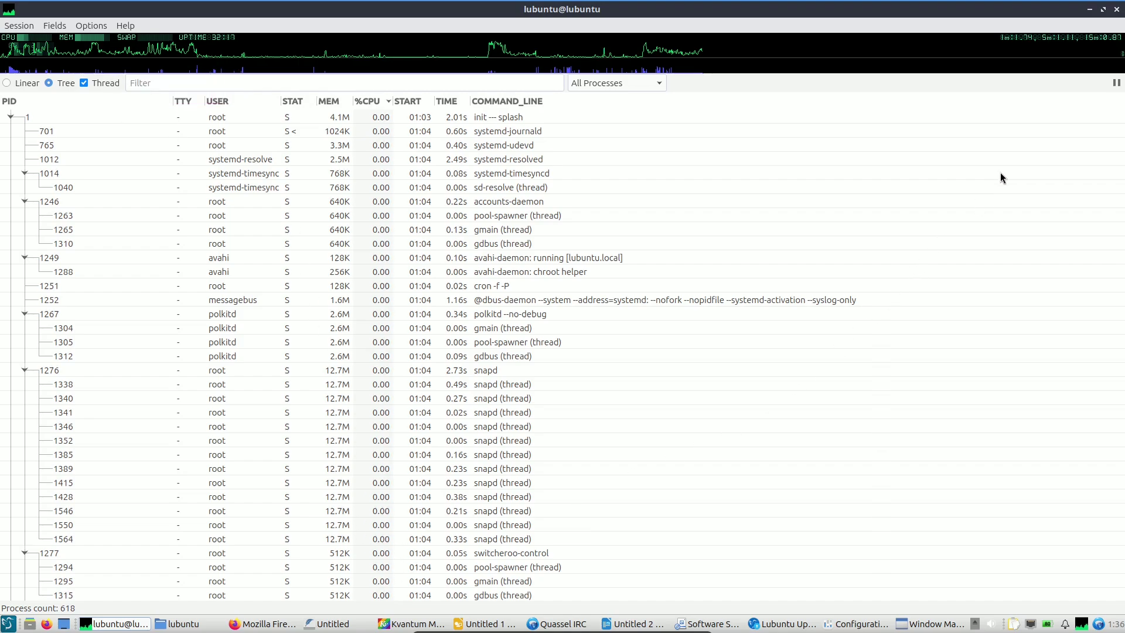
click(1103, 9)
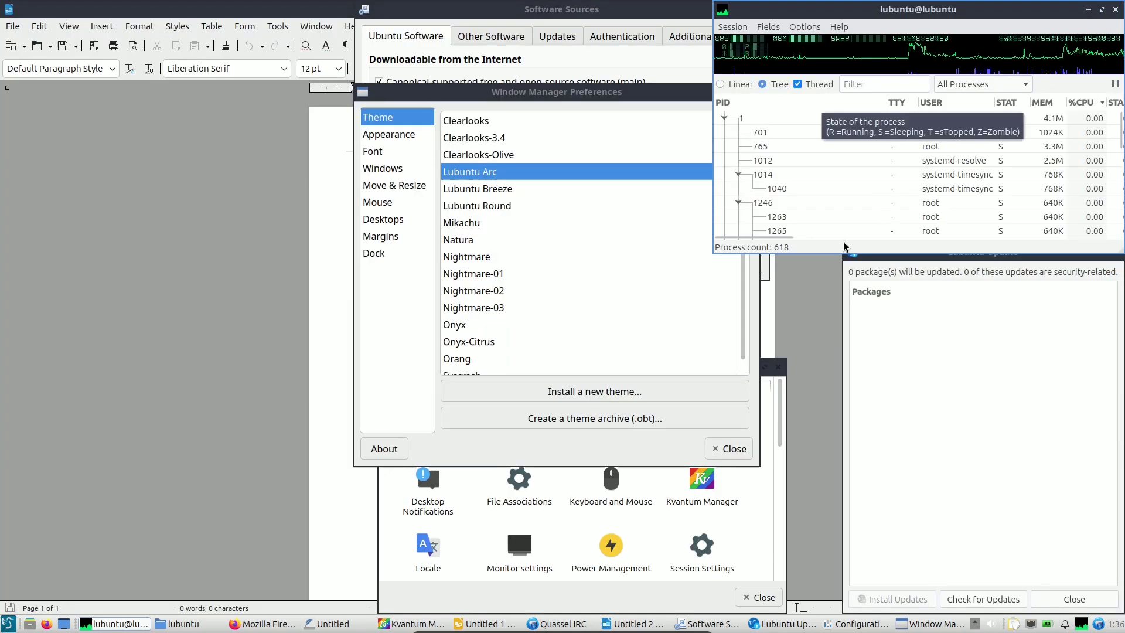
Show PCManFM-Qt's Hidden Shortcuts keyboard list over the home folder, in front of Firefox.
mouse_move(921, 62)
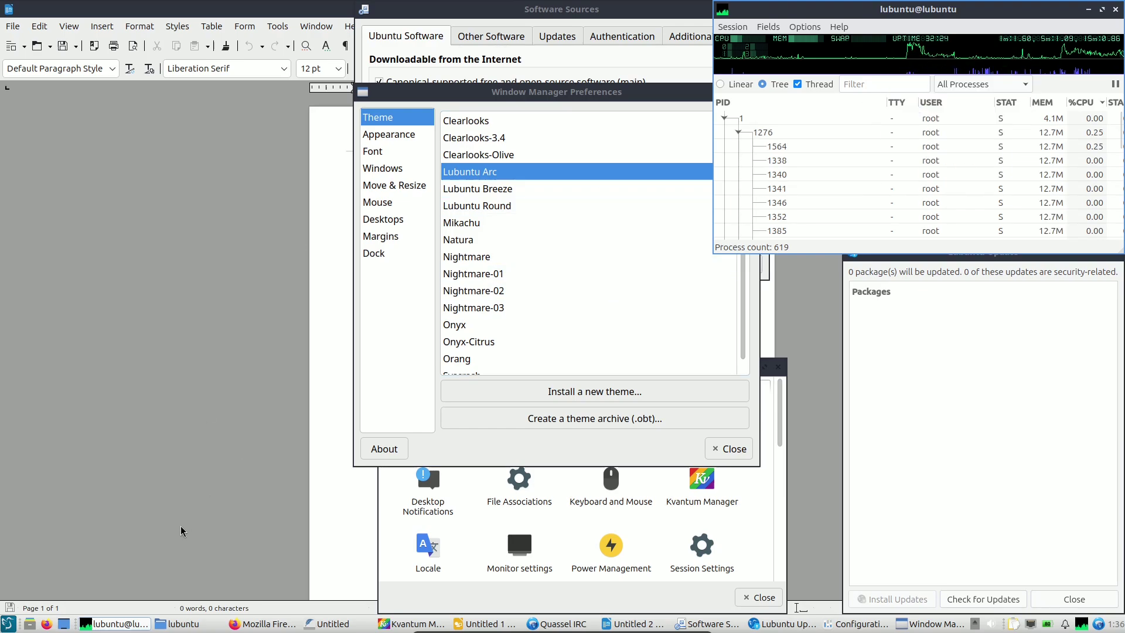
mouse_move(1079, 59)
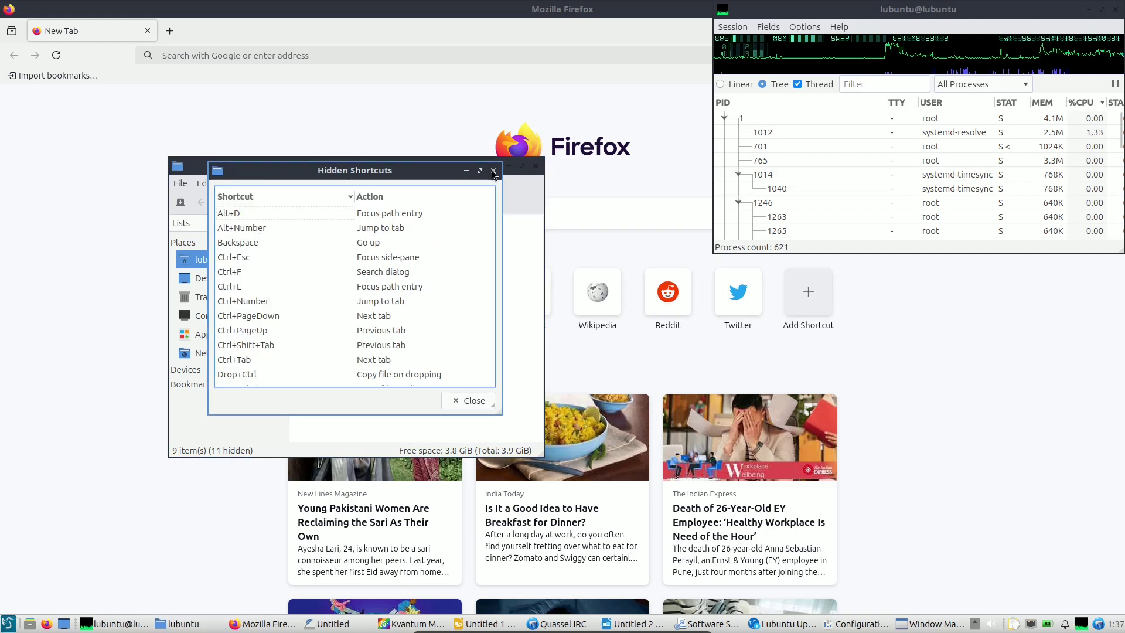
Close Hidden Shortcuts, then shift the file manager left and maximize it.
click(492, 171)
drag(374, 108, 364, 109)
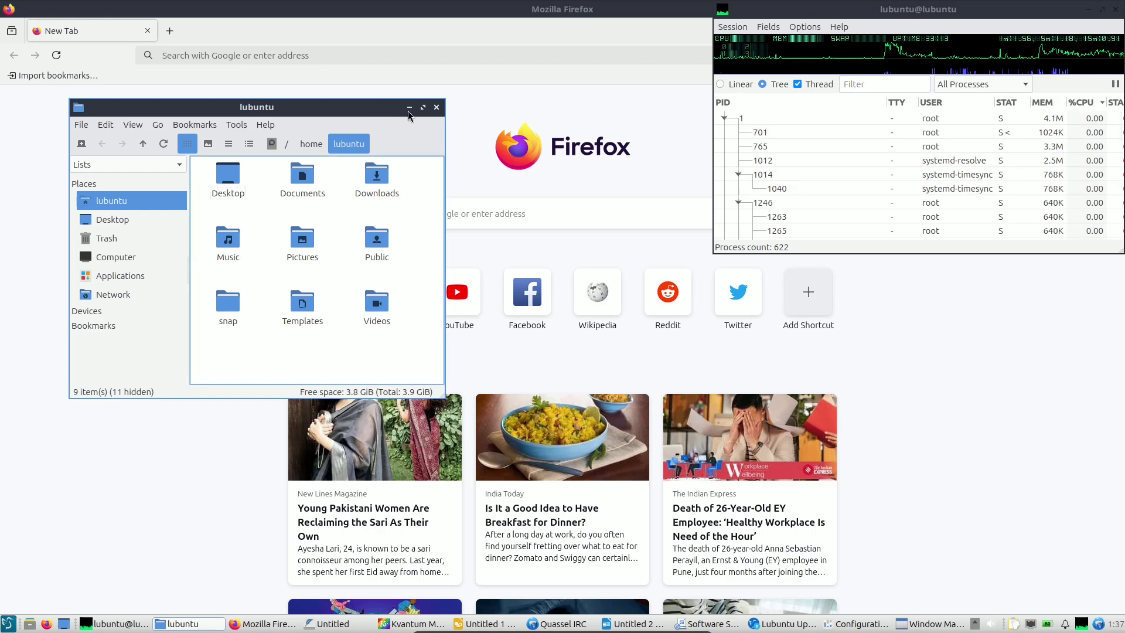
click(420, 109)
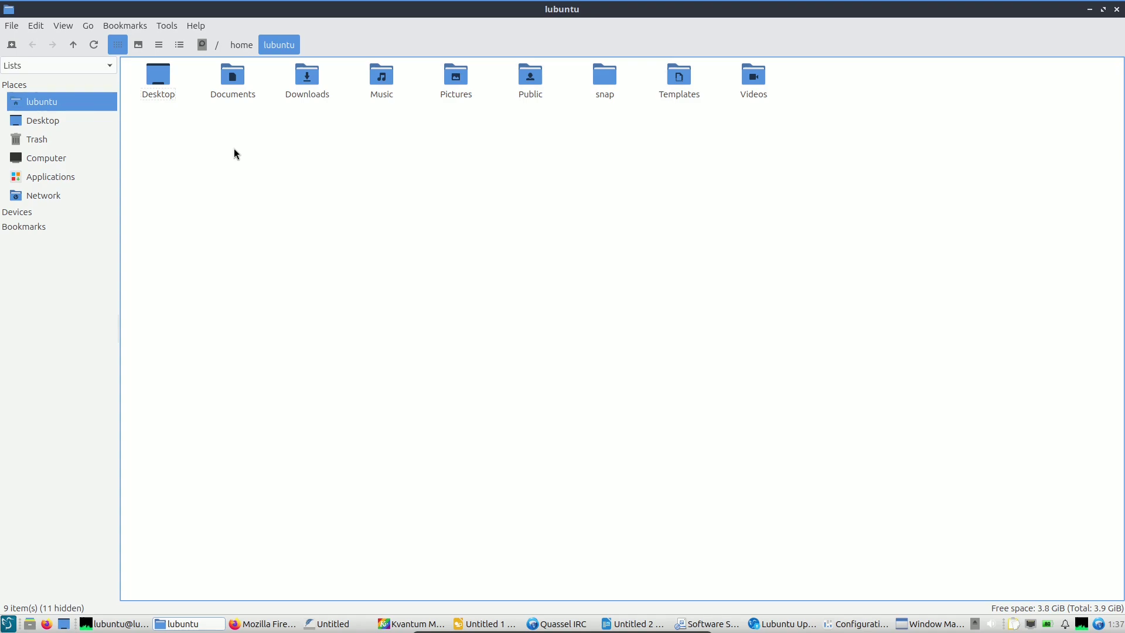
Browse the Display, User Interface, Thumbnail, Volume and Advanced preference pages, then cancel.
click(42, 34)
click(99, 218)
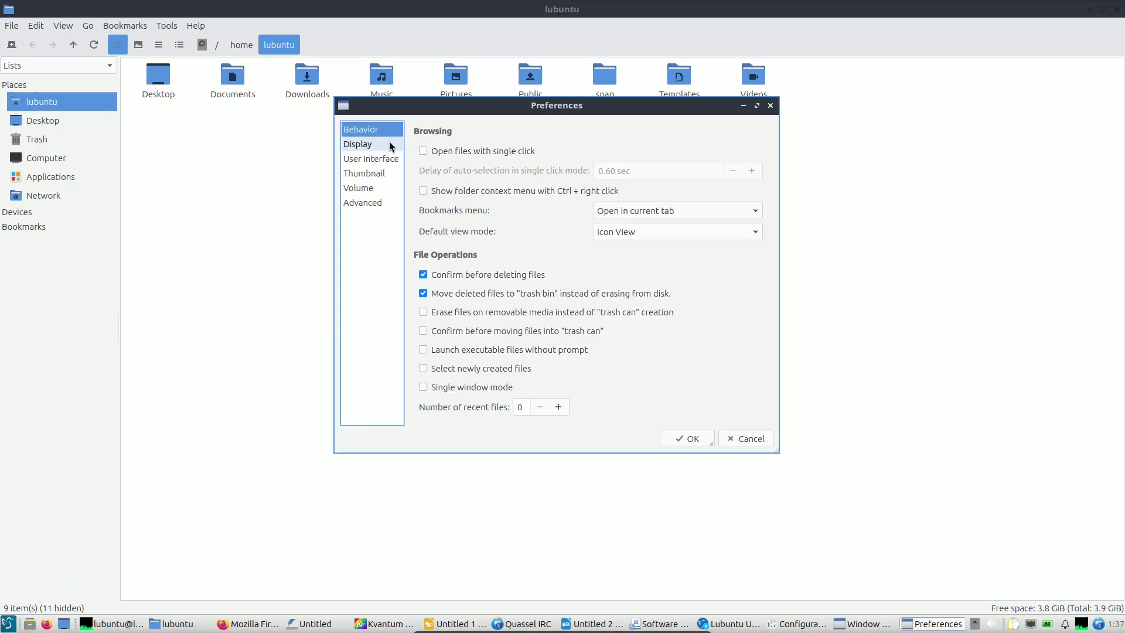
drag(531, 111, 464, 124)
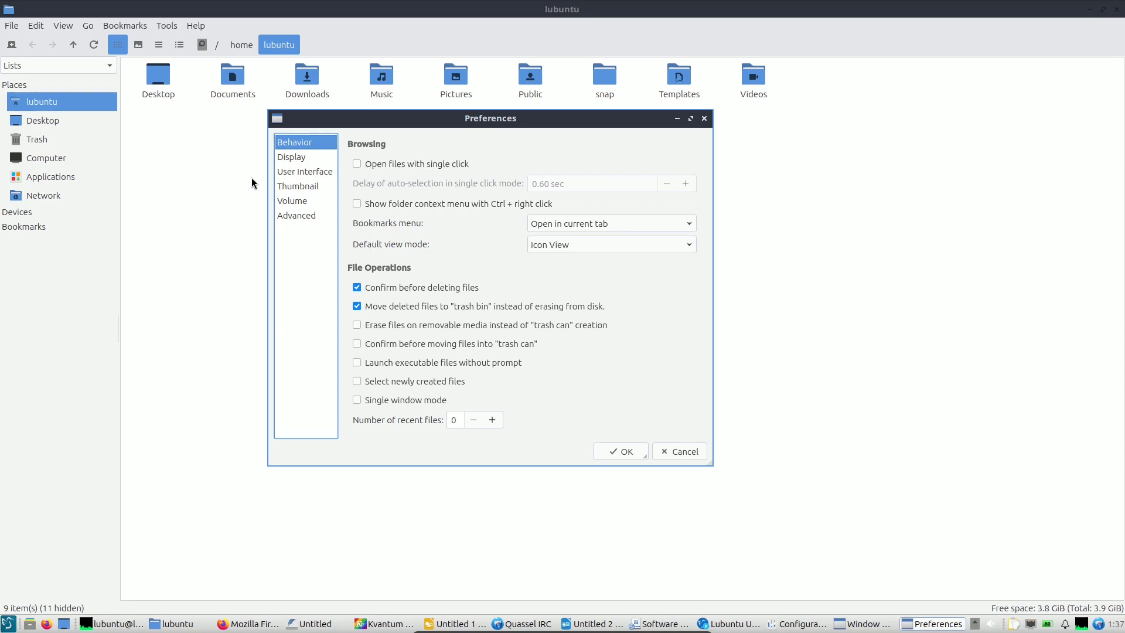
click(294, 160)
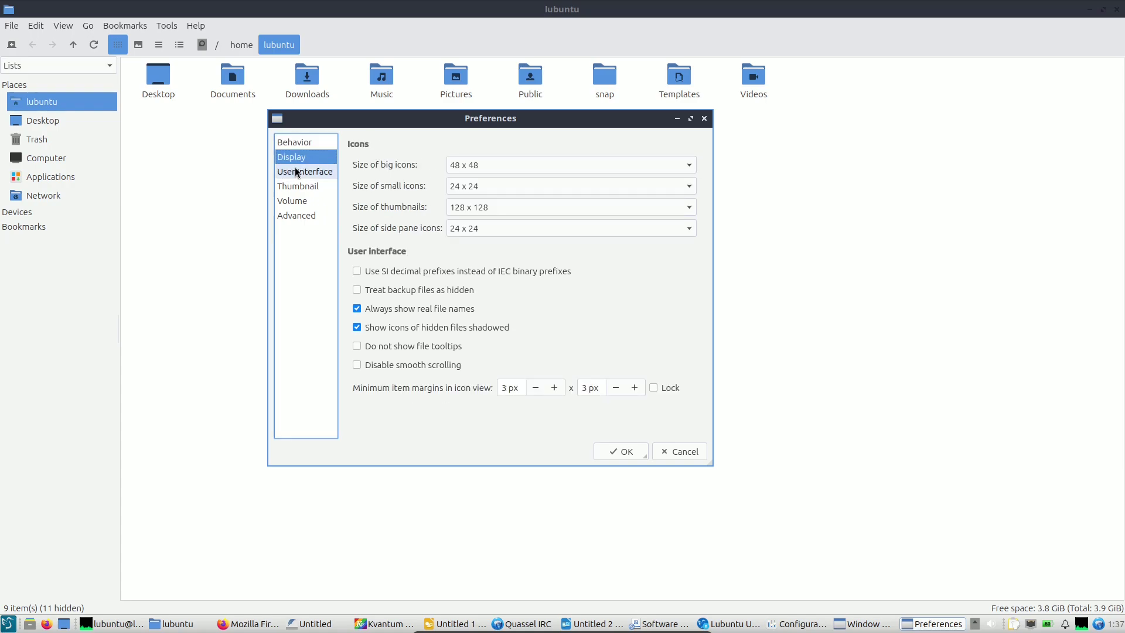
click(296, 172)
click(298, 187)
click(297, 200)
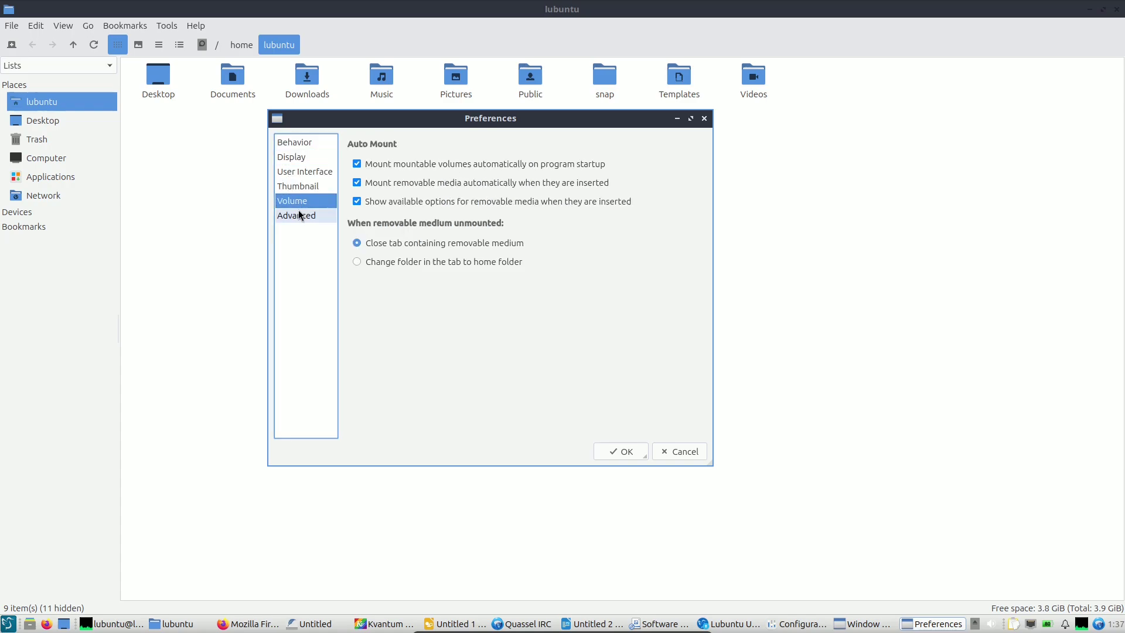
click(299, 214)
click(667, 455)
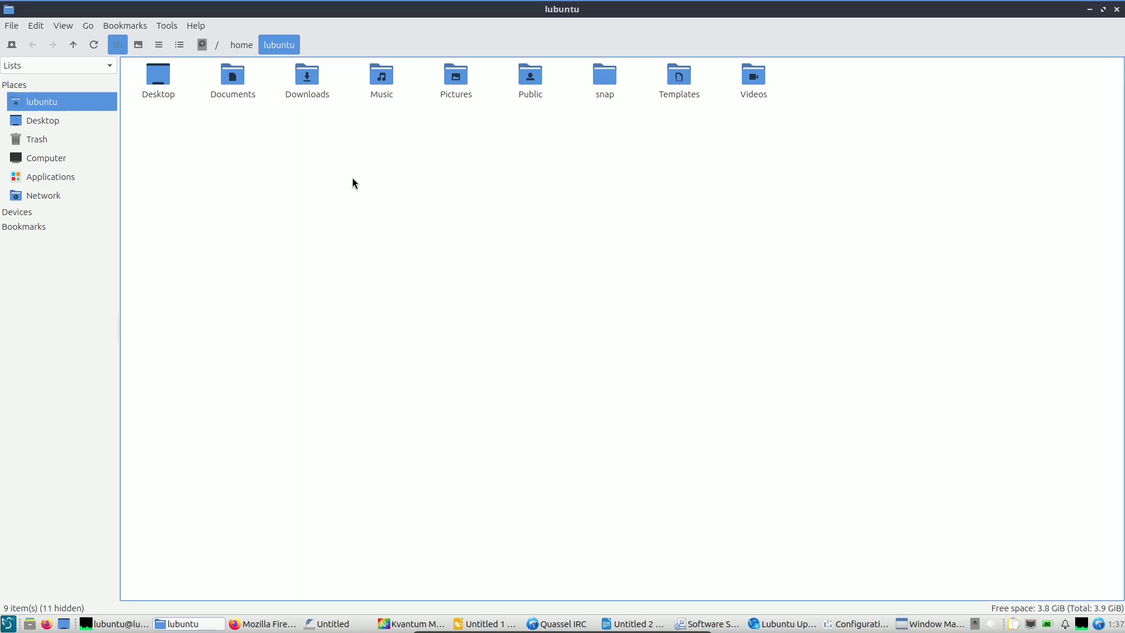
View the About PCManFM-Qt information and close it.
click(195, 26)
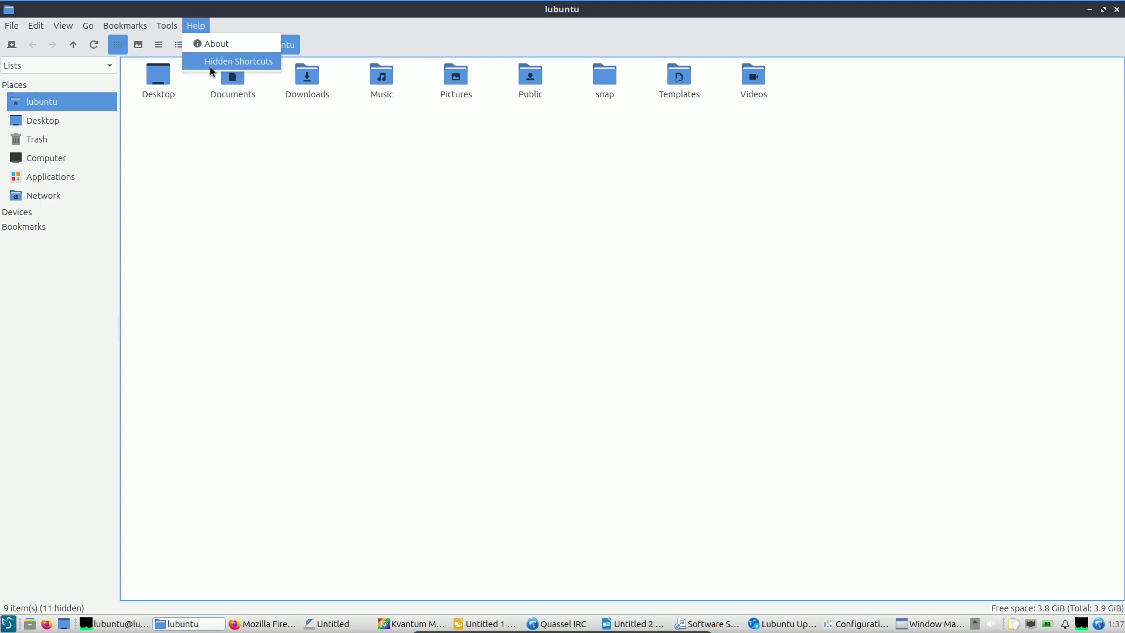
click(212, 43)
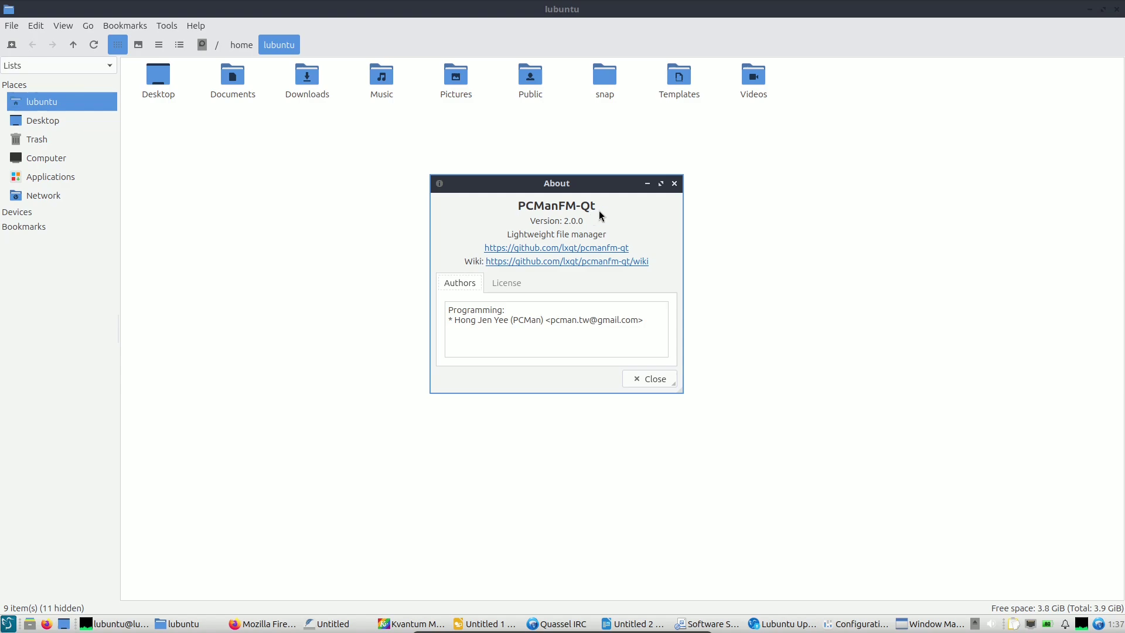
click(659, 381)
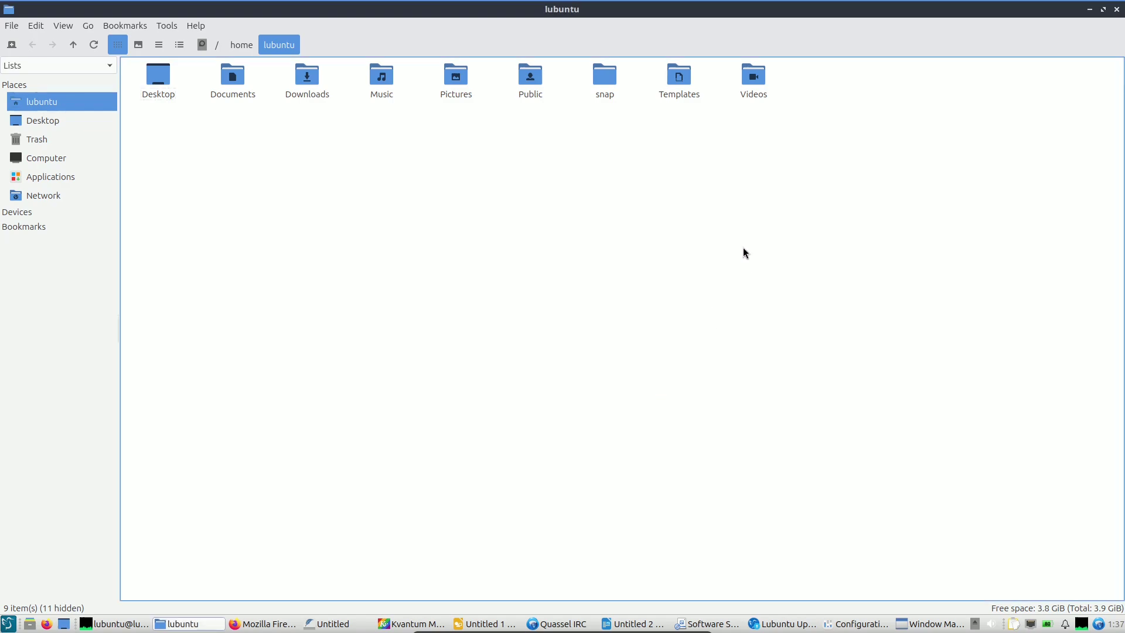
Browse Applications and Computer, then open the root File System.
click(71, 177)
click(69, 164)
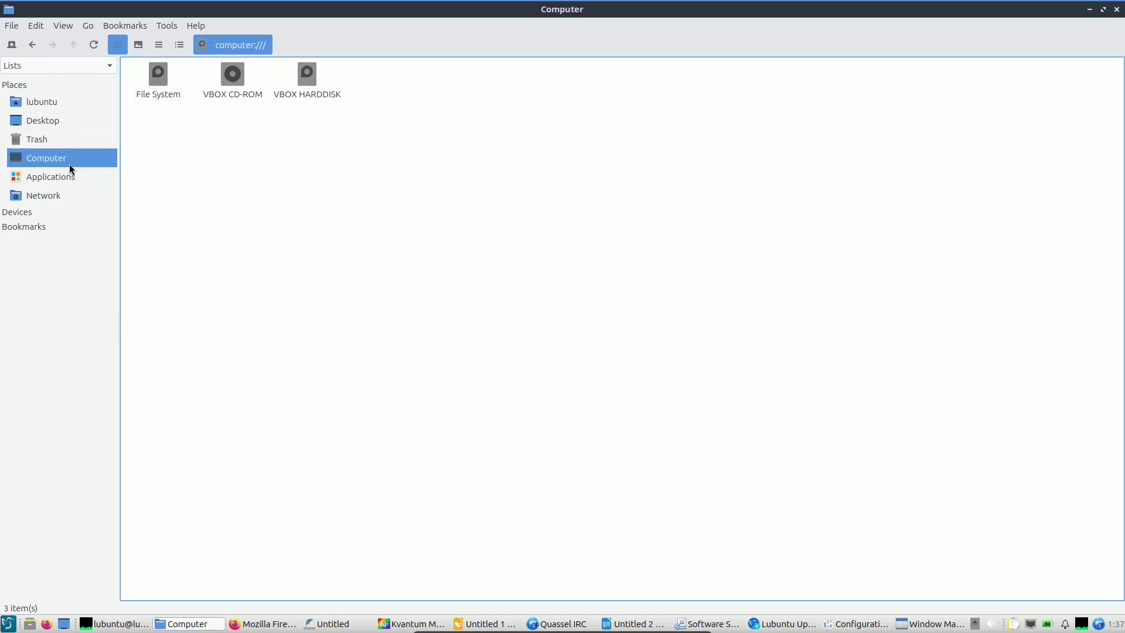
double_click(168, 85)
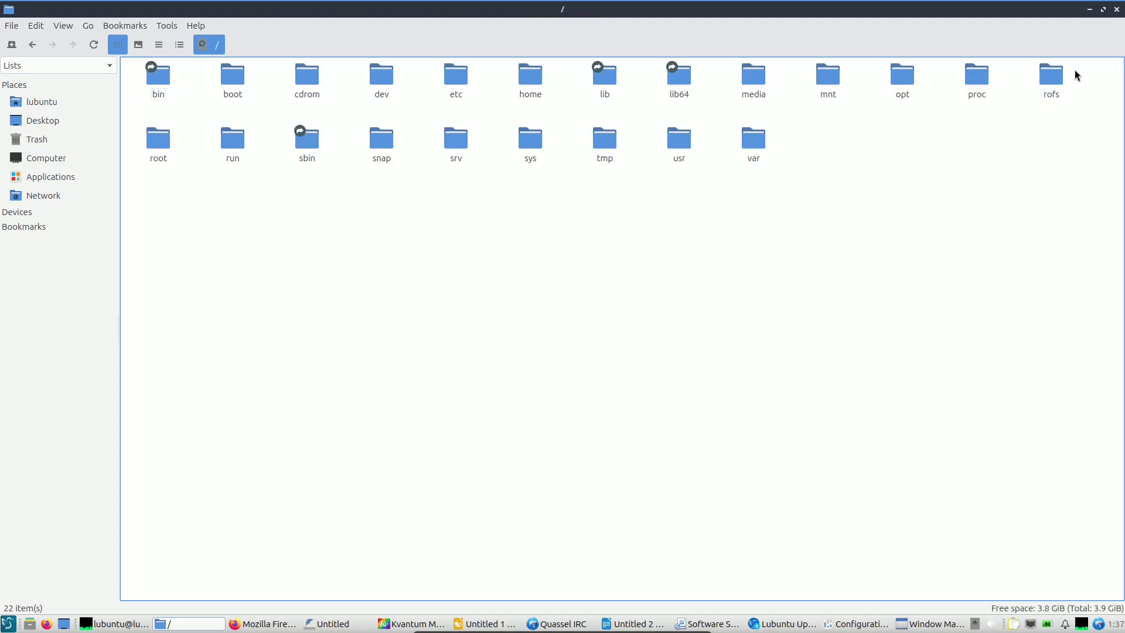
Close the file manager and Firefox, and move Window Manager Preferences left.
click(1116, 10)
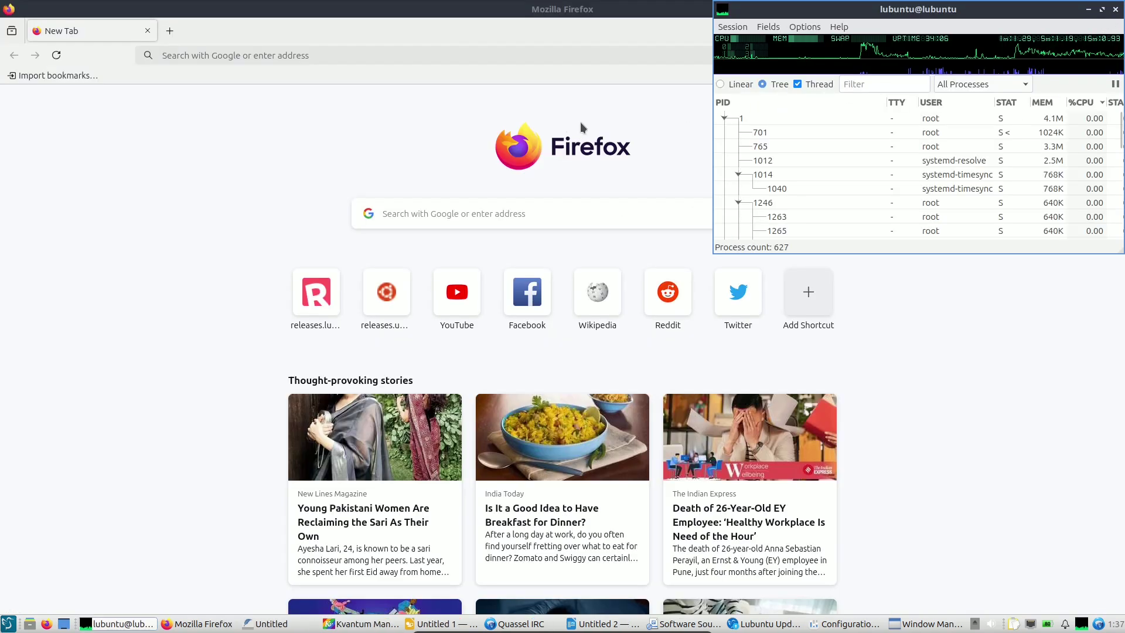
click(148, 34)
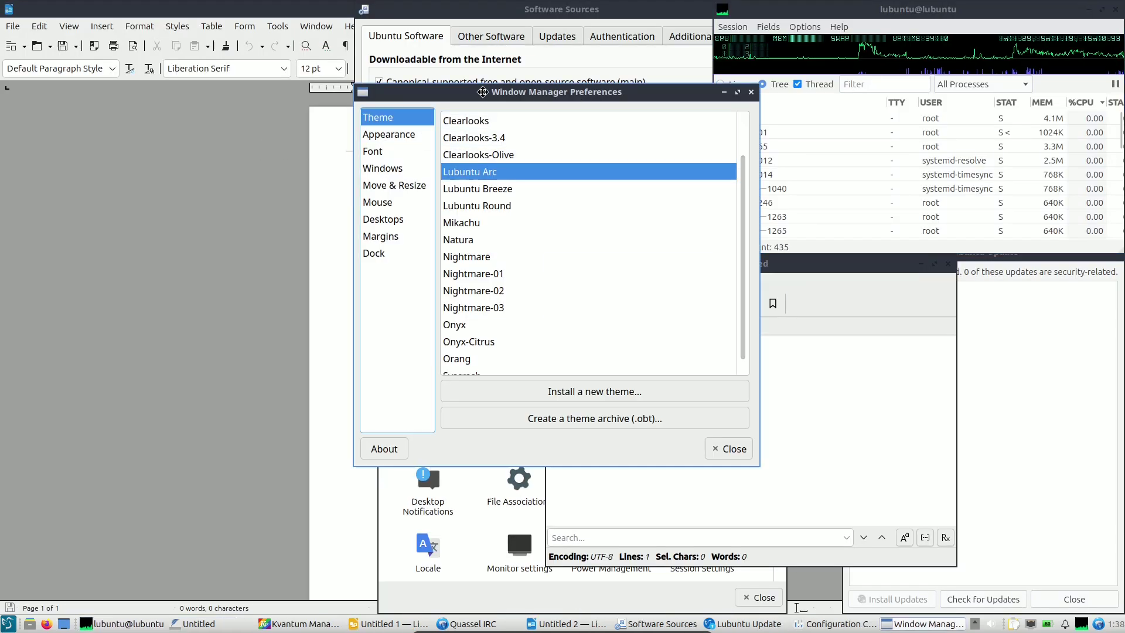
drag(482, 91, 242, 97)
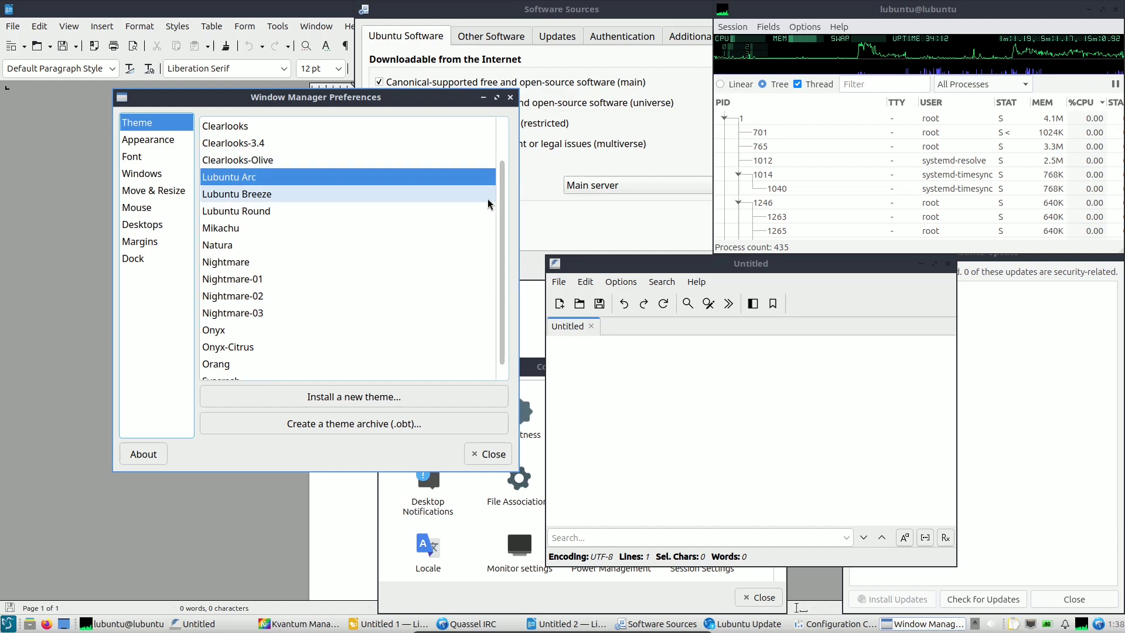
scroll(488, 204, up, 1)
Review the Appearance, Fonts and window Placement pages, leaving placement unchanged.
click(173, 151)
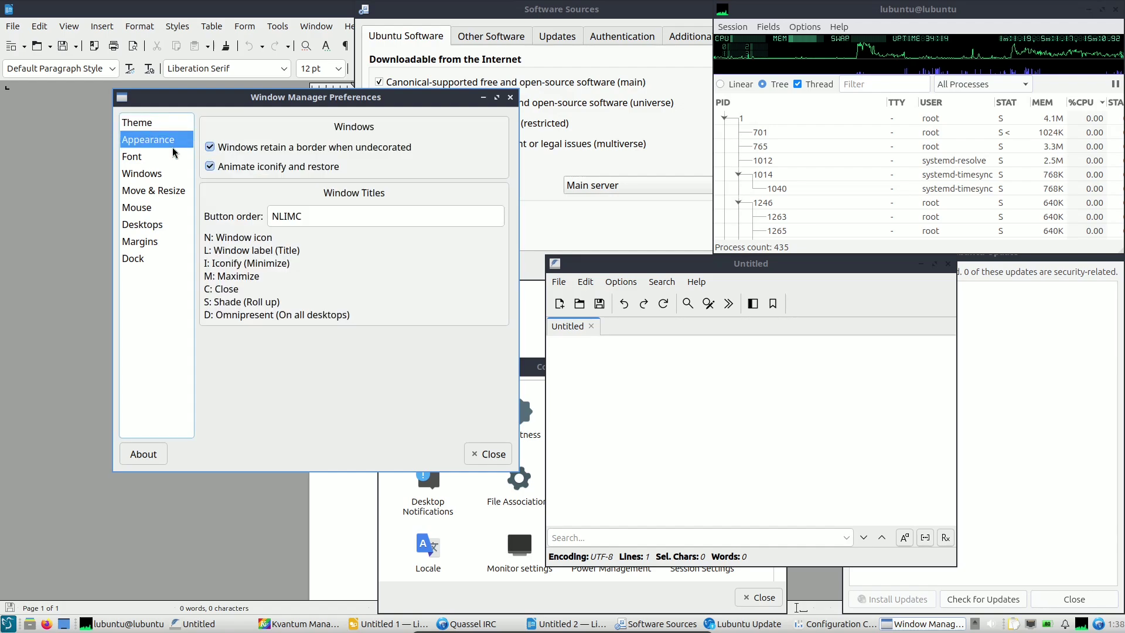
click(157, 156)
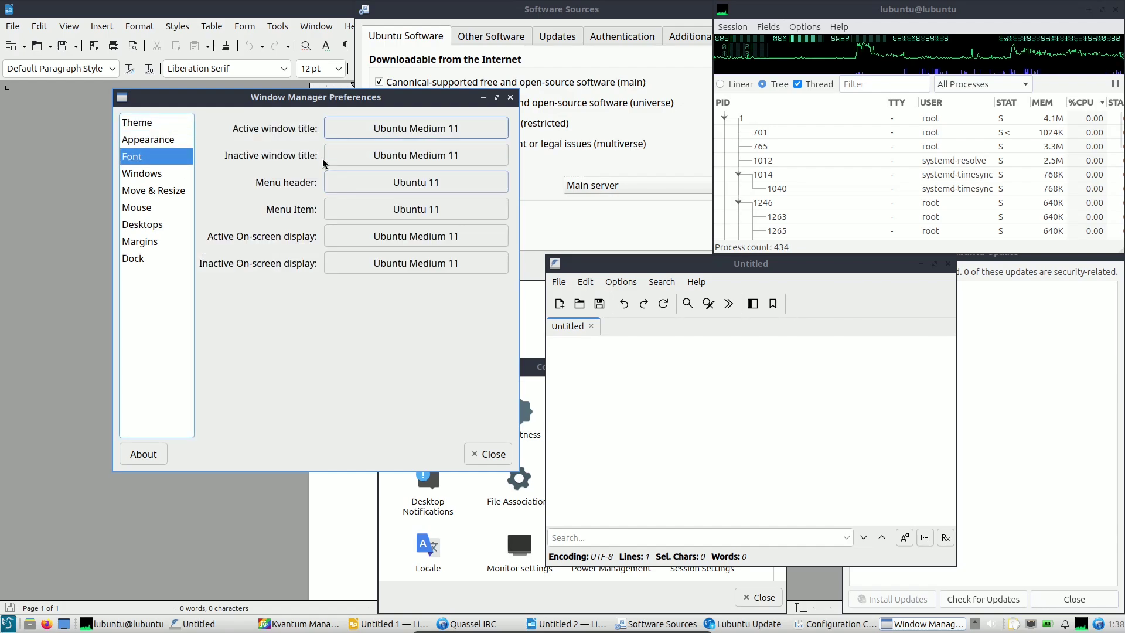
click(167, 173)
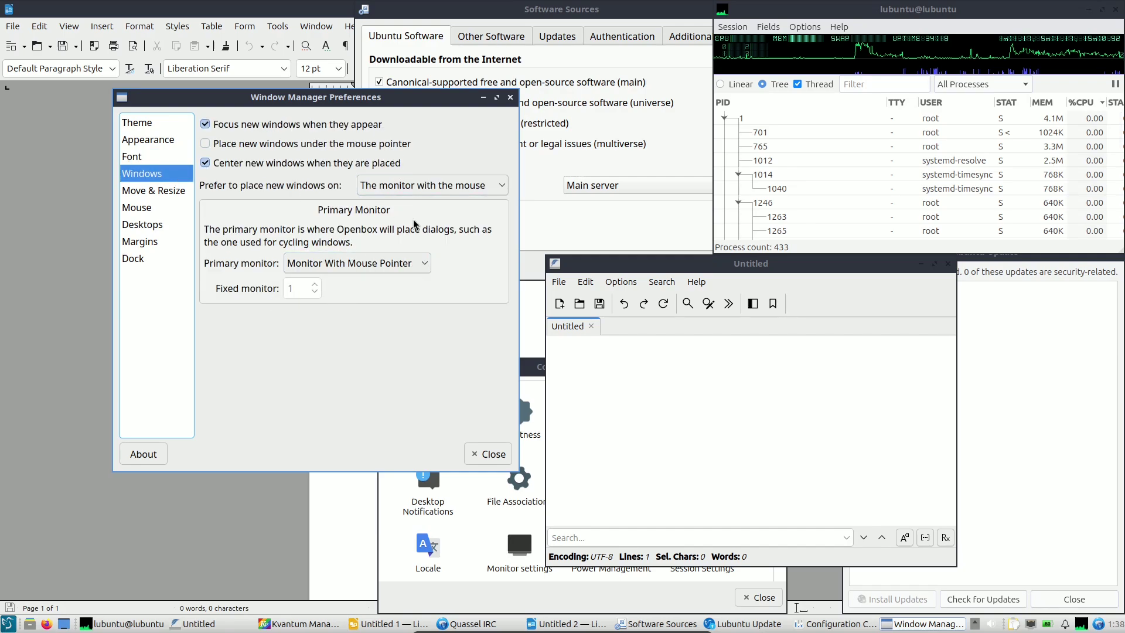
click(419, 185)
click(412, 393)
click(167, 190)
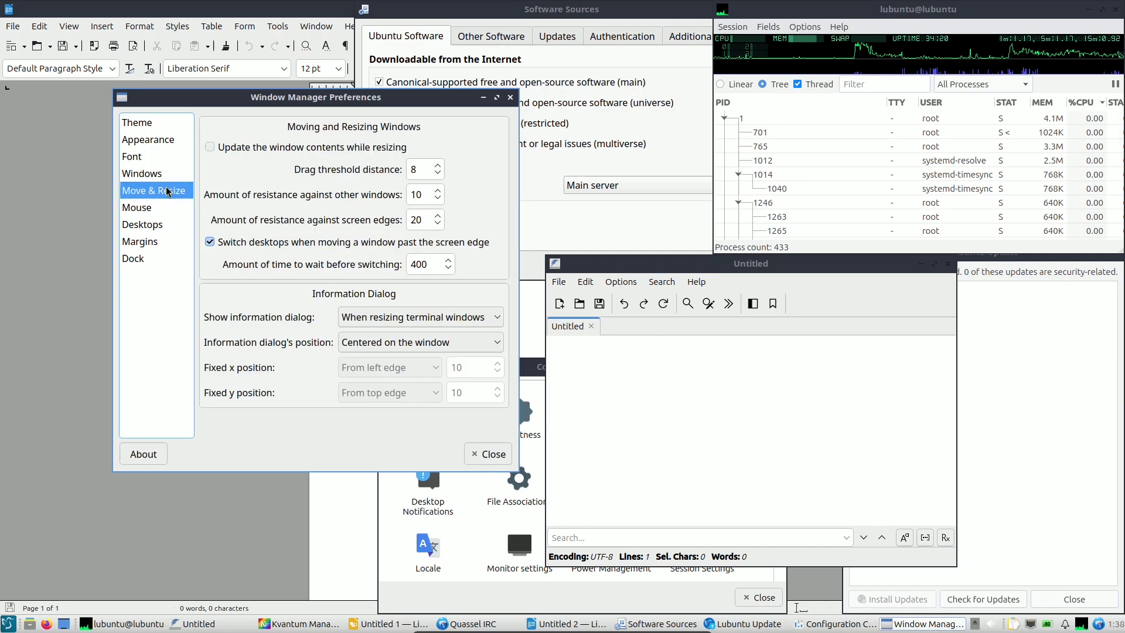
Review Mouse, Desktops, Margins and Dock, view About, then close Window Manager Preferences.
key(Down)
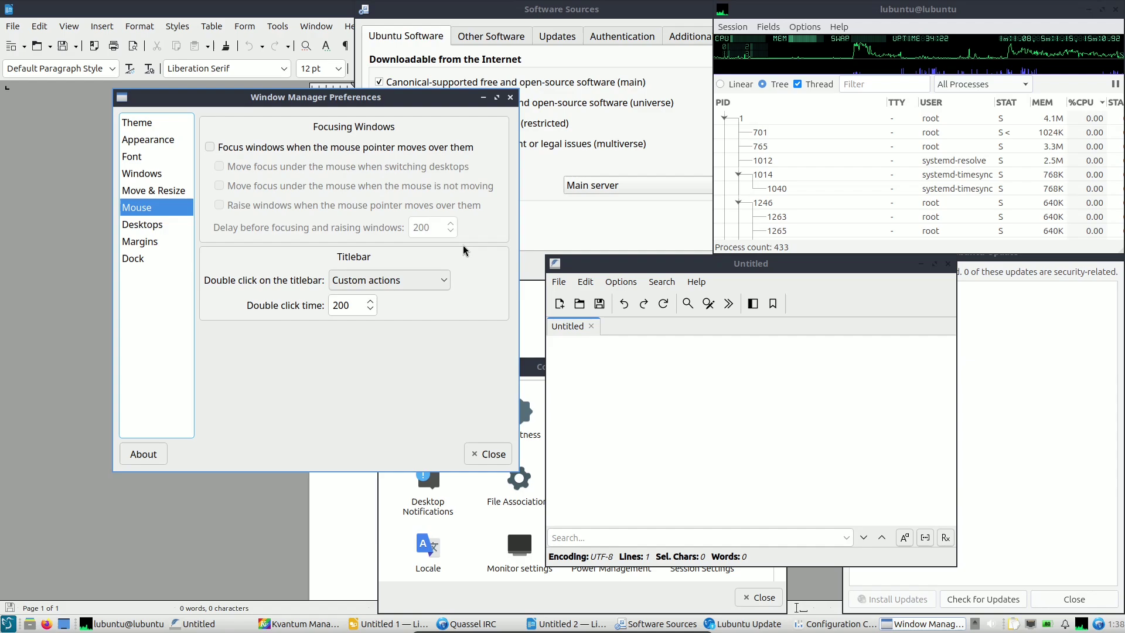
key(Down)
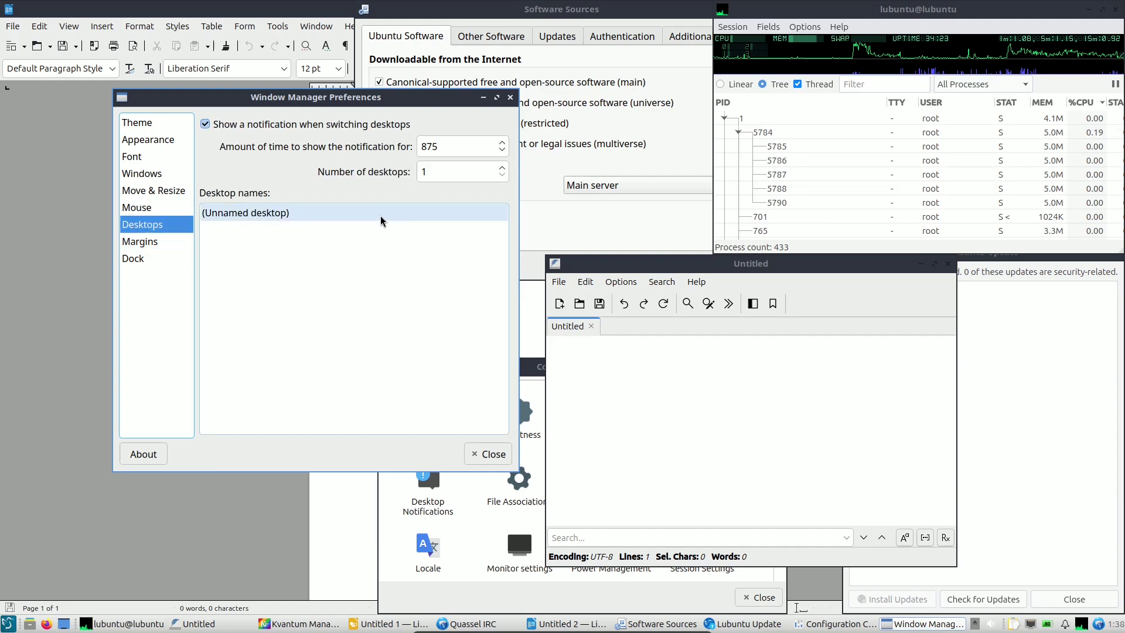
click(175, 243)
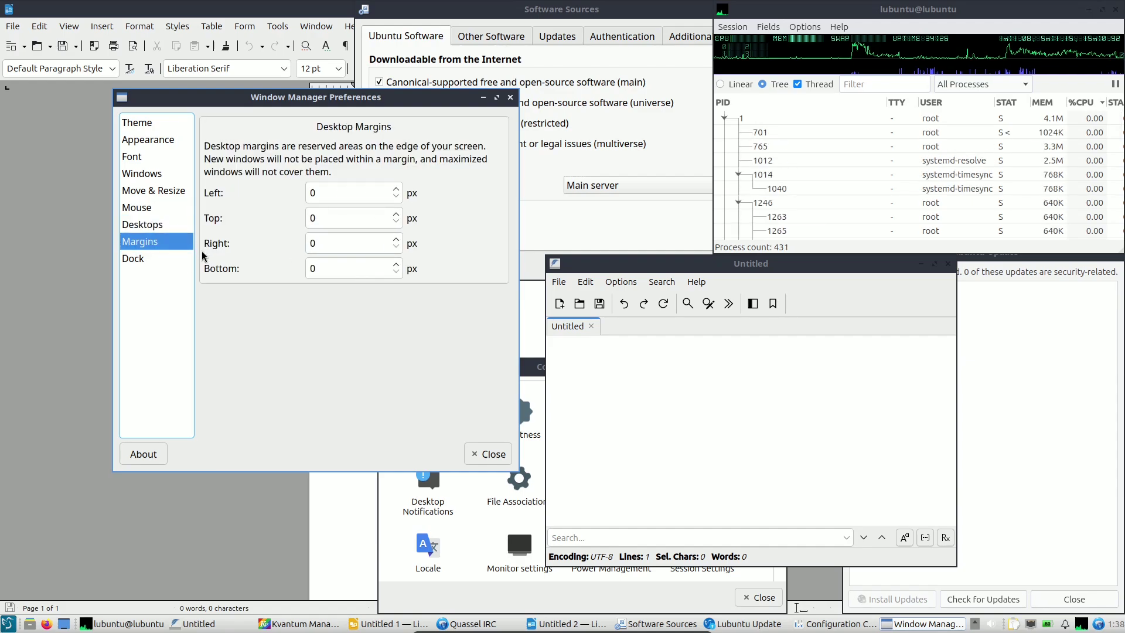
click(176, 258)
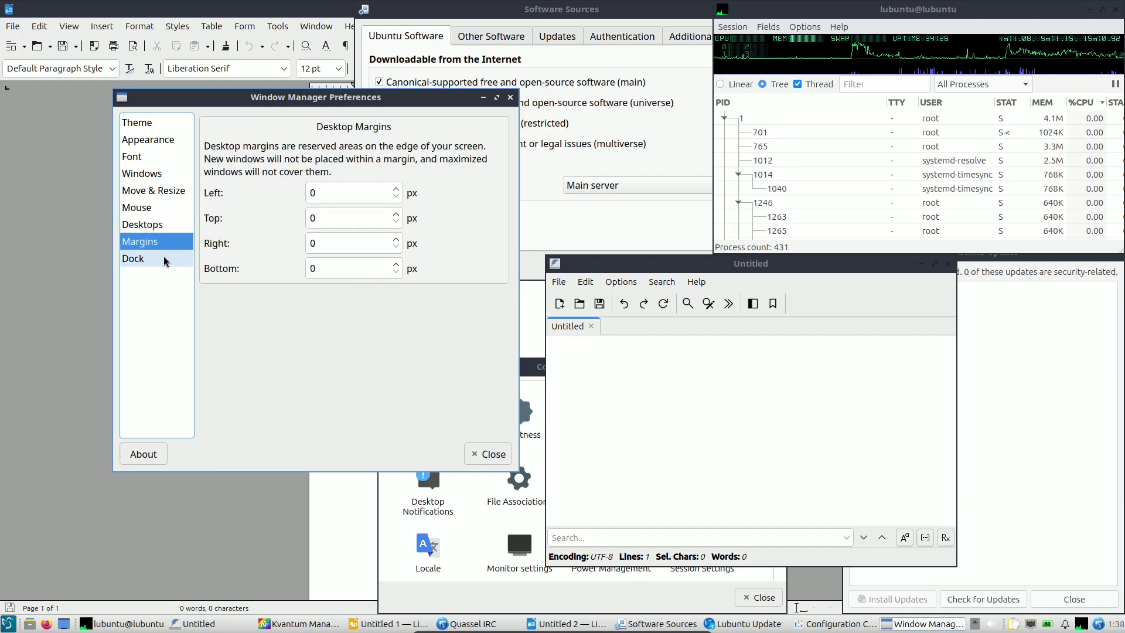
click(131, 460)
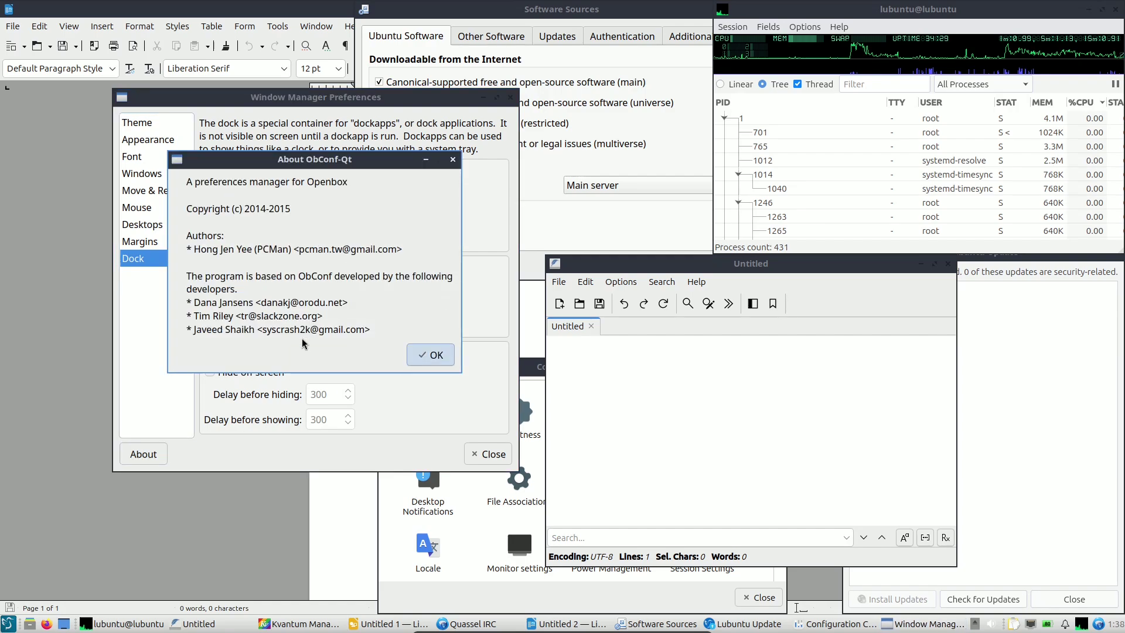
click(432, 355)
click(483, 454)
Check the About LibreOffice box showing version 24.8.1.2, then close the blank Untitled 2 document.
click(269, 214)
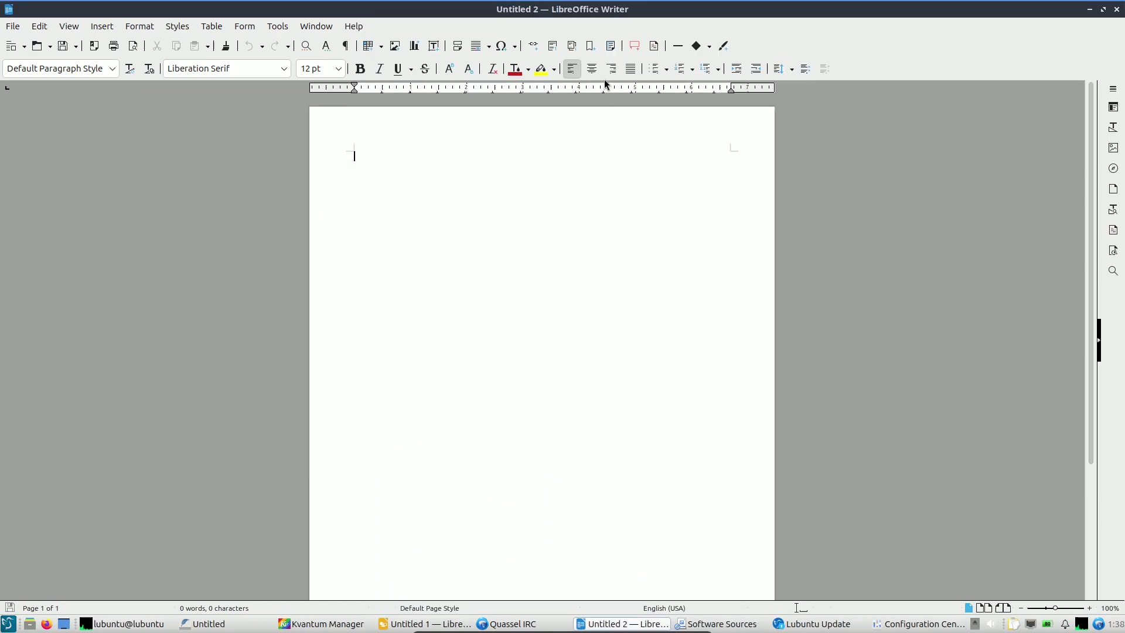
click(353, 26)
click(408, 228)
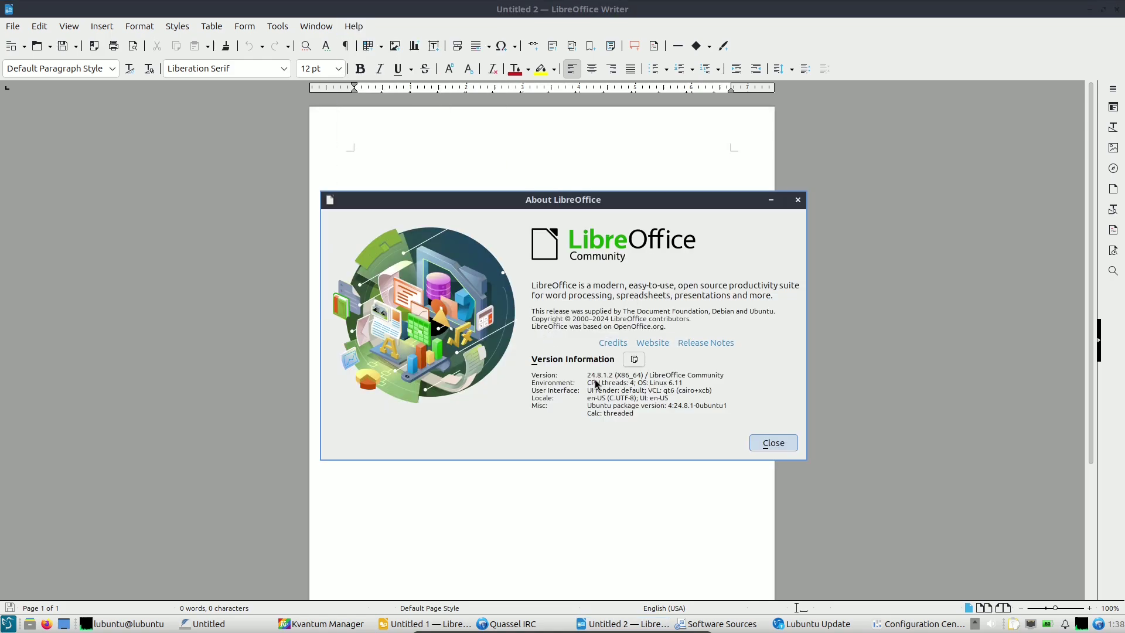
click(773, 442)
click(1116, 8)
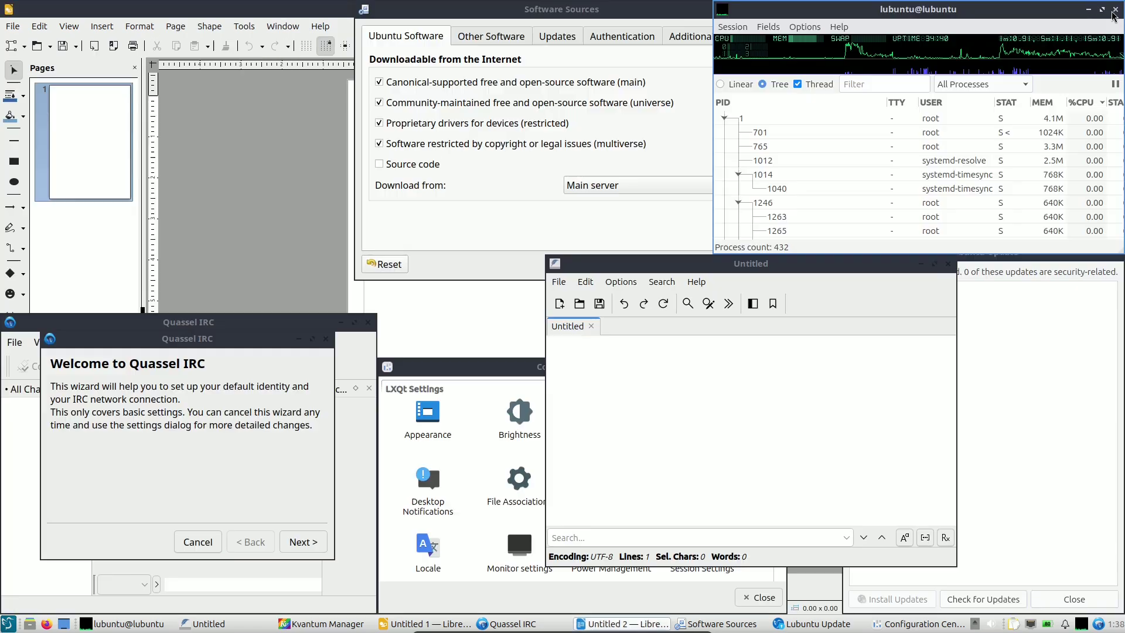
Cancel the Quassel setup wizard and view the About Quassel v0.14.0 details.
drag(247, 345, 376, 237)
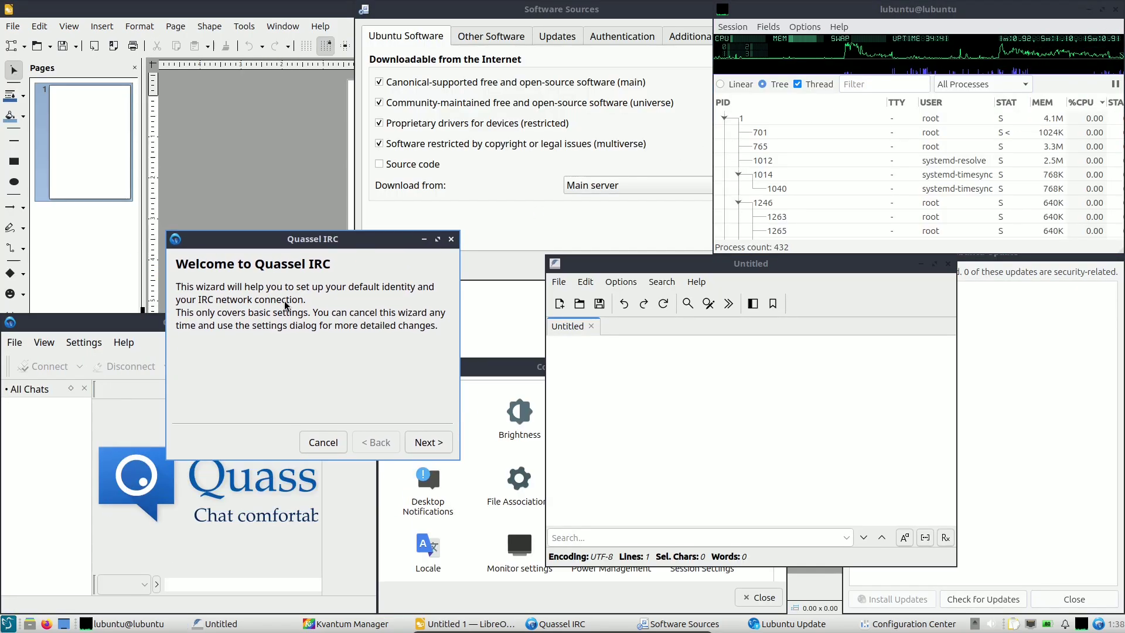
click(322, 441)
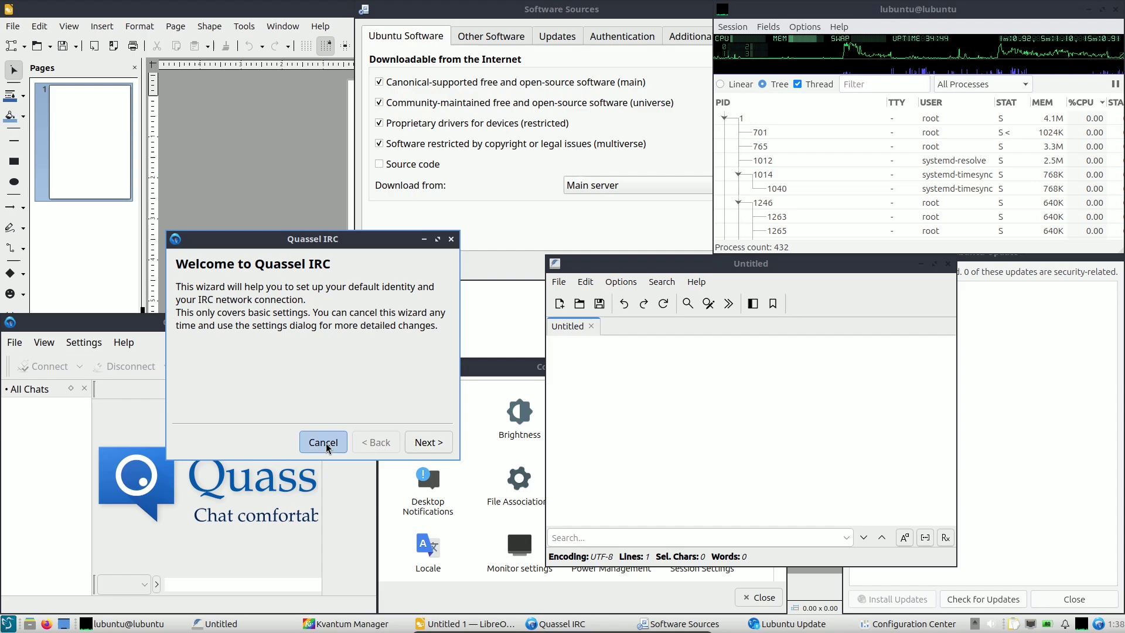
click(123, 342)
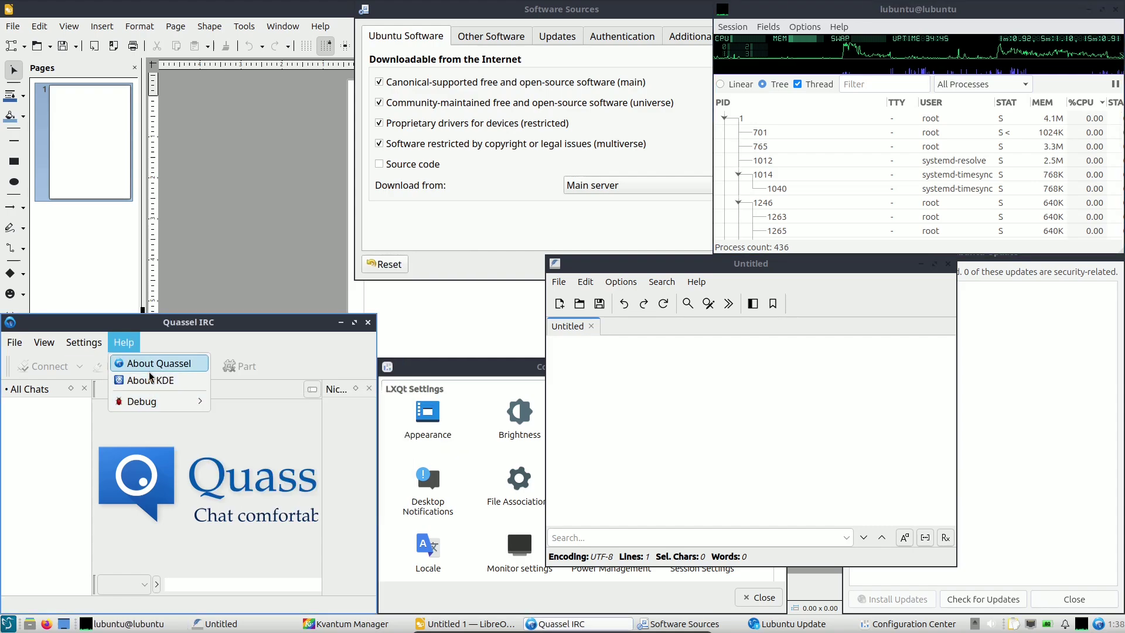
click(150, 364)
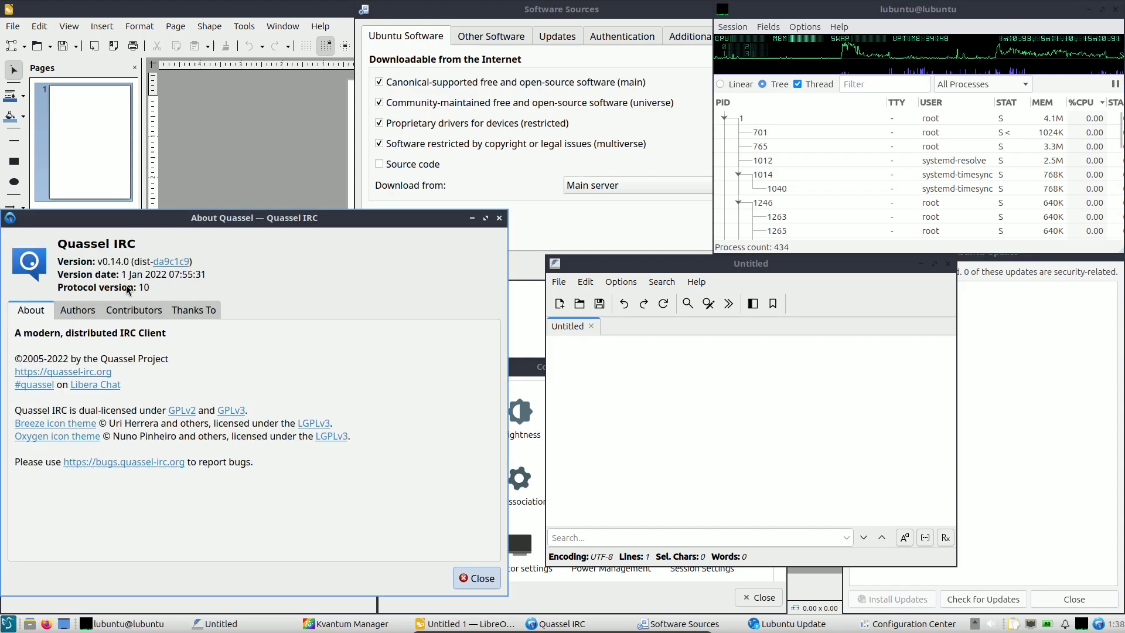
click(498, 218)
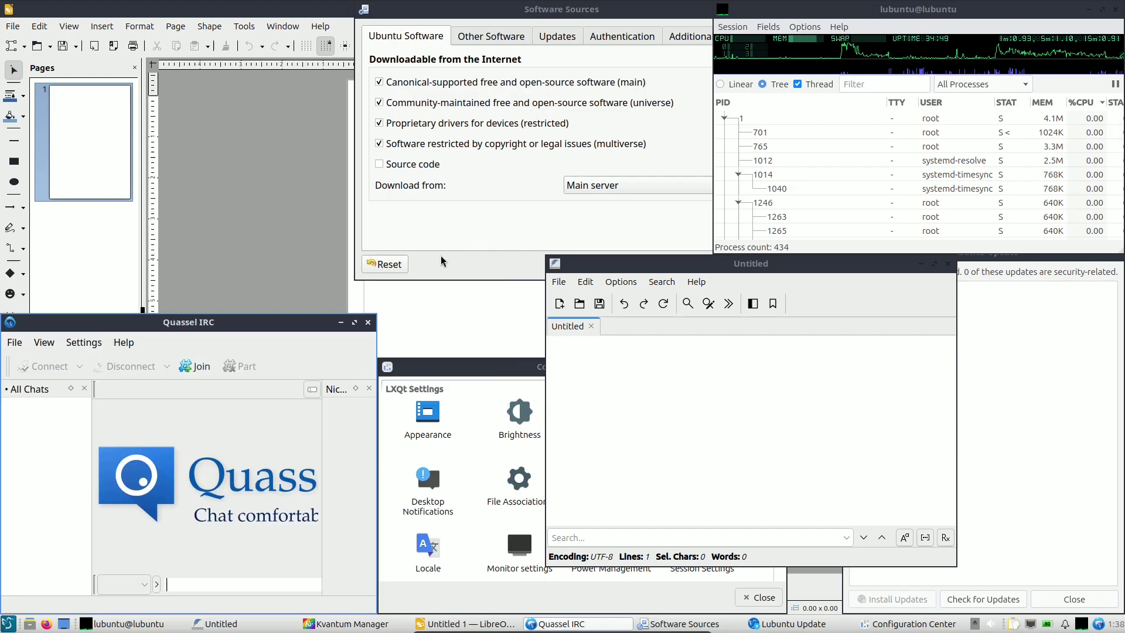
Close Quassel IRC and the blank LibreOffice Draw document.
click(368, 322)
click(275, 217)
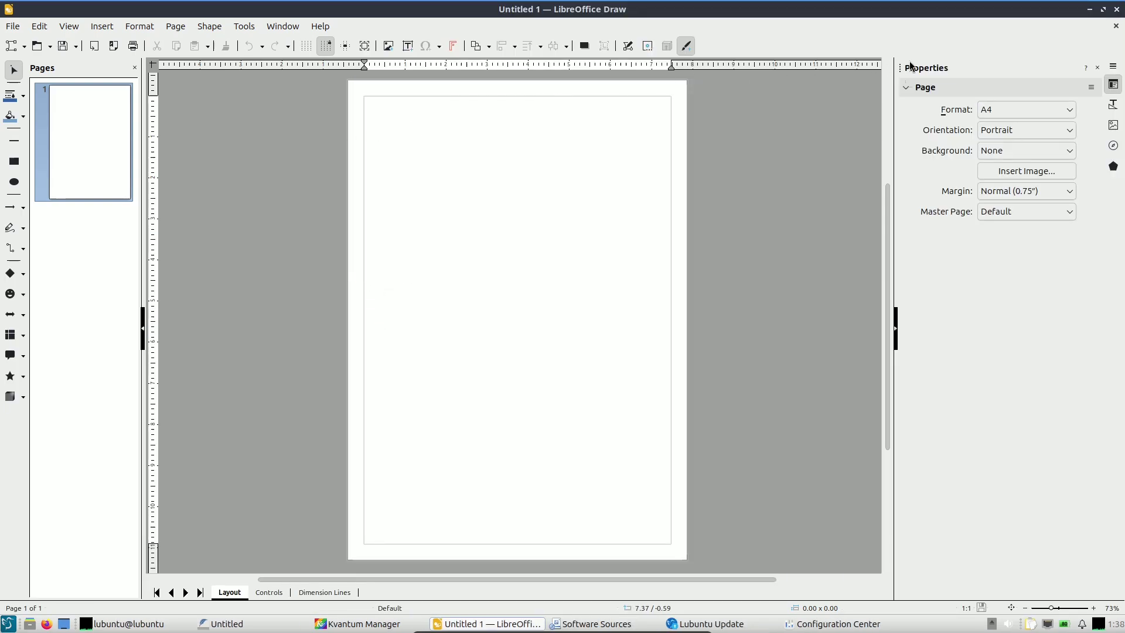
click(1116, 9)
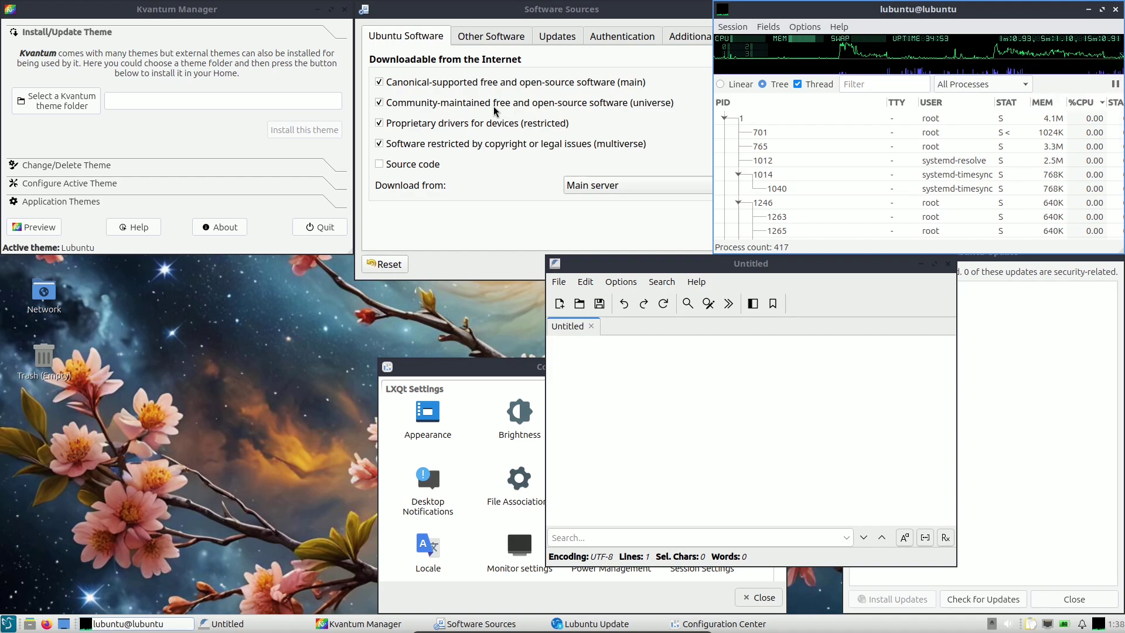
Centre the Software Sources window and glance at the download server list.
drag(542, 23, 435, 132)
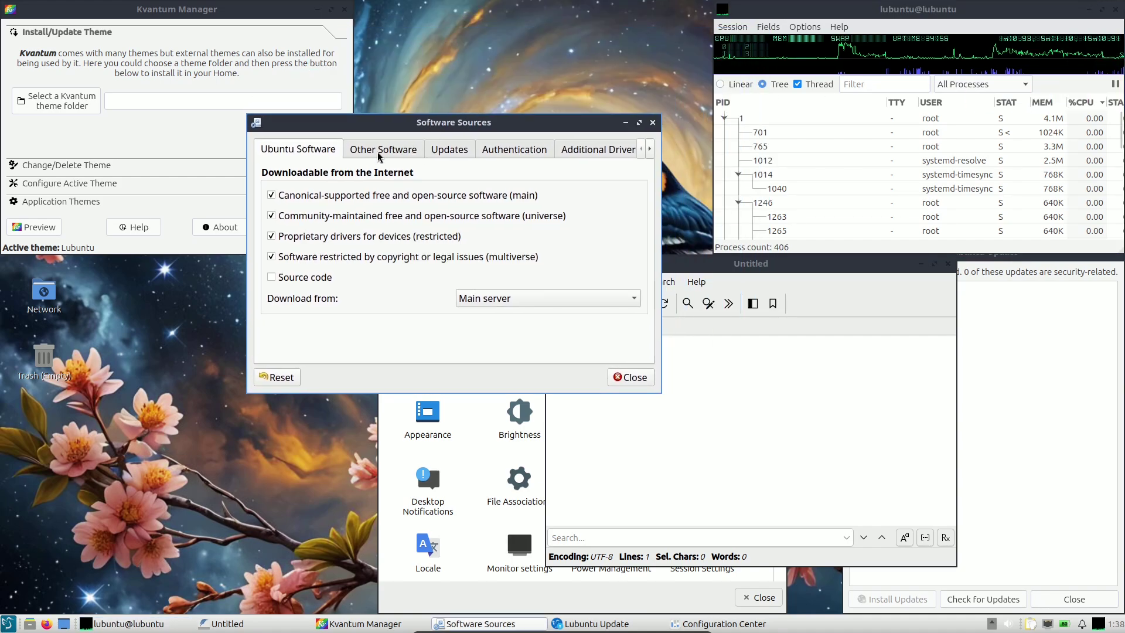
click(477, 299)
click(549, 271)
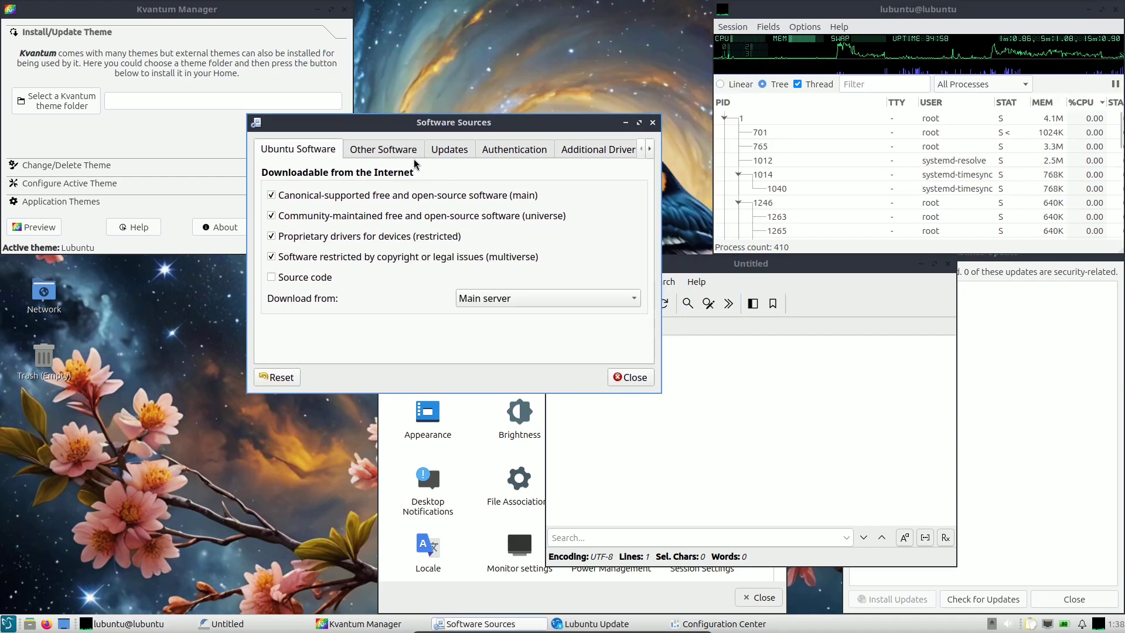
Step through Other Software, Updates, Authentication, Additional Drivers and Statistics, then raise Kvantum Manager.
click(401, 151)
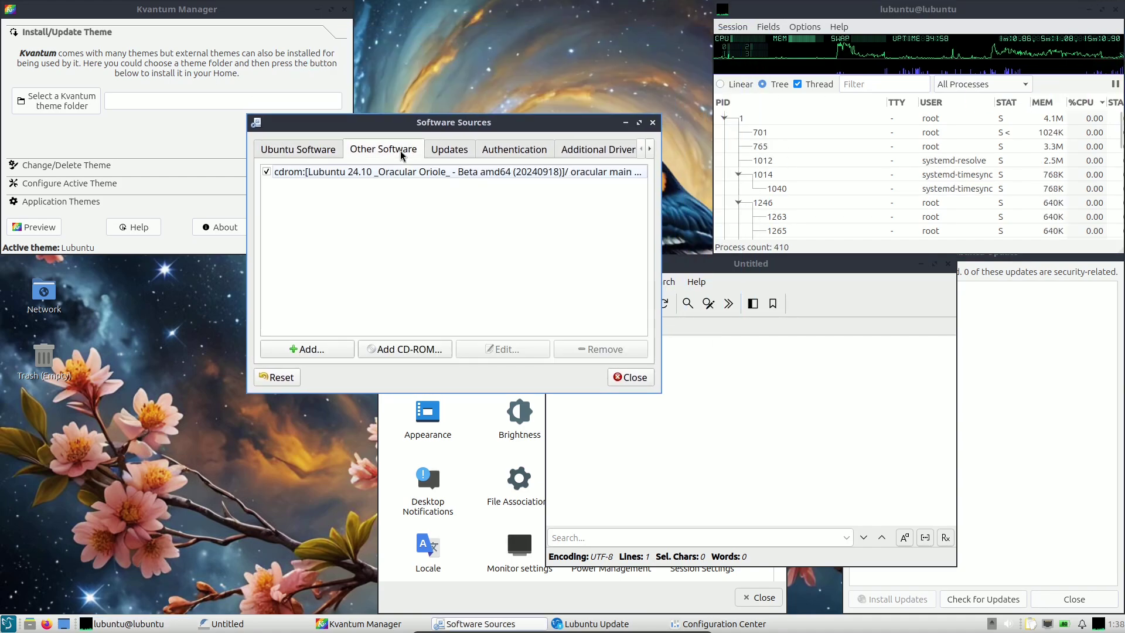
click(443, 153)
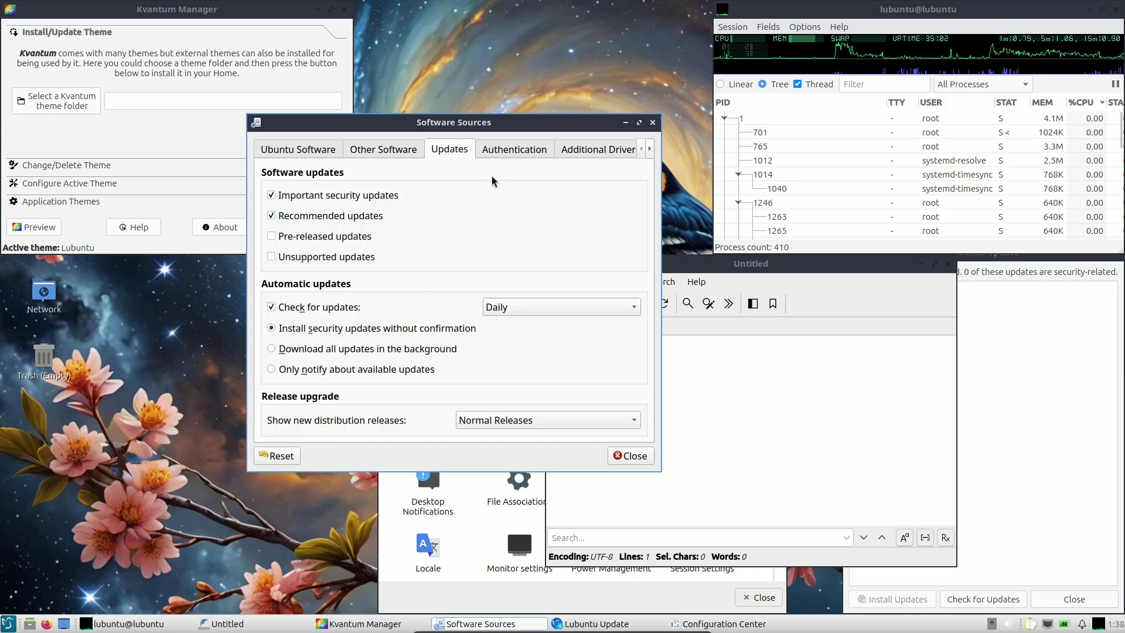
click(501, 151)
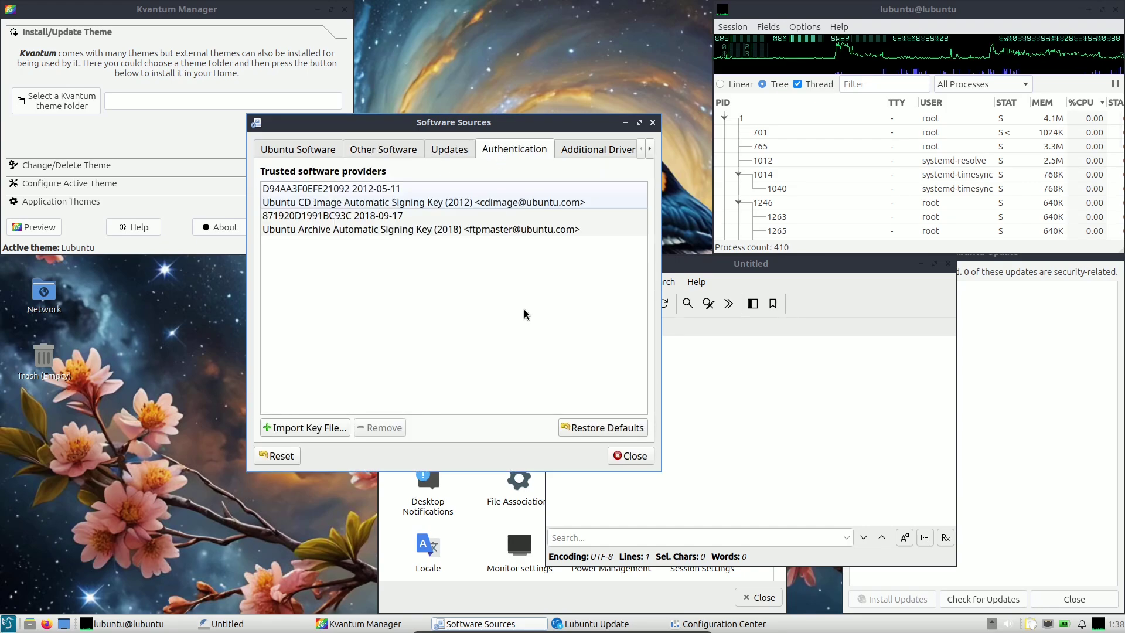
click(626, 149)
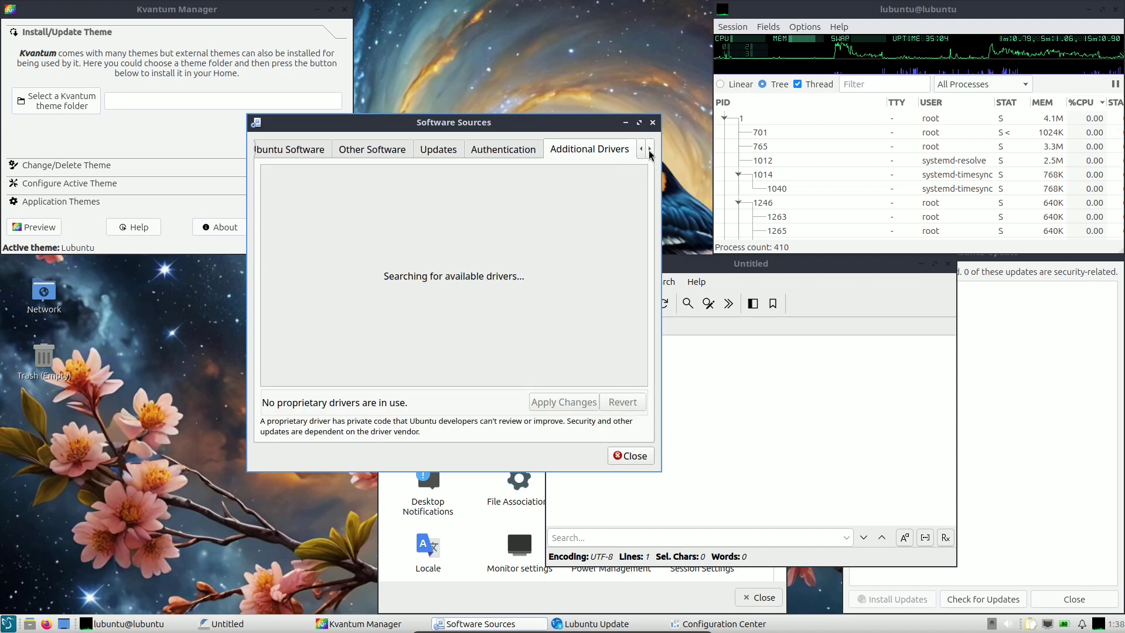
click(650, 148)
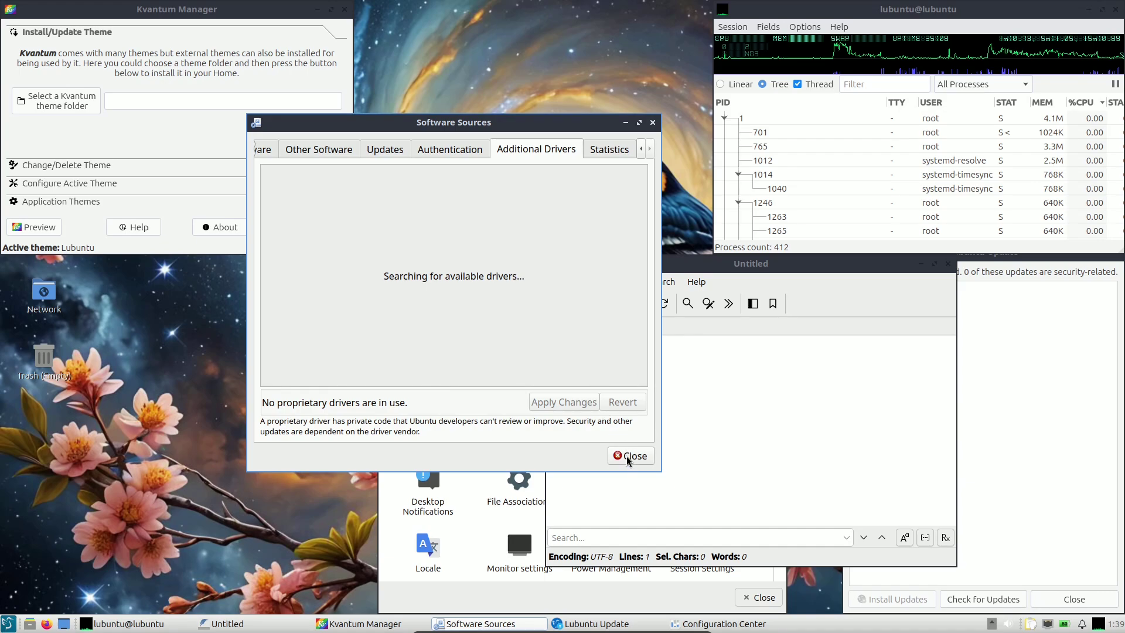
click(184, 141)
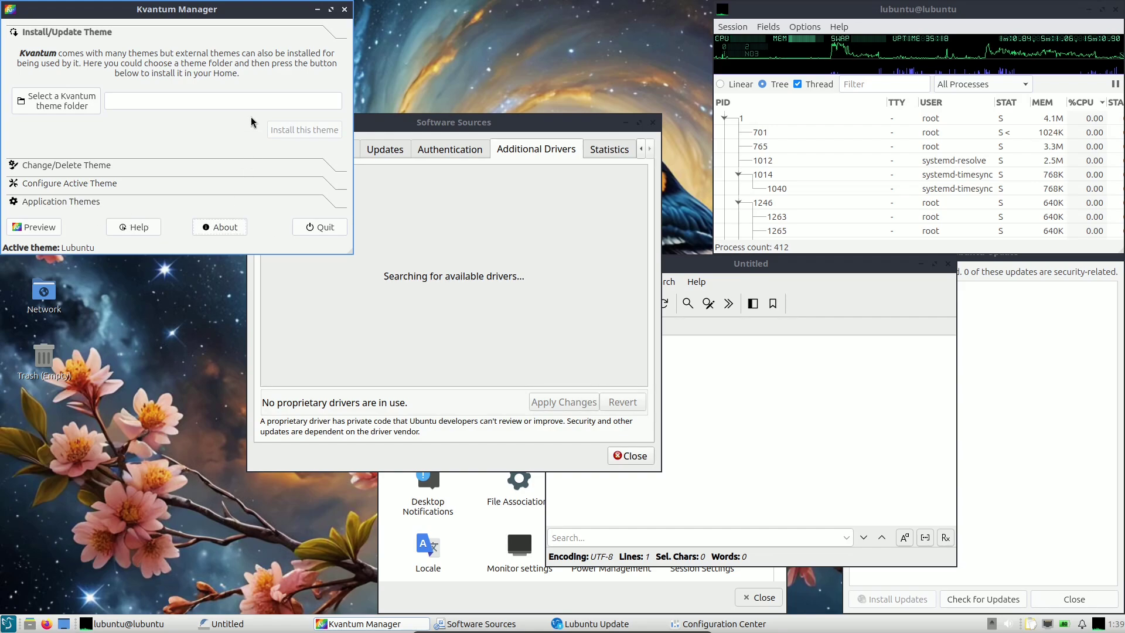
Shift Kvantum Manager aside, move the empty FeatherPad editor up-left and check its Help menu.
drag(206, 13, 378, 116)
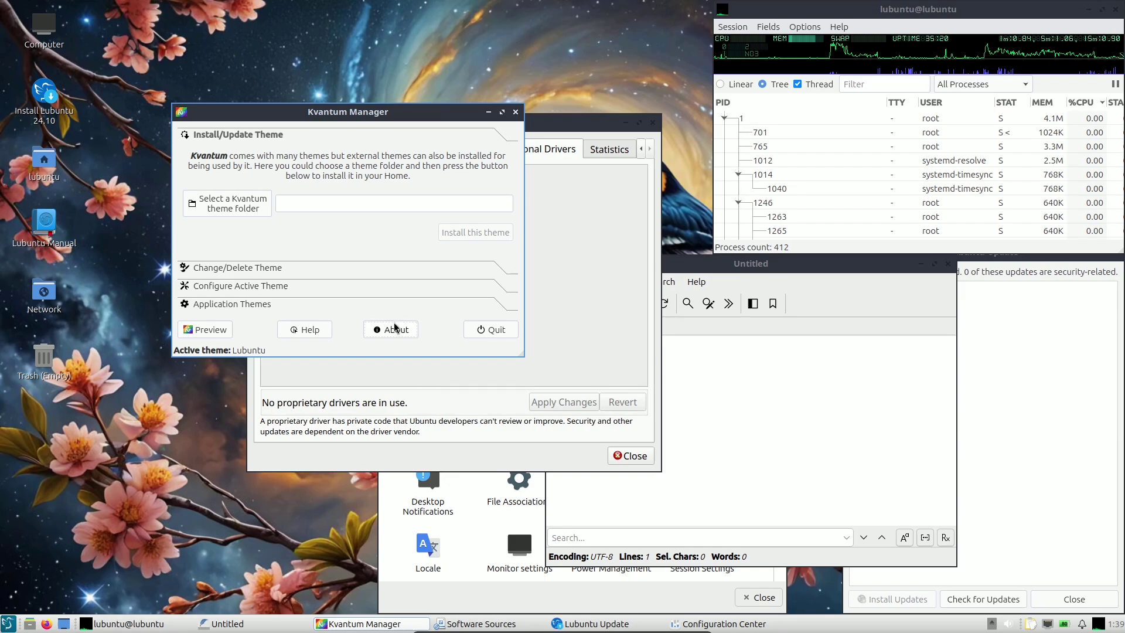
click(569, 463)
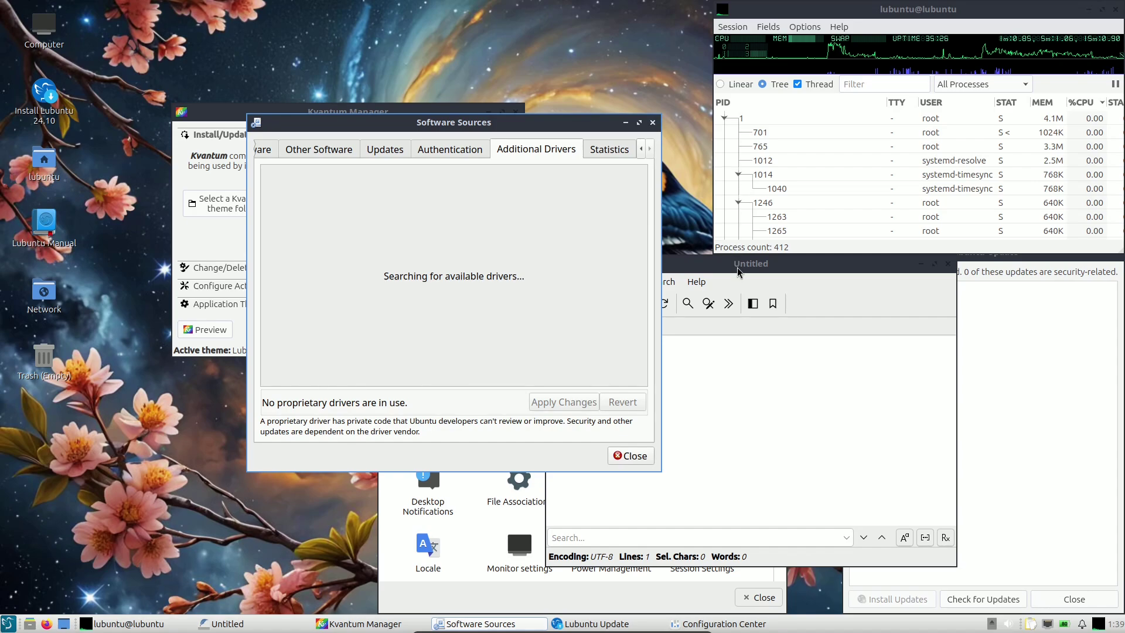
drag(737, 271, 632, 227)
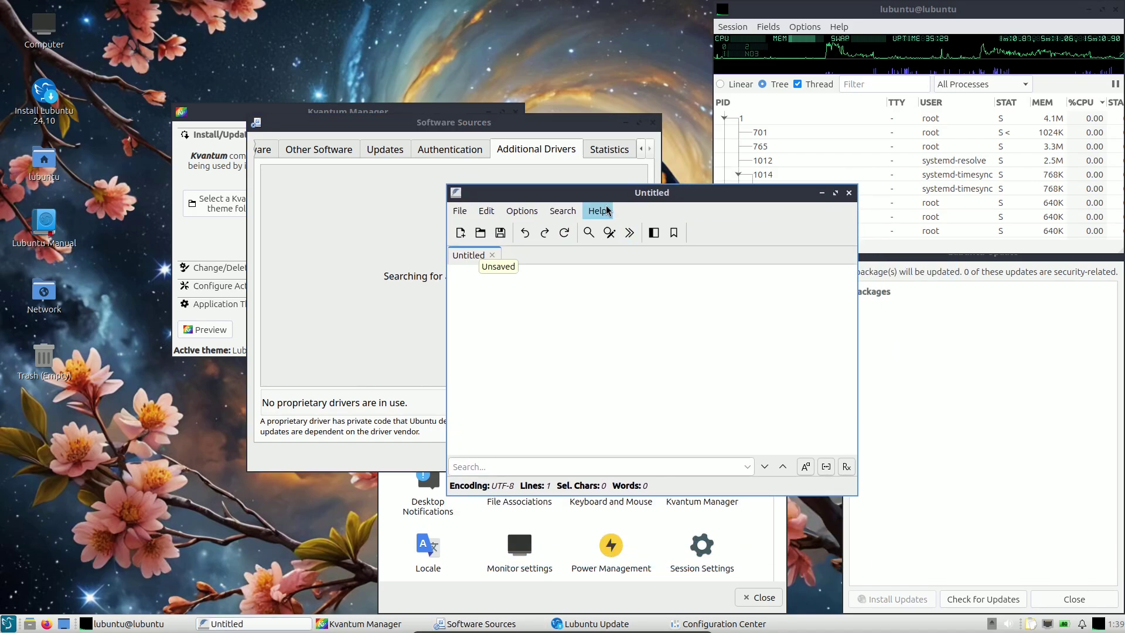
click(607, 210)
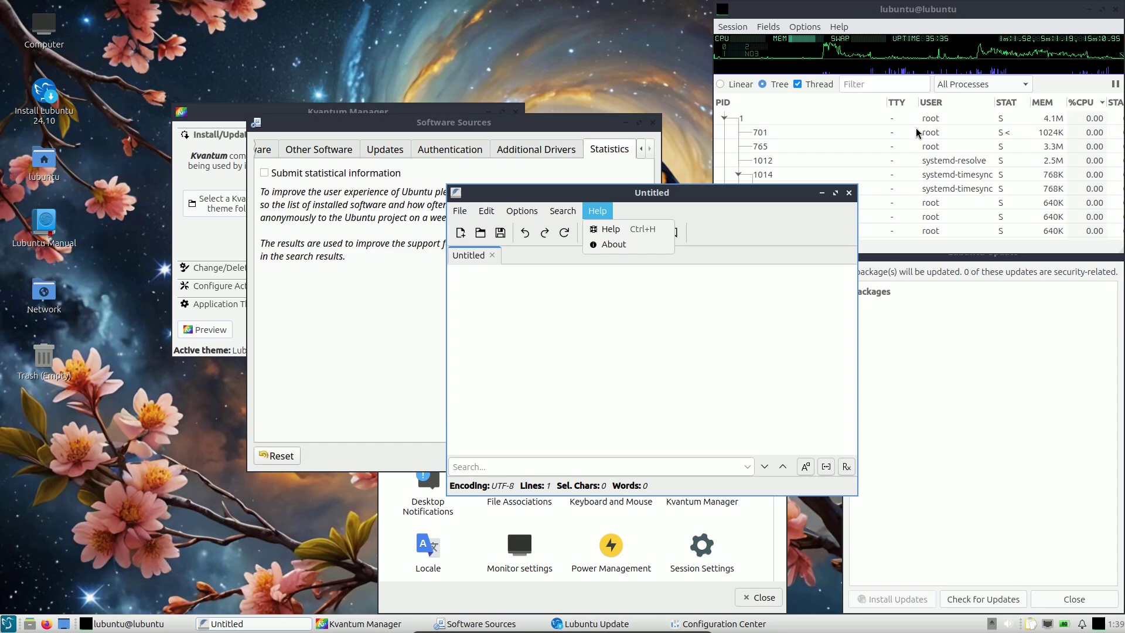
key(Escape)
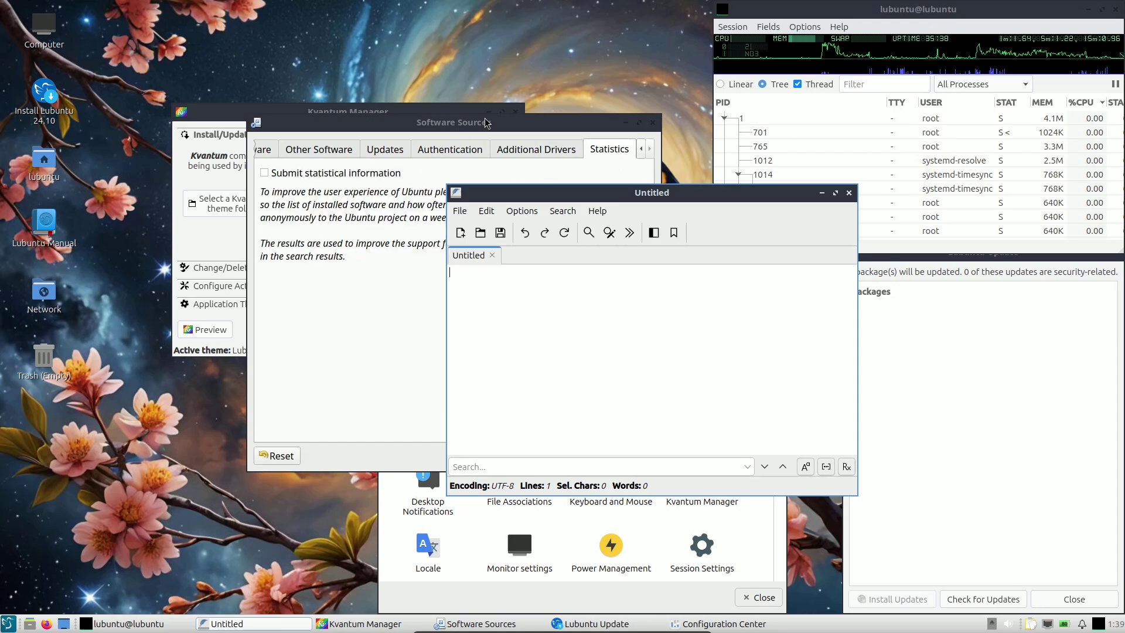
drag(486, 123, 425, 148)
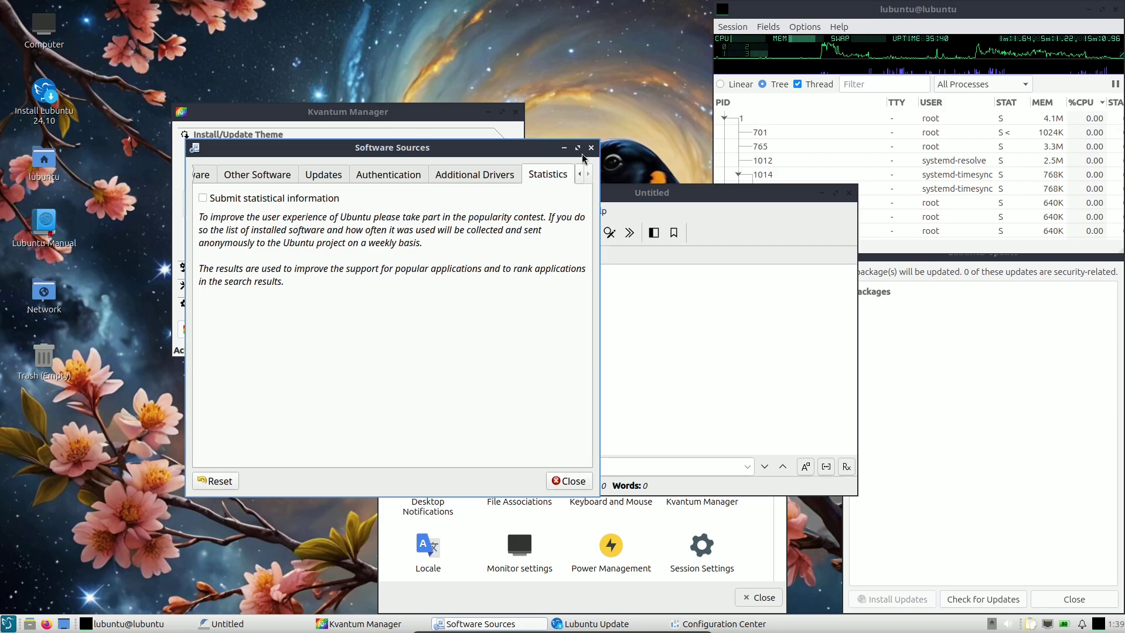
Nudge the frozen Software Sources window, close it, and bring up the force-quit prompt.
right_click(349, 151)
click(376, 265)
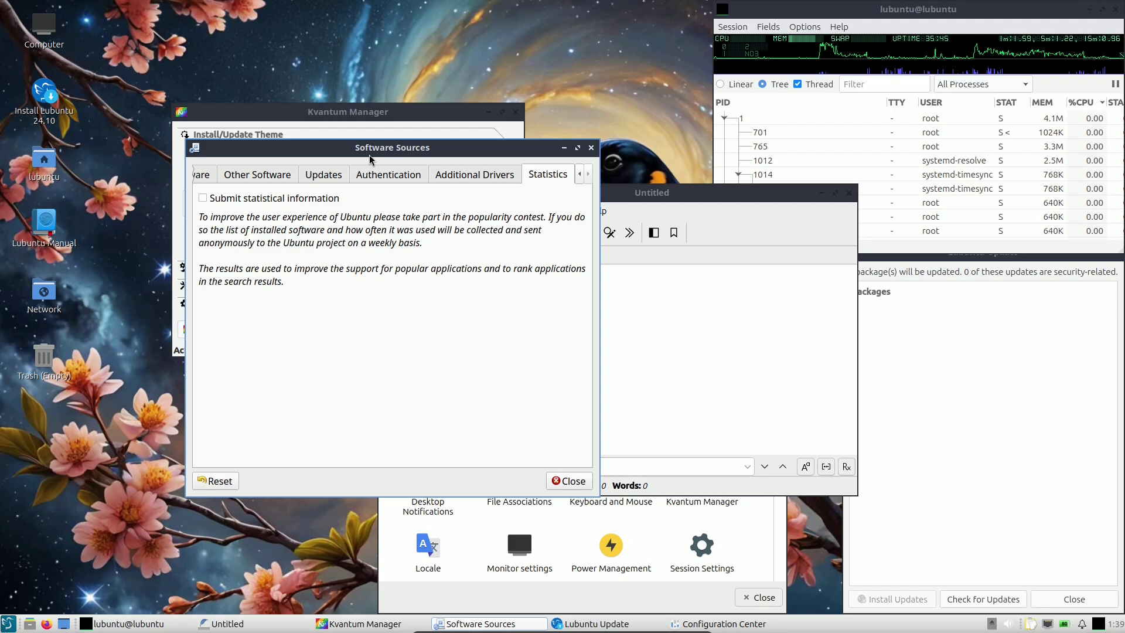
drag(371, 157, 384, 202)
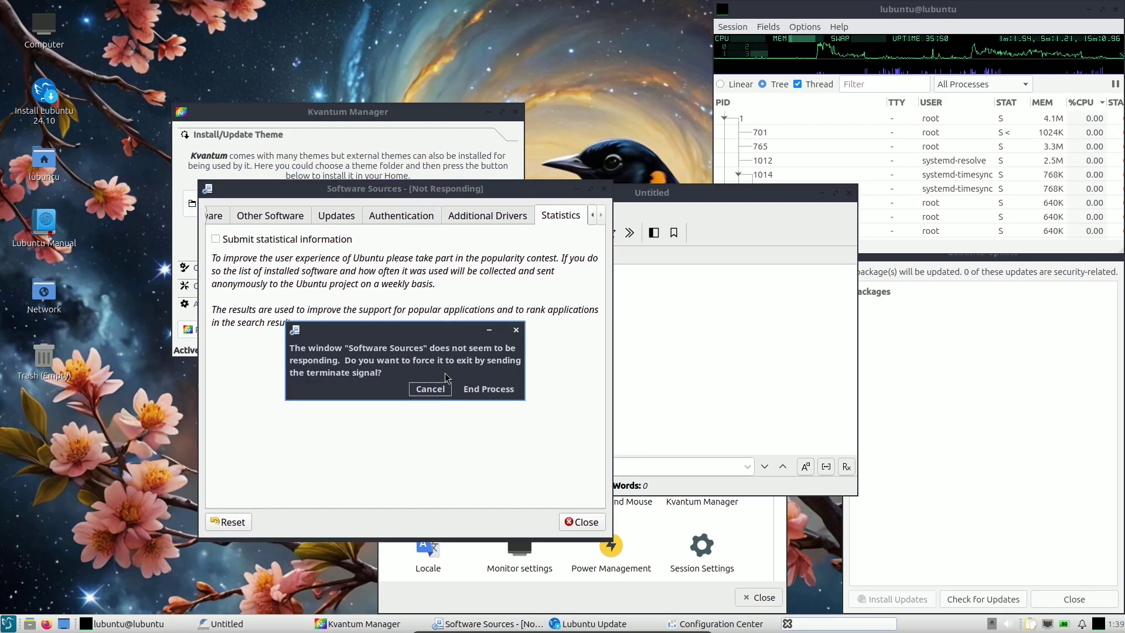
click(477, 389)
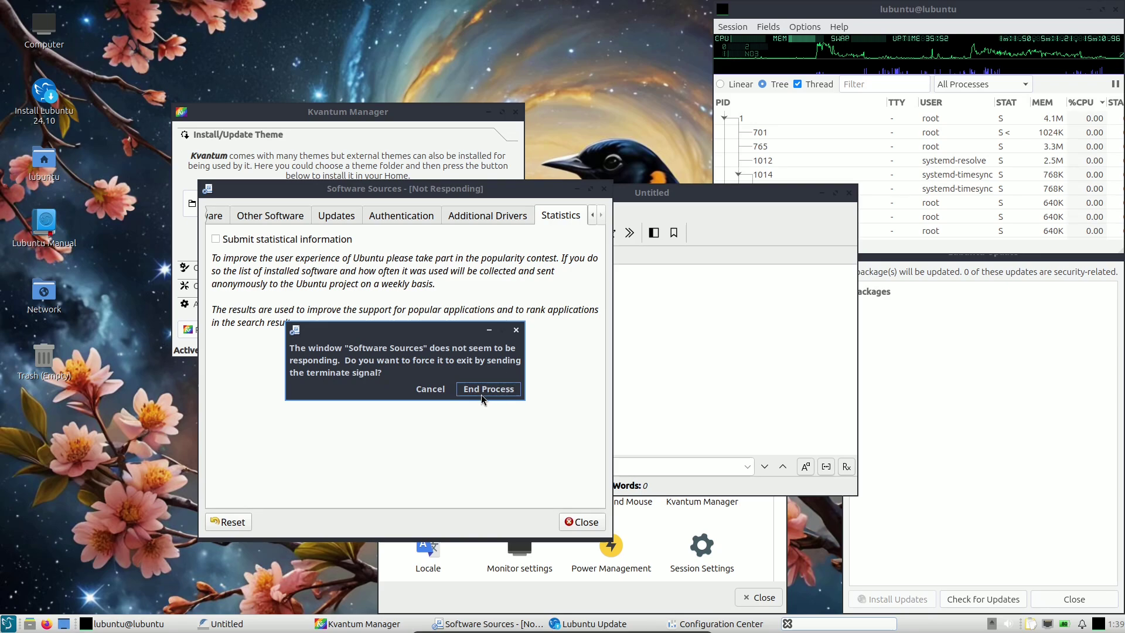